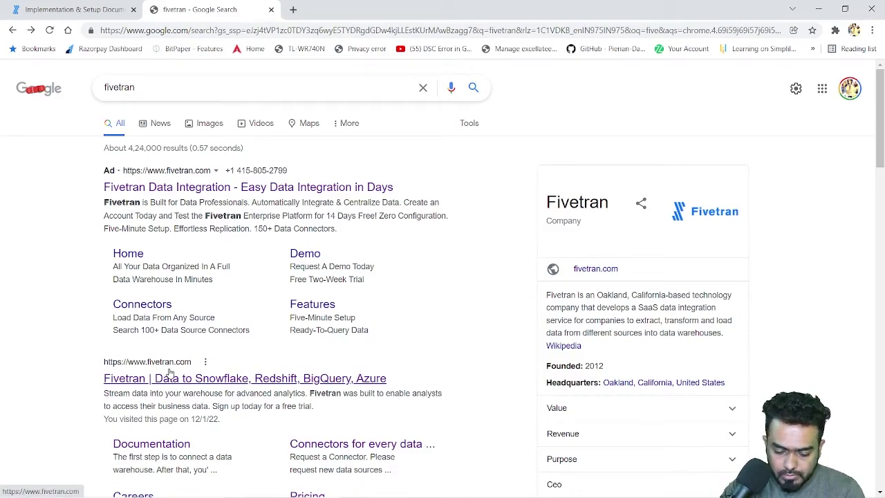
Step: Open fivetran.com from the search results and scroll up and down its landing page
left_click(170, 377)
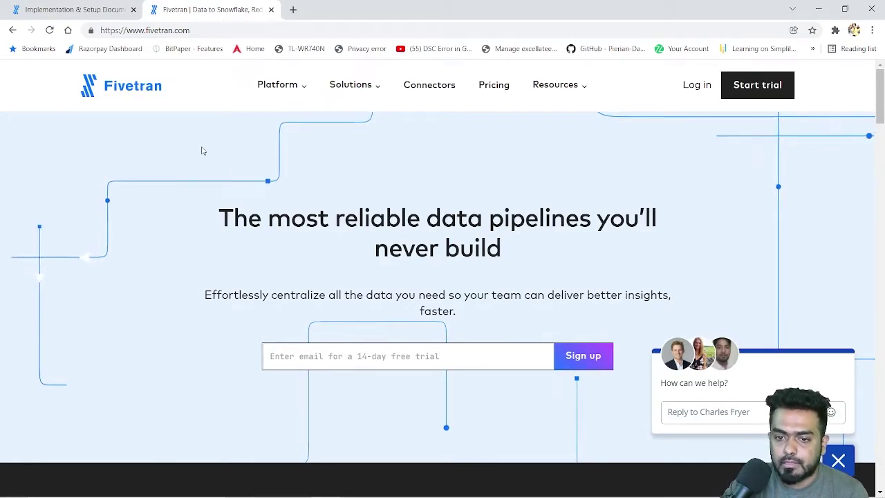
scroll(414, 298, "down", 6)
scroll(415, 298, "up", 6)
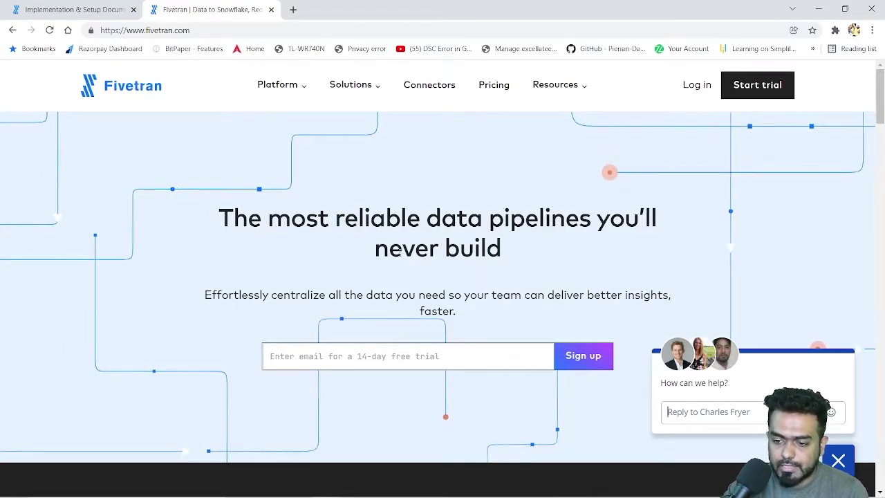
scroll(462, 263, "down", 6)
scroll(464, 264, "up", 6)
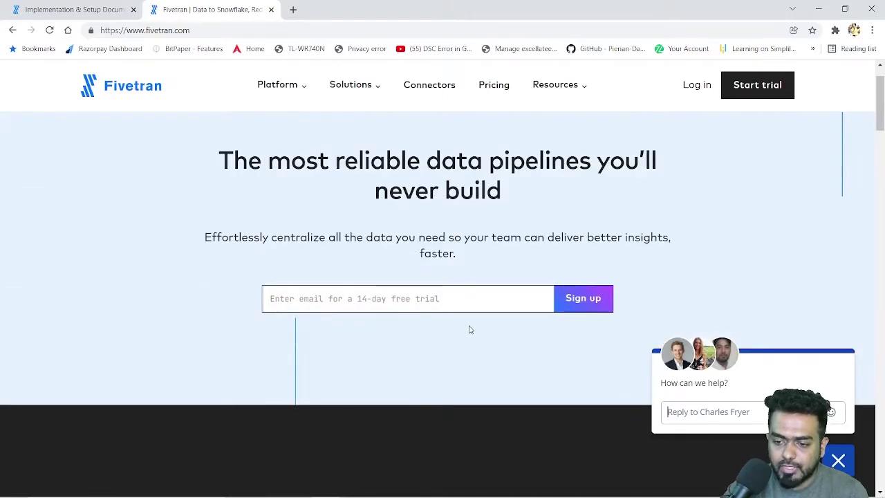
scroll(464, 331, "down", 6)
scroll(460, 332, "up", 6)
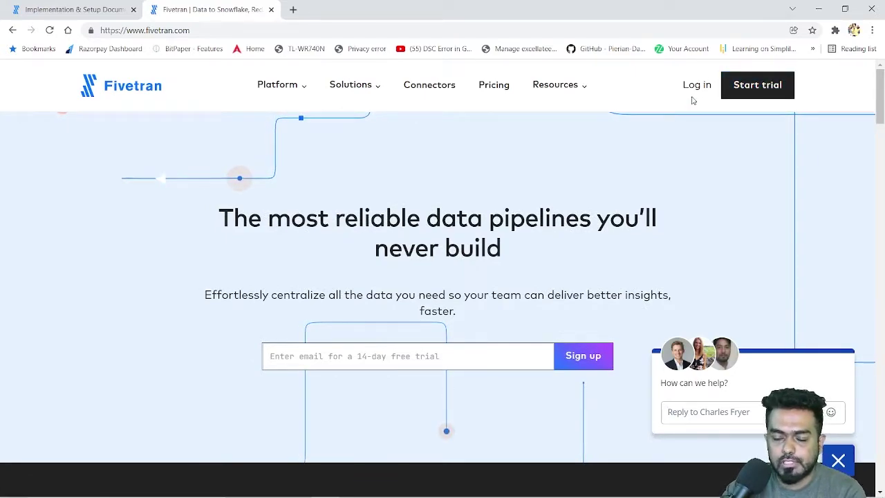
Step: Start the 14-day trial sign-up and step through the name, e-mail, phone and company fields
left_click(747, 93)
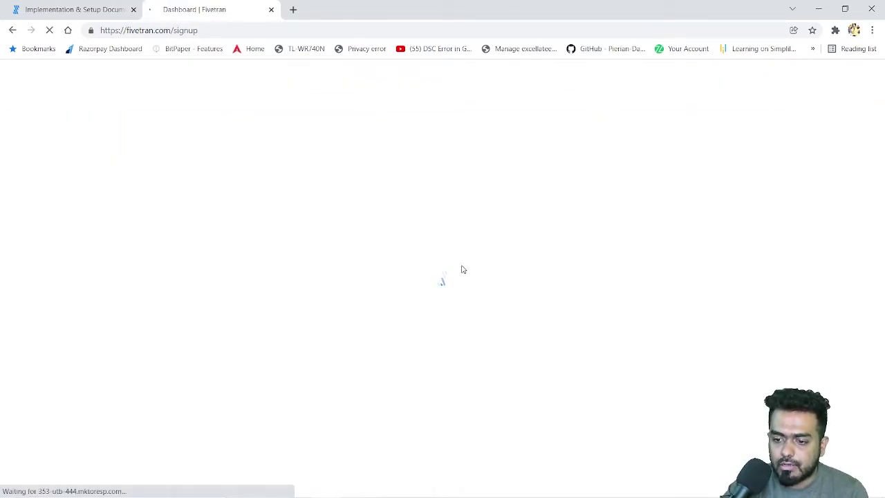
scroll(630, 318, "down", 1)
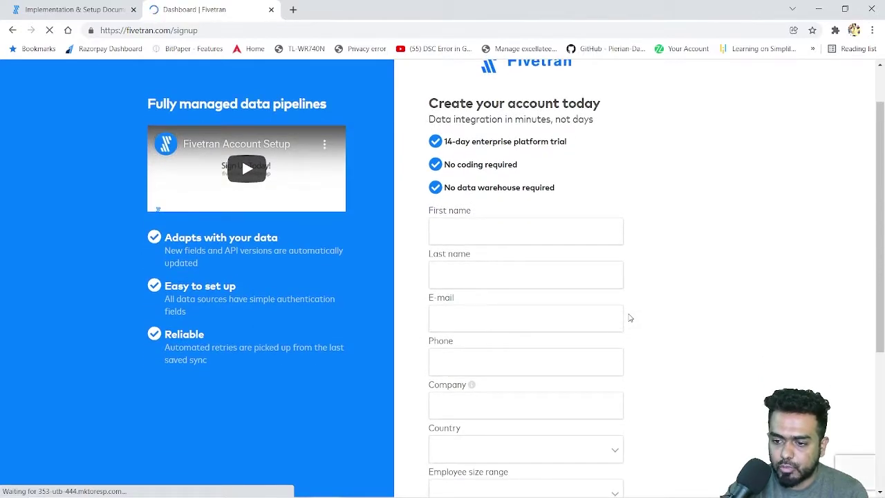
left_click(432, 225)
left_click(480, 283)
left_click(478, 312)
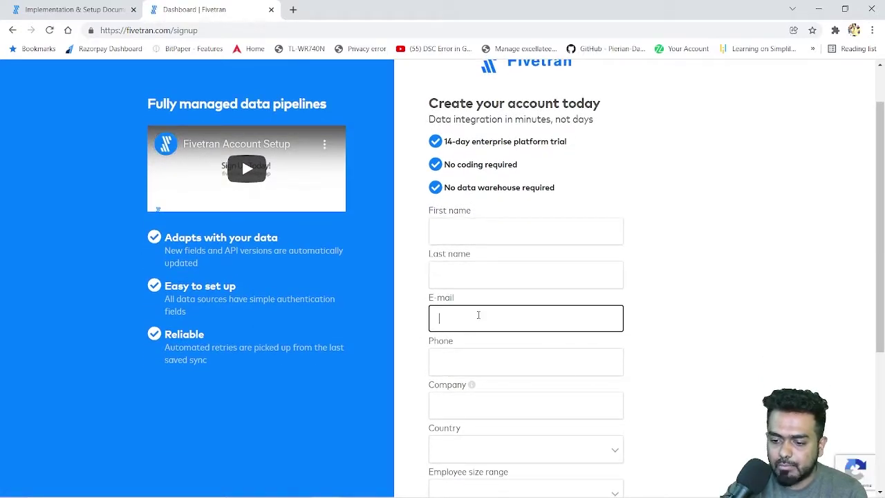
scroll(544, 298, "down", 3)
left_click(471, 185)
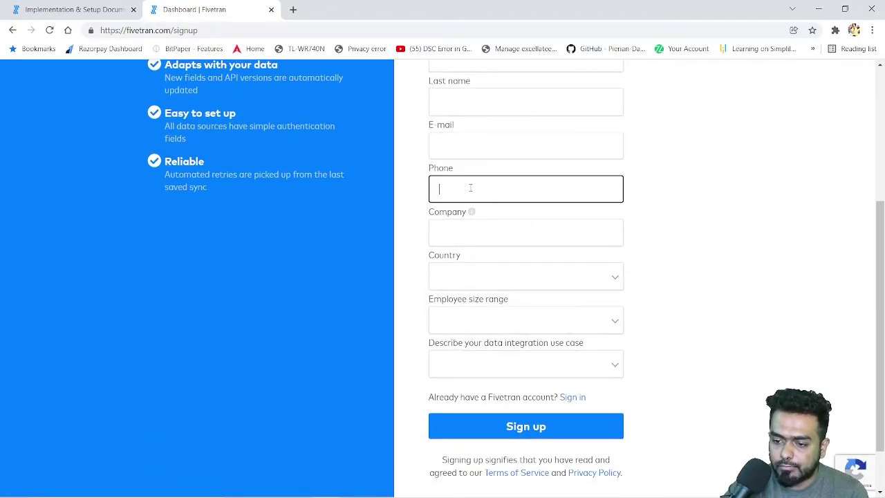
left_click(473, 228)
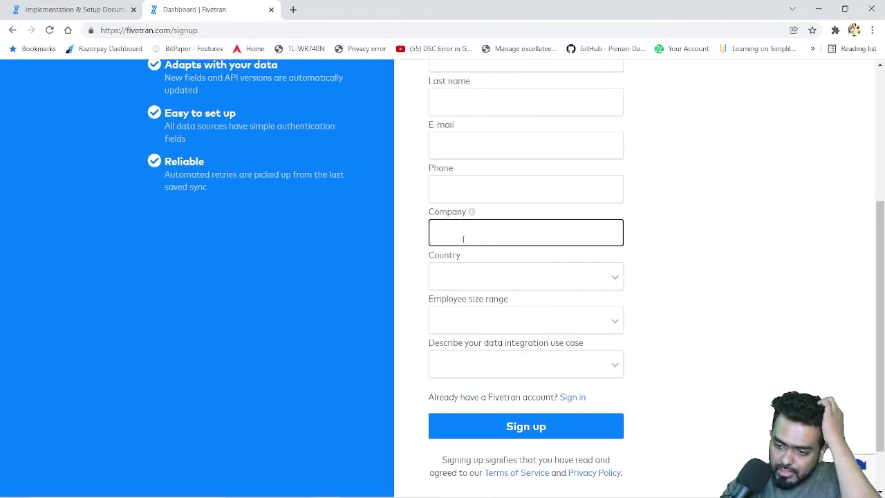
Step: Open the data integration use-case choices, dismiss them without picking, and scroll the form
left_click(615, 368)
left_click(674, 359)
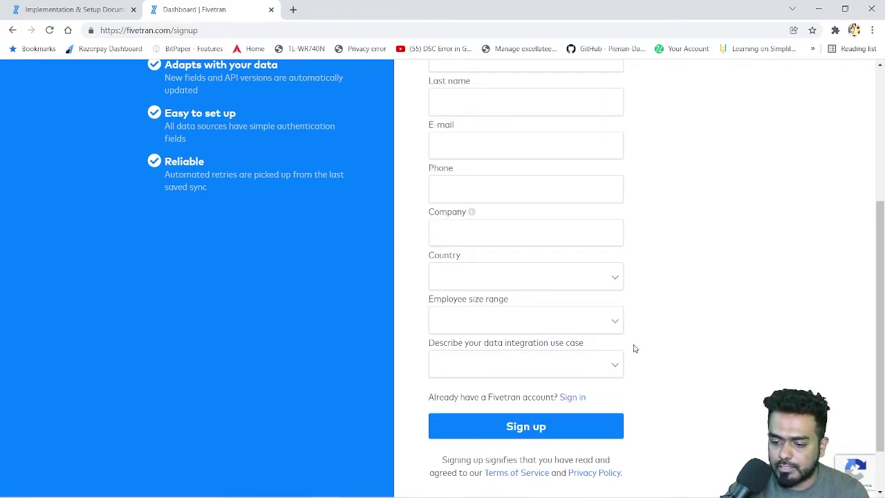
scroll(480, 370, "down", 1)
scroll(518, 353, "up", 3)
scroll(521, 363, "down", 3)
scroll(519, 358, "up", 5)
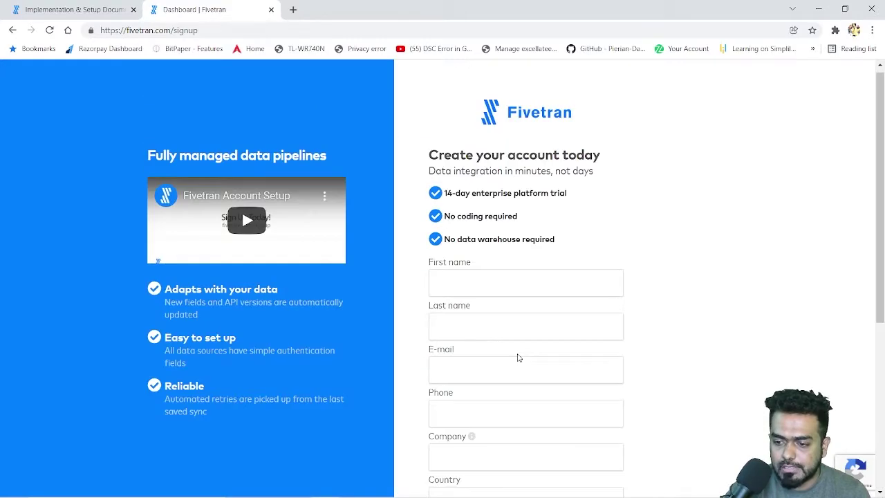
scroll(519, 357, "down", 4)
scroll(547, 365, "up", 4)
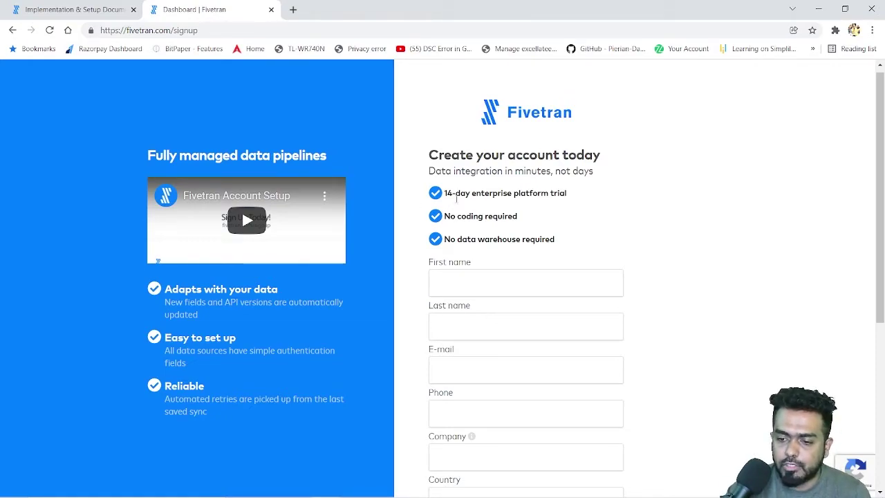
scroll(522, 289, "up", 1)
Step: Search 'five' in a new browser window, open the Fivetran site and log in
mouse_move(429, 492)
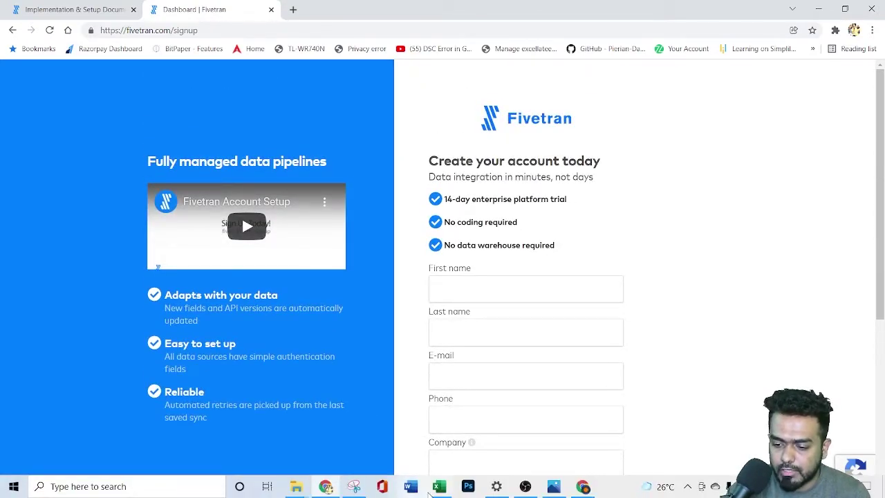
left_click(583, 486)
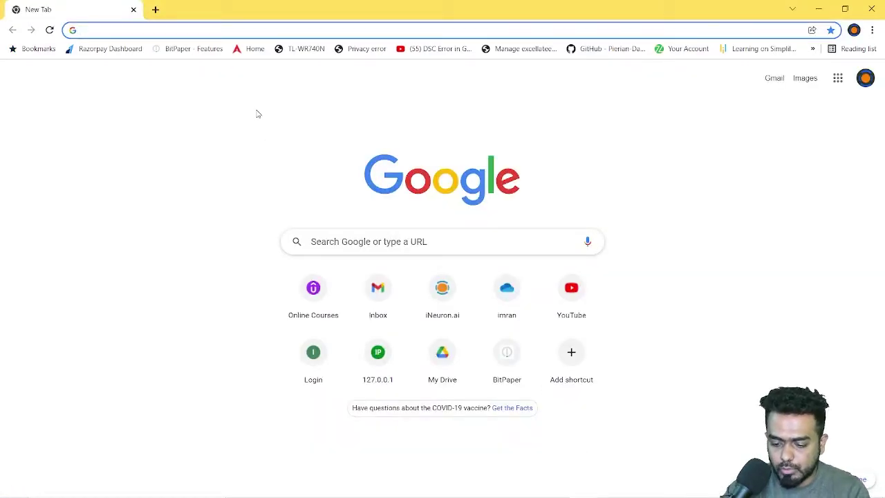
type("five")
key("Return")
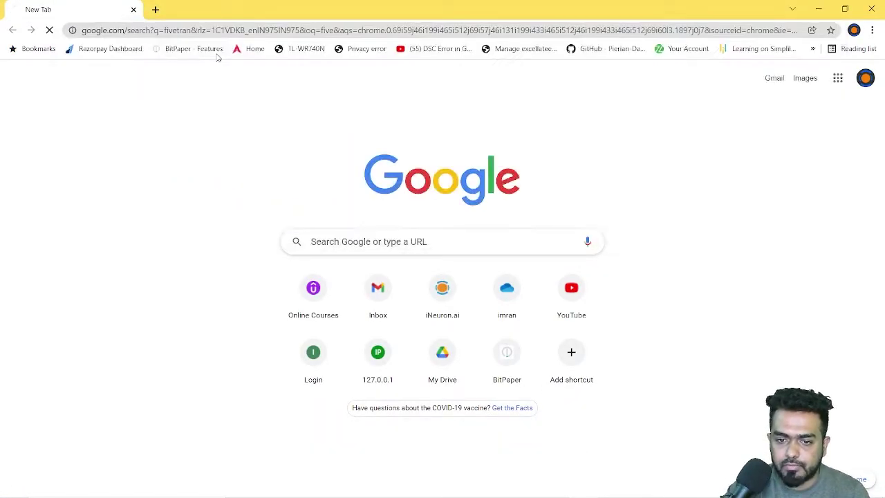
left_click(204, 377)
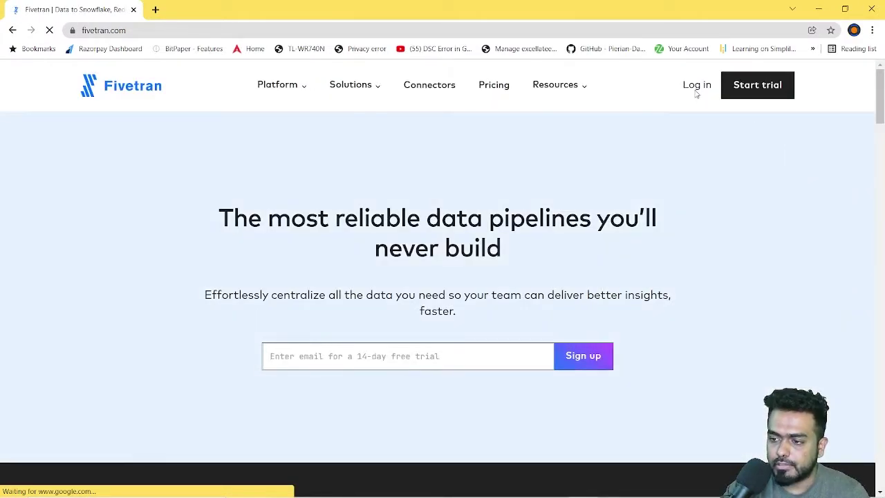
left_click(695, 88)
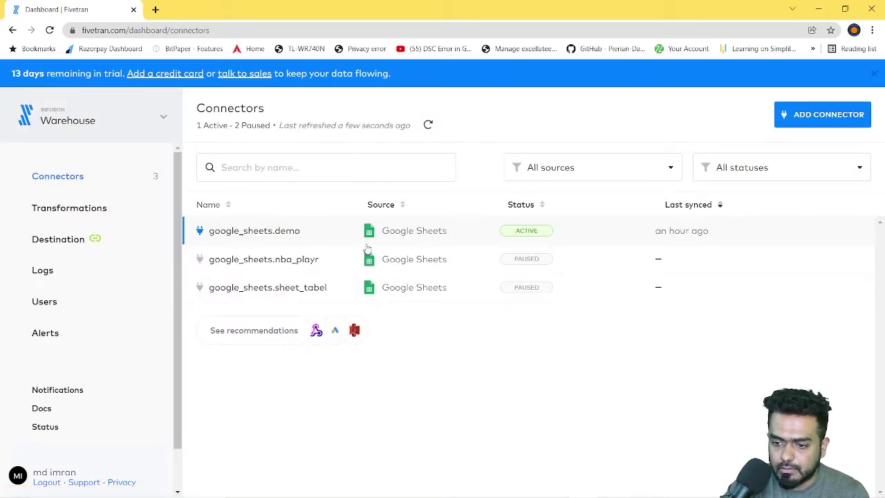
Step: Tour the Warehouse Transformations, Snowflake destination, Logs, Users and Alerts pages, then open Status
left_click(54, 113)
left_click(23, 118)
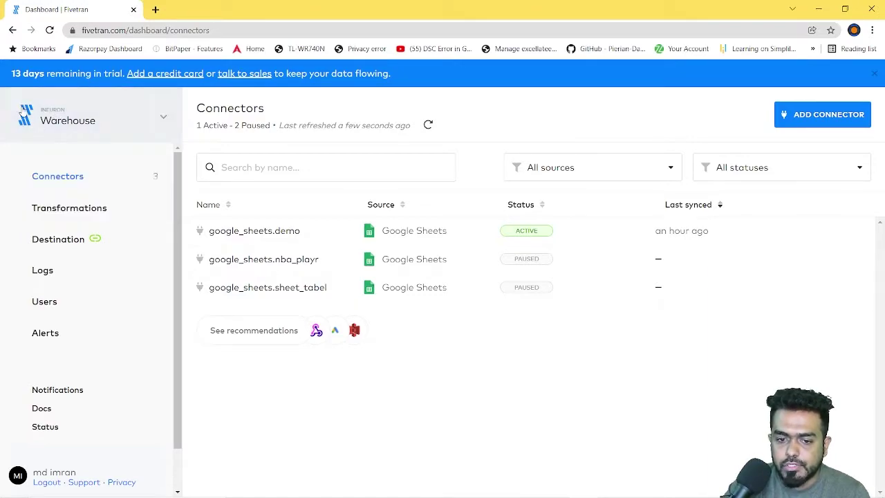
left_click(23, 117)
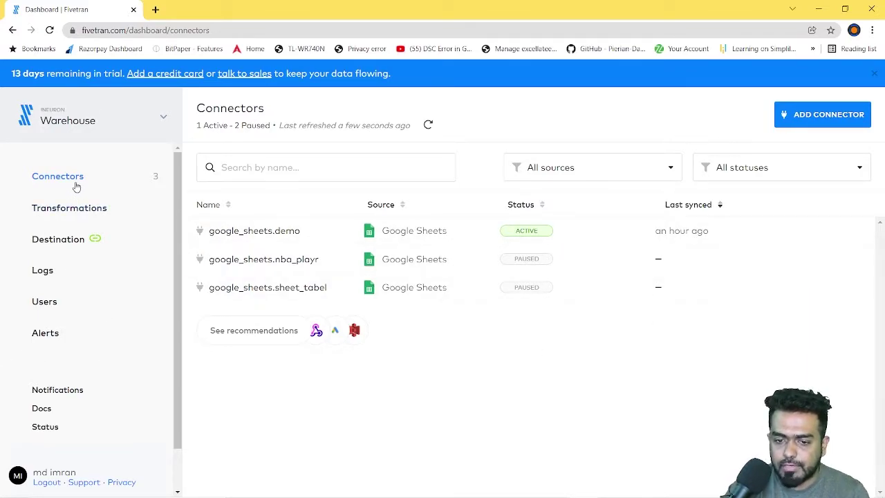
left_click(71, 216)
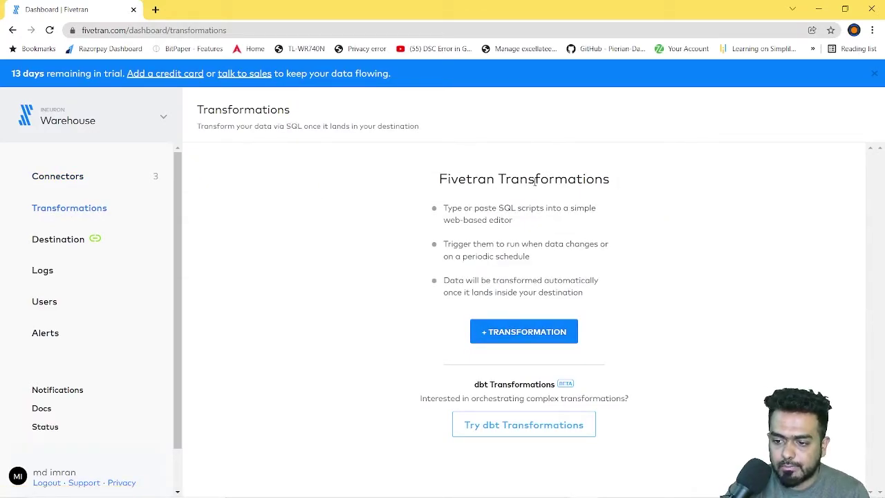
left_click(55, 241)
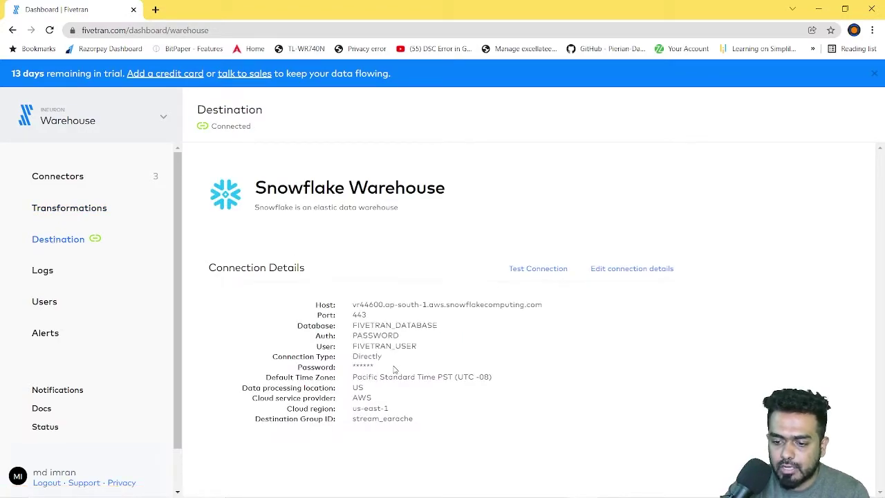
left_click(44, 271)
left_click(44, 302)
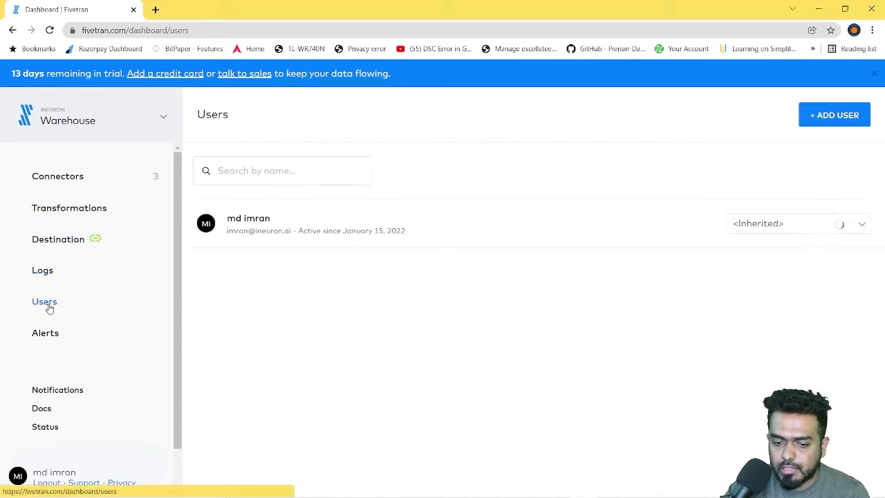
left_click(46, 333)
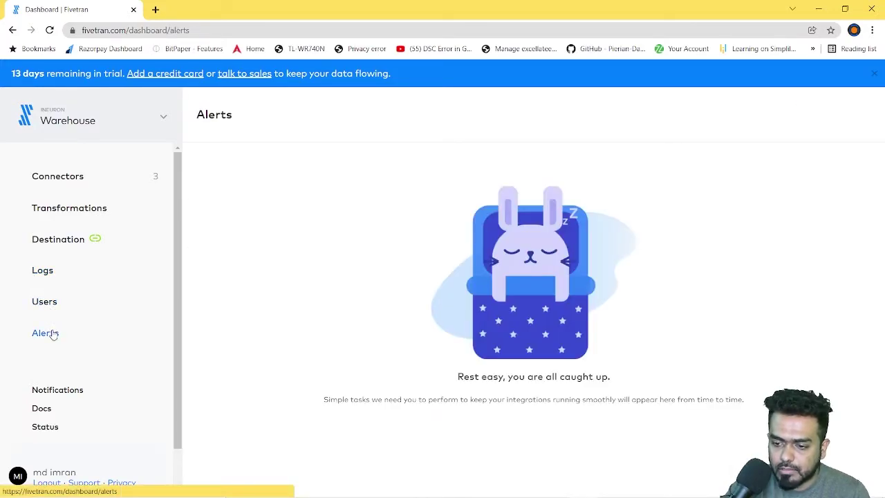
left_click(73, 177)
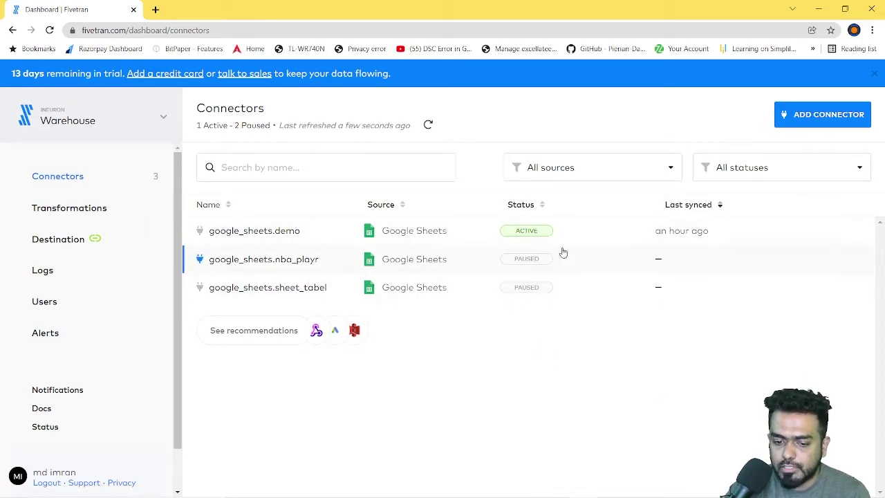
left_click(50, 428)
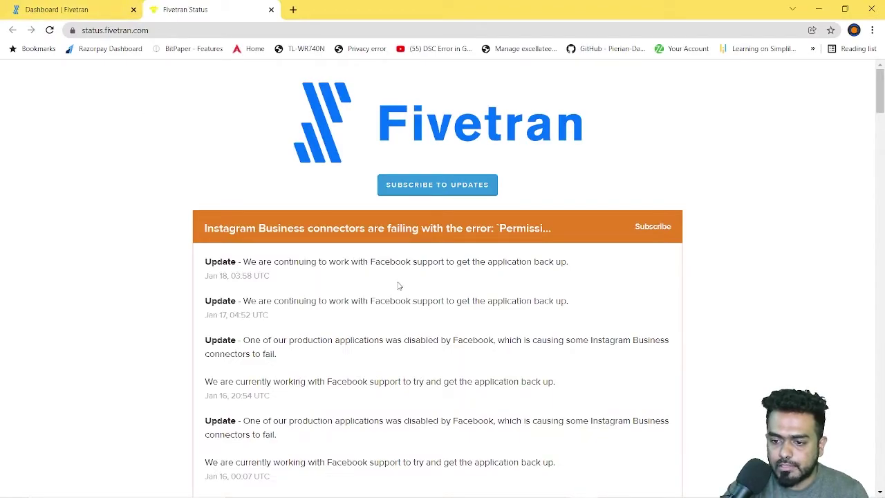
Step: Scroll through the 90-day uptime bars and past incidents, then close the Fivetran Status tab
scroll(401, 284, "down", 13)
scroll(403, 282, "up", 3)
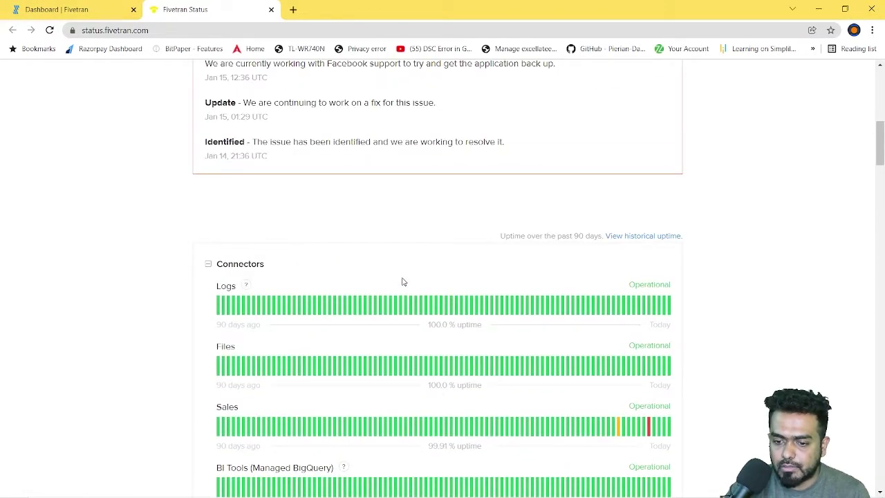
scroll(362, 289, "down", 10)
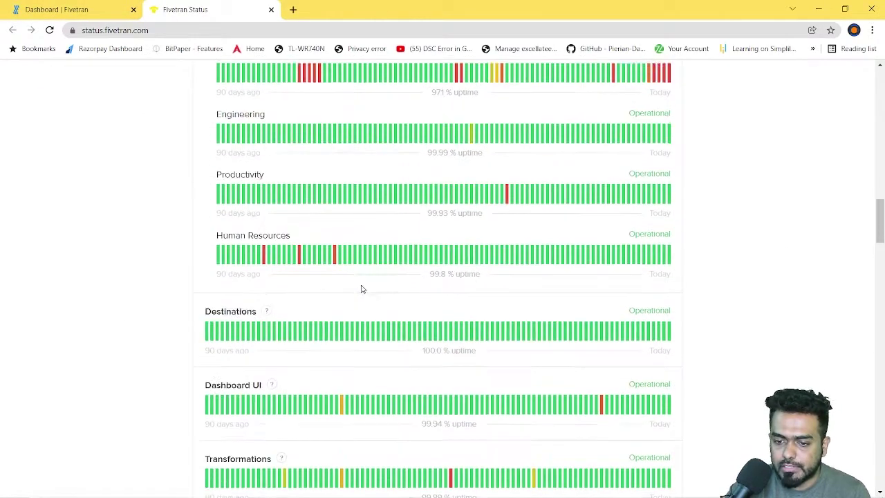
scroll(361, 289, "down", 5)
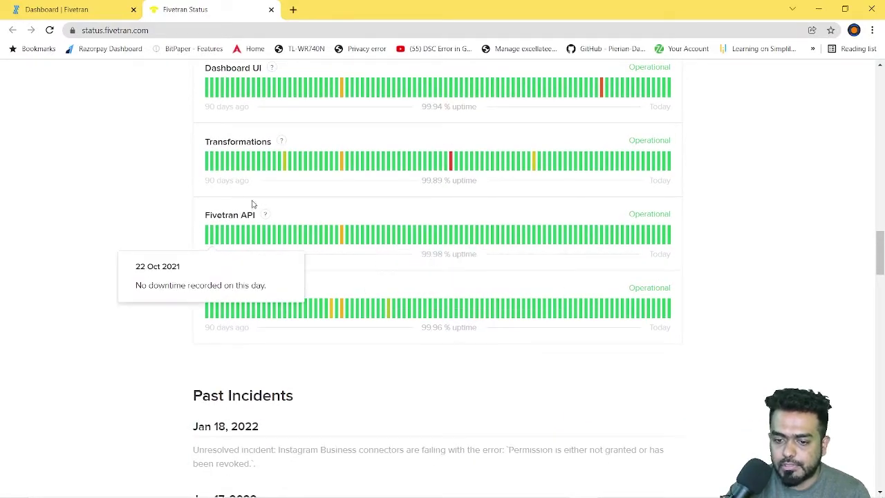
scroll(447, 269, "down", 6)
scroll(436, 270, "up", 5)
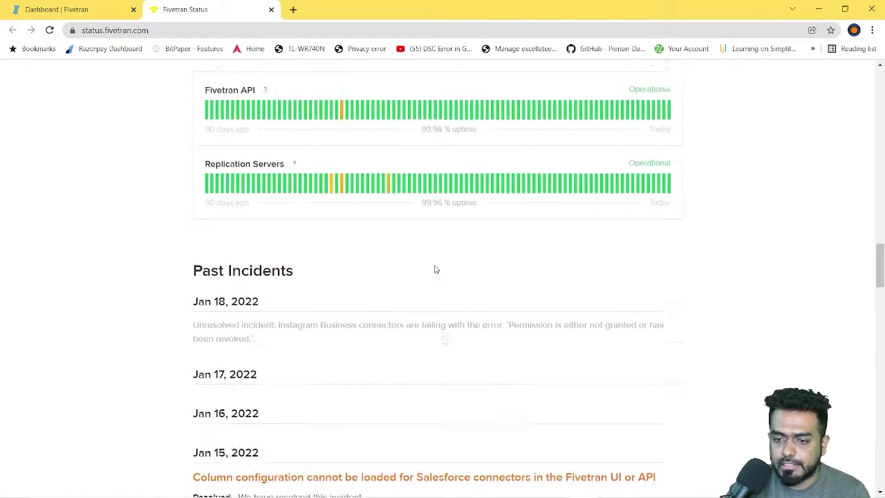
scroll(435, 270, "up", 4)
left_click(271, 10)
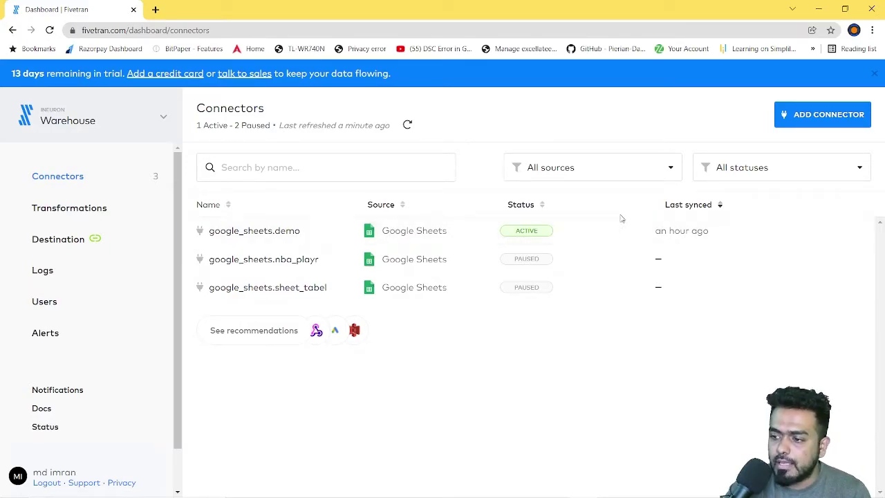
Step: Start a new connector and narrow the source list to the 31 Databases sources
left_click(809, 122)
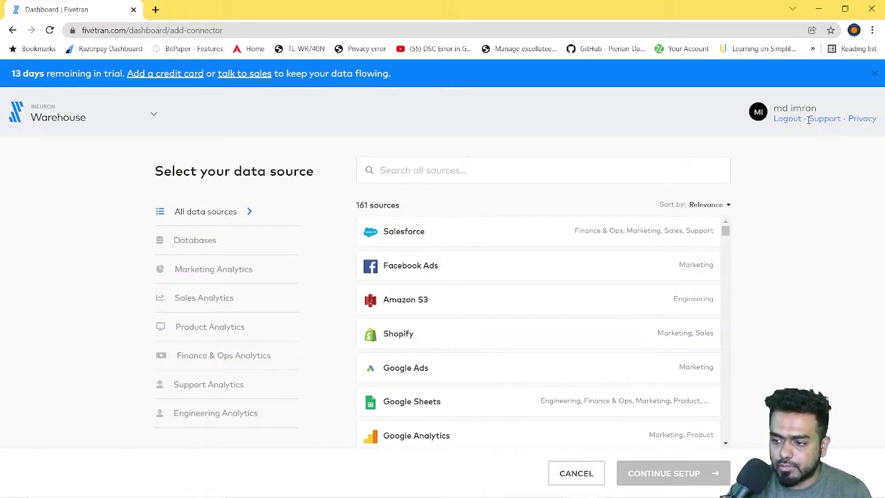
scroll(524, 317, "down", 10)
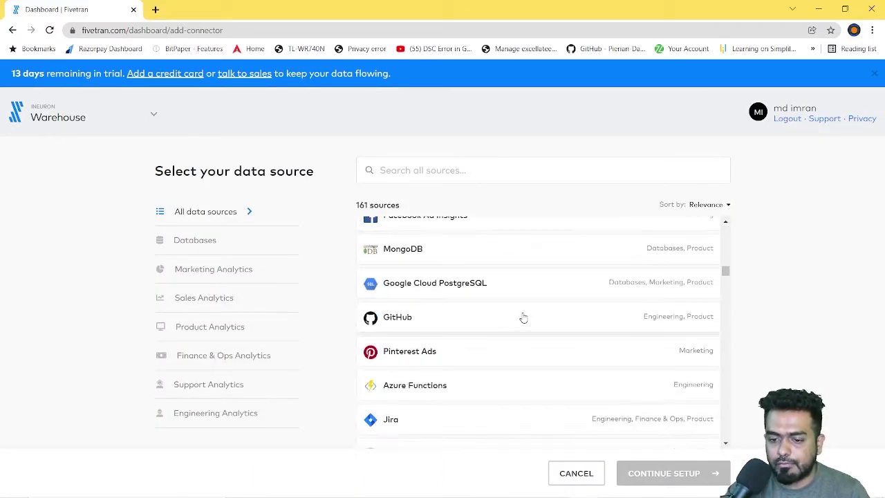
scroll(522, 316, "down", 10)
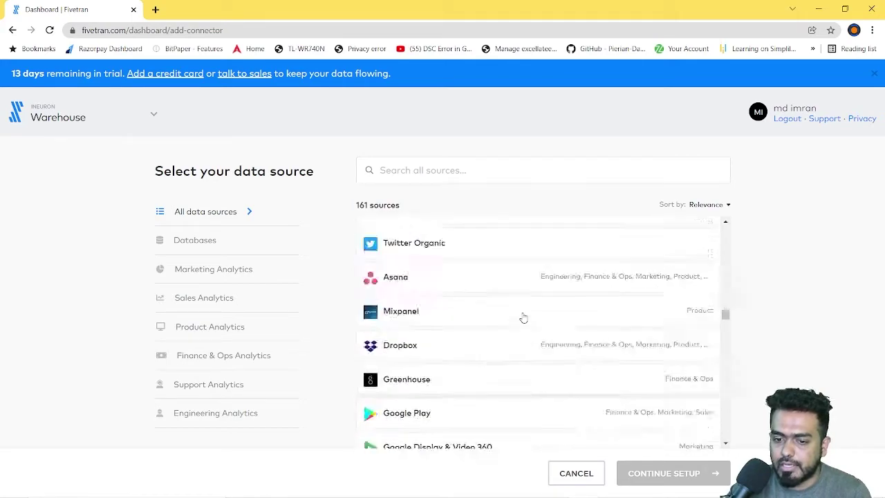
scroll(521, 316, "up", 7)
left_click(174, 241)
left_click(200, 270)
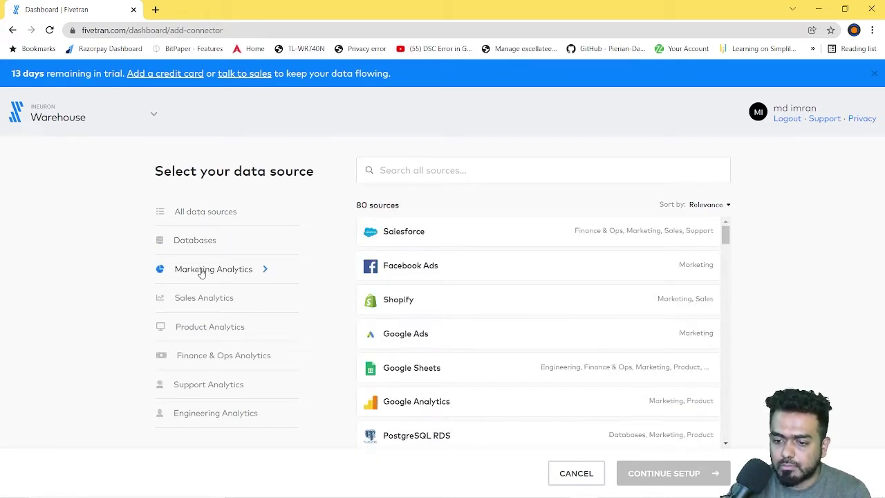
left_click(200, 237)
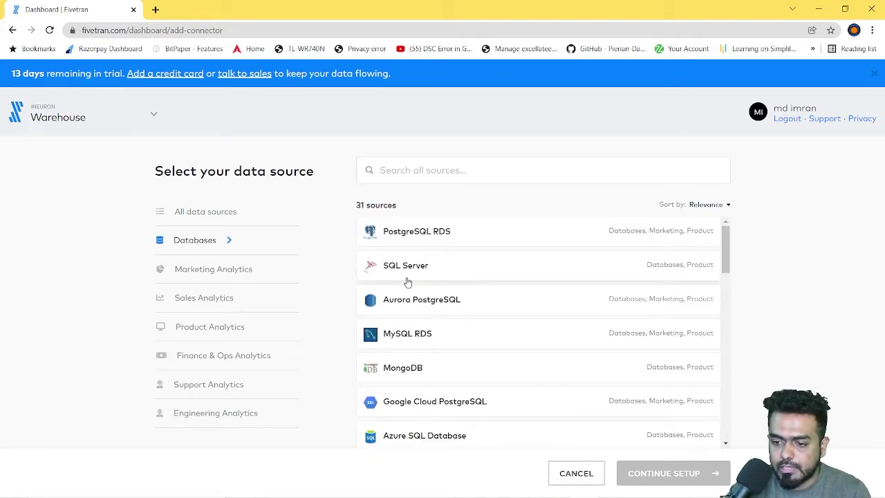
scroll(455, 273, "down", 2)
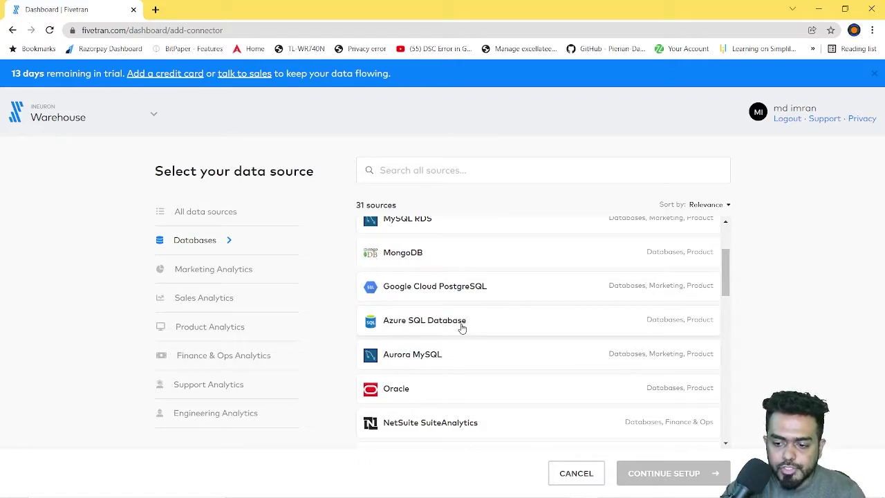
scroll(463, 330, "down", 3)
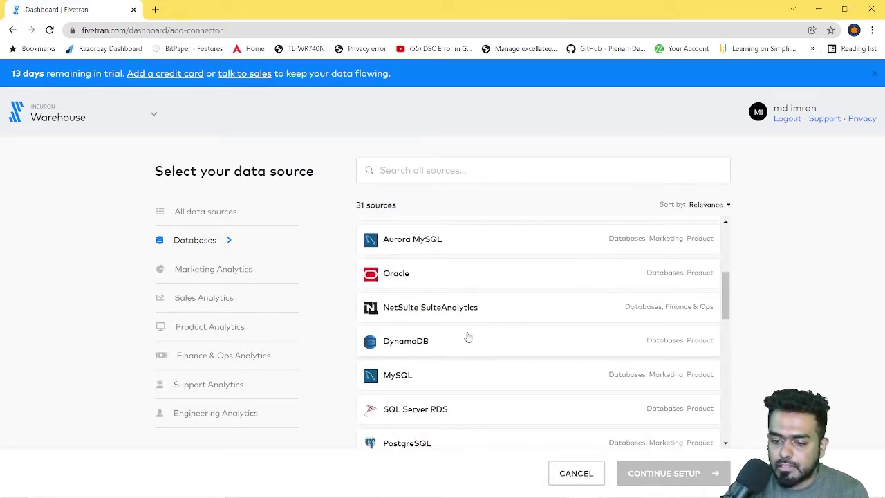
scroll(469, 332, "down", 1)
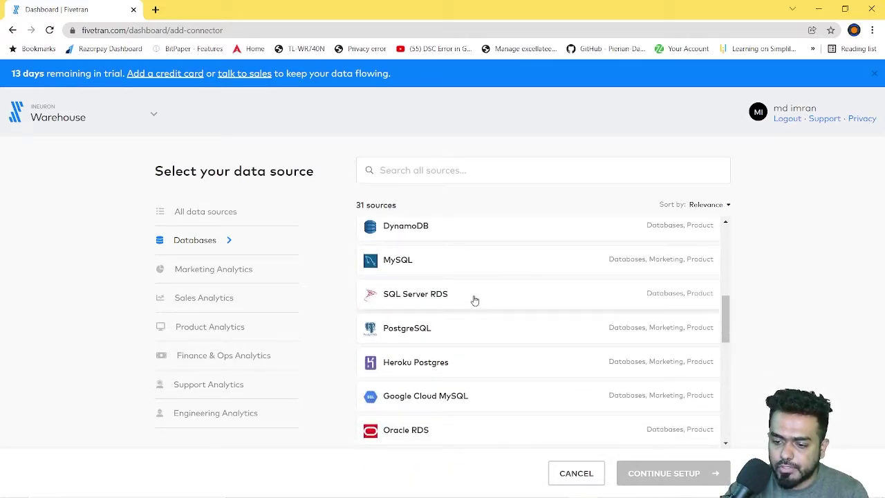
scroll(484, 322, "down", 6)
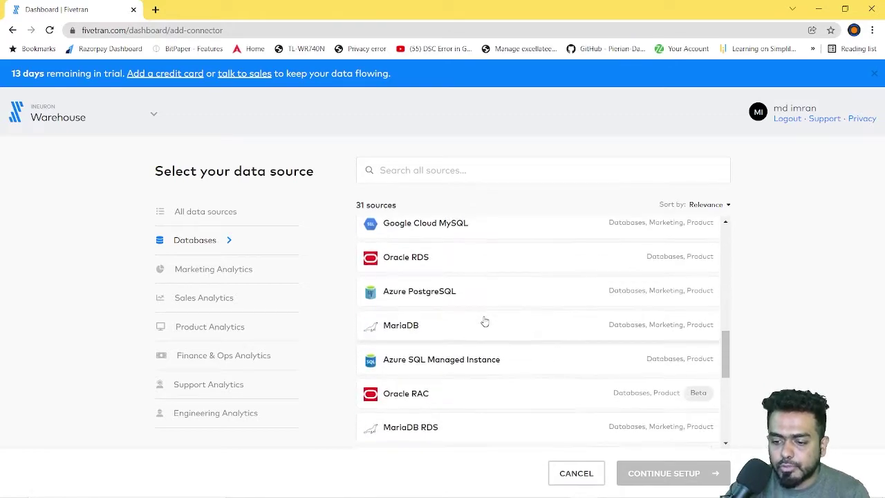
scroll(492, 338, "down", 1)
scroll(492, 338, "up", 8)
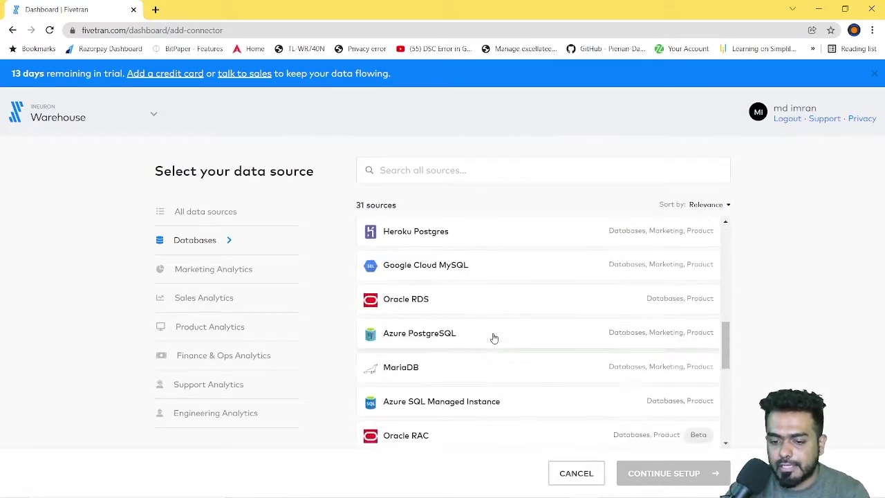
Step: Browse the 80 Marketing Analytics and 21 Sales Analytics sources, highlighting each count
left_click(206, 282)
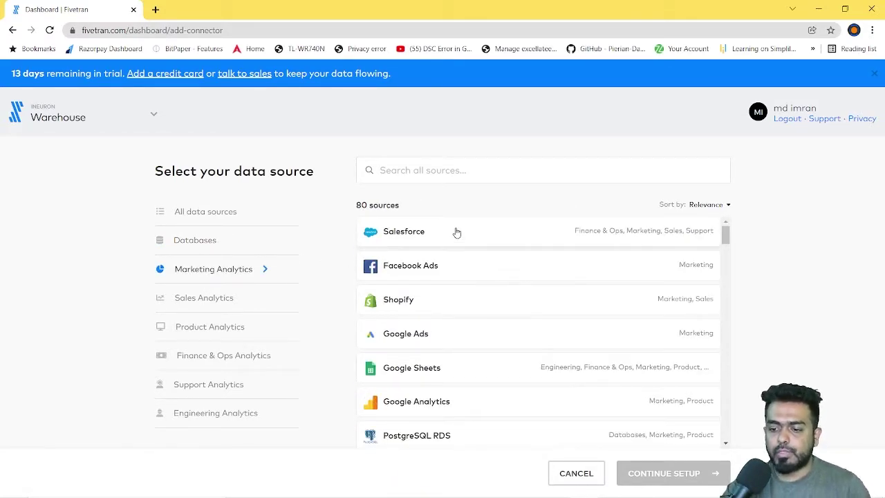
scroll(454, 331, "down", 1)
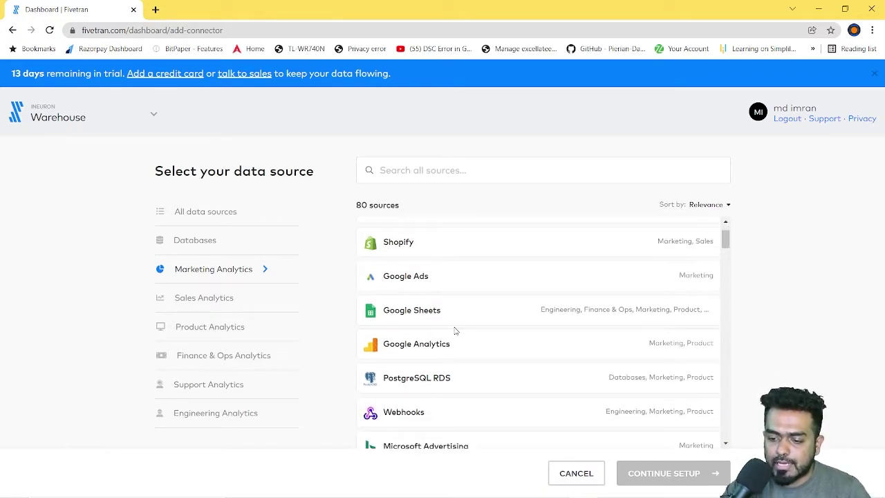
scroll(453, 323, "down", 5)
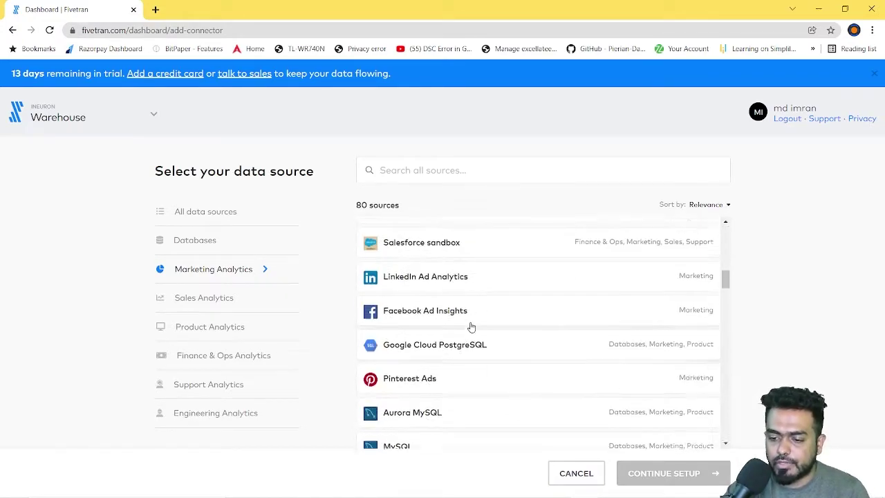
scroll(470, 325, "up", 1)
scroll(446, 287, "up", 2)
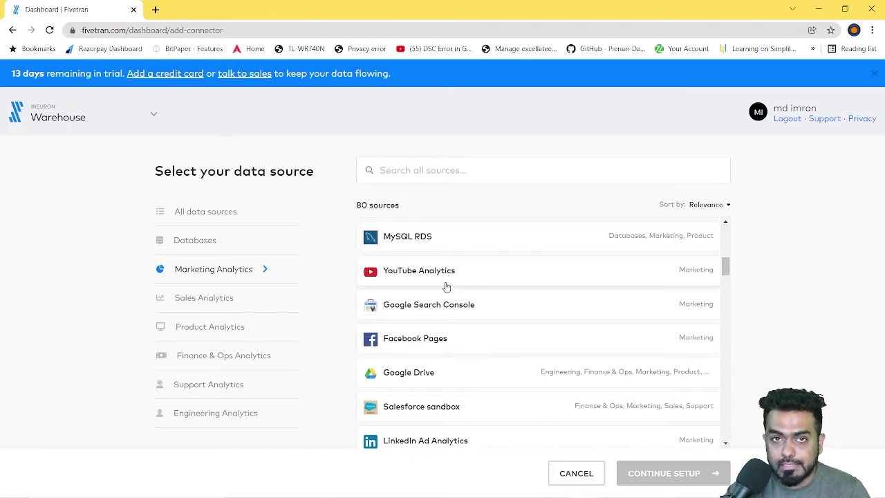
scroll(464, 335, "down", 3)
scroll(466, 334, "down", 12)
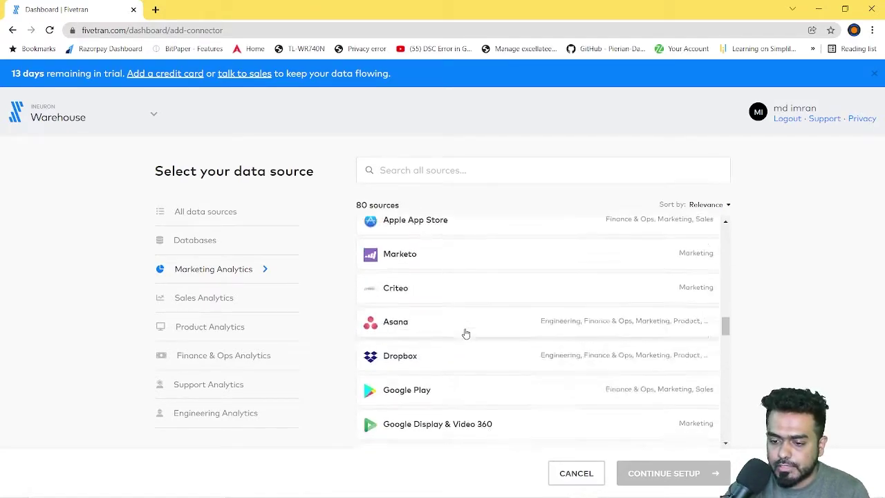
left_click_drag(362, 205, 412, 207)
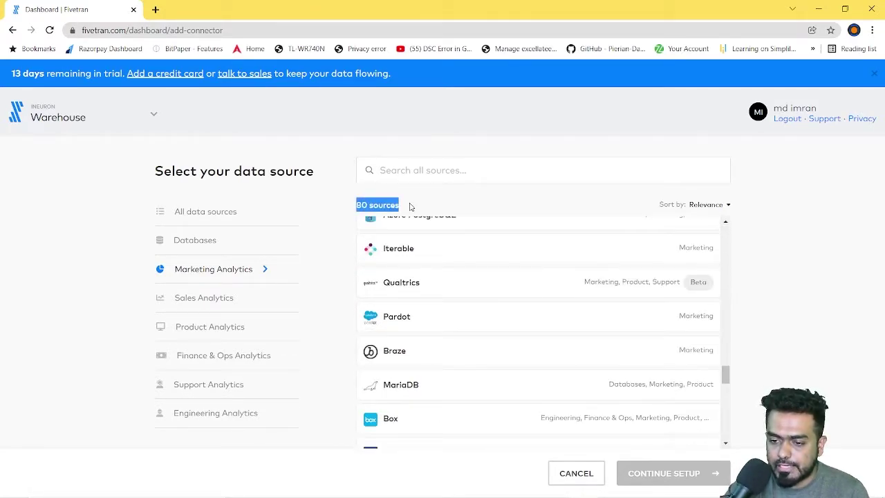
left_click(213, 305)
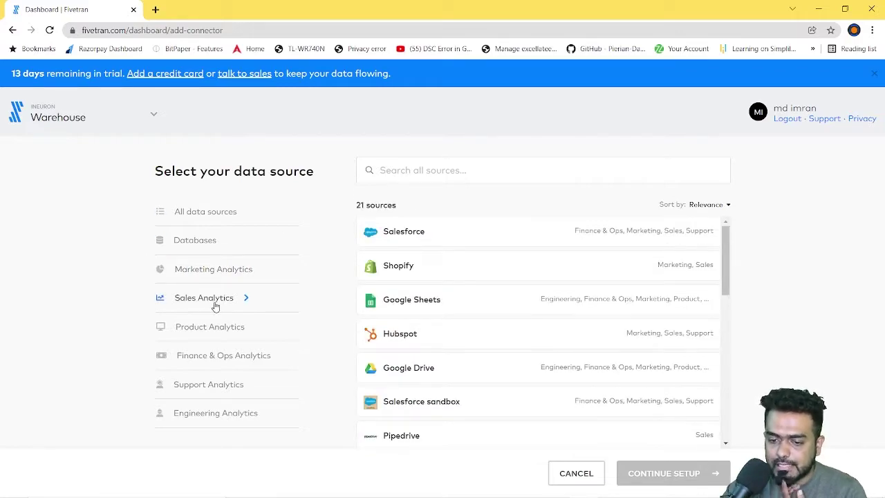
left_click_drag(362, 205, 421, 205)
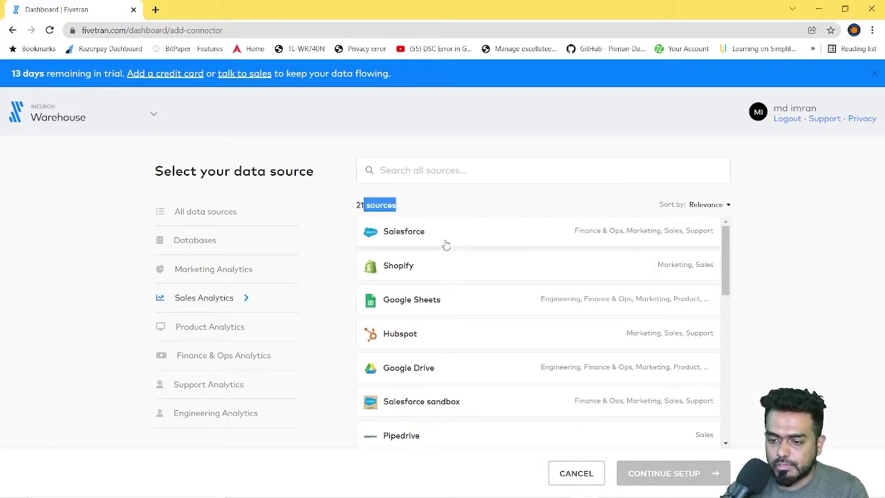
scroll(446, 290, "down", 2)
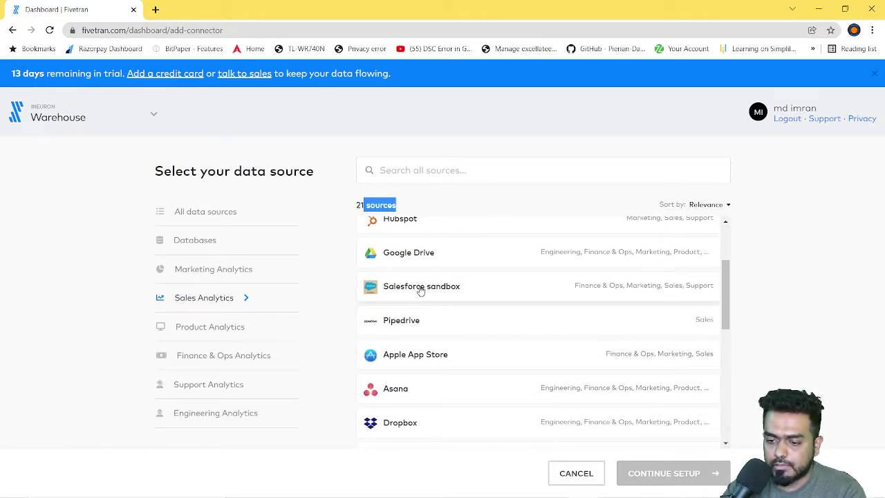
scroll(463, 306, "down", 2)
scroll(447, 314, "down", 2)
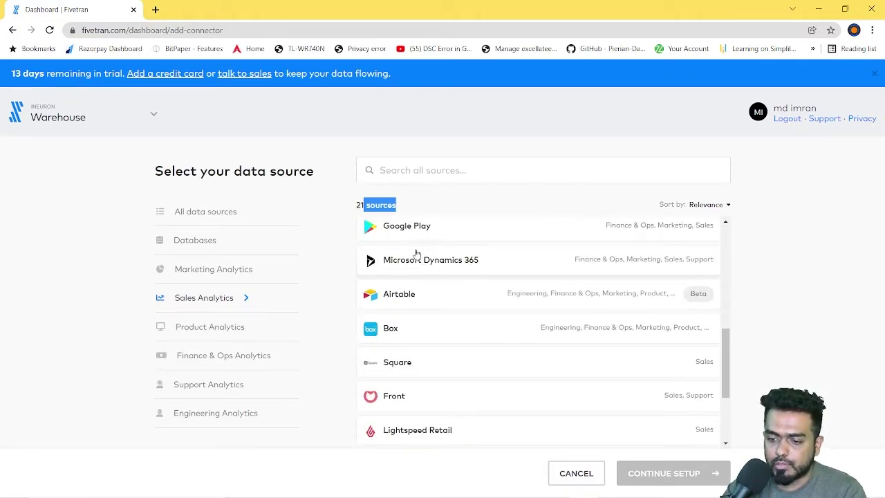
scroll(445, 357, "down", 2)
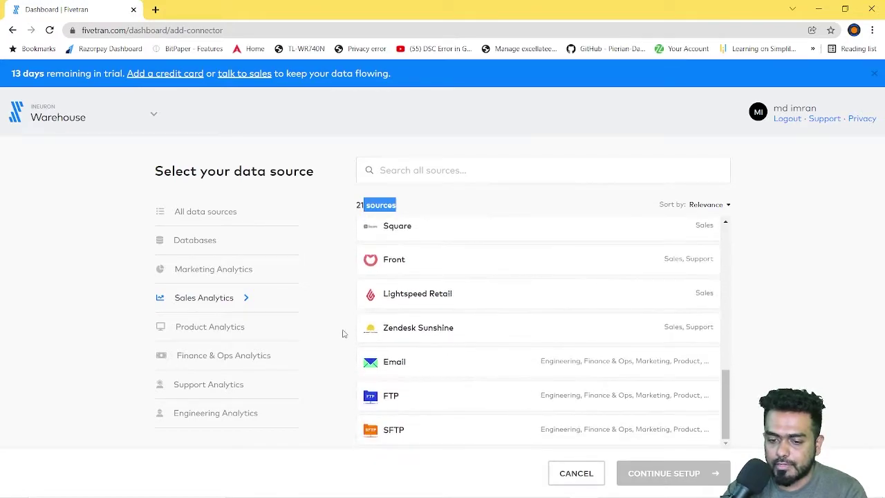
Step: Filter to the Product Analytics sources and scroll through the list
left_click(193, 332)
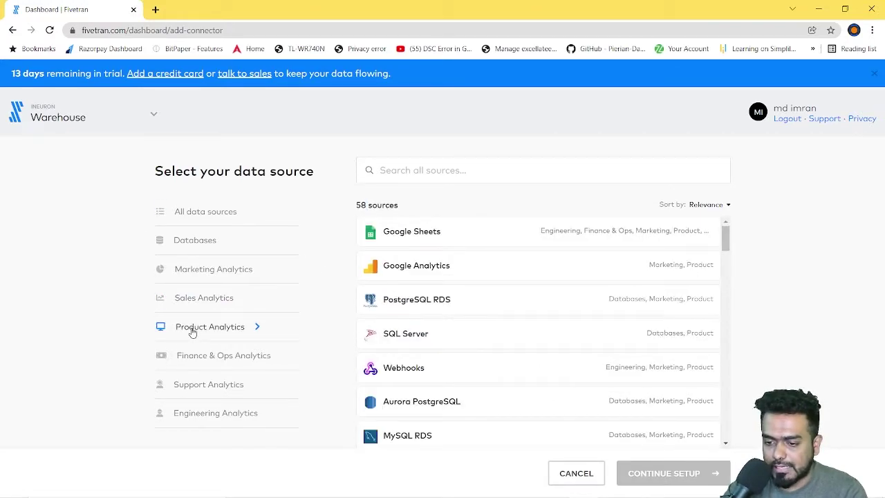
scroll(468, 312, "down", 1)
triple_click(419, 201)
scroll(453, 340, "up", 1)
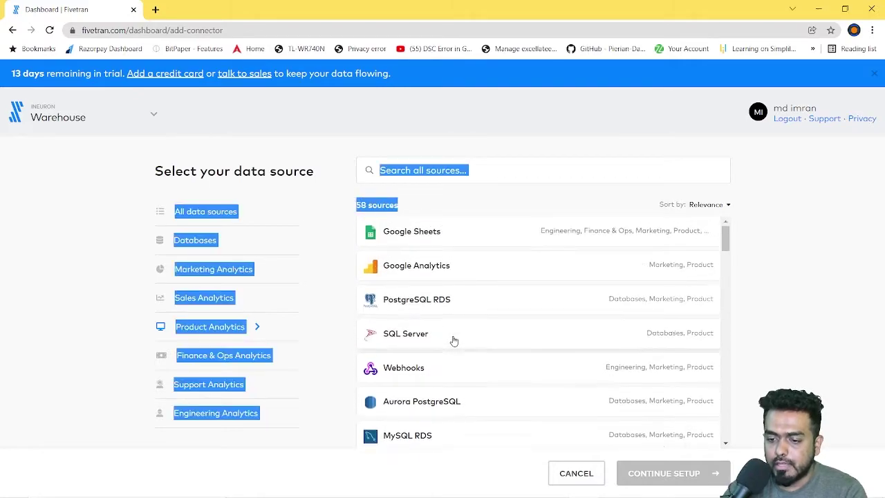
scroll(442, 349, "down", 4)
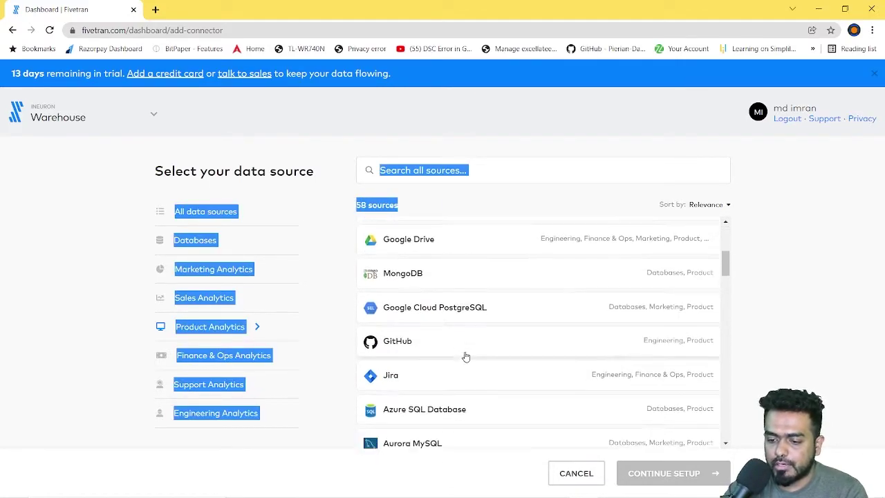
scroll(441, 357, "down", 1)
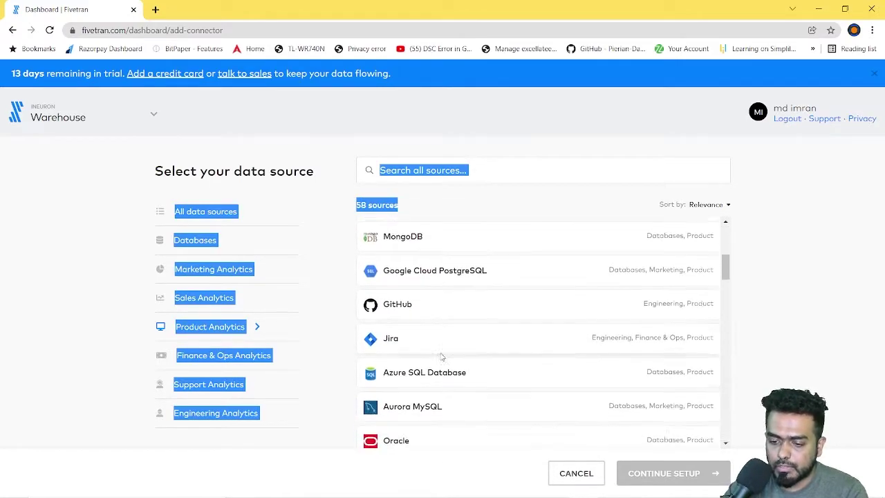
left_click(40, 326)
scroll(457, 346, "down", 2)
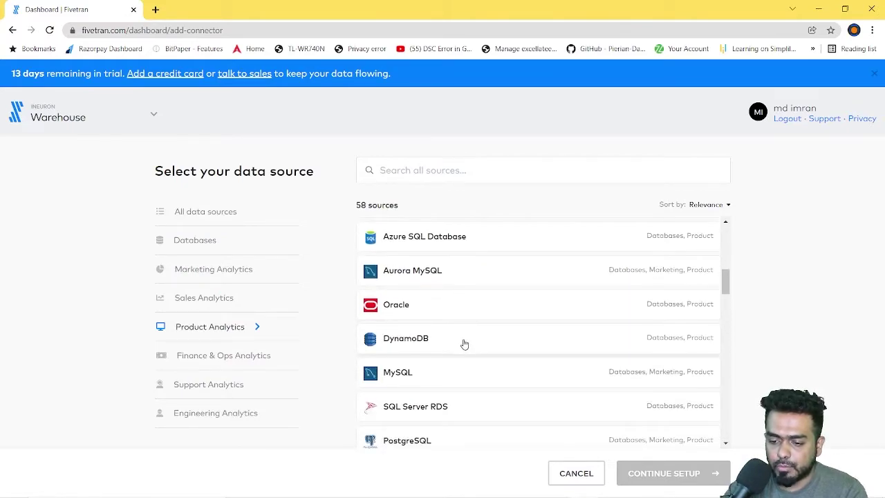
scroll(464, 344, "down", 2)
scroll(479, 360, "down", 4)
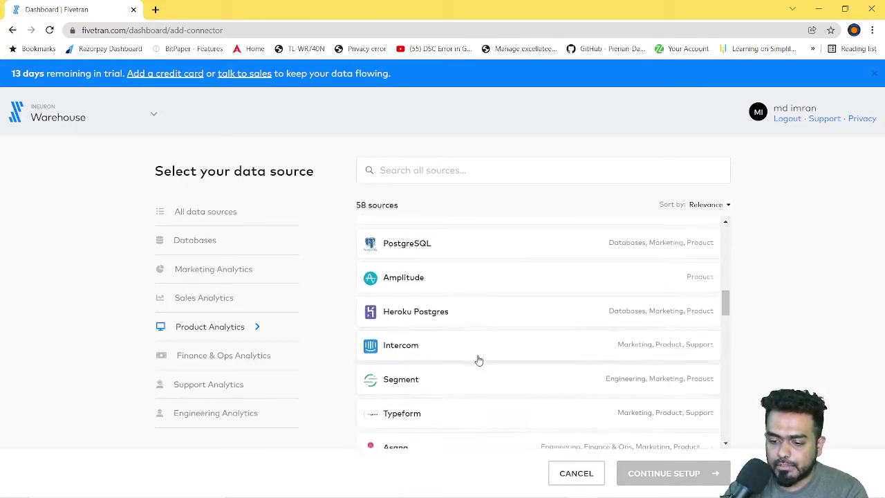
scroll(468, 358, "down", 1)
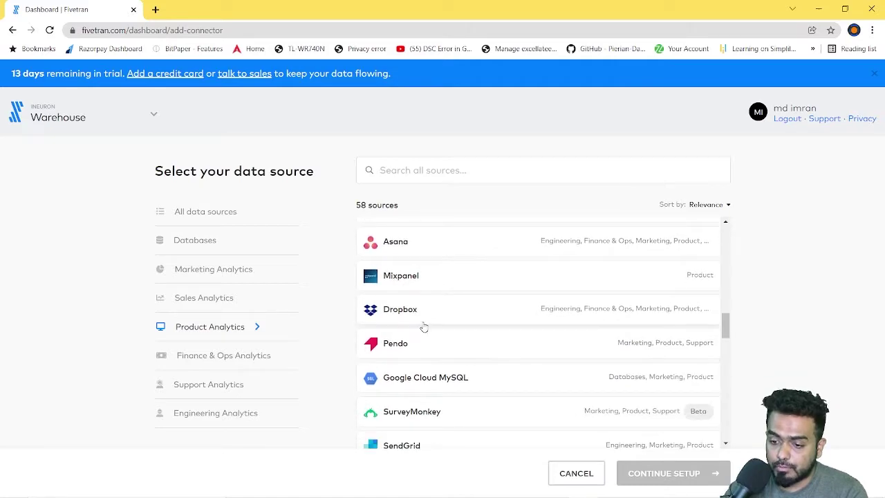
scroll(486, 369, "down", 4)
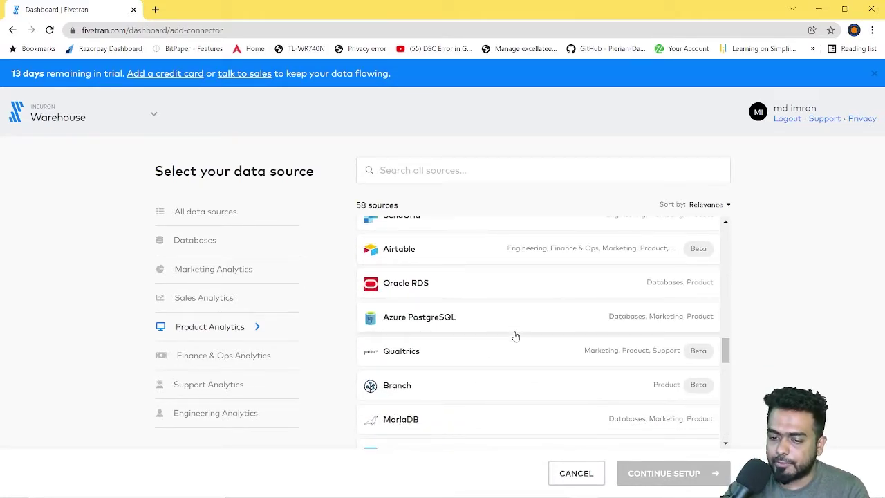
scroll(513, 339, "down", 3)
Step: Filter through Finance & Ops and Support to Engineering Analytics sources, scrolling back to the top
left_click(202, 356)
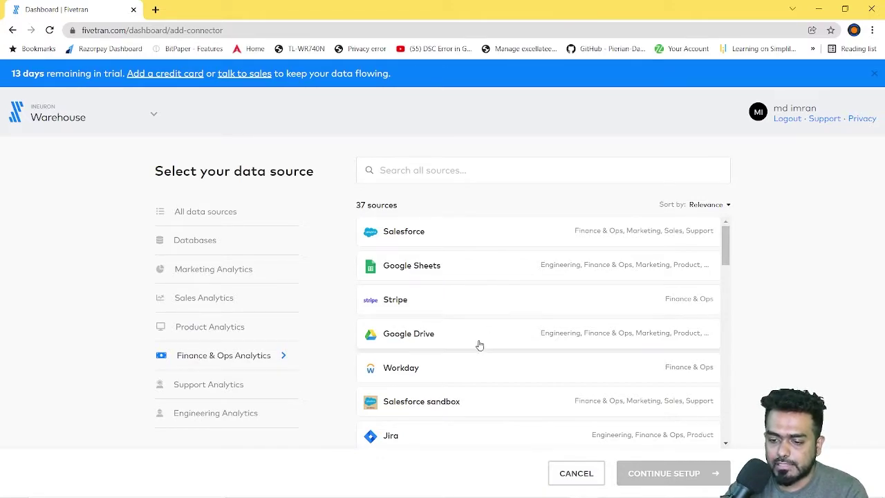
scroll(477, 343, "down", 2)
left_click(200, 389)
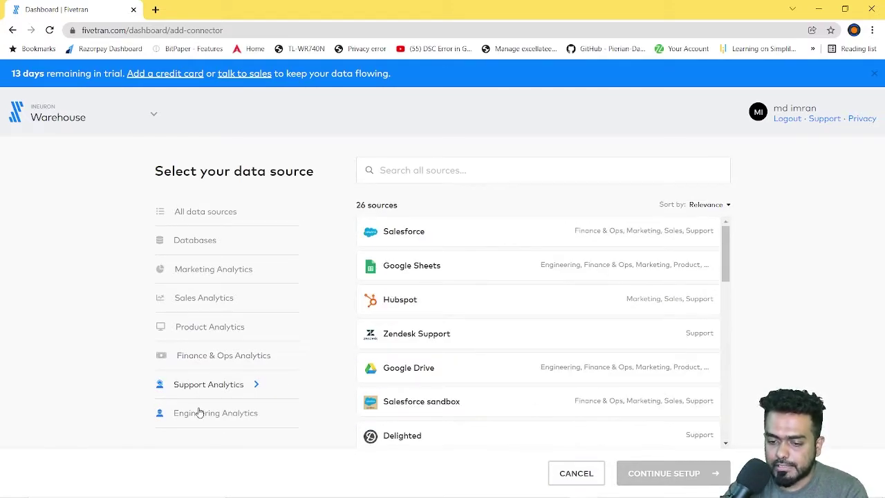
left_click(199, 412)
scroll(439, 346, "down", 3)
scroll(465, 346, "up", 3)
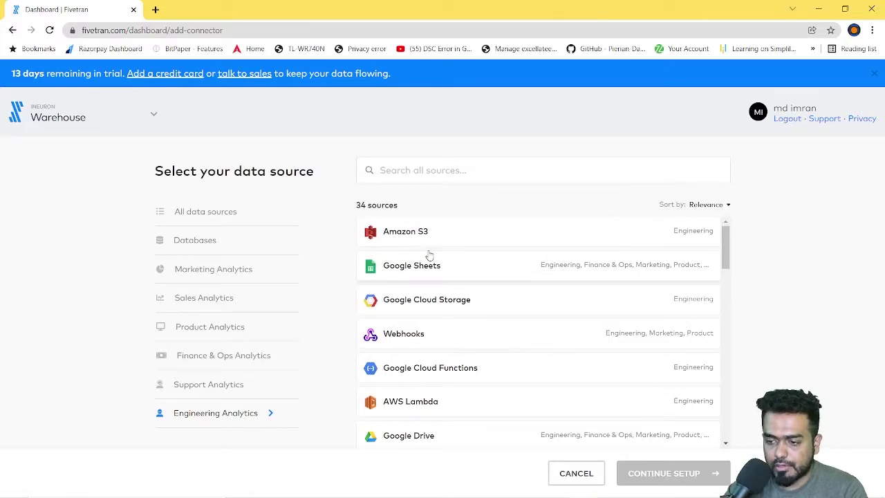
scroll(480, 316, "down", 3)
scroll(477, 316, "up", 3)
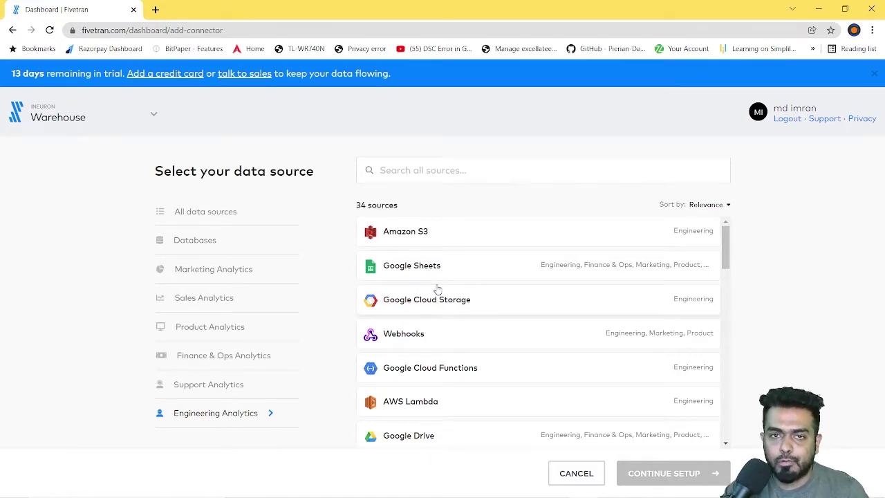
scroll(477, 356, "down", 7)
scroll(478, 356, "up", 7)
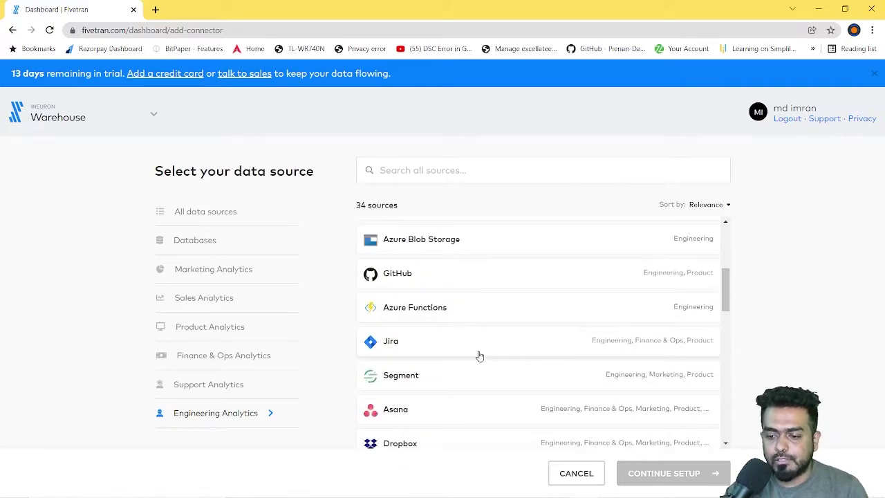
scroll(476, 355, "down", 2)
scroll(475, 353, "up", 2)
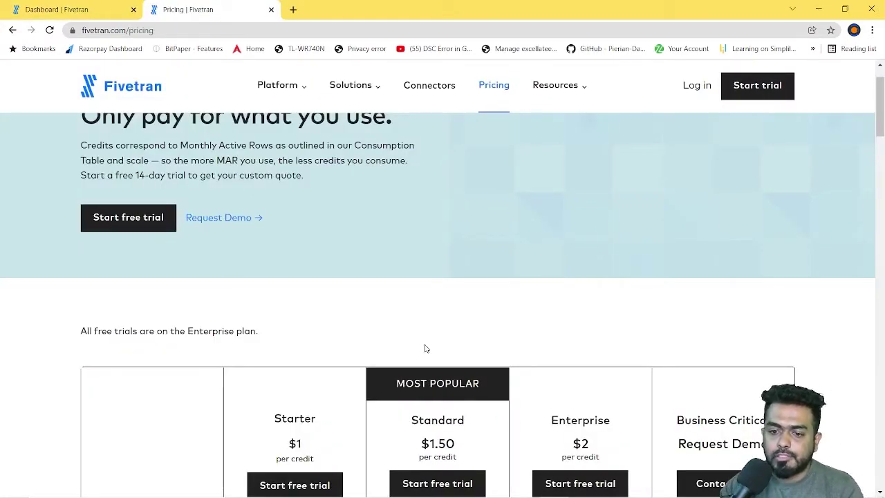
Step: Scroll the plan cards, dismiss the $300 survey pop-up and highlight the Enterprise free-trial note
scroll(395, 309, "up", 1)
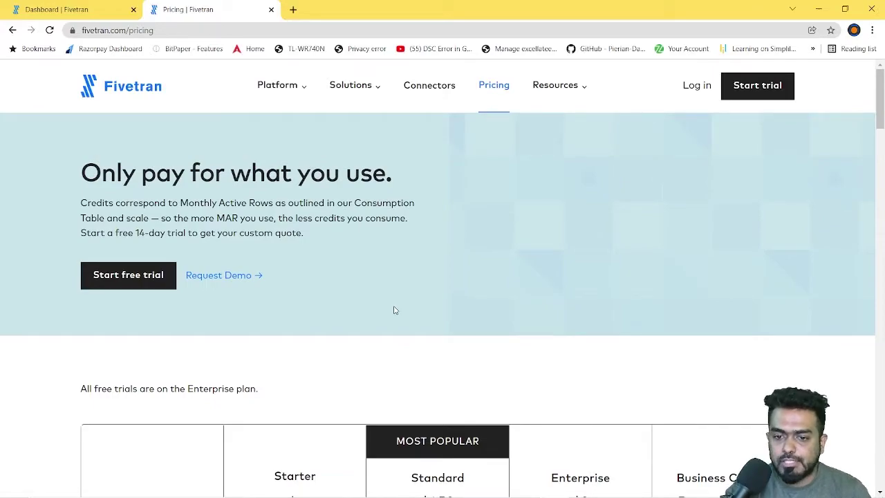
scroll(395, 309, "down", 5)
scroll(397, 377, "up", 2)
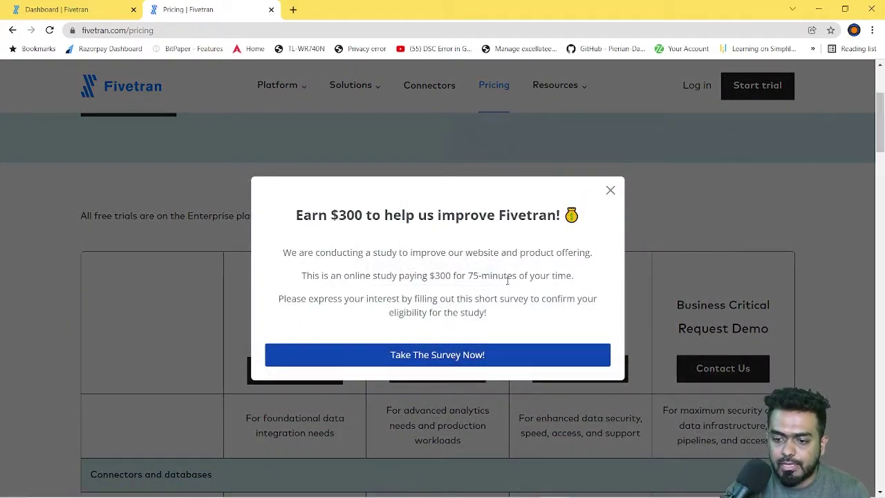
left_click(611, 191)
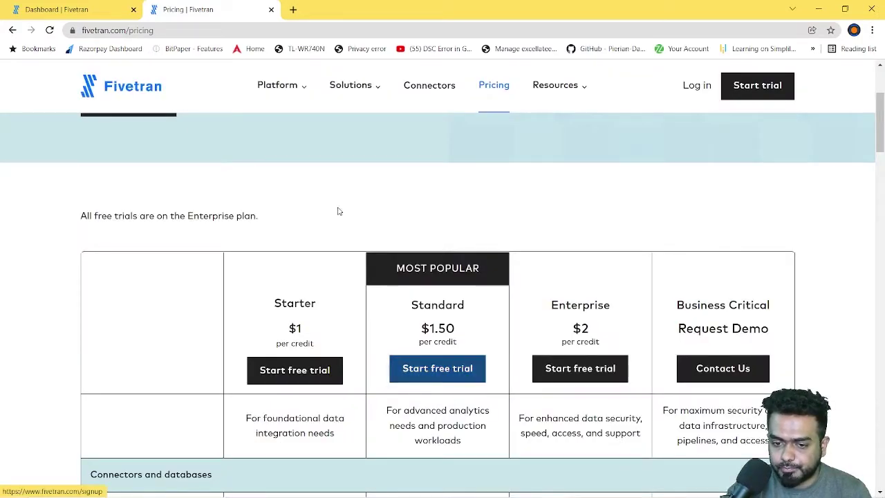
left_click_drag(76, 218, 281, 219)
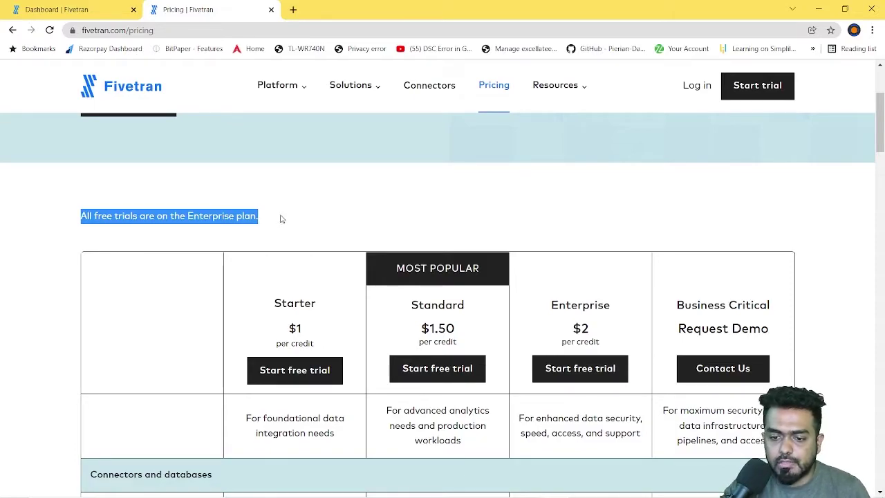
Step: Scroll the pricing page to the plans and highlight the Starter plan's $1 price
left_click(379, 215)
scroll(298, 356, "down", 2)
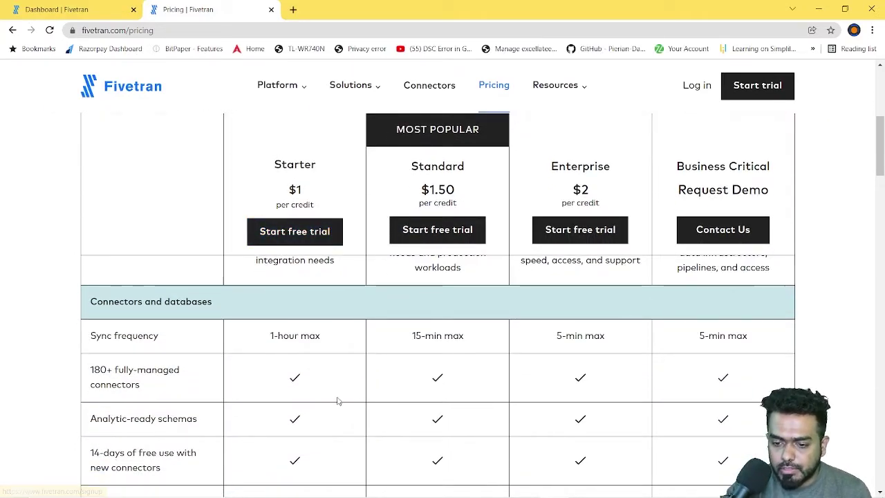
scroll(337, 401, "down", 15)
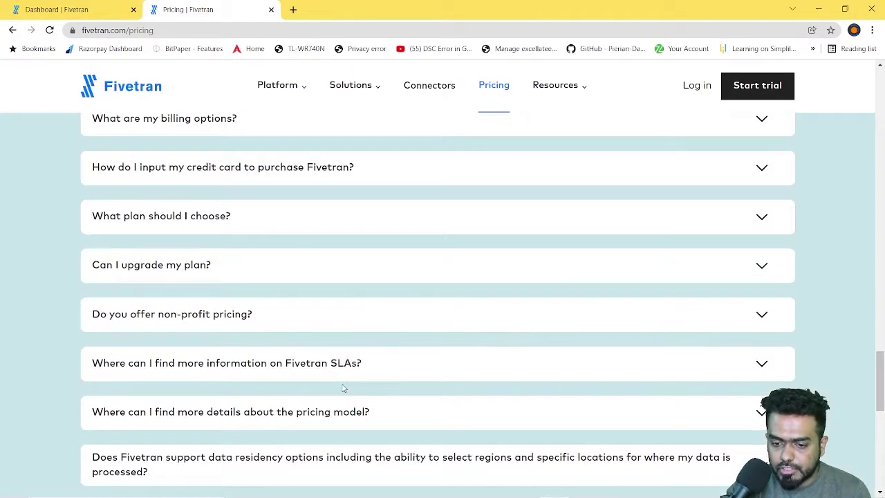
scroll(342, 388, "up", 20)
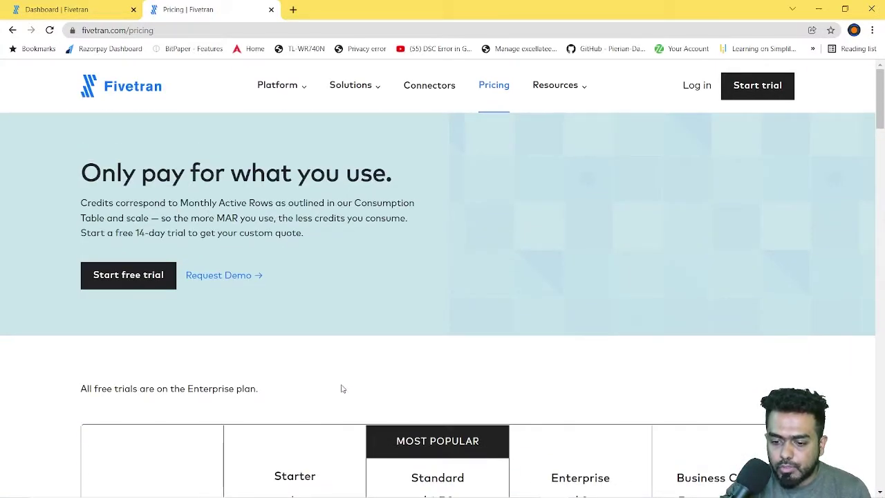
scroll(341, 389, "down", 3)
double_click(309, 330)
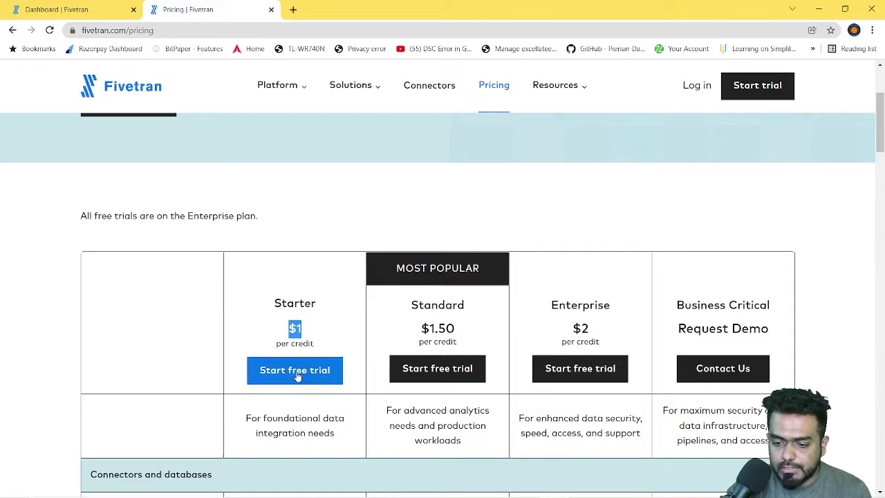
scroll(328, 404, "down", 2)
scroll(329, 404, "down", 2)
scroll(324, 395, "up", 2)
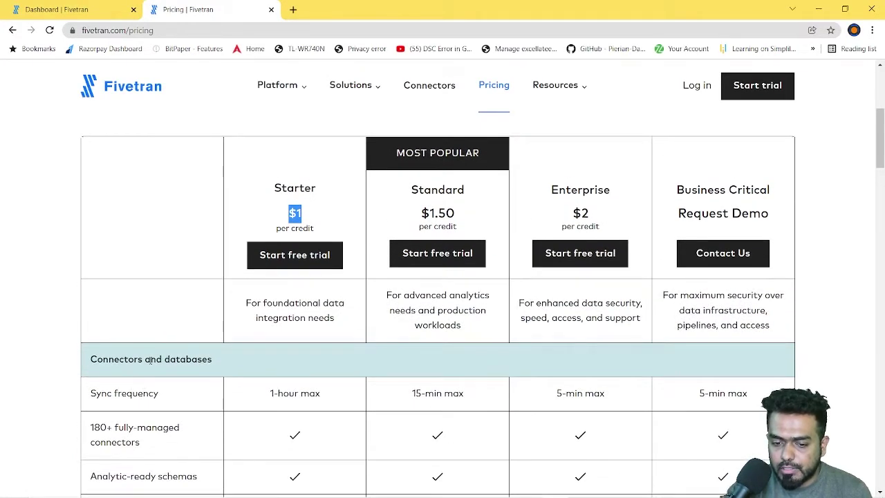
Step: Scan the comparison table, highlighting the Sync frequency row and the Security section heading
left_click_drag(103, 359, 375, 368)
scroll(376, 367, "down", 2)
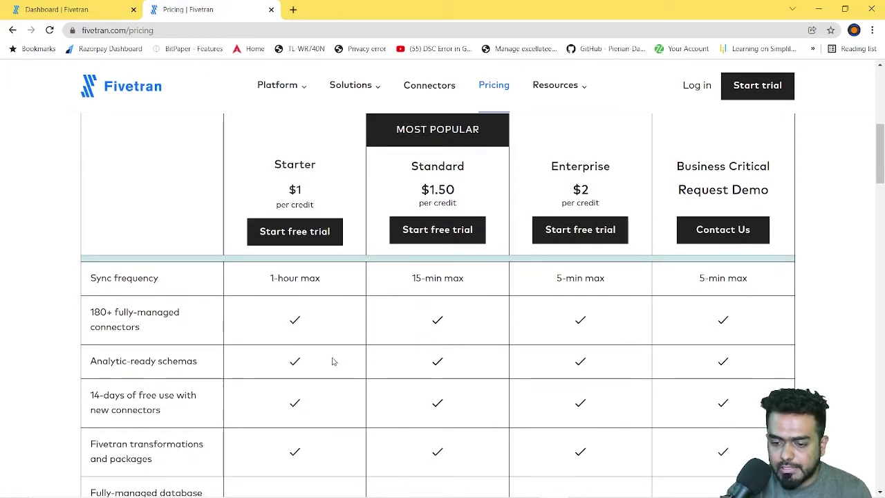
scroll(332, 360, "up", 1)
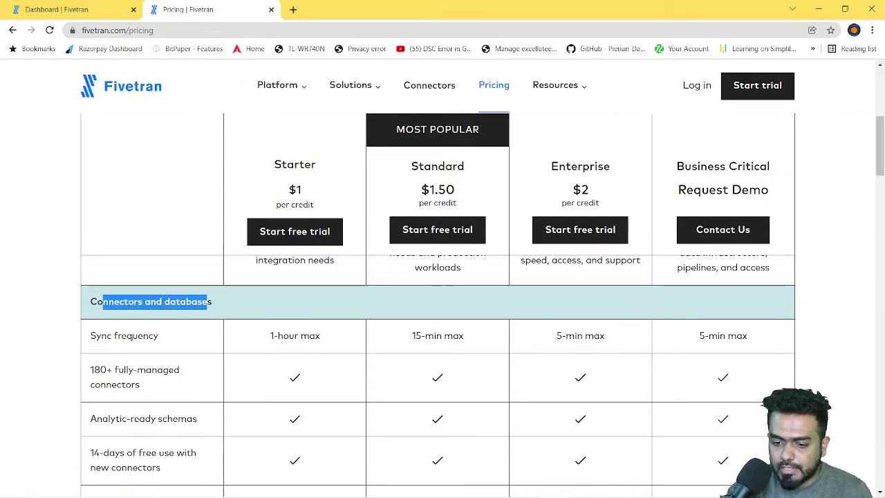
left_click_drag(127, 337, 170, 338)
scroll(166, 385, "down", 1)
left_click_drag(101, 328, 141, 328)
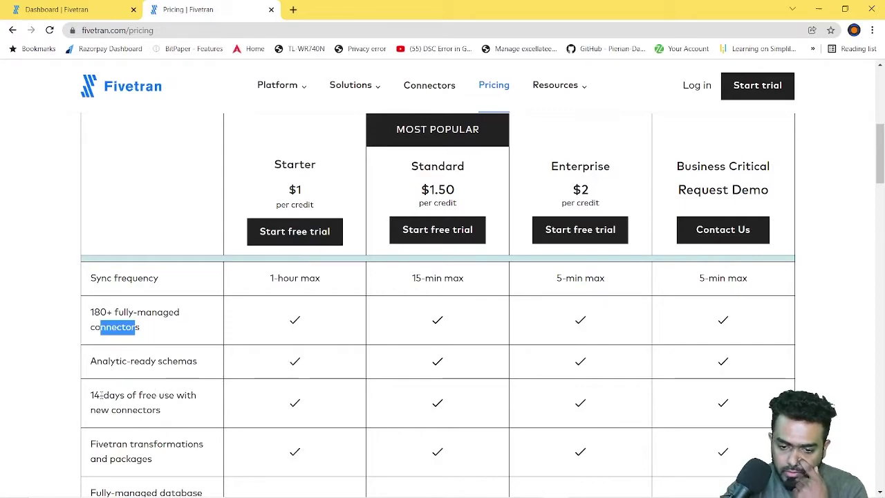
left_click_drag(98, 398, 168, 403)
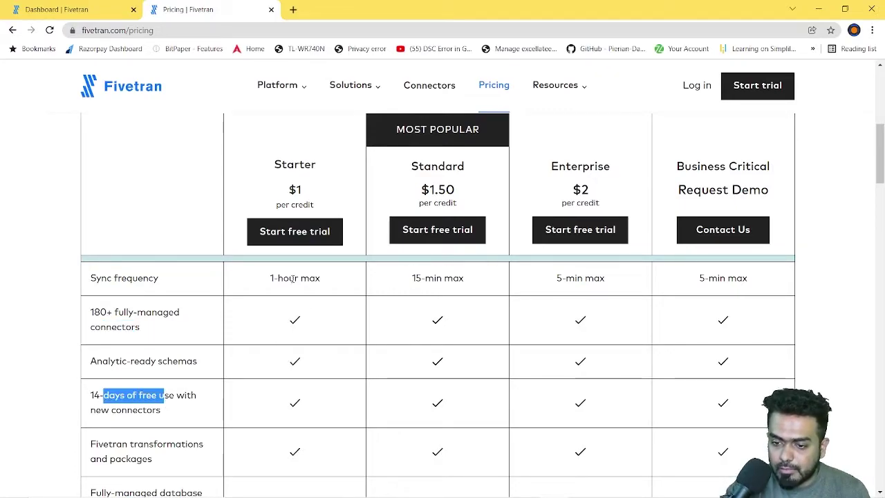
scroll(355, 360, "up", 3)
scroll(332, 340, "down", 8)
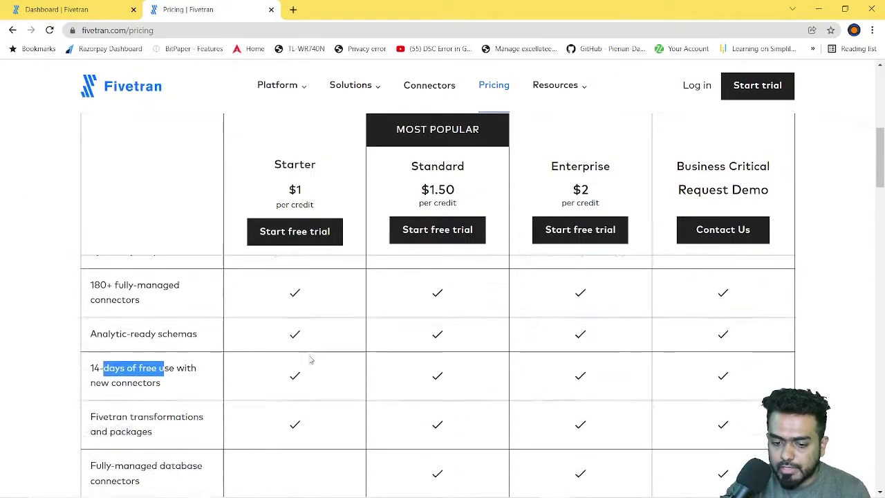
double_click(148, 374)
scroll(272, 374, "down", 3)
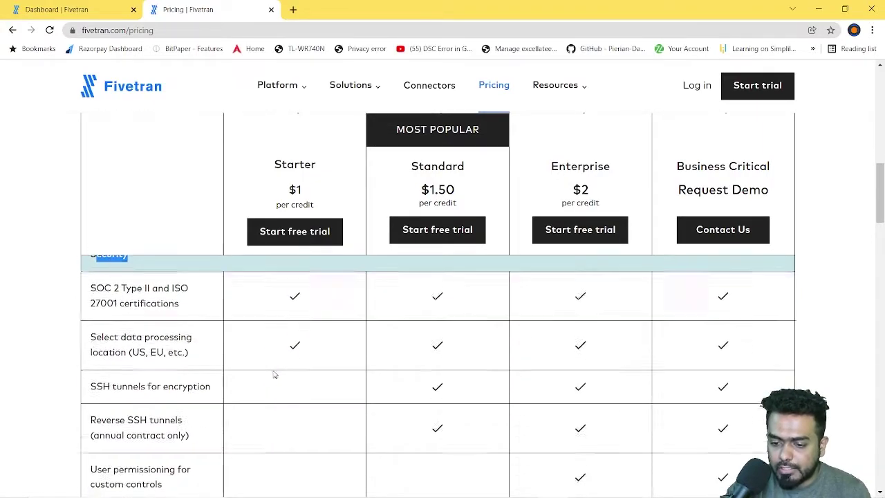
scroll(470, 362, "down", 6)
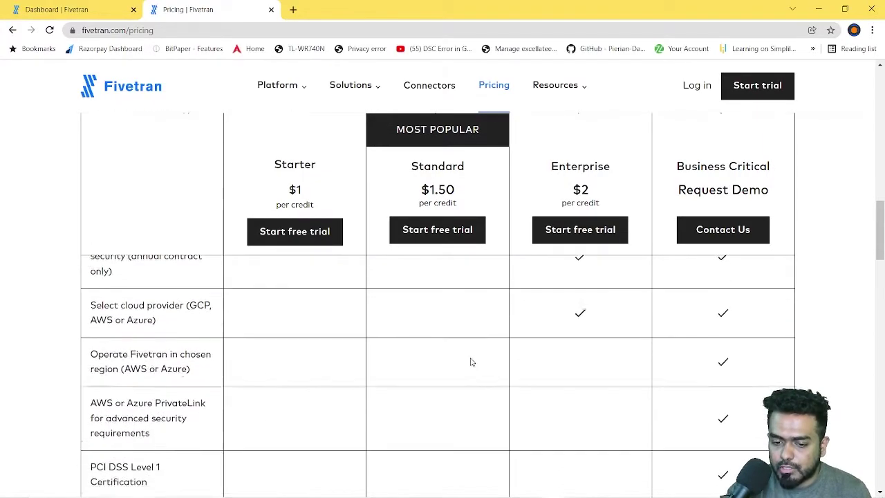
scroll(369, 358, "down", 2)
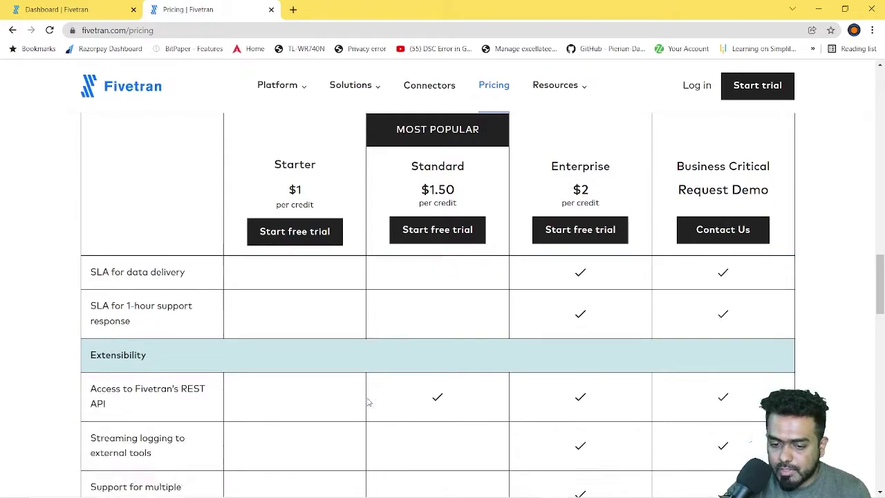
left_click_drag(101, 335, 203, 341)
scroll(404, 375, "down", 3)
scroll(422, 381, "up", 15)
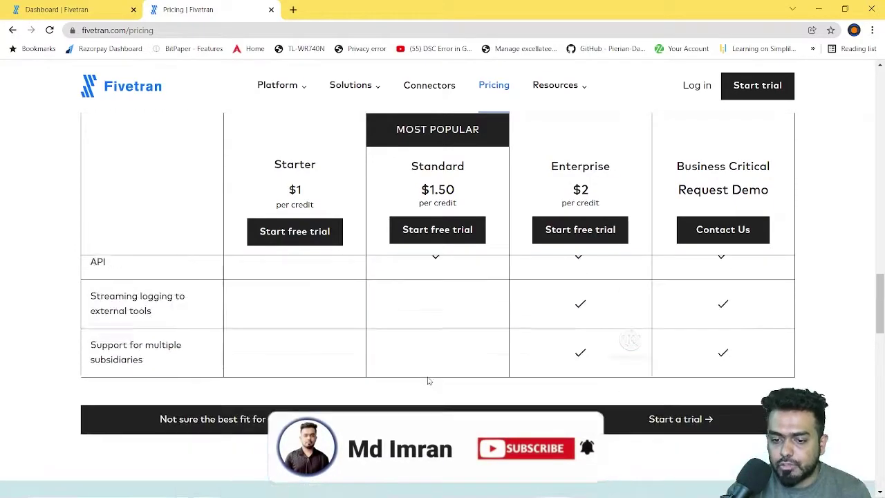
scroll(413, 385, "up", 5)
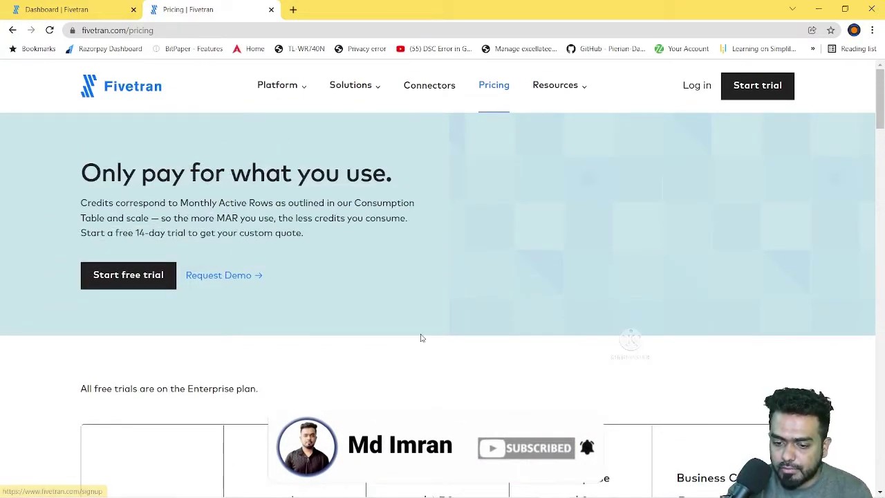
scroll(419, 336, "down", 3)
Step: Highlight the Starter, Enterprise and Business Critical plan names at the top of the table
triple_click(320, 247)
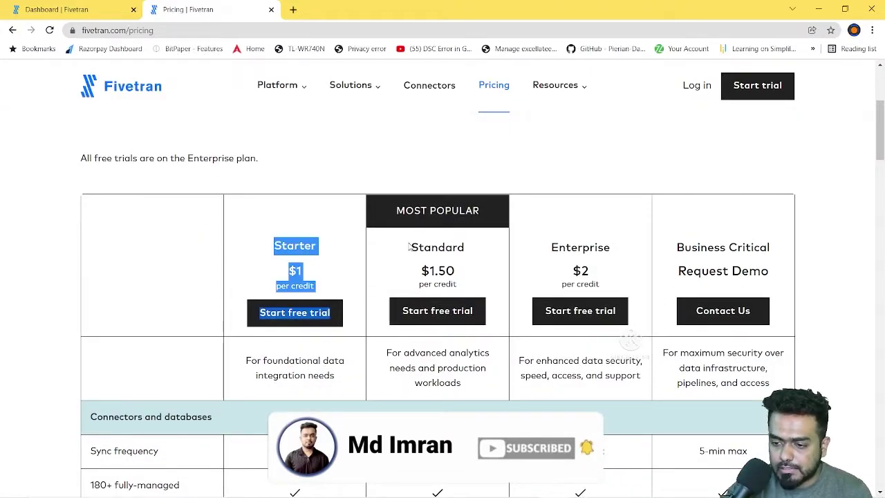
double_click(557, 247)
left_click_drag(691, 246, 794, 247)
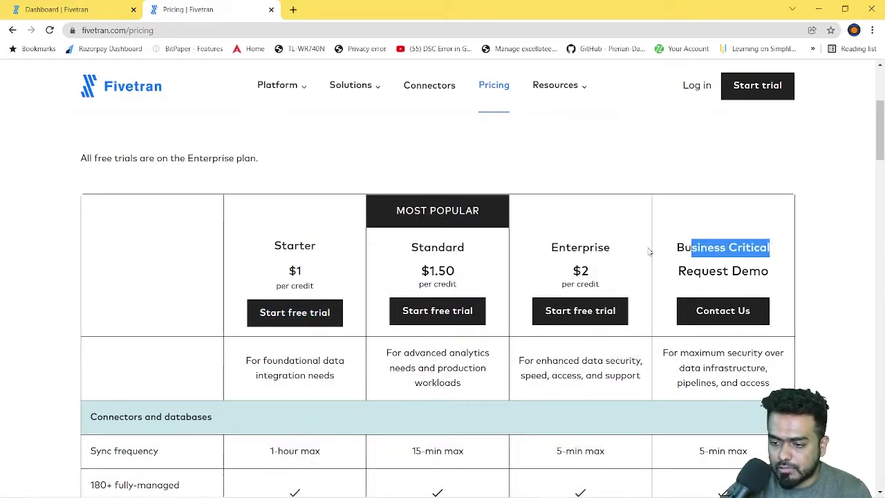
left_click_drag(548, 247, 612, 254)
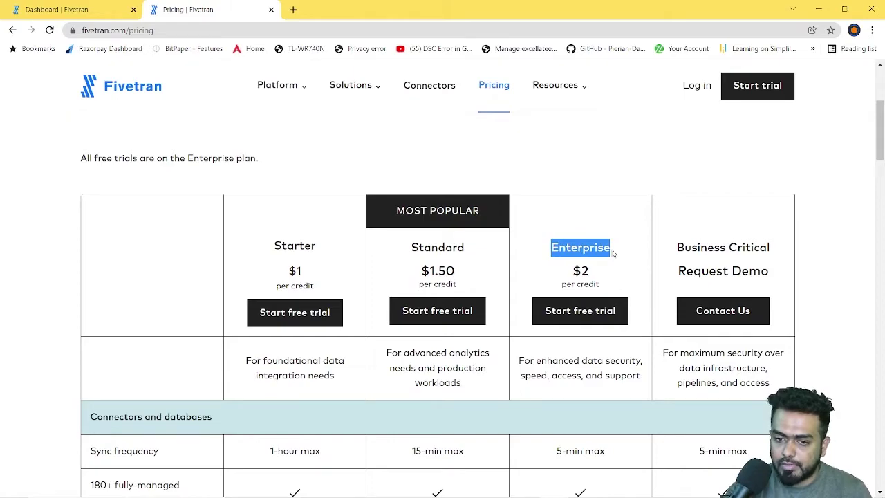
scroll(613, 254, "down", 4)
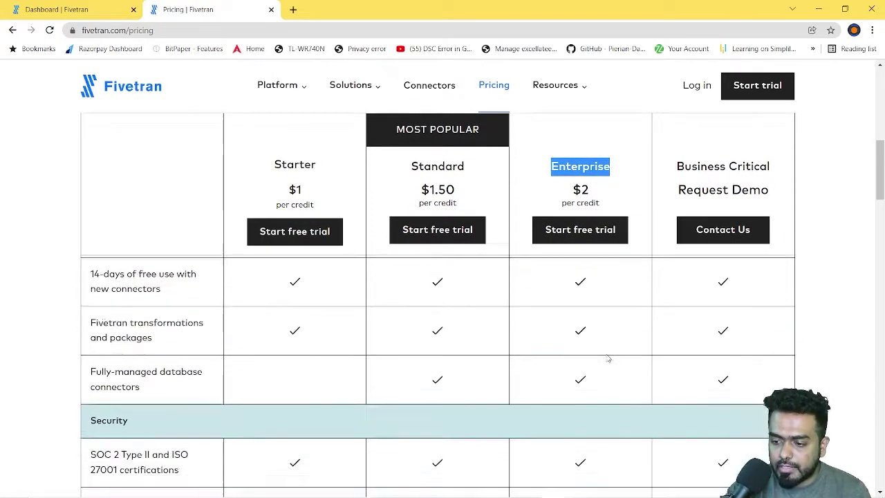
scroll(609, 357, "up", 4)
scroll(442, 340, "down", 3)
scroll(588, 366, "up", 1)
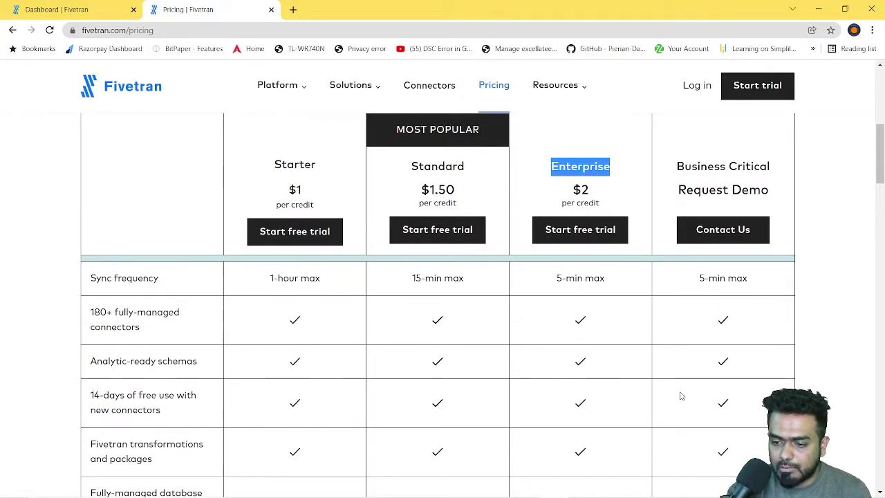
scroll(664, 396, "up", 2)
Step: Compare sync frequency: Starter at 1-hour max versus Enterprise at 5-min max
left_click_drag(87, 395, 142, 397)
left_click_drag(269, 394, 369, 406)
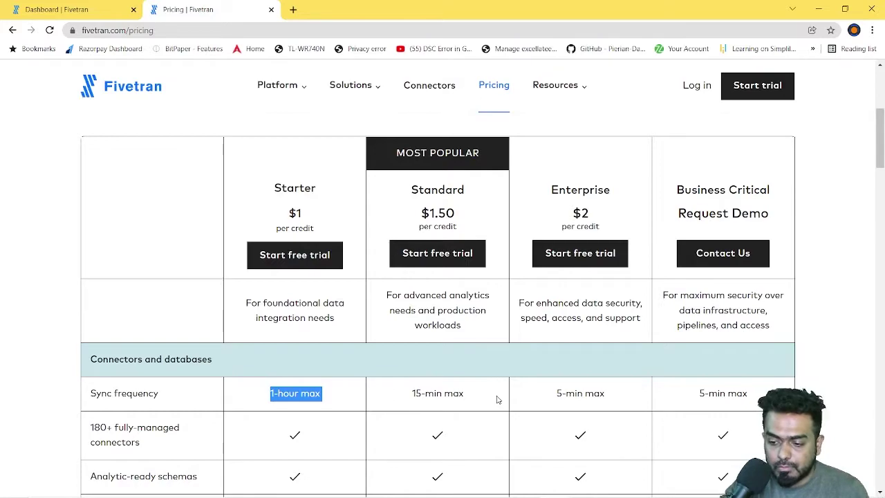
left_click_drag(555, 394, 662, 395)
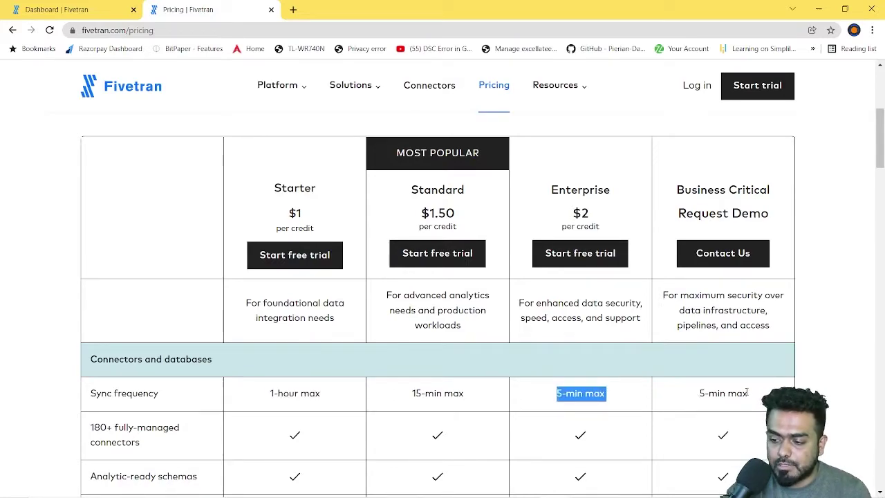
scroll(747, 393, "down", 1)
scroll(747, 391, "up", 1)
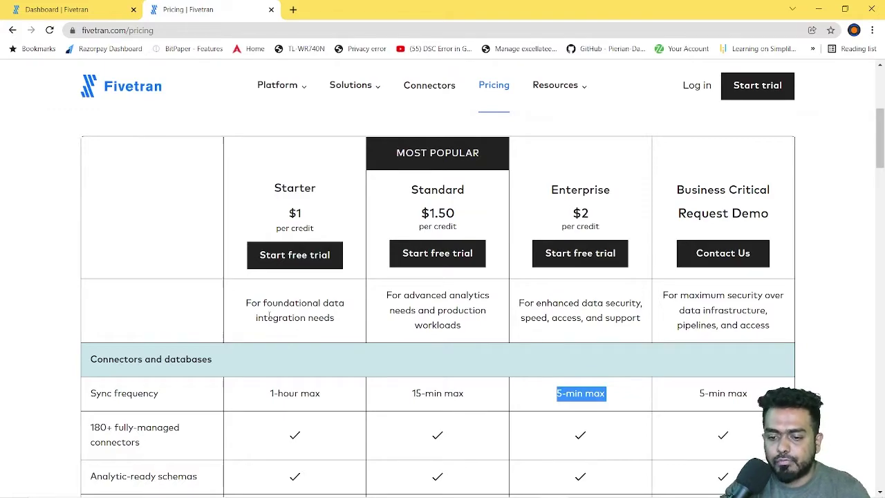
Step: Compare the Starter, Standard, Enterprise and Business Critical plan descriptions
left_click_drag(267, 303, 296, 318)
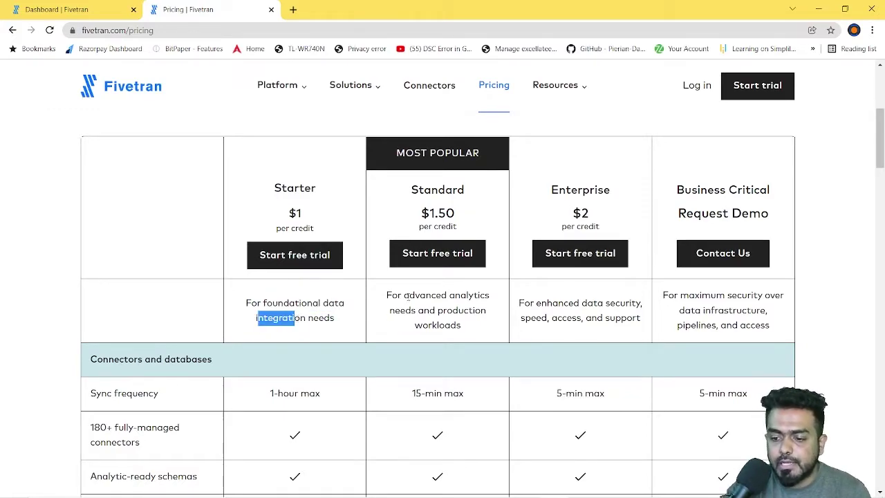
left_click_drag(409, 295, 489, 296)
left_click_drag(400, 311, 463, 330)
left_click_drag(547, 303, 615, 305)
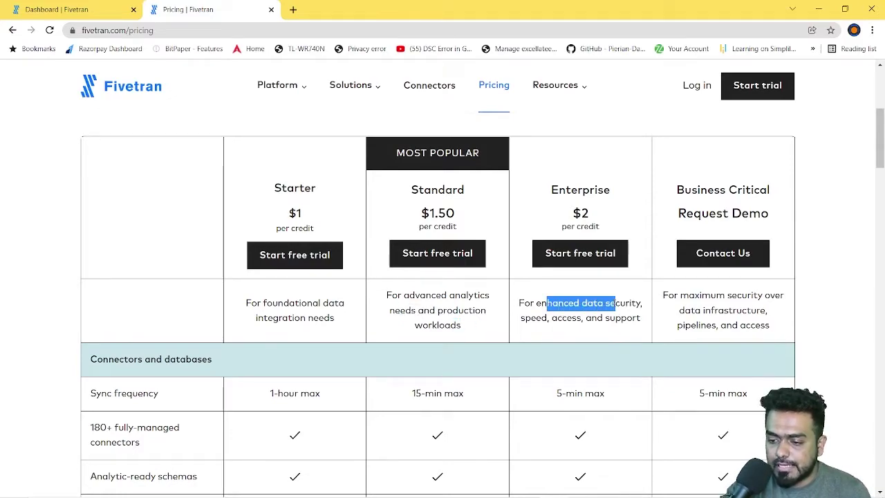
left_click_drag(520, 320, 580, 321)
left_click(619, 328)
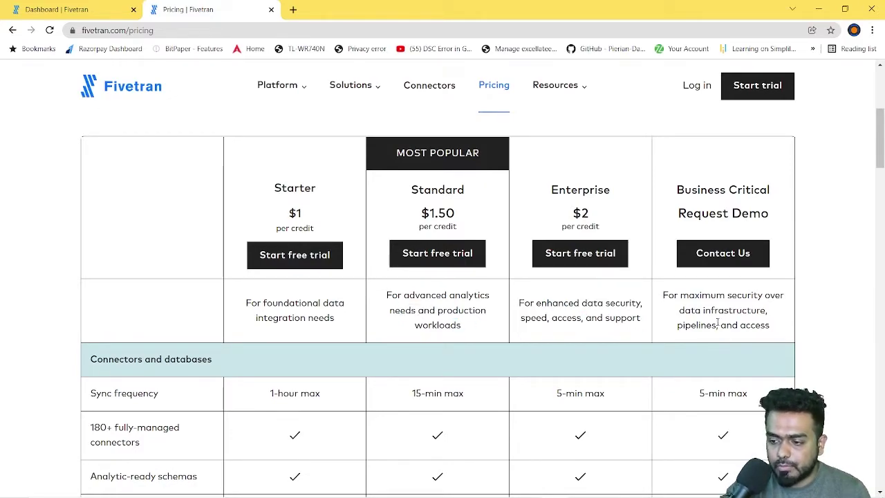
left_click_drag(682, 295, 728, 310)
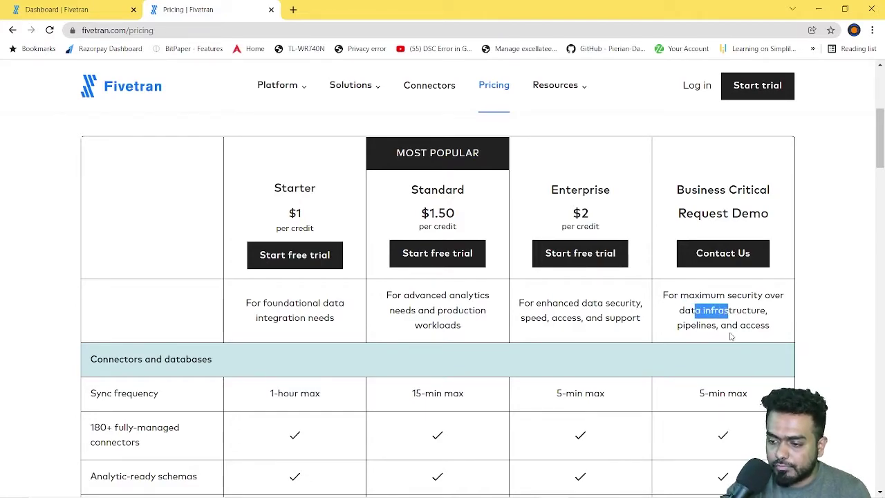
scroll(633, 390, "down", 15)
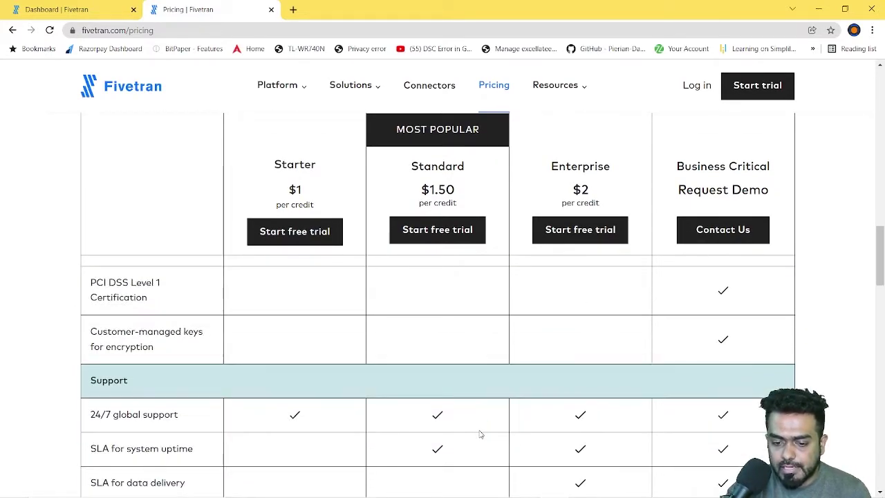
scroll(480, 434, "up", 10)
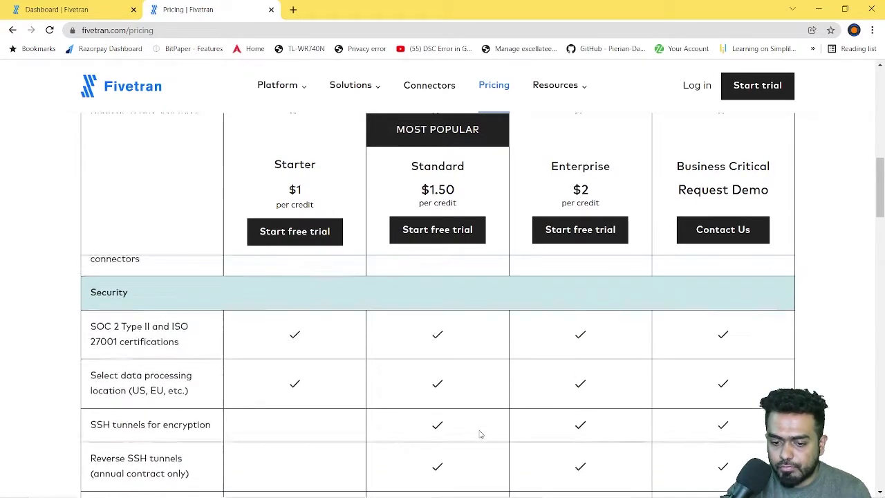
scroll(741, 349, "down", 5)
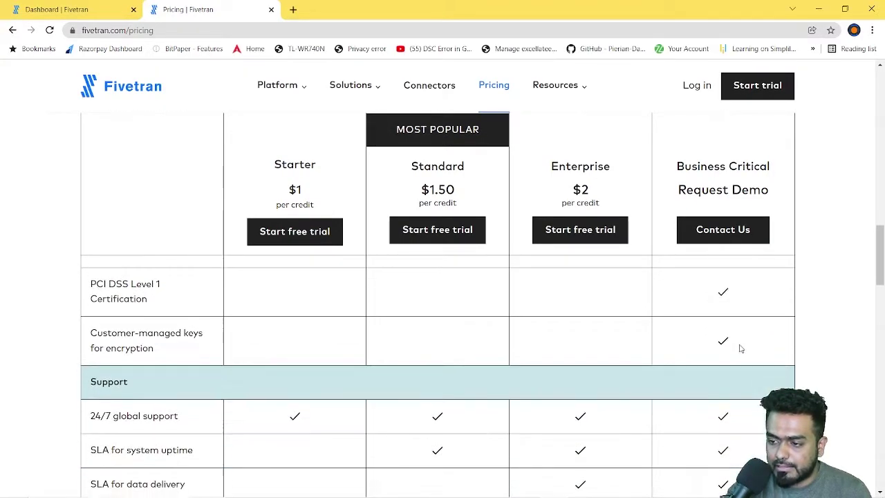
scroll(740, 349, "up", 3)
scroll(595, 325, "down", 2)
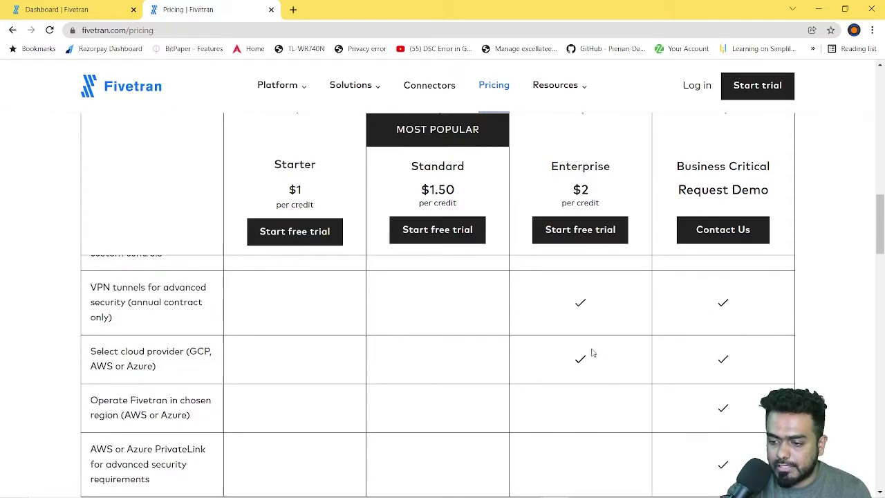
scroll(581, 388, "down", 1)
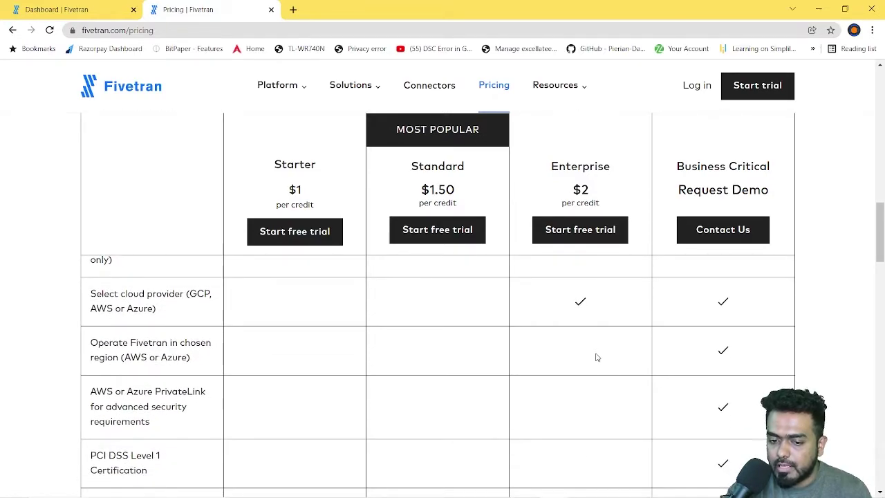
left_click_drag(121, 358, 196, 356)
scroll(701, 407, "down", 2)
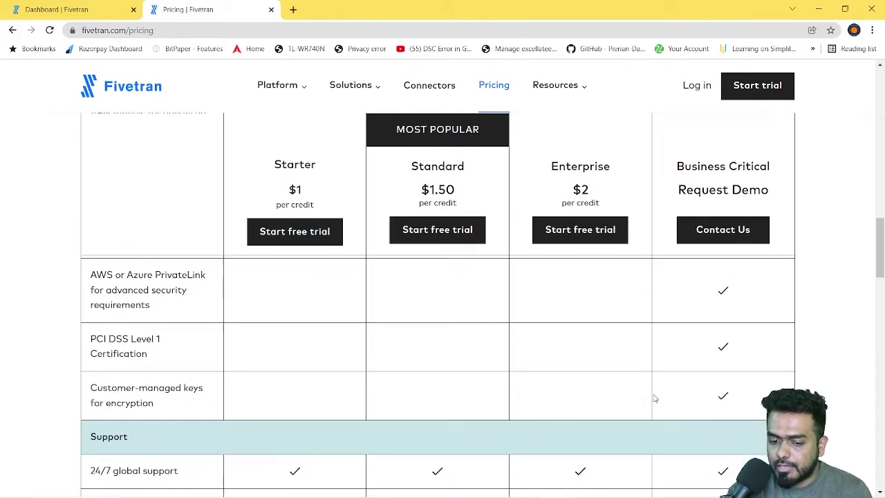
scroll(654, 395, "up", 5)
scroll(303, 413, "up", 2)
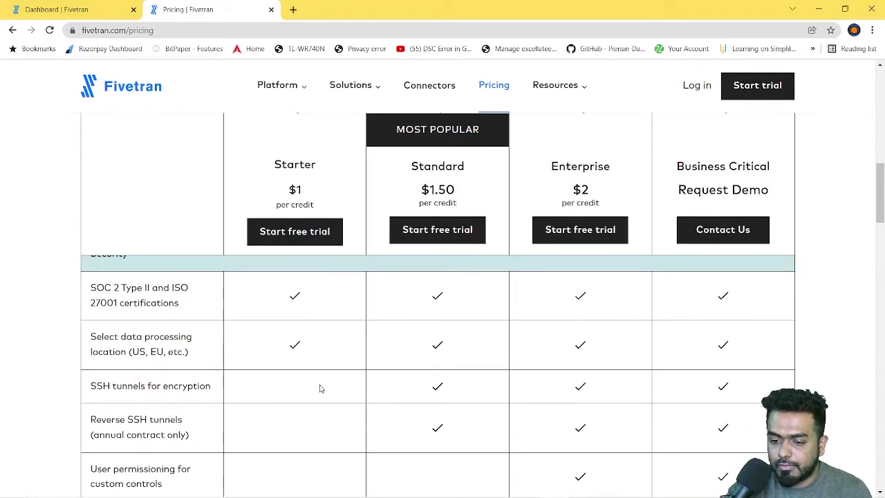
scroll(294, 387, "up", 1)
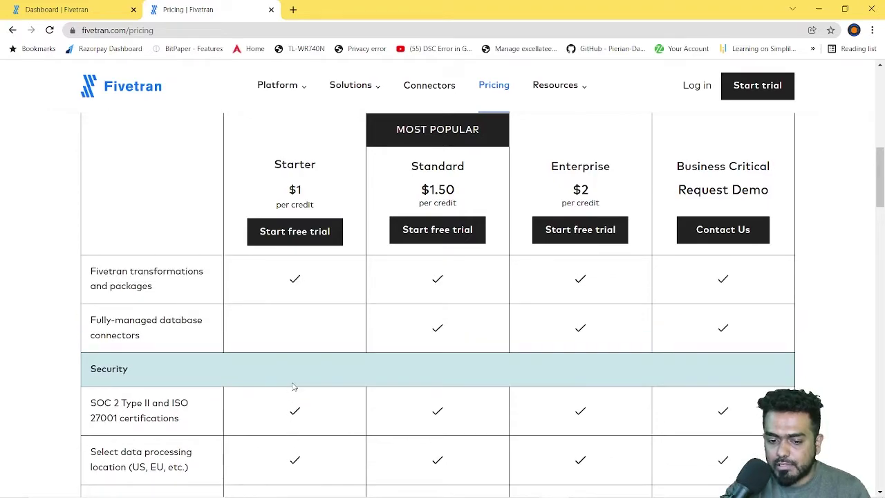
scroll(296, 398, "down", 1)
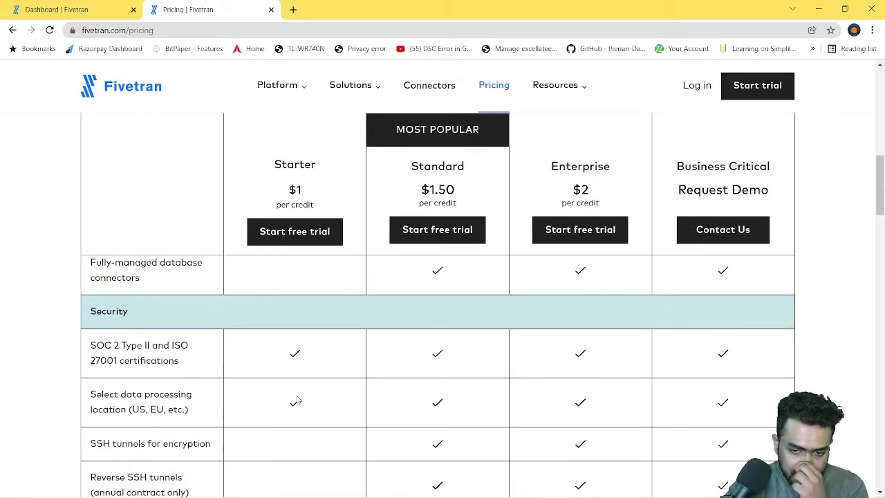
left_click_drag(88, 399, 186, 394)
double_click(104, 409)
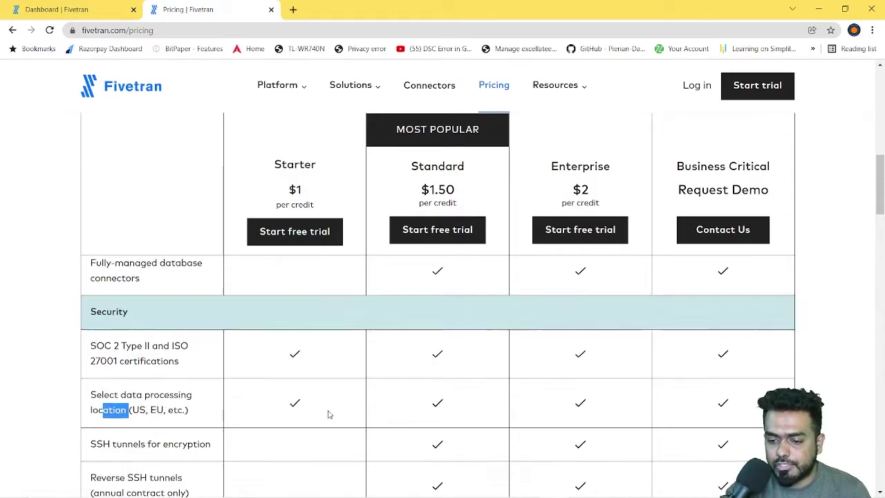
scroll(429, 408, "up", 5)
scroll(577, 325, "down", 3)
scroll(574, 322, "up", 4)
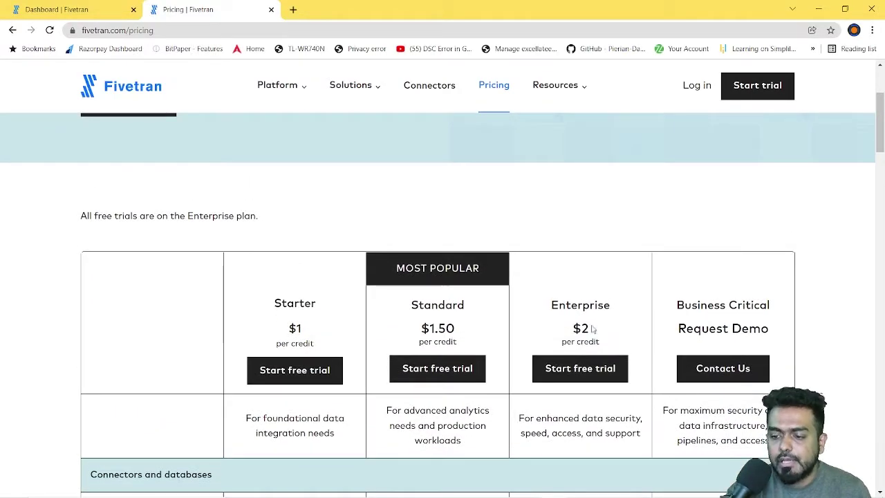
scroll(561, 305, "down", 3)
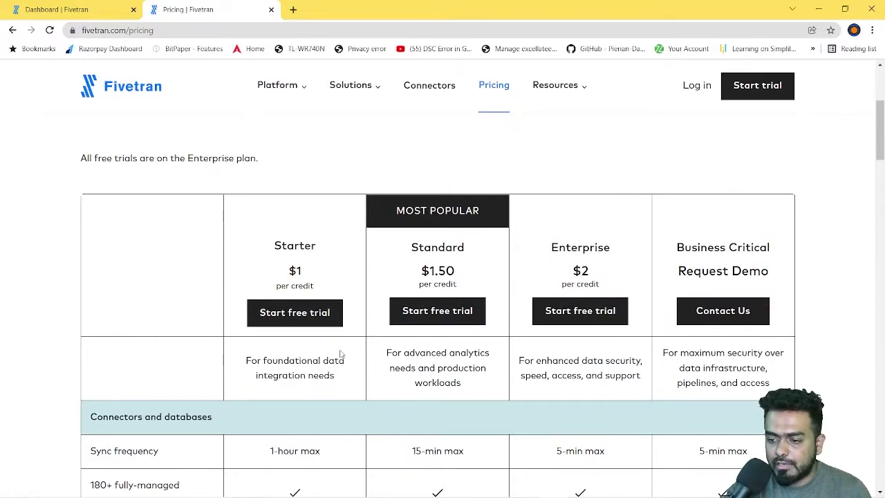
scroll(558, 291, "up", 3)
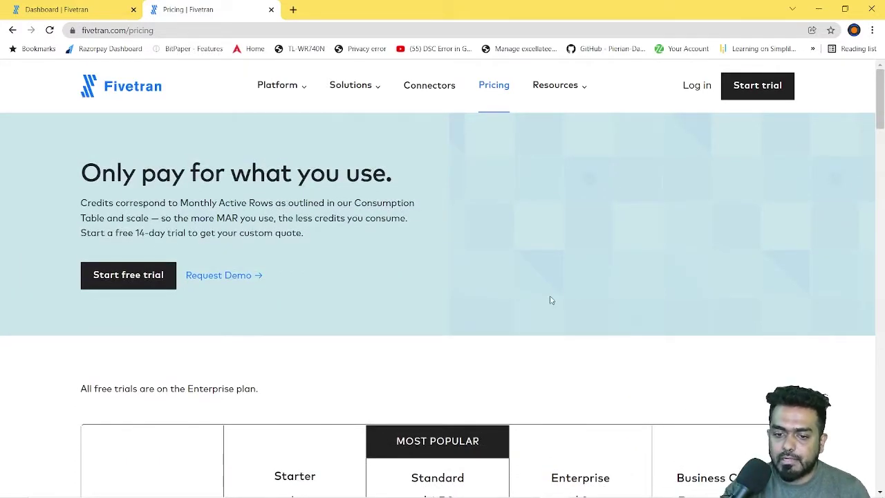
Step: Close the pricing tab and choose Manage Account from the Warehouse account menu
key("ctrl+w")
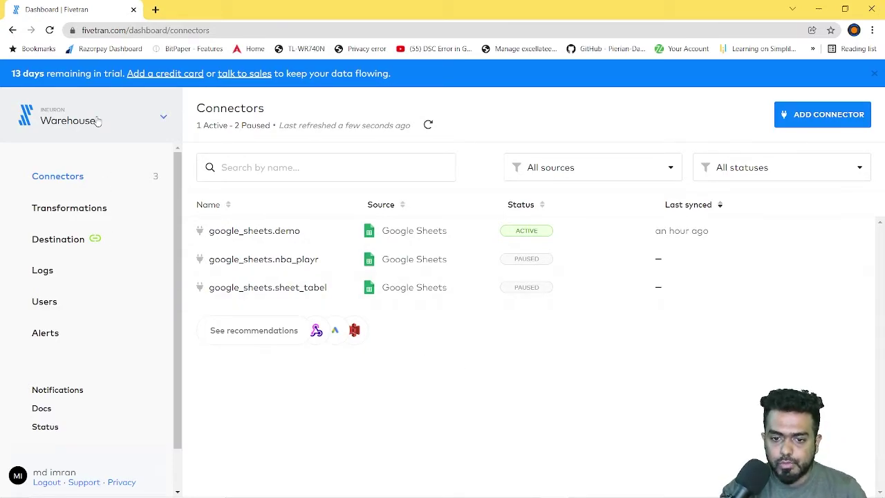
left_click(163, 119)
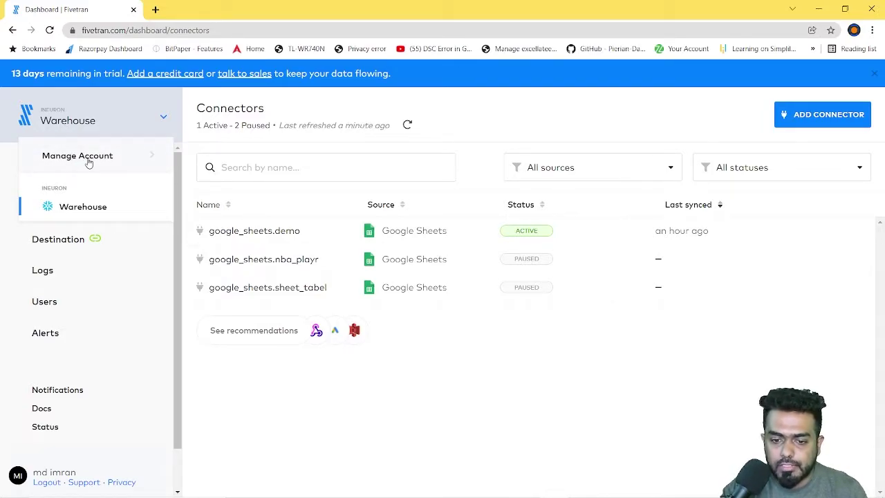
left_click(88, 162)
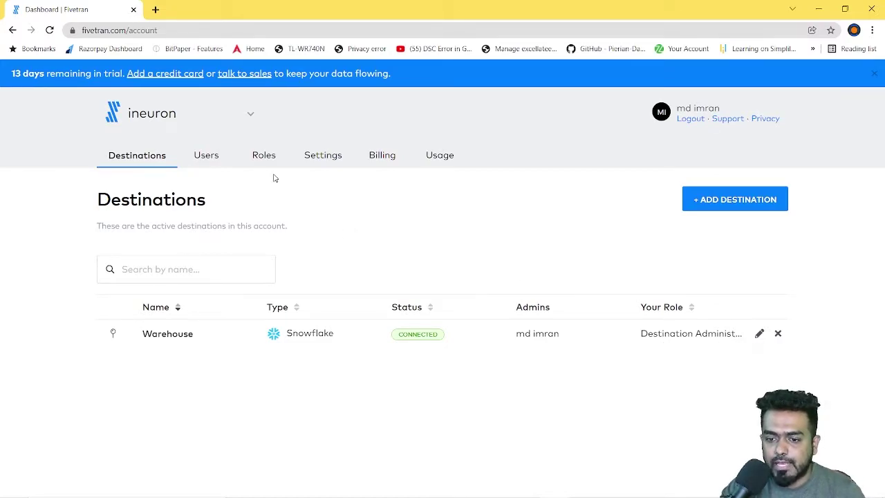
left_click(208, 161)
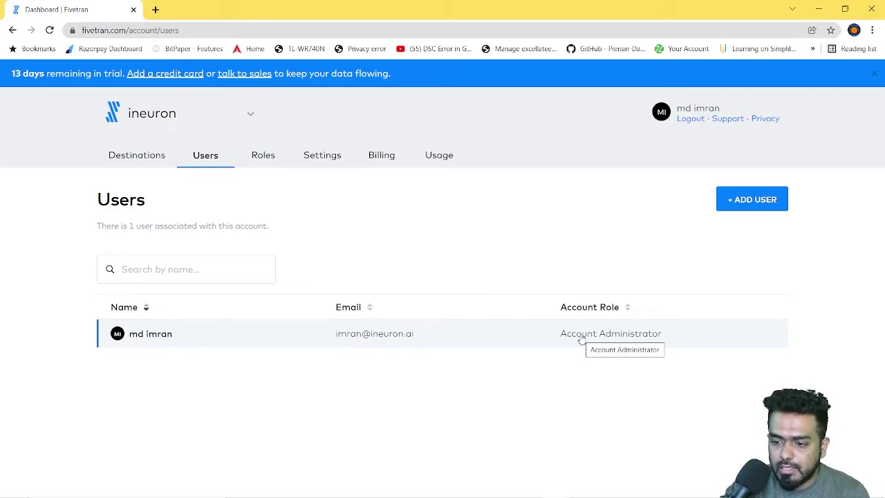
left_click(127, 161)
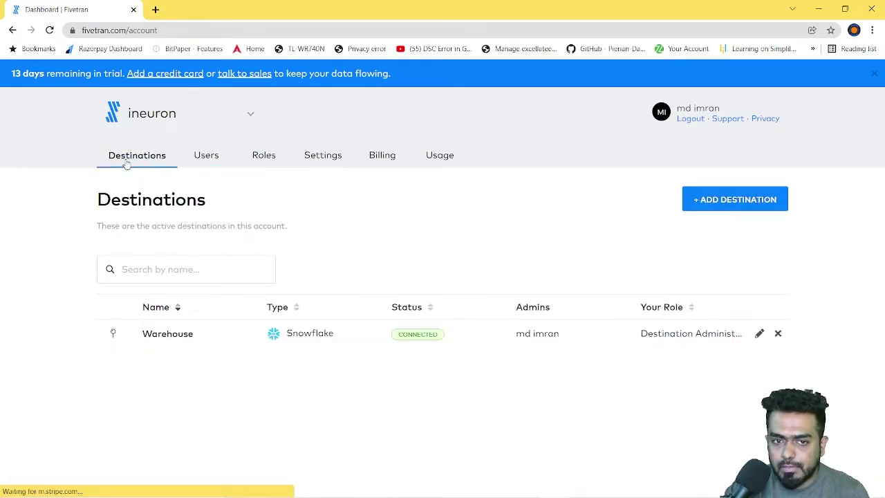
left_click(739, 205)
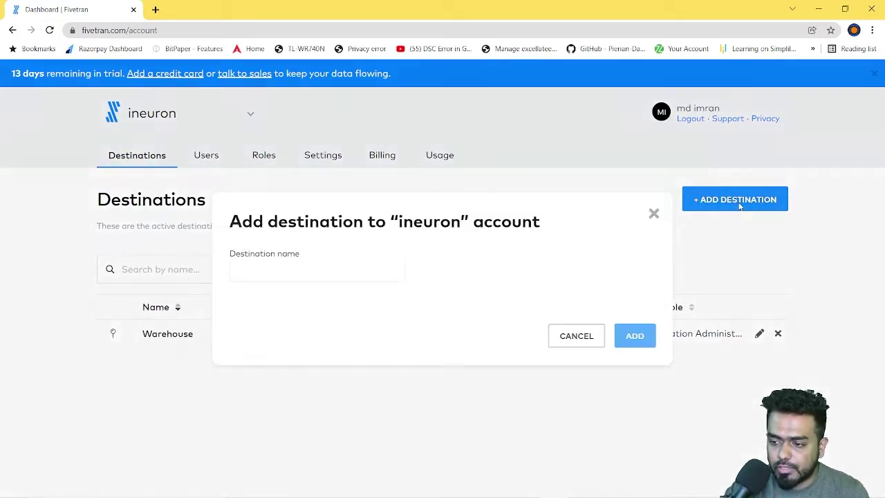
left_click(318, 274)
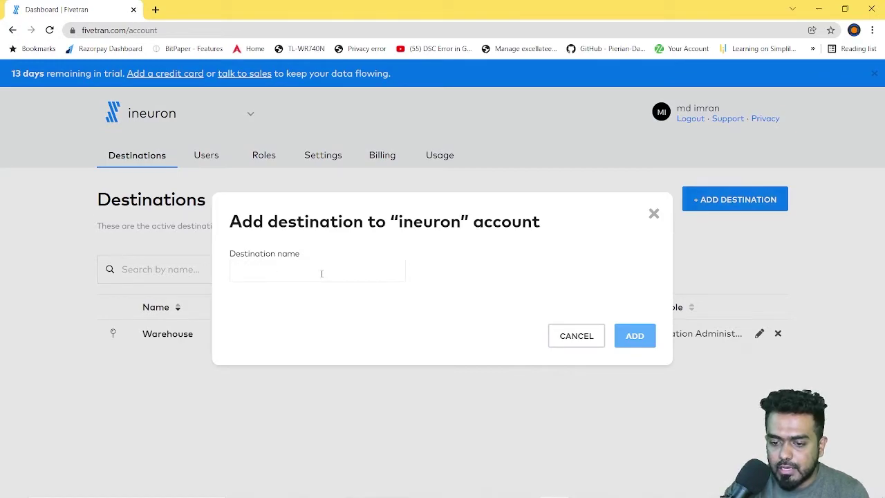
type("s")
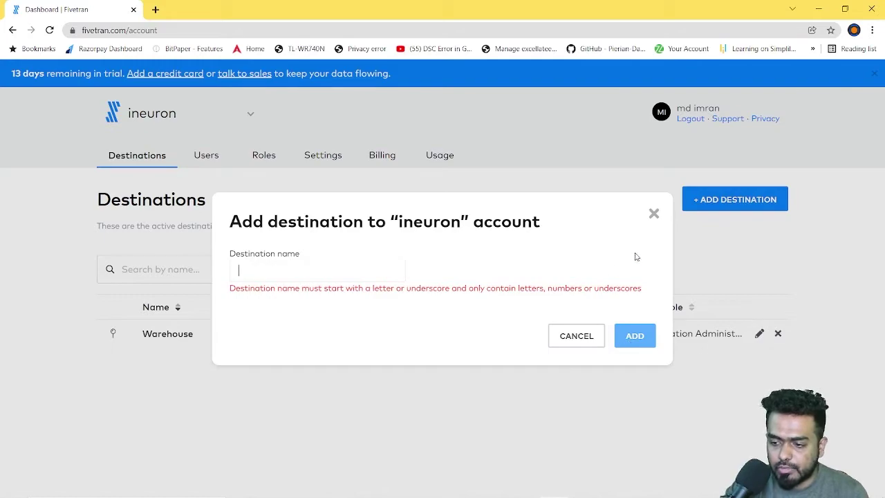
left_click(653, 213)
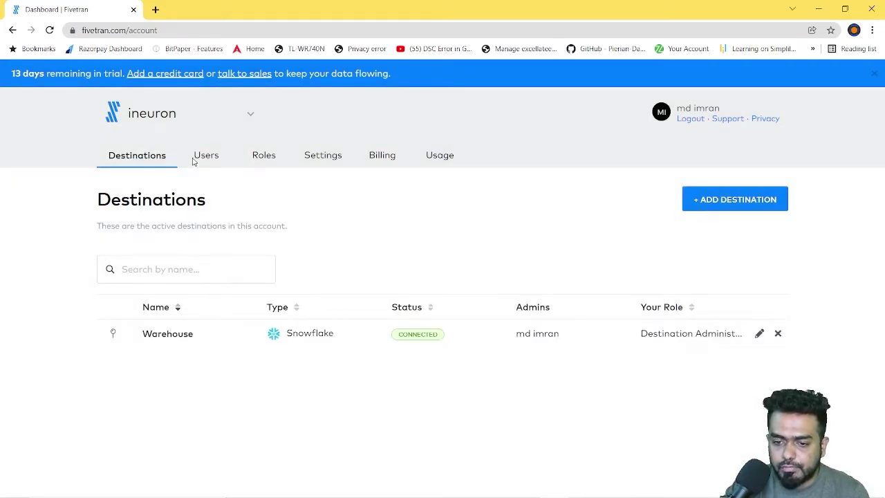
left_click(196, 159)
Step: Open the Invite User form, view the Account Role options, then close it unchanged
left_click(737, 205)
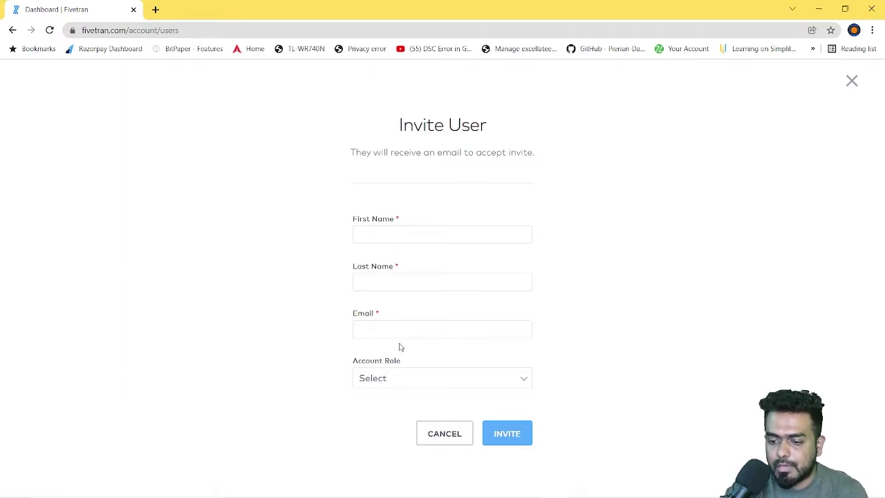
left_click(397, 381)
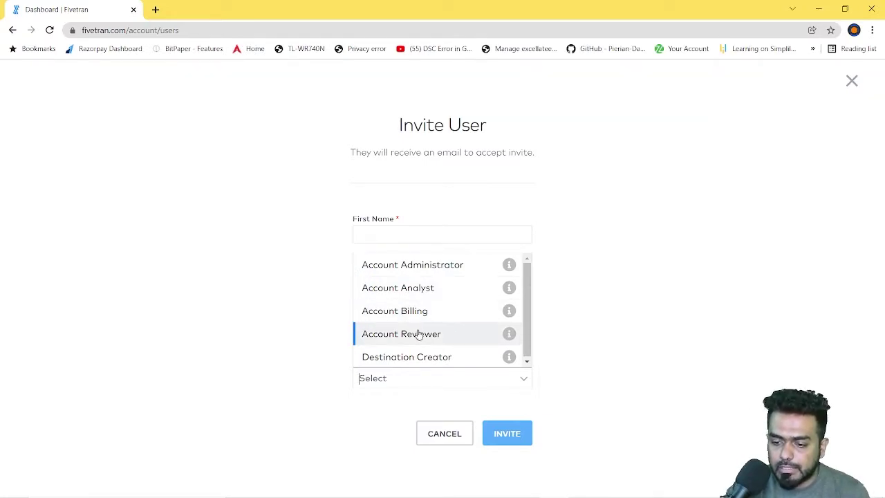
left_click(655, 405)
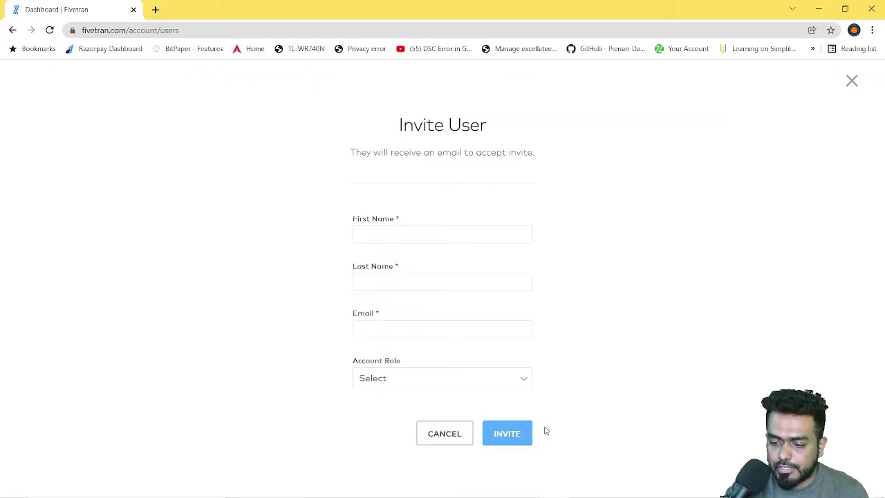
left_click(849, 83)
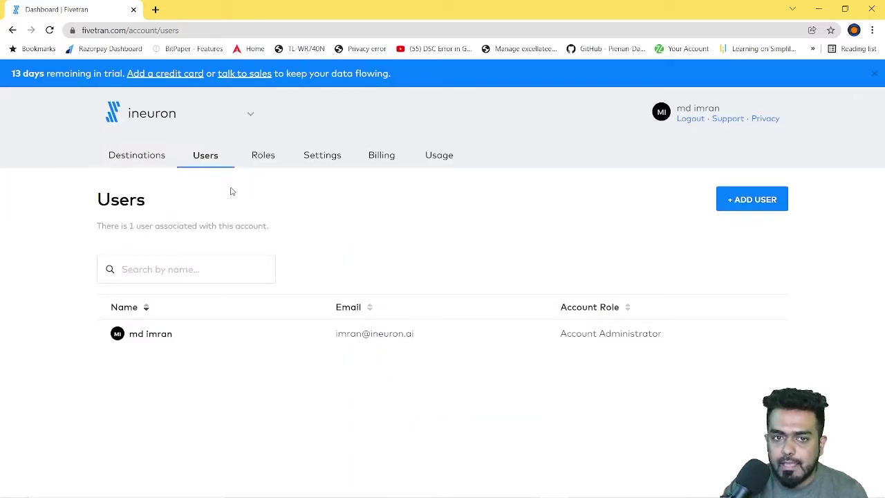
left_click(268, 159)
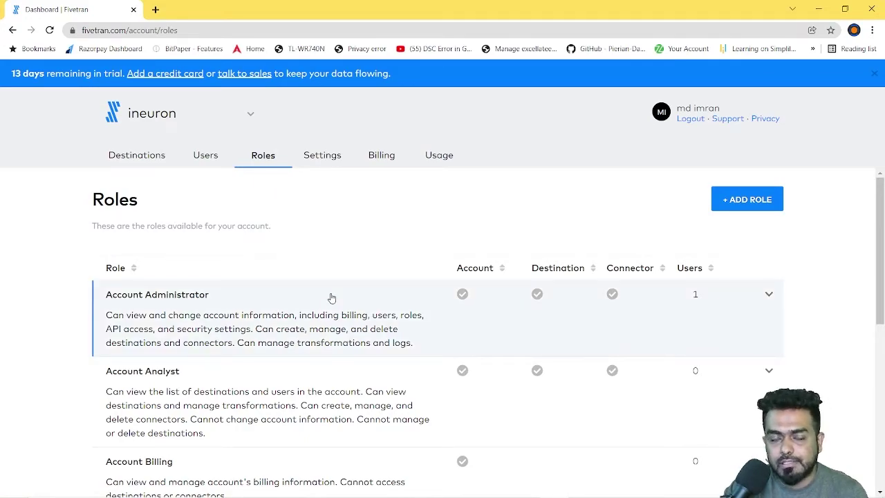
scroll(359, 274, "down", 1)
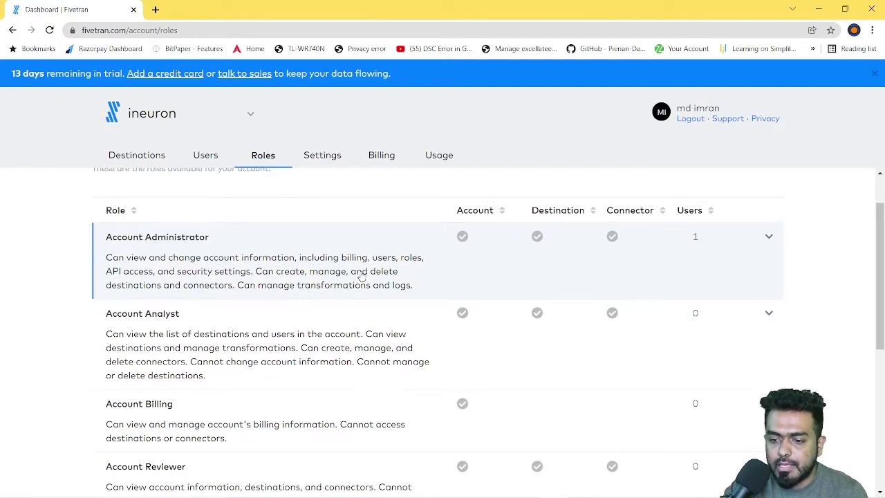
scroll(119, 289, "up", 1)
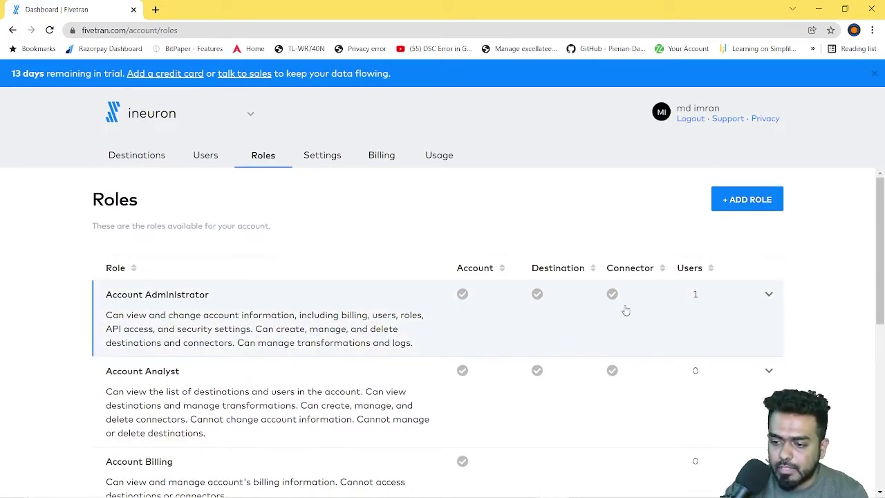
scroll(625, 311, "down", 1)
scroll(595, 311, "up", 1)
scroll(418, 316, "down", 1)
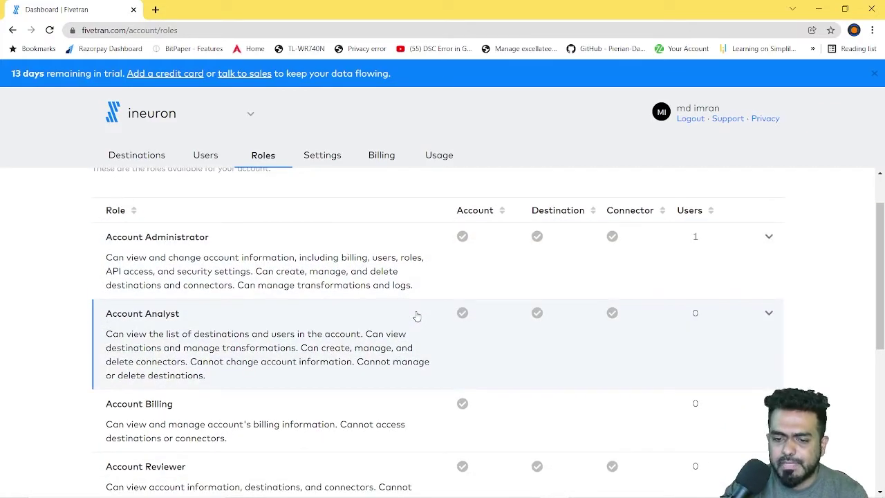
scroll(370, 301, "down", 1)
scroll(367, 294, "up", 1)
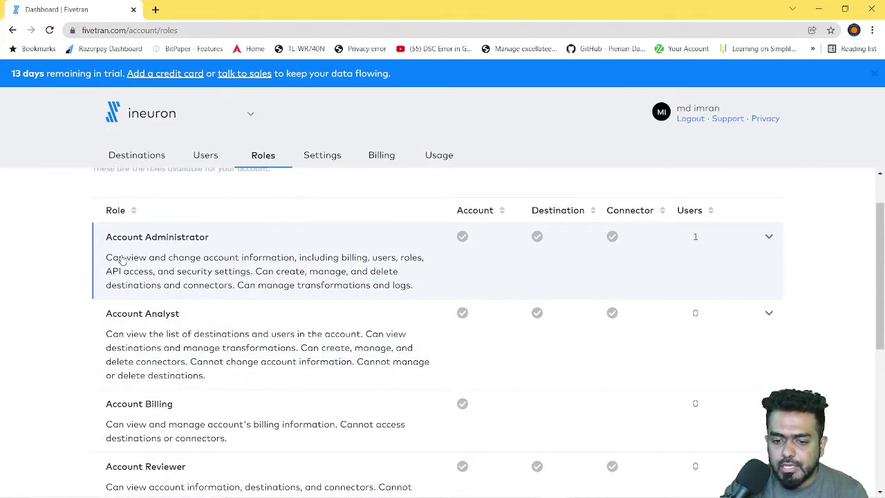
scroll(189, 290, "up", 1)
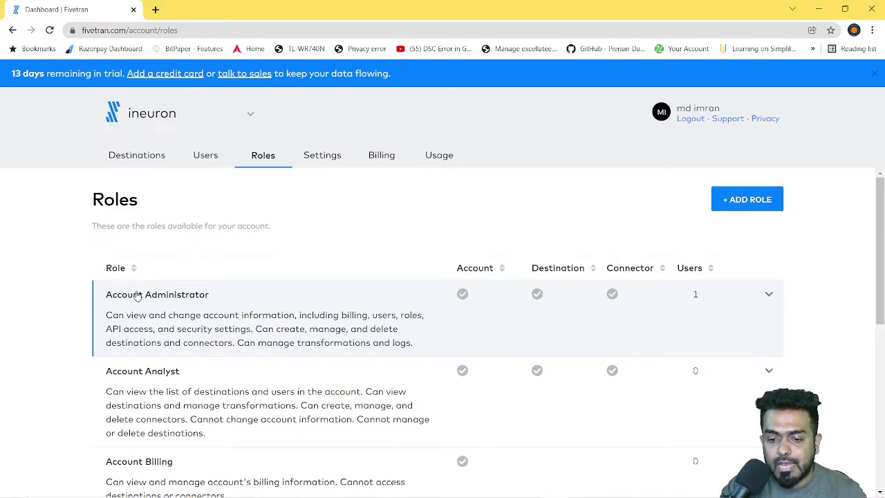
scroll(217, 311, "down", 2)
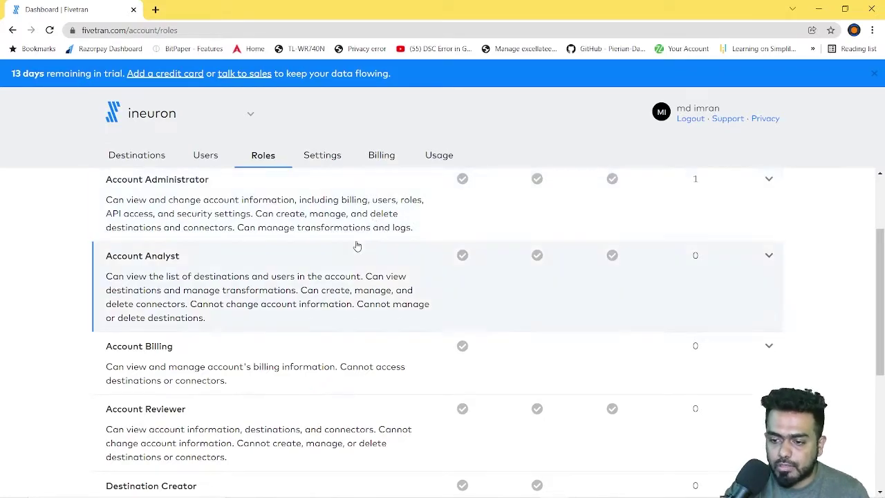
scroll(134, 273, "up", 2)
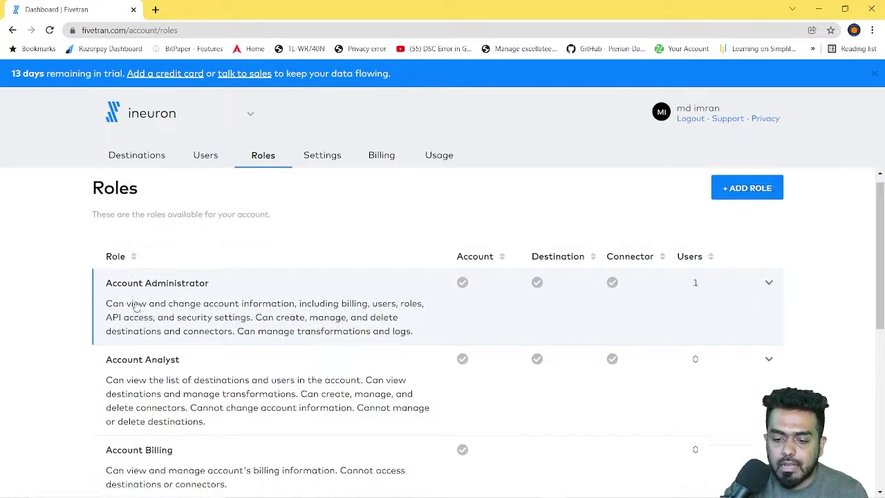
scroll(136, 308, "down", 1)
scroll(193, 297, "down", 1)
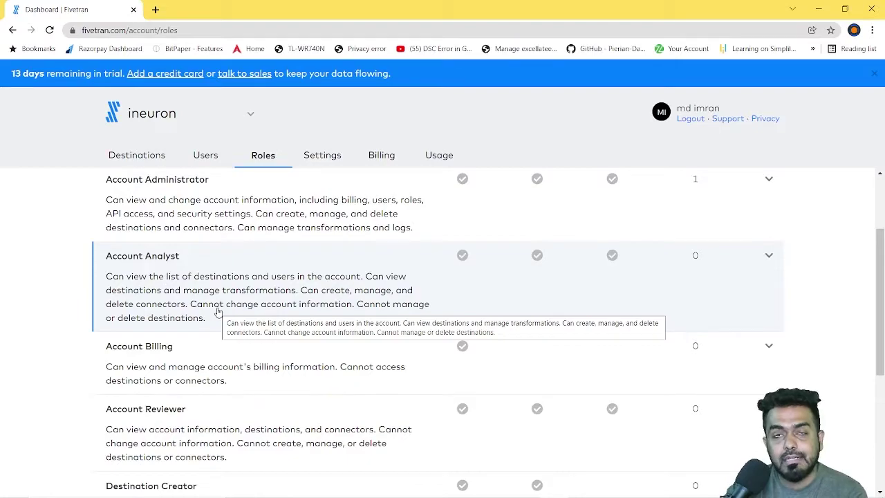
scroll(217, 311, "down", 3)
scroll(166, 297, "up", 2)
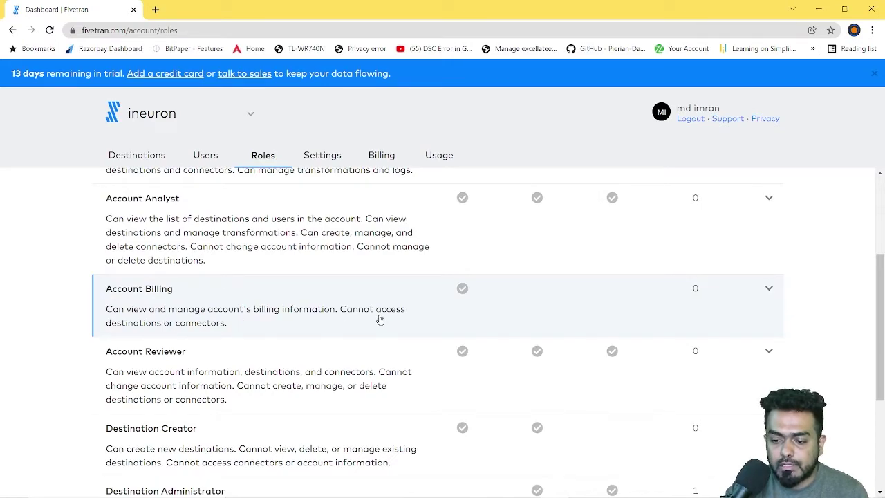
scroll(379, 318, "down", 1)
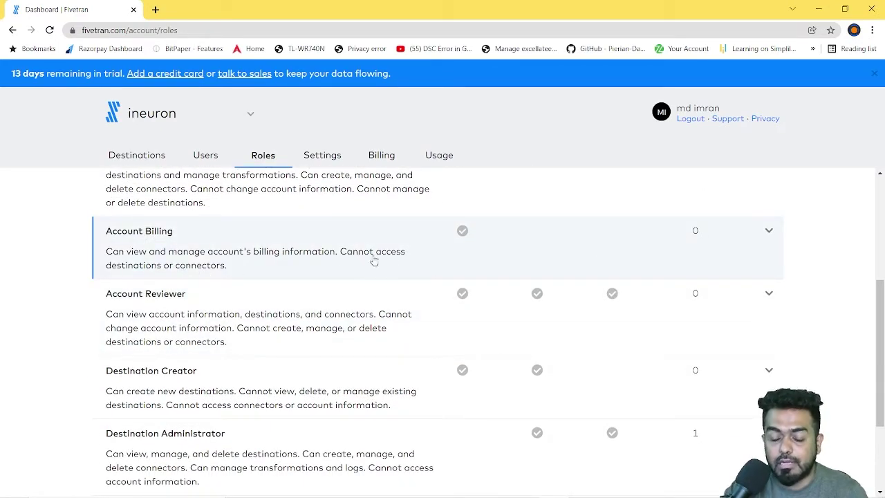
scroll(242, 264, "down", 1)
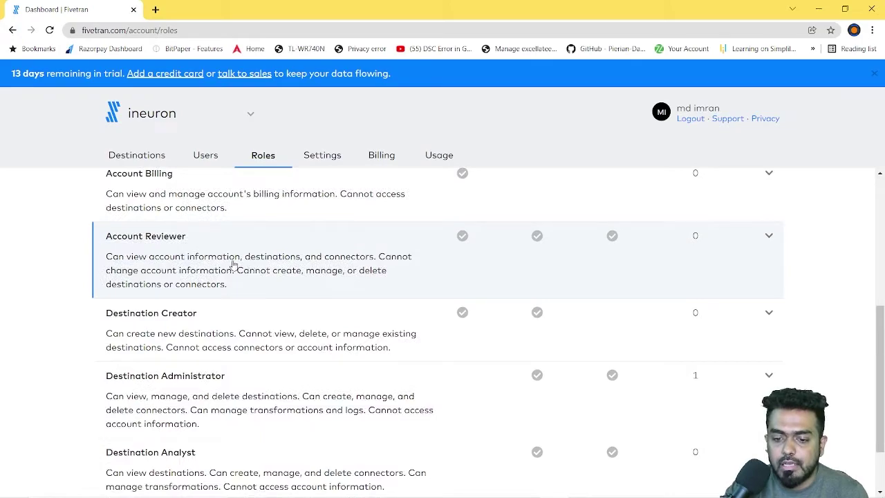
scroll(201, 275, "down", 1)
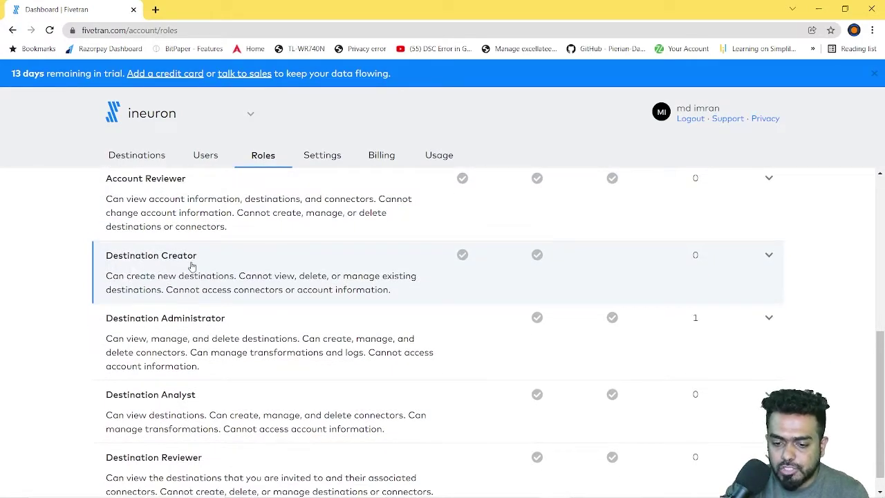
scroll(228, 296, "down", 1)
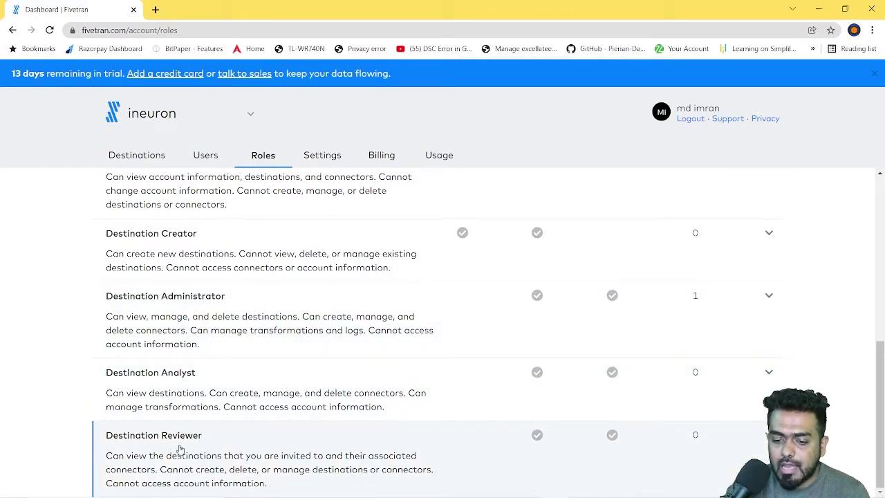
scroll(615, 417, "up", 6)
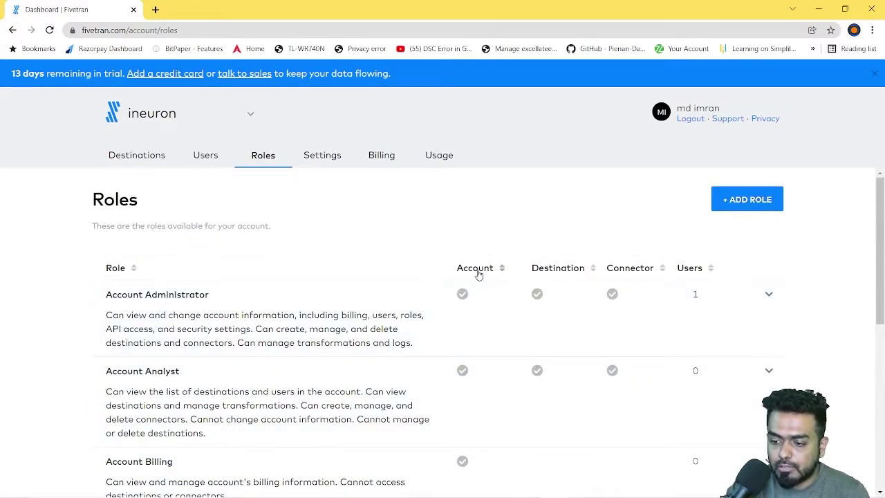
scroll(707, 335, "down", 4)
scroll(707, 339, "down", 1)
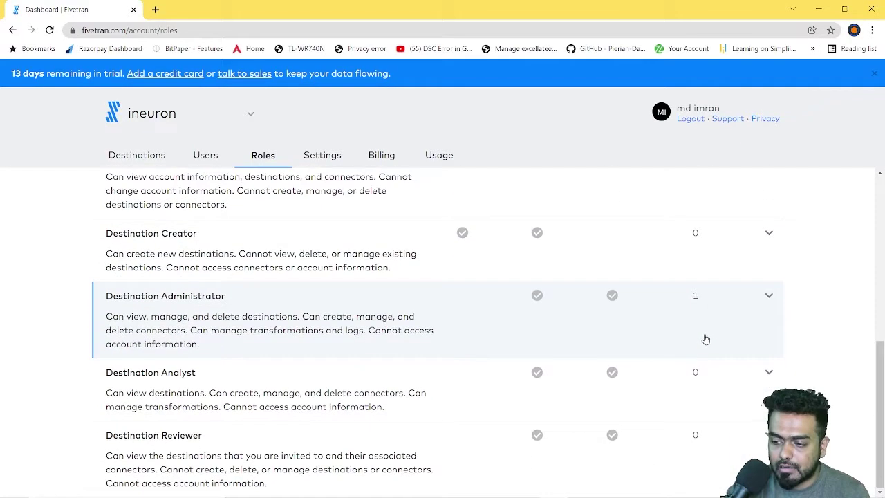
scroll(705, 336, "up", 5)
scroll(699, 347, "down", 5)
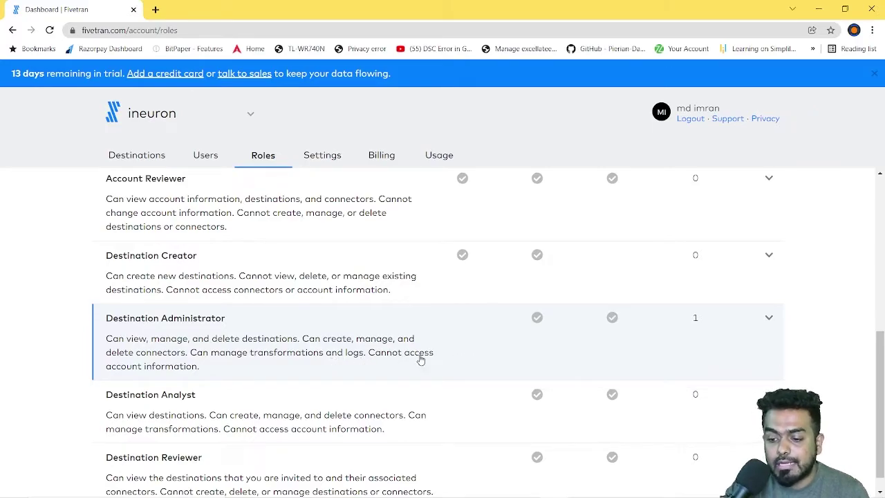
scroll(695, 327, "up", 5)
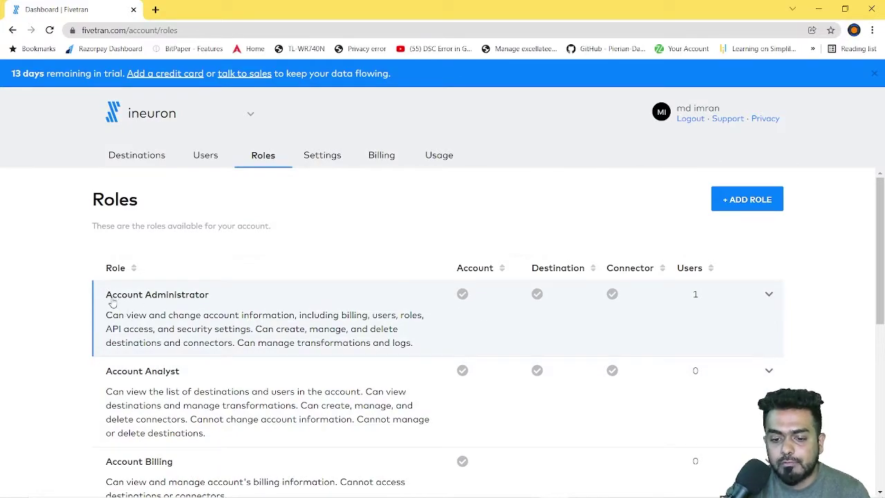
left_click(768, 297)
scroll(569, 361, "down", 3)
scroll(569, 362, "up", 3)
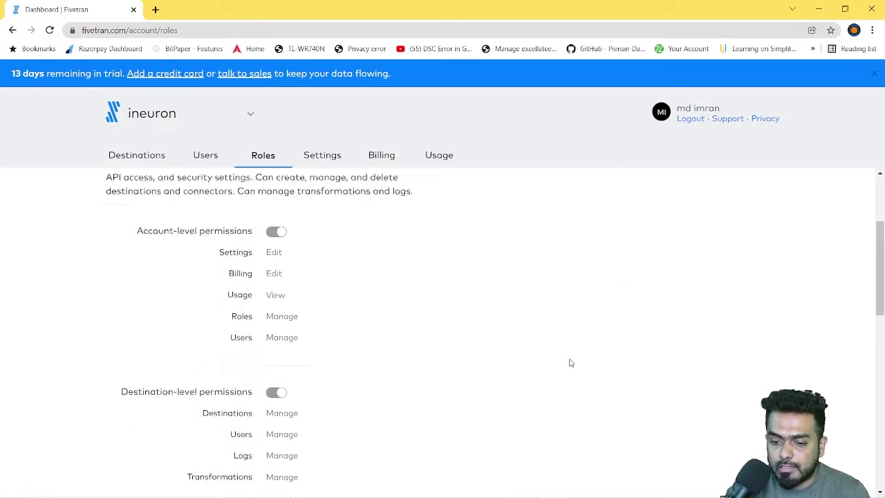
left_click(768, 298)
scroll(693, 304, "down", 5)
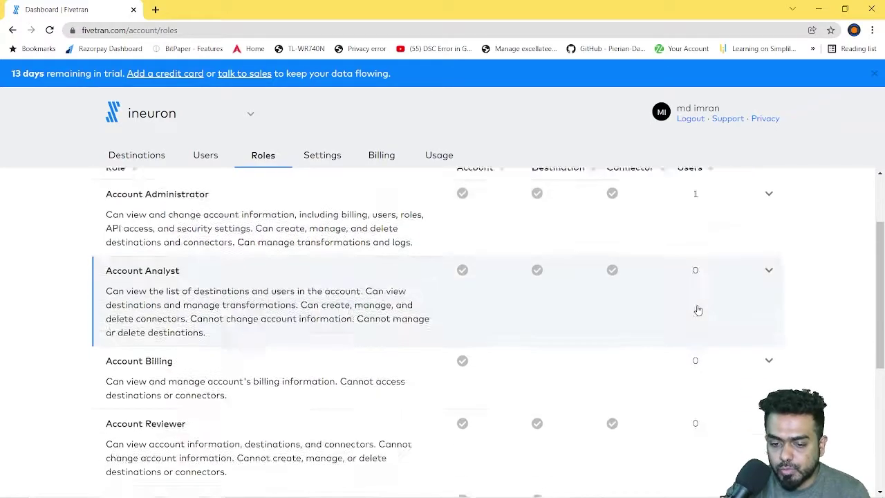
scroll(602, 361, "up", 5)
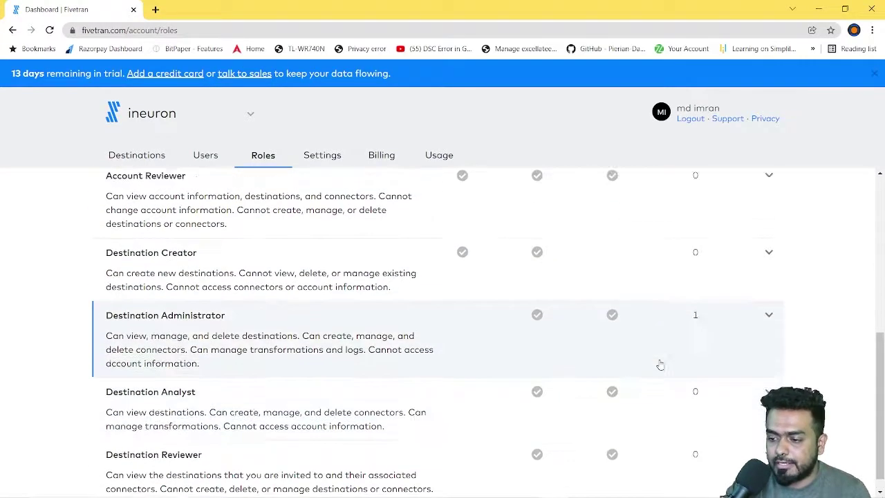
left_click(769, 295)
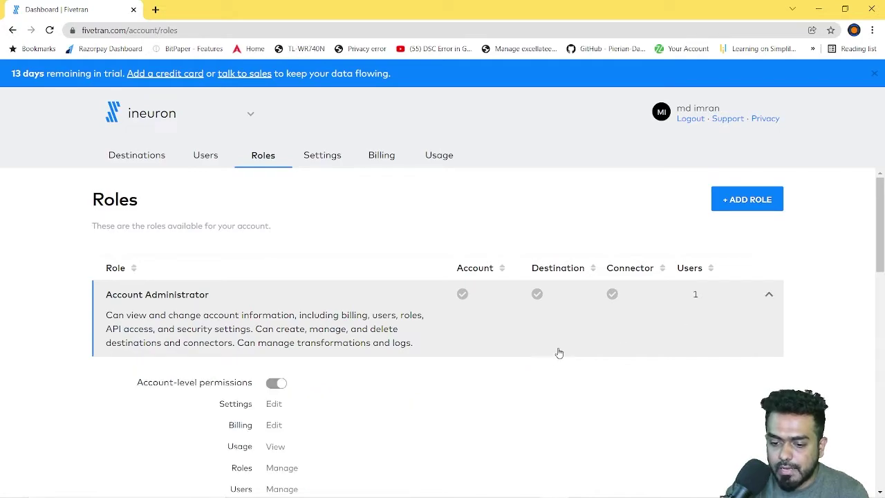
scroll(553, 354, "down", 2)
scroll(373, 332, "down", 5)
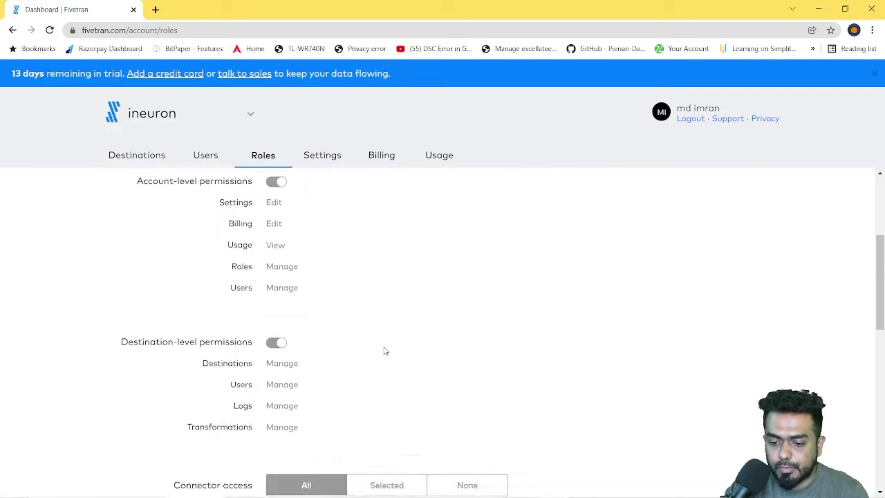
scroll(397, 334, "up", 4)
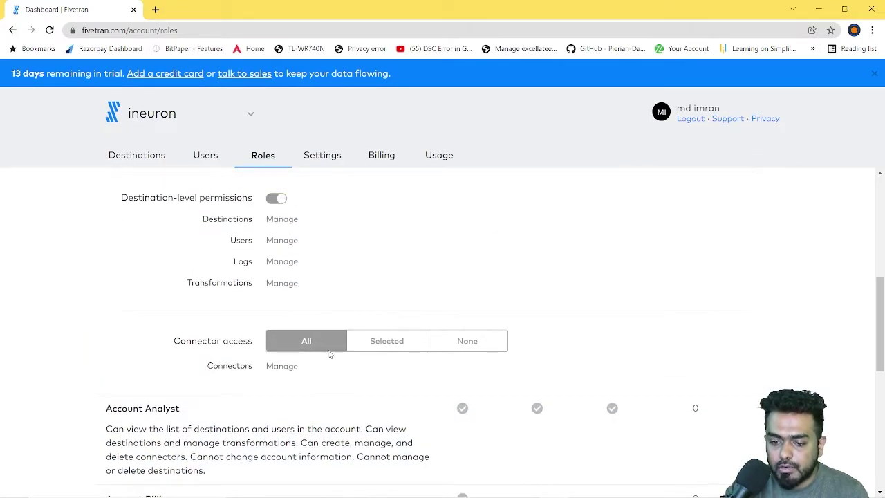
left_click_drag(136, 312, 228, 313)
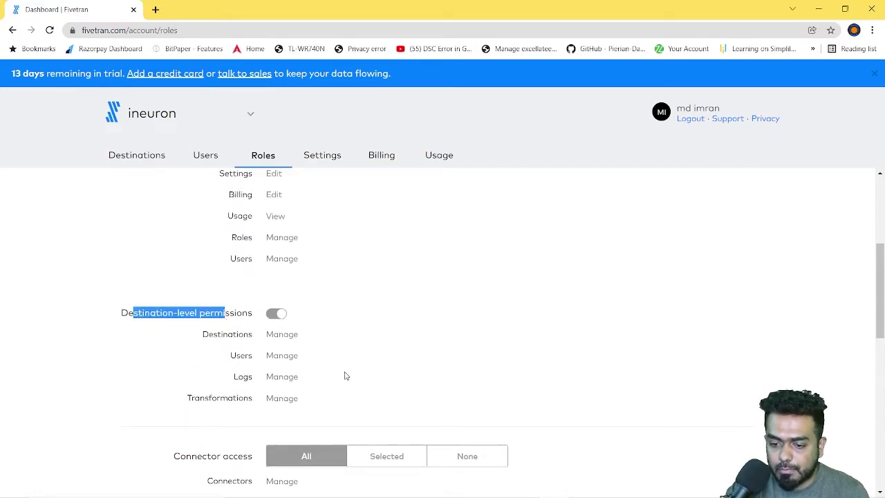
scroll(346, 376, "up", 2)
left_click_drag(142, 267, 215, 266)
scroll(387, 366, "up", 2)
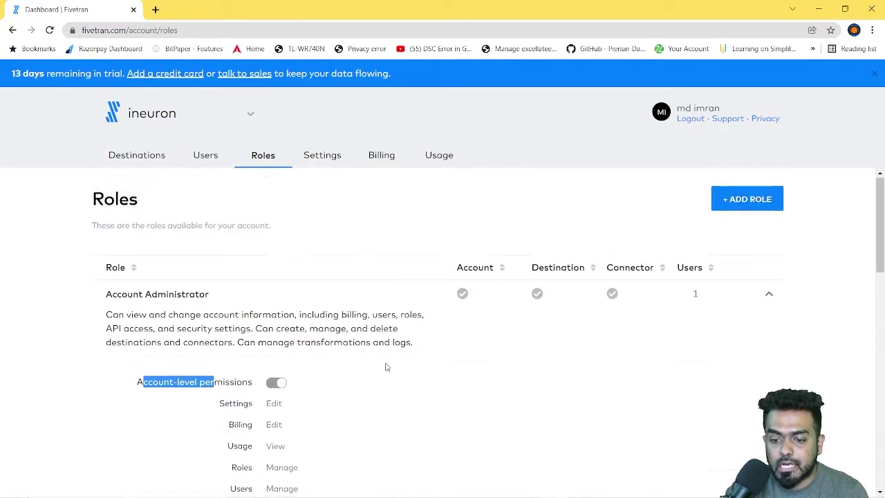
left_click(768, 295)
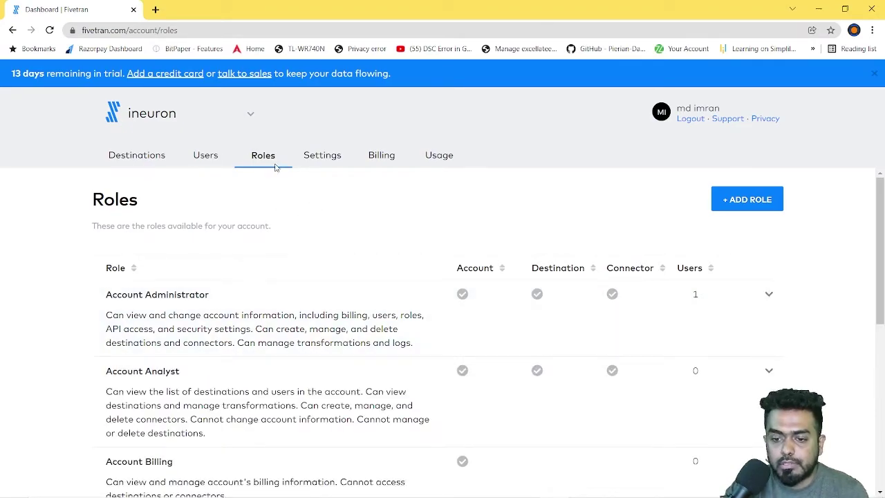
Step: Review Account Settings, including Authentication Config, then check Billing for 13 trial days left
left_click(326, 156)
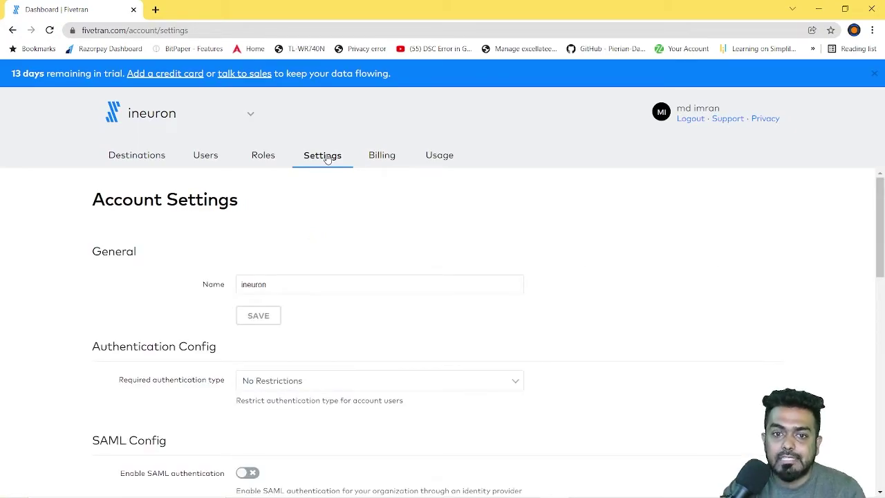
scroll(438, 346, "down", 4)
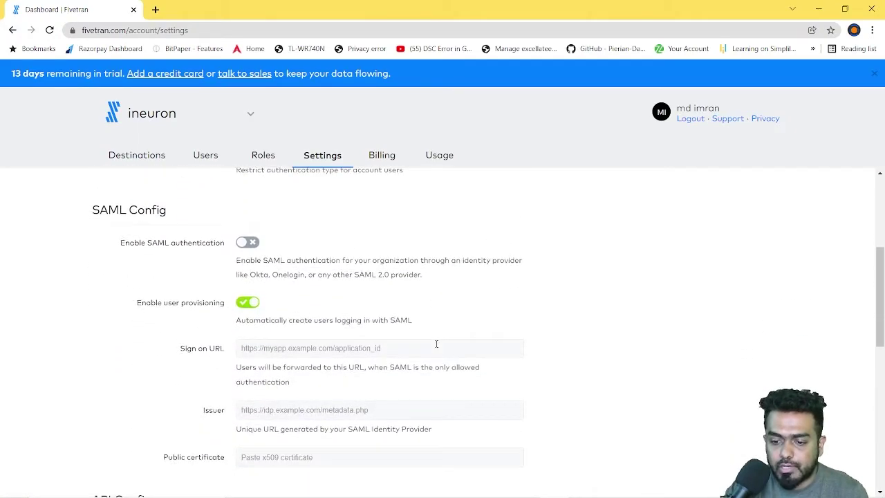
scroll(437, 342, "down", 4)
scroll(436, 342, "up", 10)
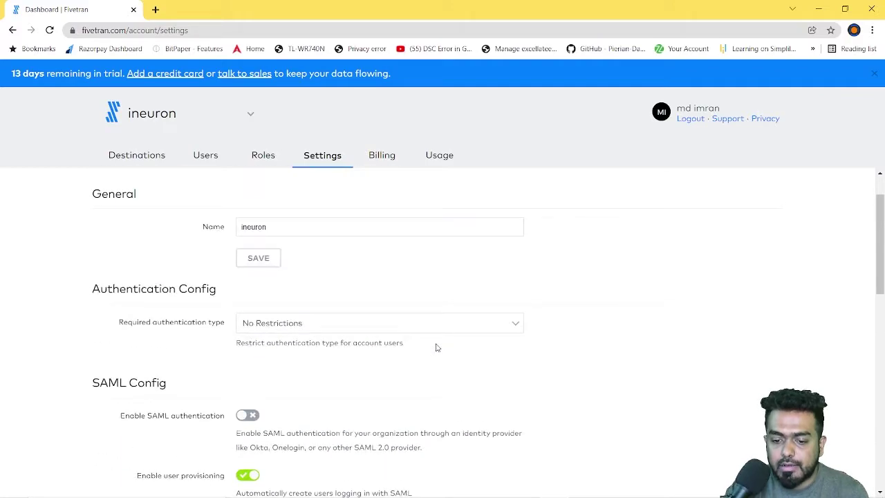
left_click_drag(93, 346, 163, 343)
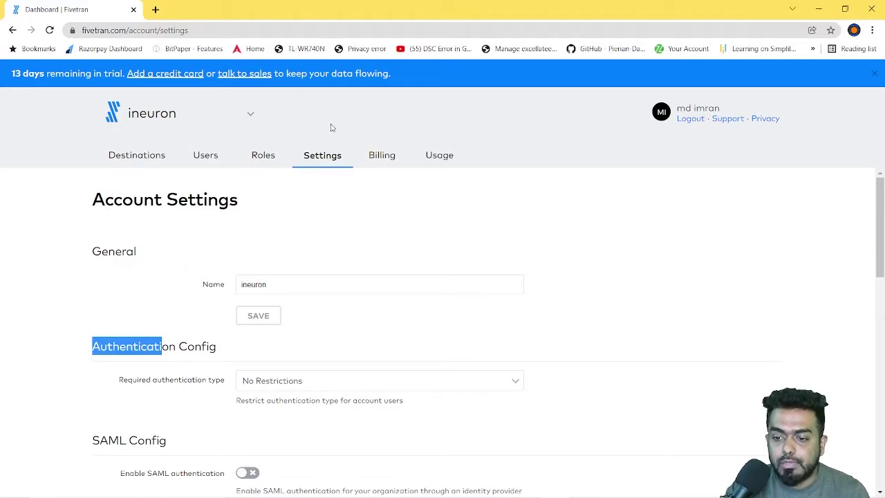
left_click(384, 158)
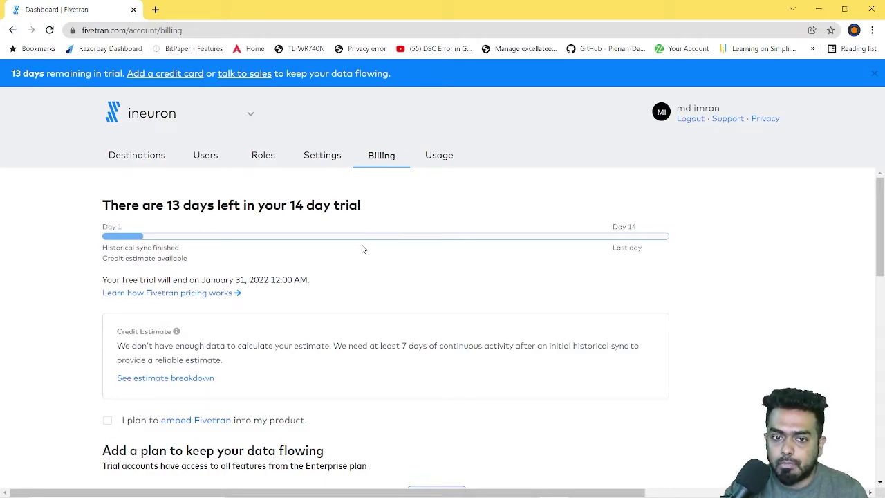
scroll(302, 322, "down", 5)
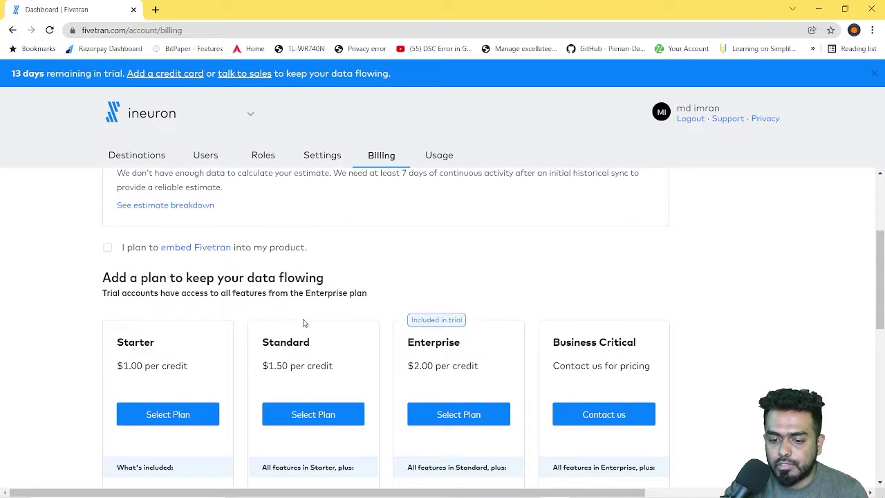
scroll(208, 332, "up", 3)
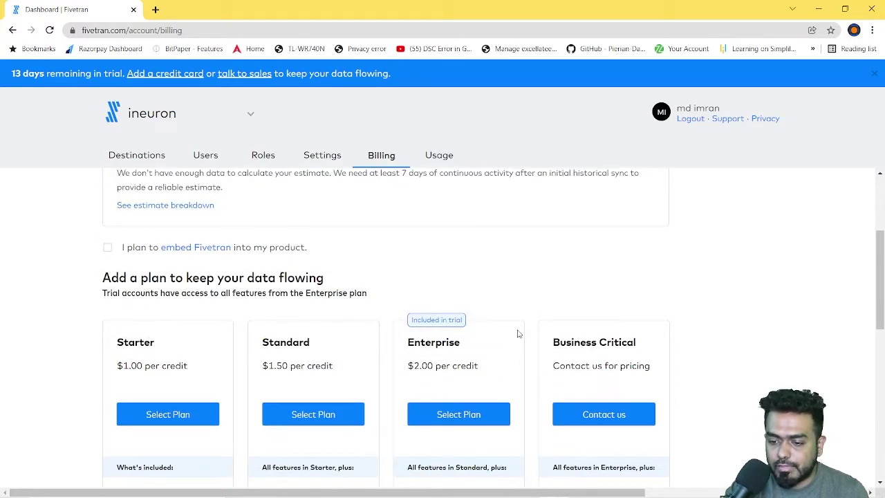
scroll(490, 324, "down", 3)
scroll(490, 324, "up", 2)
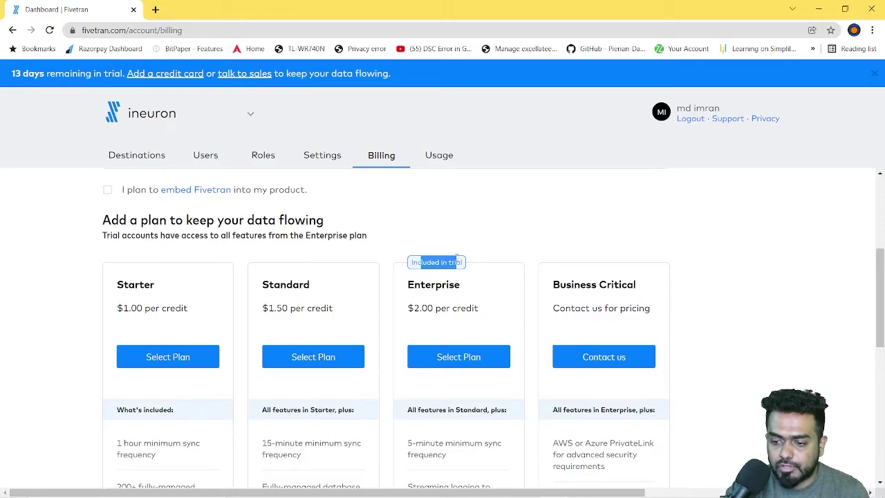
scroll(457, 263, "down", 7)
scroll(380, 345, "up", 10)
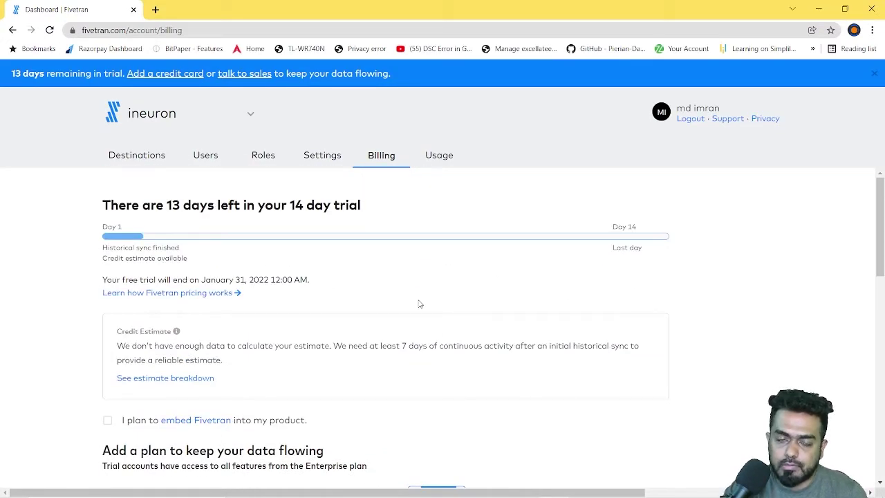
Step: Check January 2022 usage: 0 credits, with google_sheets.demo contributing 1 free MAR
left_click(441, 158)
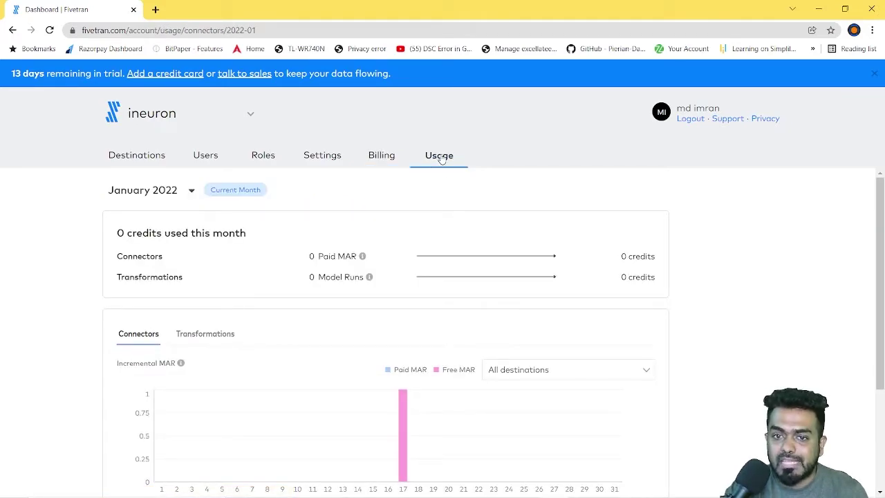
scroll(207, 309, "down", 2)
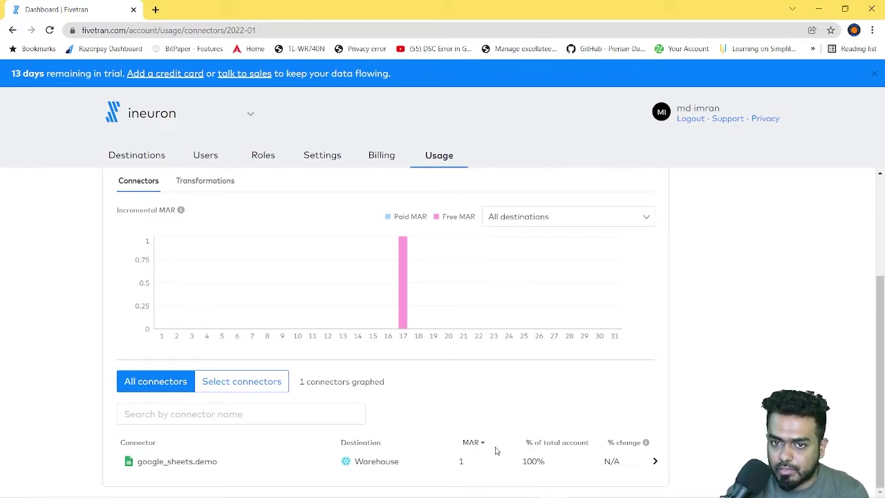
scroll(495, 451, "up", 3)
scroll(524, 379, "up", 1)
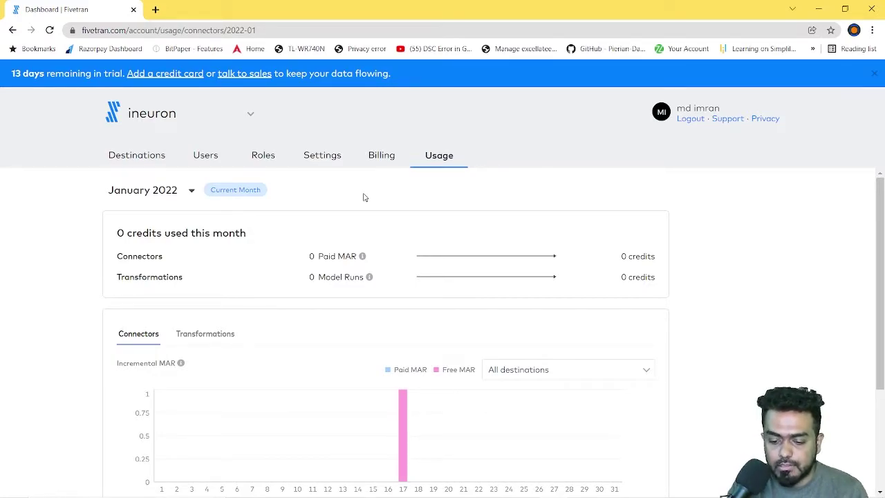
key("alt+Tab")
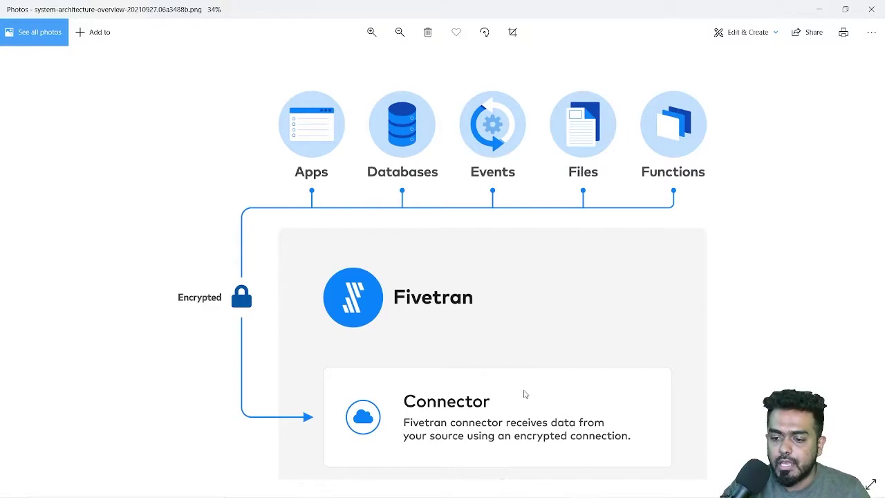
Step: Pan the architecture diagram between the data sources, the Connector and the Core stage
left_click_drag(523, 395, 510, 251)
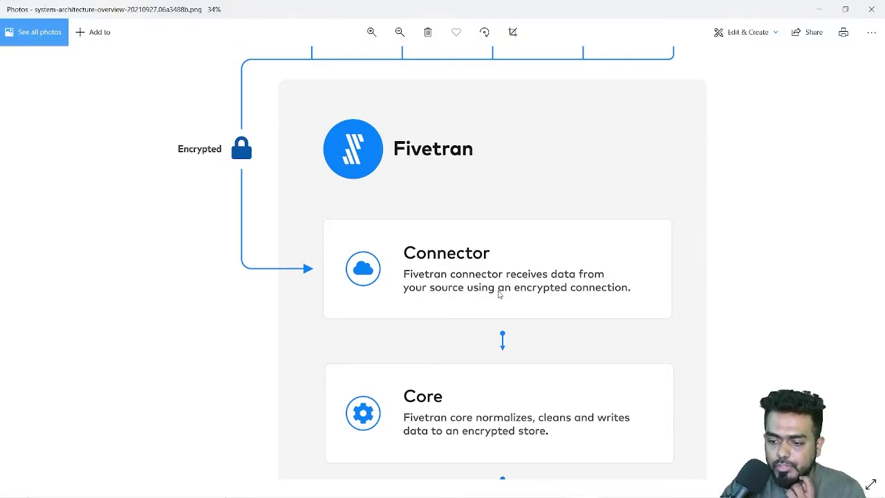
left_click_drag(517, 188, 230, 335)
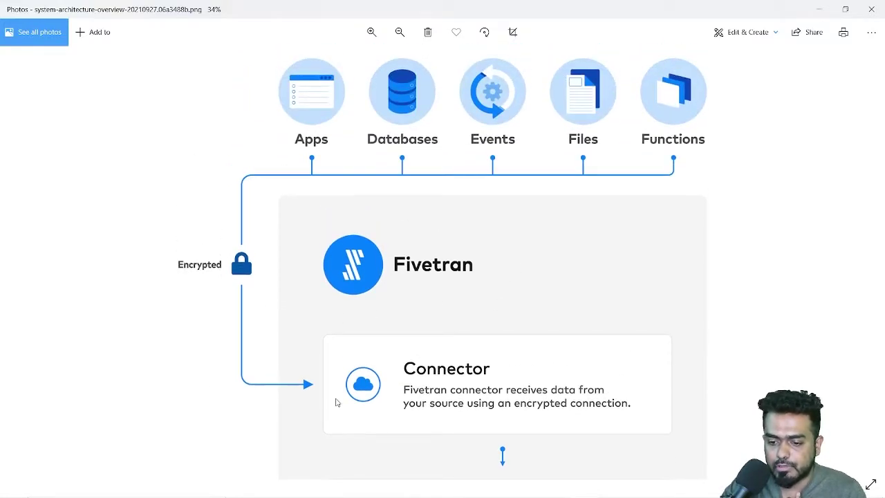
left_click_drag(563, 342, 565, 311)
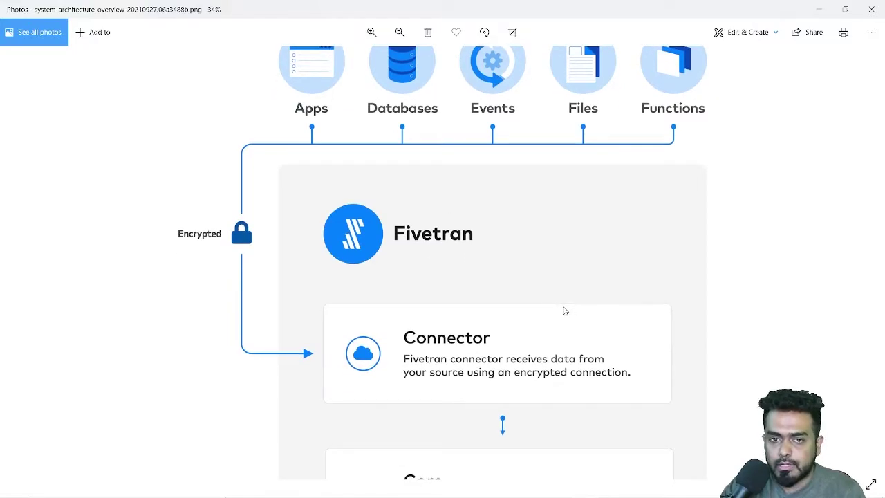
left_click_drag(562, 363, 559, 323)
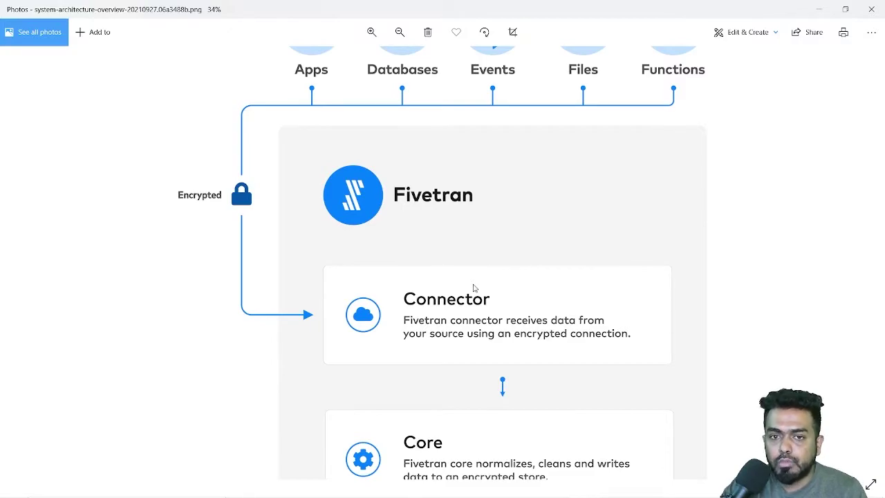
scroll(476, 296, "down", 3)
scroll(476, 300, "up", 3)
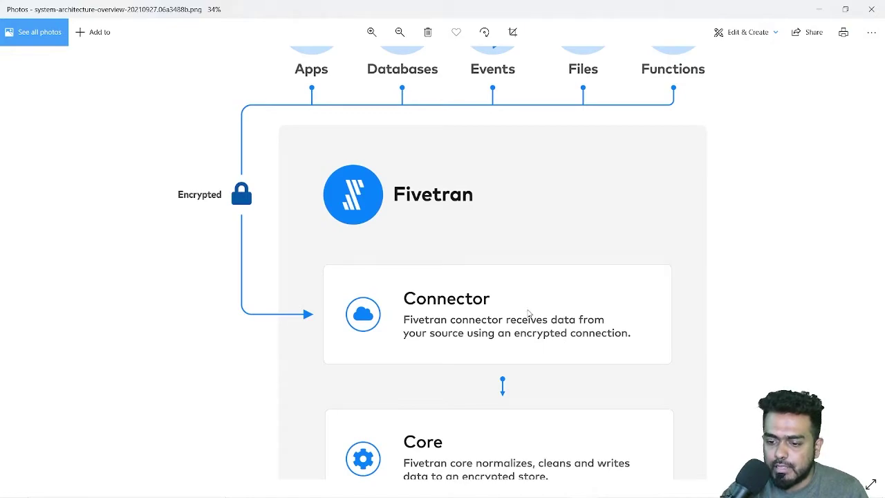
left_click_drag(529, 312, 505, 172)
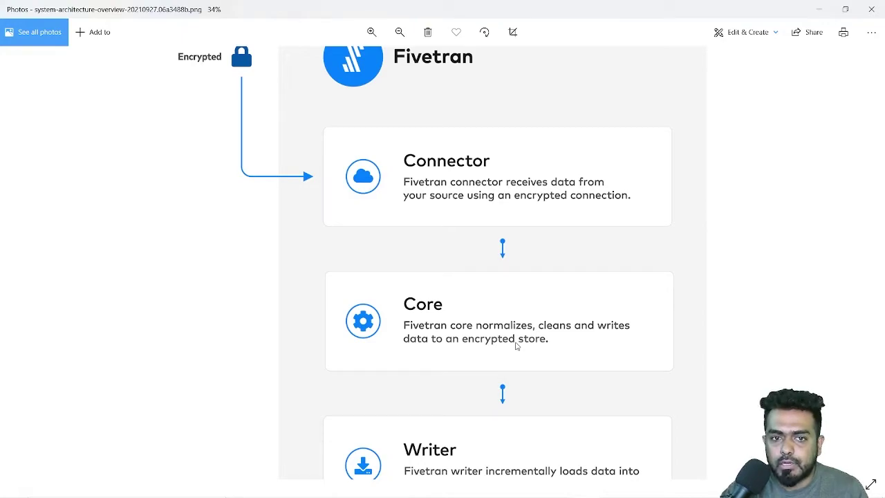
left_click_drag(520, 404, 514, 328)
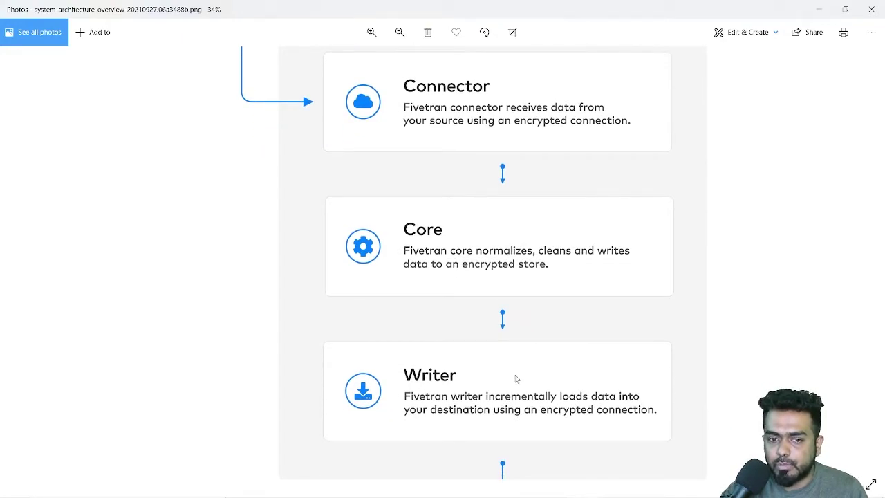
left_click_drag(516, 377, 516, 306)
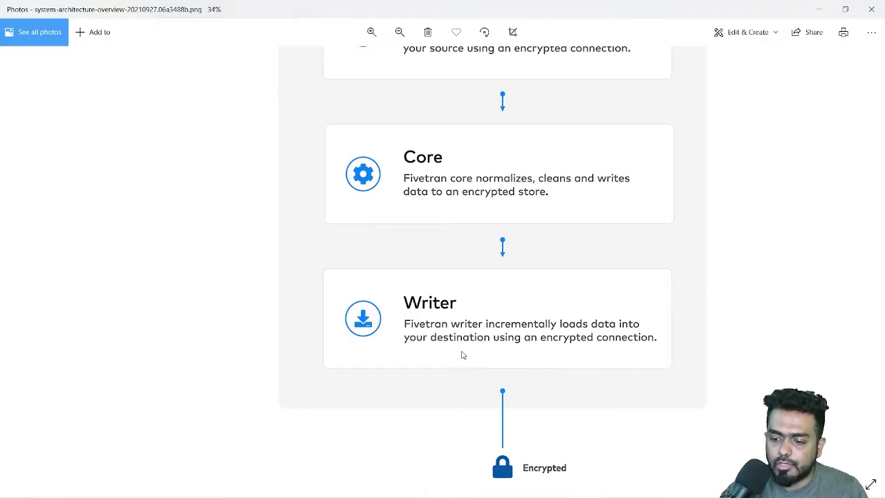
left_click_drag(460, 371, 439, 231)
left_click_drag(497, 354, 488, 234)
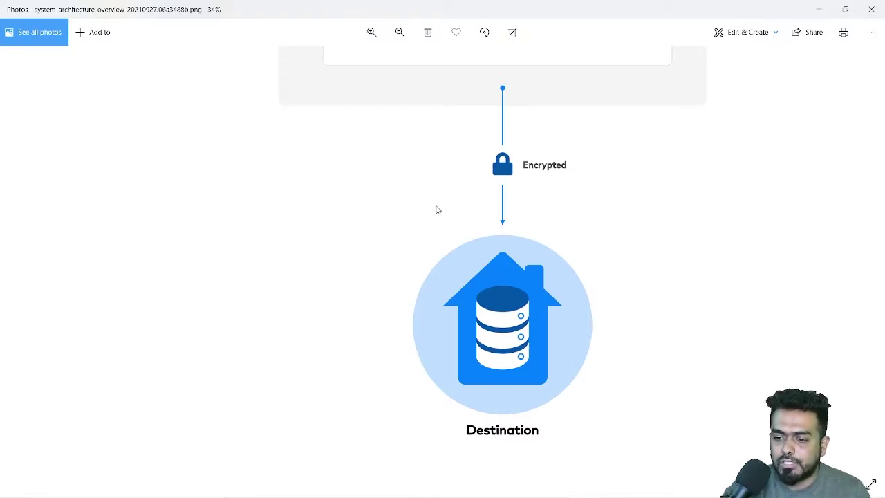
scroll(437, 209, "up", 8)
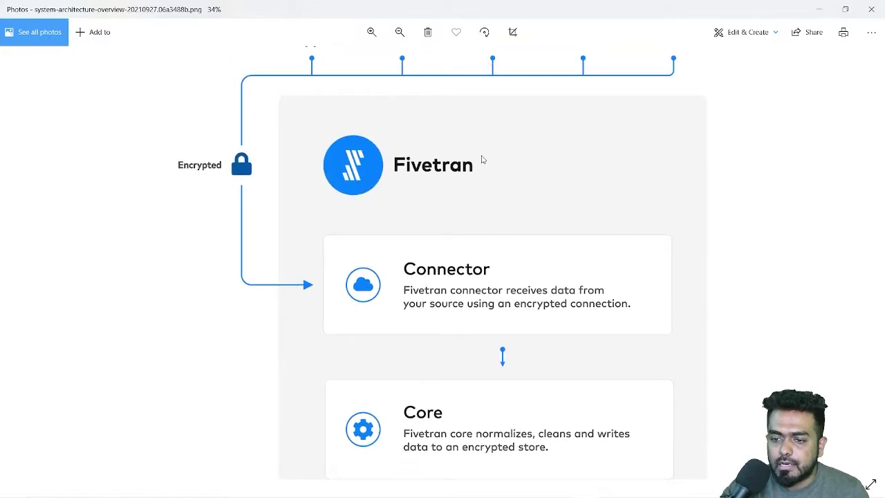
scroll(482, 160, "up", 2)
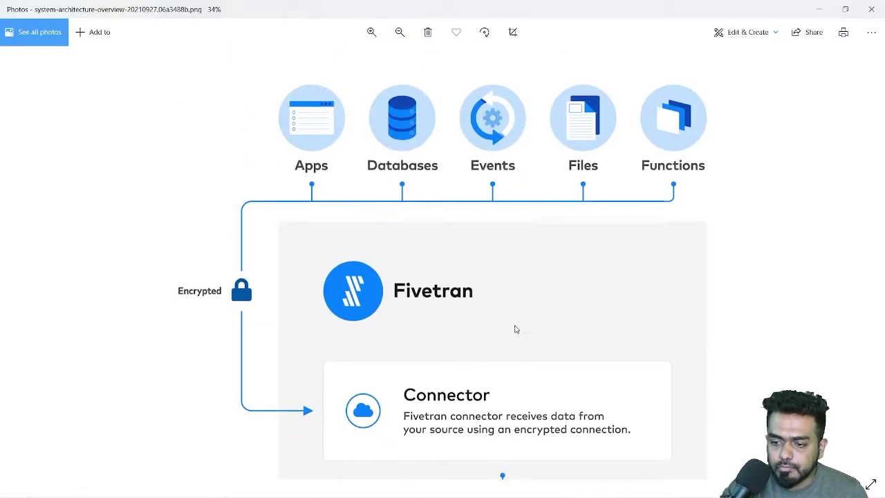
scroll(514, 328, "down", 1)
Step: Zoom out the architecture diagram until sources through Writer and Destination all fit
left_click(400, 35)
left_click(400, 34)
left_click(400, 34)
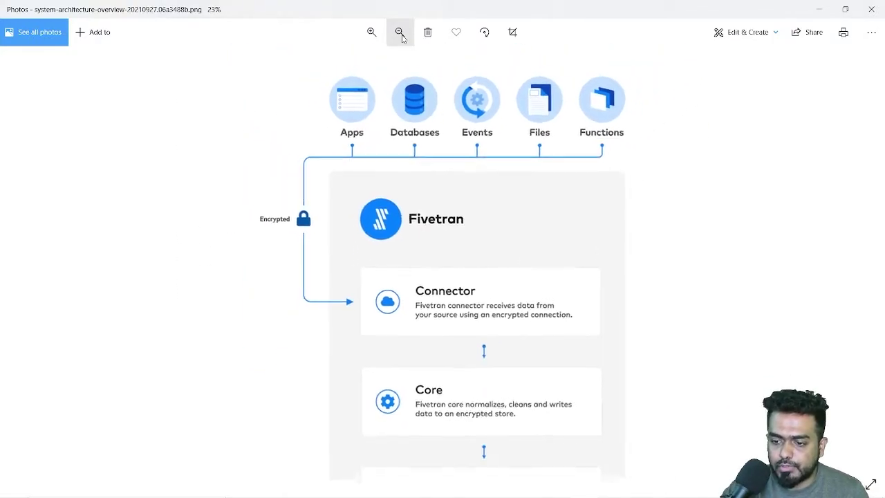
scroll(495, 210, "down", 1)
left_click(399, 32)
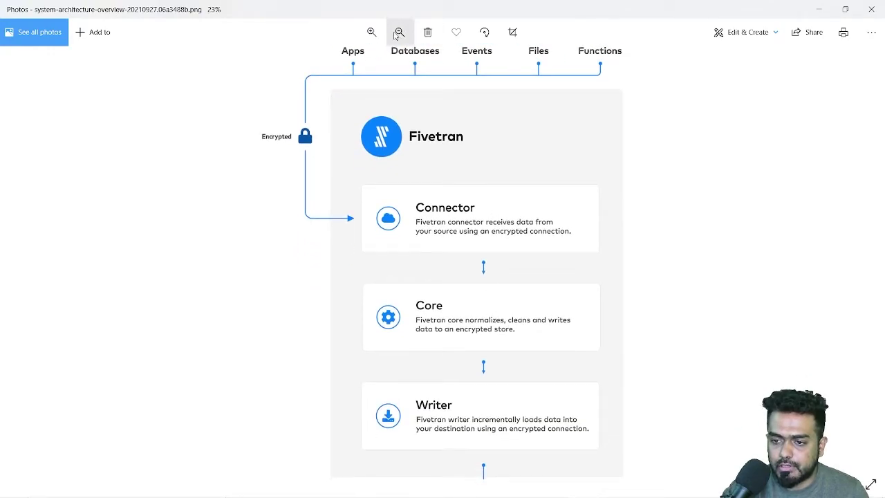
left_click(400, 31)
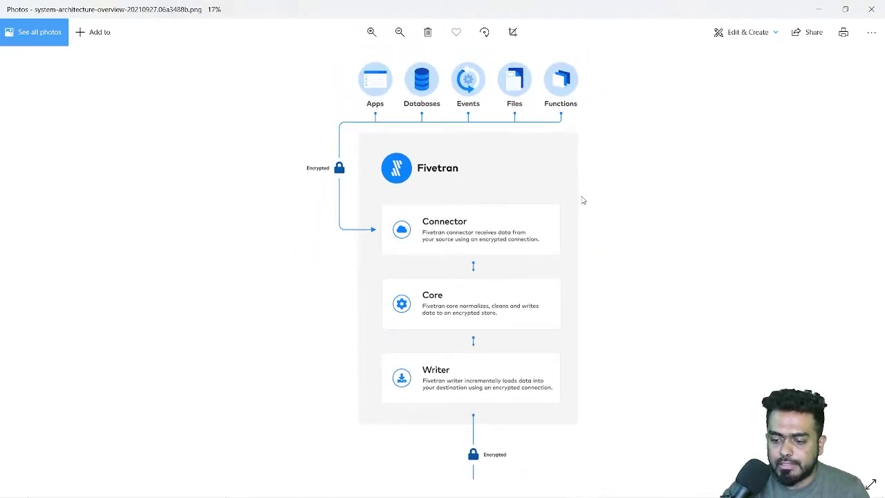
left_click(399, 32)
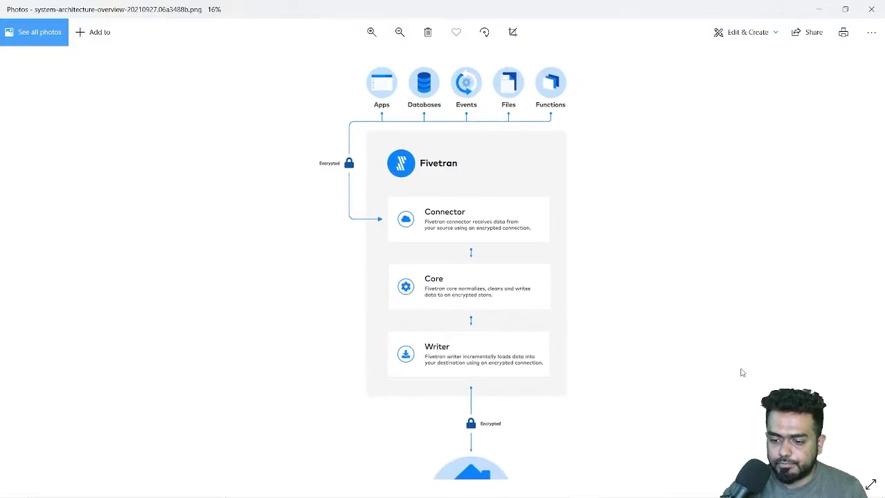
left_click(400, 32)
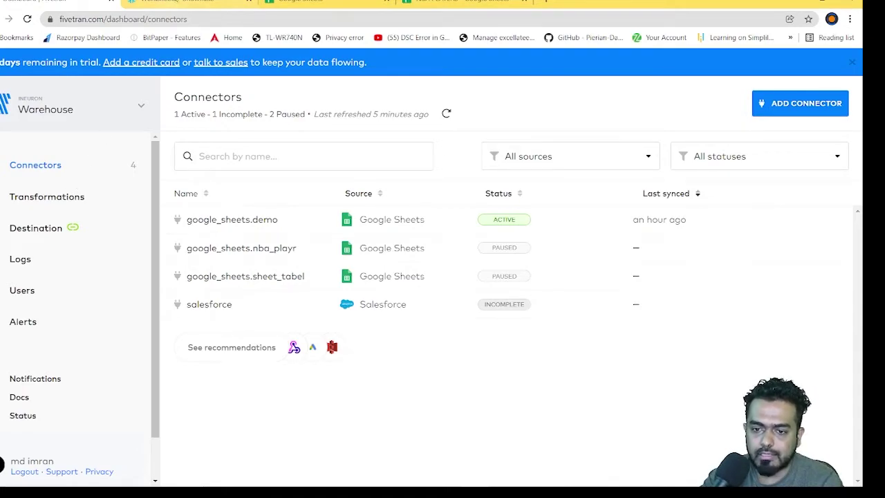
Step: Glance at Snowflake, return to the Fivetran connectors list, then switch to the NBA PLAYERS sheet
left_click(197, 3)
left_click(81, 4)
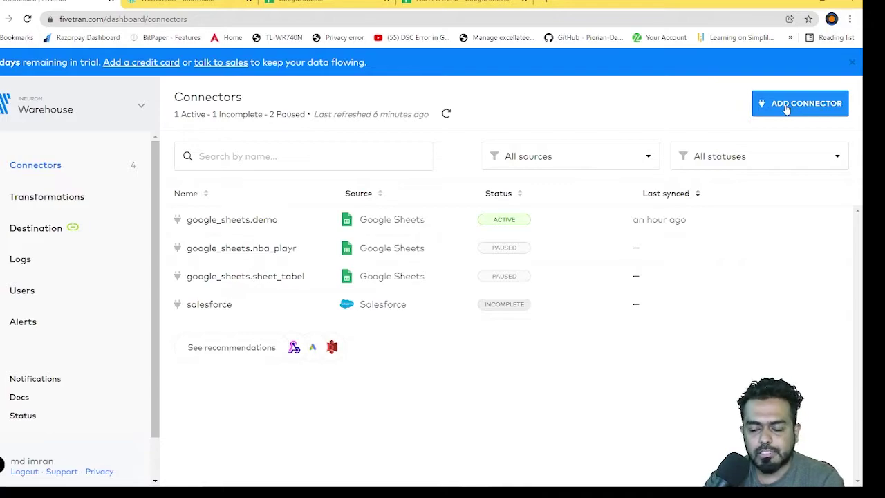
left_click(448, 3)
Step: Select the First Name, Last Name, Position, Team headers and table A1:D6, then switch to Snowflake
left_click(287, 309)
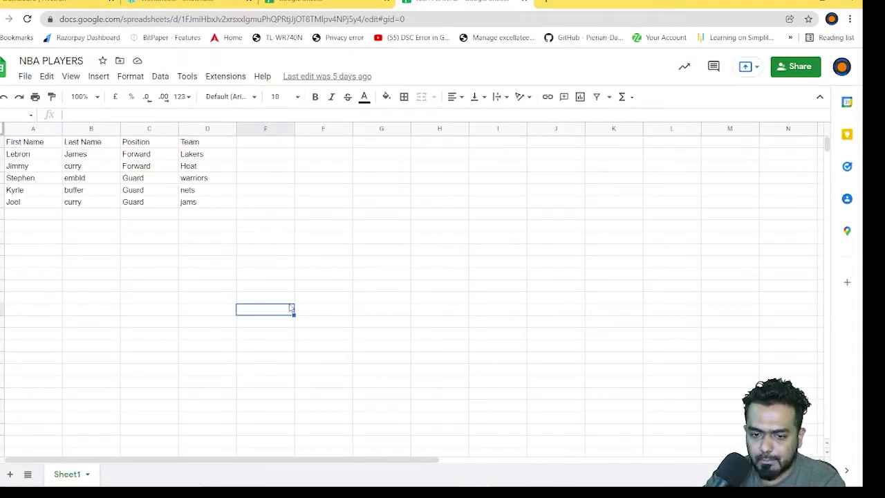
left_click(25, 144)
left_click(85, 144)
left_click(134, 146)
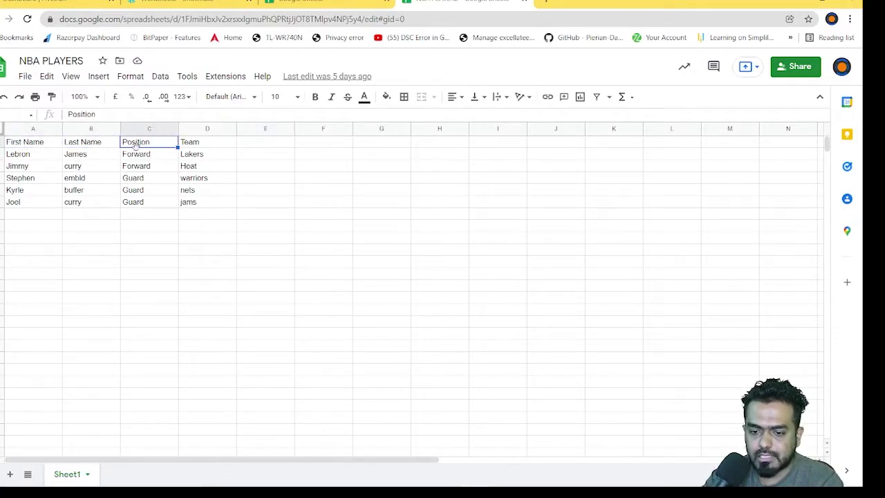
left_click(185, 144)
left_click_drag(32, 146, 214, 211)
left_click(284, 240)
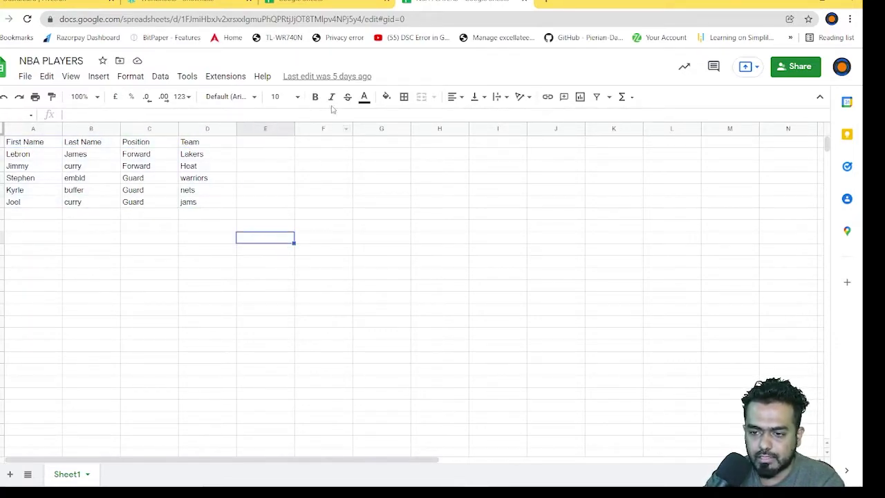
left_click(325, 2)
left_click(187, 3)
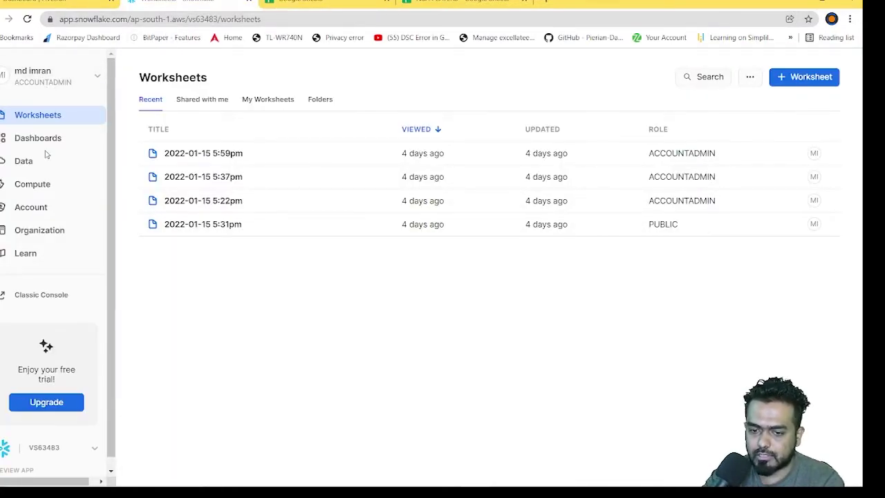
Step: Open Snowflake's classic console and sign in with the saved credentials
scroll(79, 339, "down", 1)
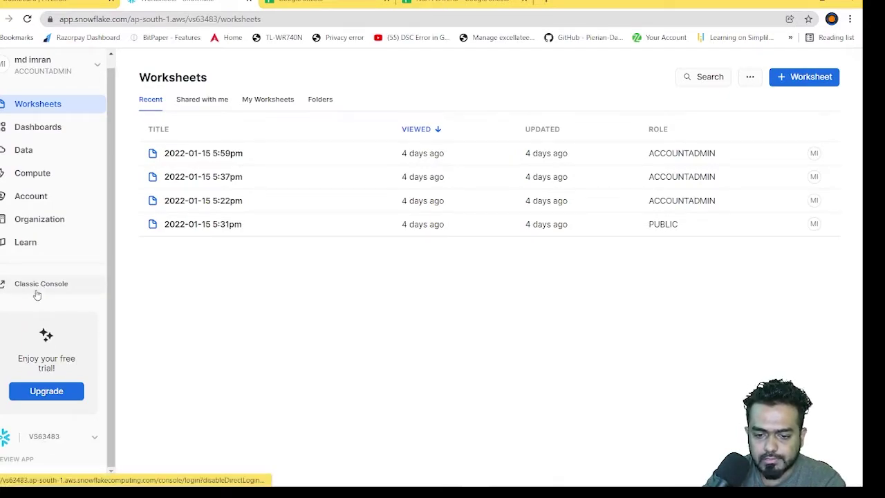
left_click(10, 289)
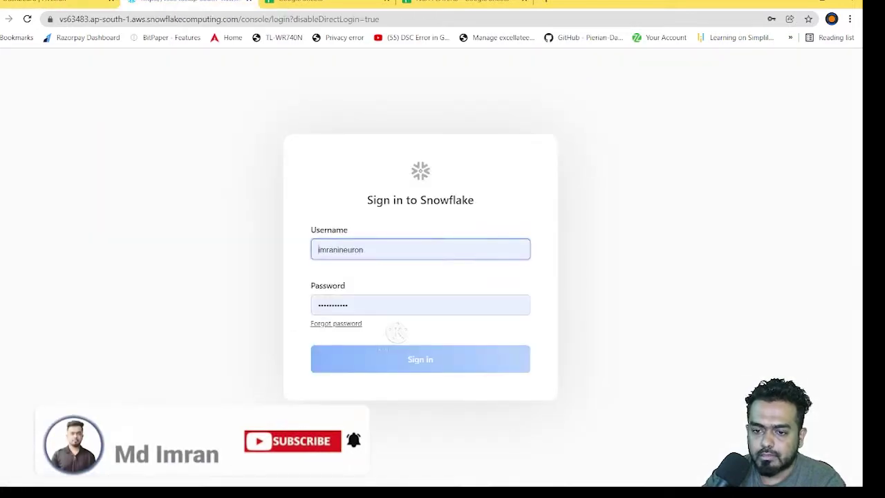
left_click(388, 305)
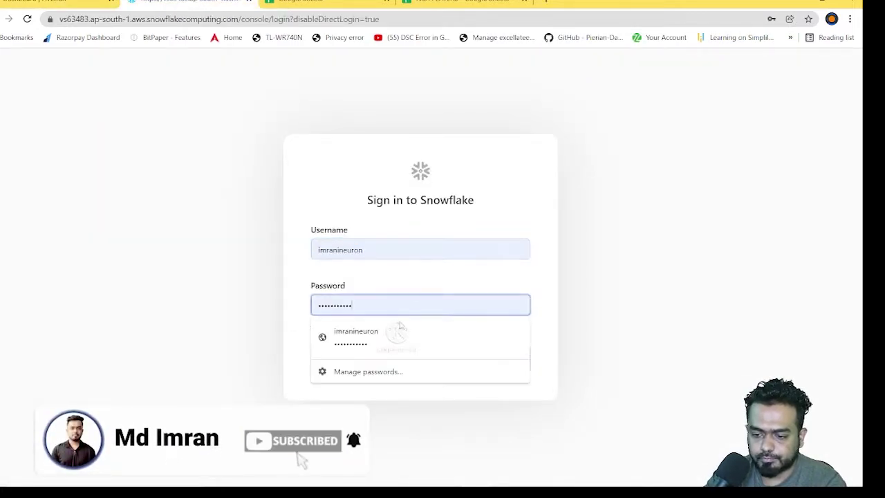
left_click(265, 321)
left_click(395, 364)
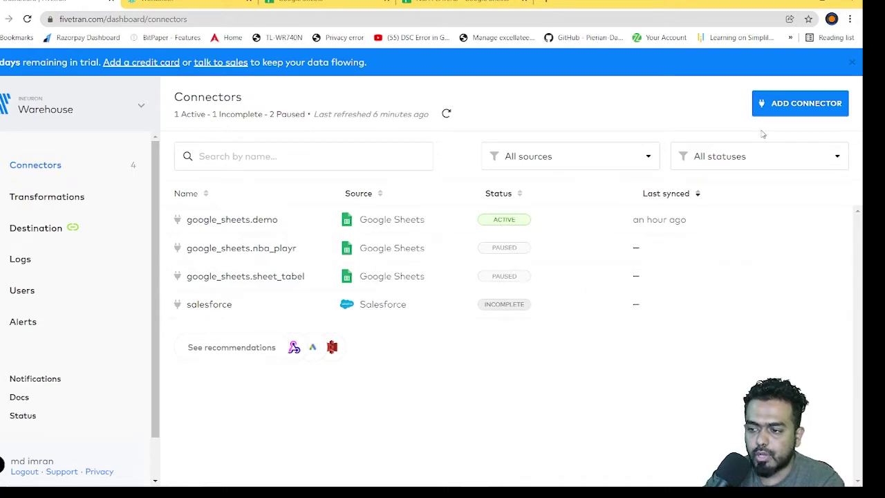
Step: Add a new connector with Google Sheets as the source and continue to its setup form
left_click(798, 104)
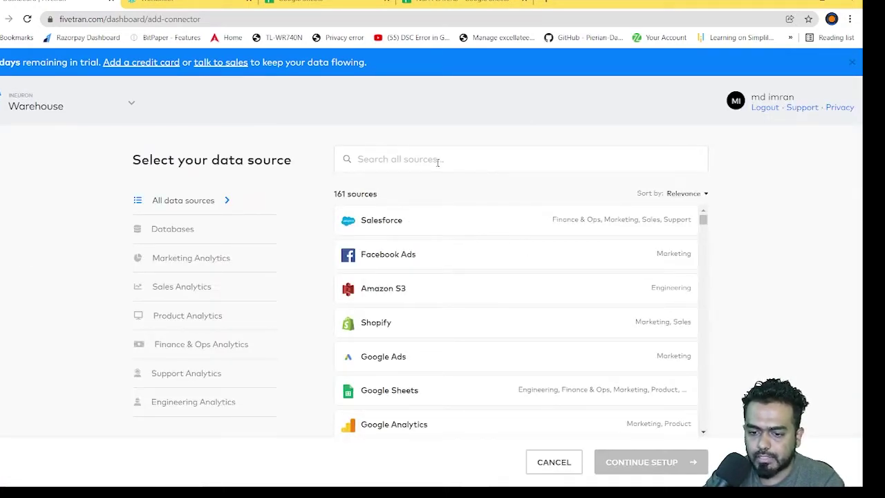
scroll(470, 294, "down", 10)
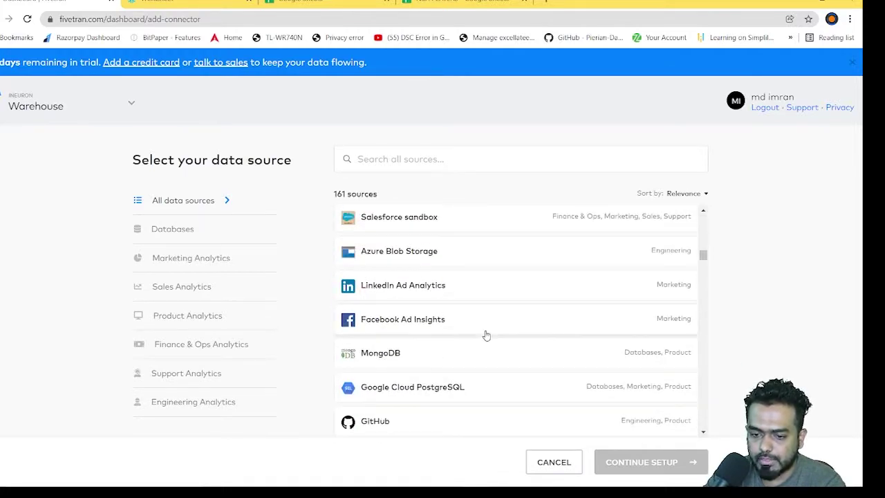
scroll(486, 334, "up", 10)
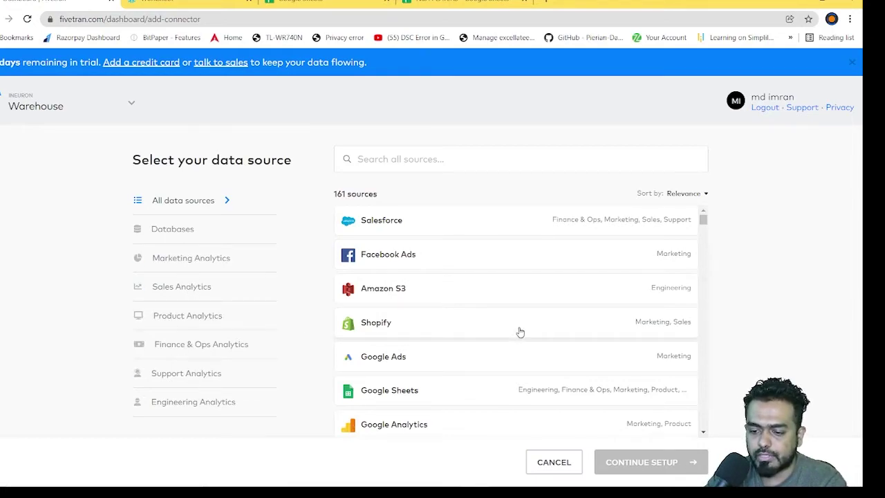
scroll(508, 276, "down", 1)
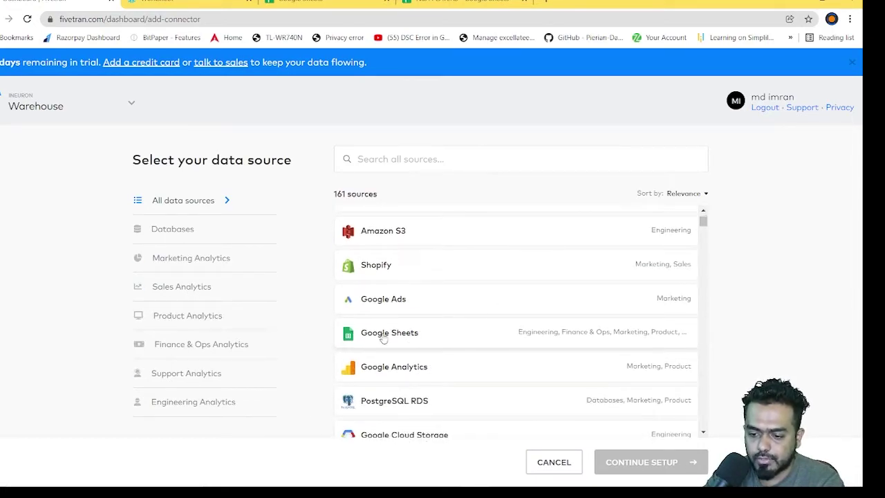
left_click(487, 335)
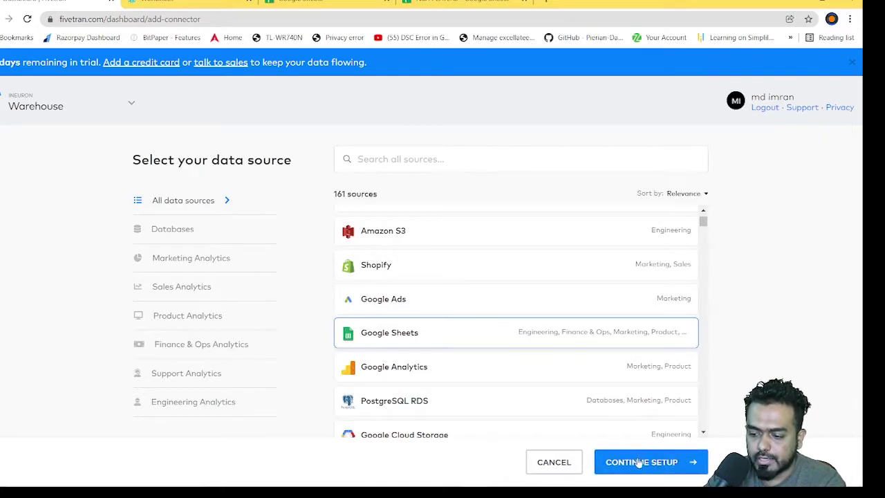
left_click(640, 462)
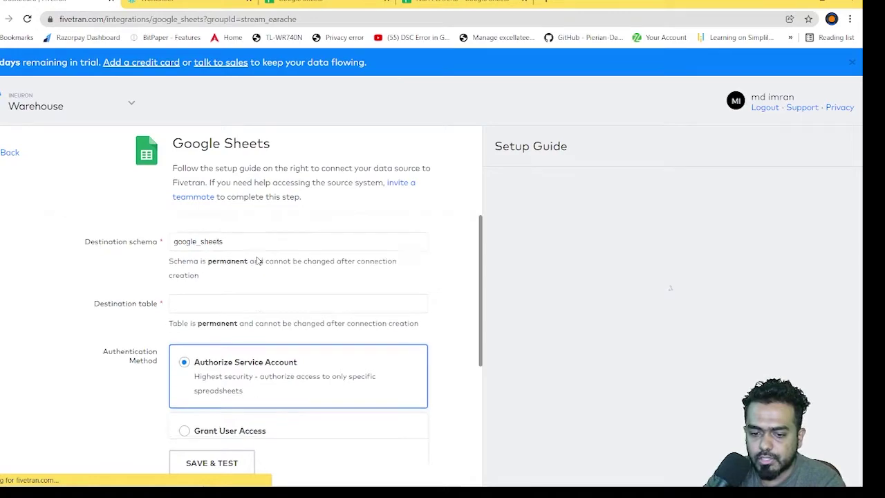
Step: Check the prefilled google_sheets destination schema, then move to the Snowflake worksheet
scroll(258, 257, "down", 1)
scroll(258, 256, "up", 1)
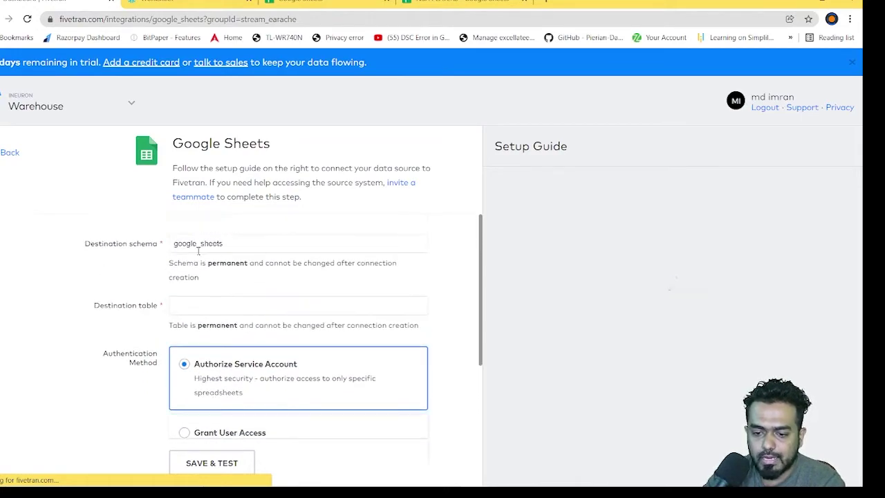
left_click(259, 244)
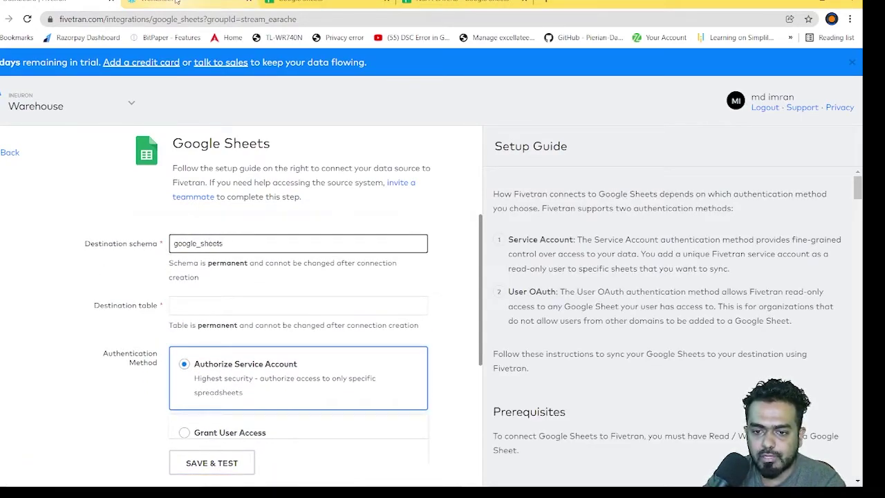
left_click(176, 1)
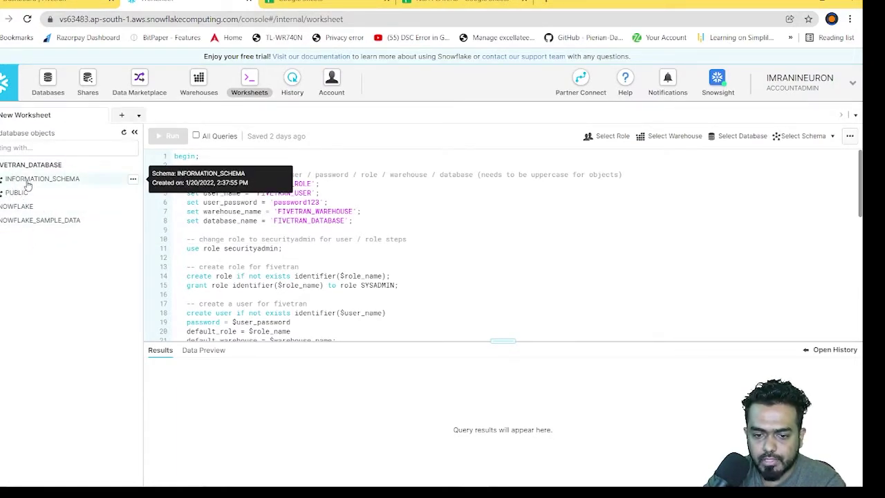
Step: Expand FIVETRAN_DATABASE's PUBLIC and INFORMATION_SCHEMA schemas to confirm PUBLIC has no tables
left_click(27, 192)
left_click(33, 182)
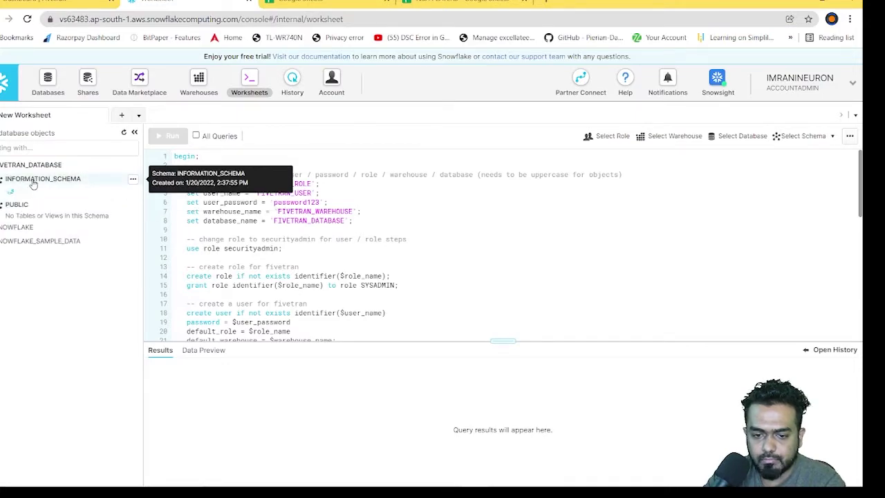
scroll(83, 249, "down", 3)
scroll(16, 202, "up", 3)
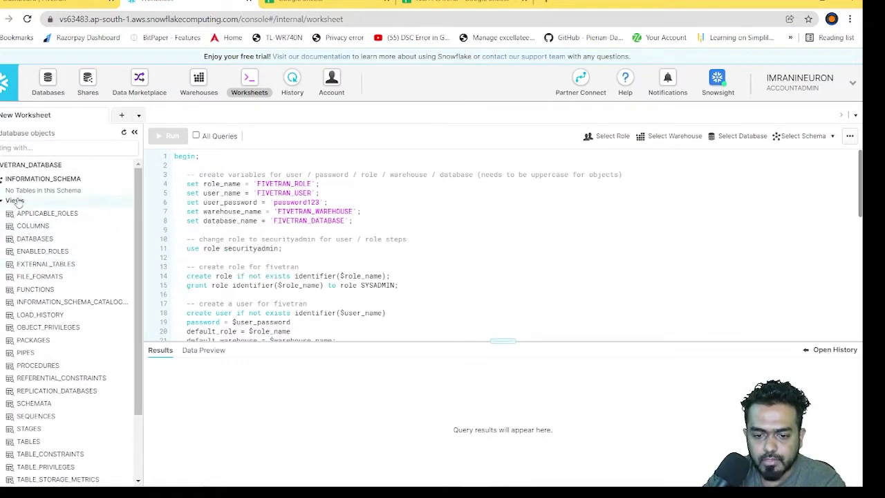
left_click(28, 179)
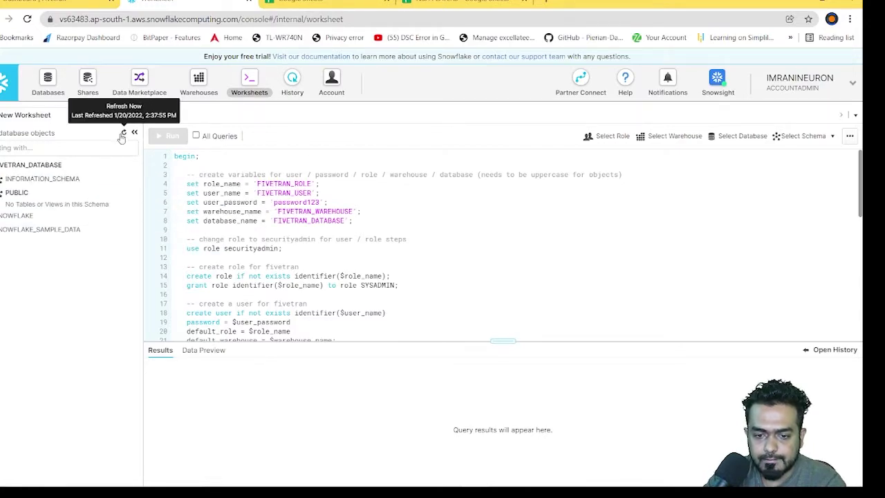
left_click(35, 179)
scroll(69, 290, "down", 2)
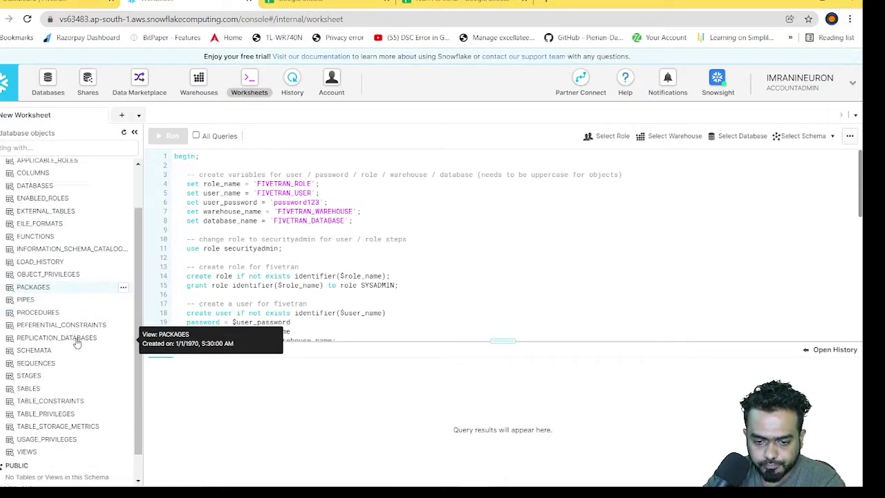
scroll(76, 343, "down", 1)
scroll(65, 395, "up", 2)
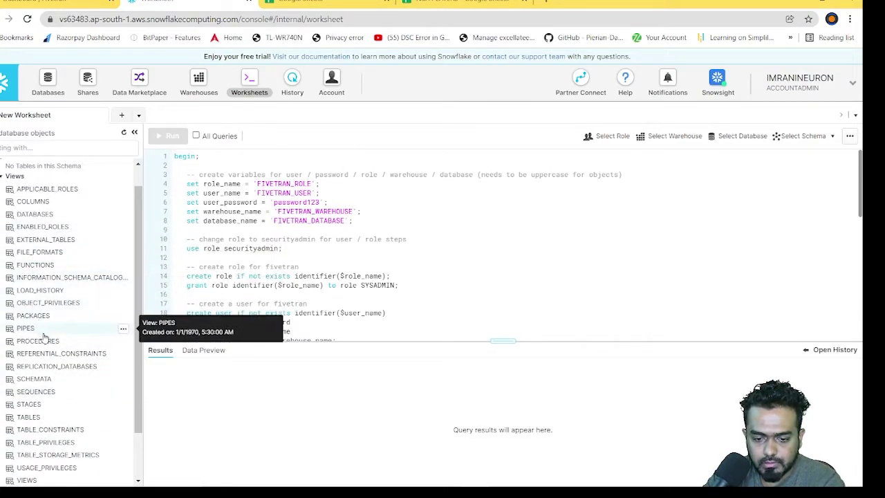
scroll(54, 352, "down", 2)
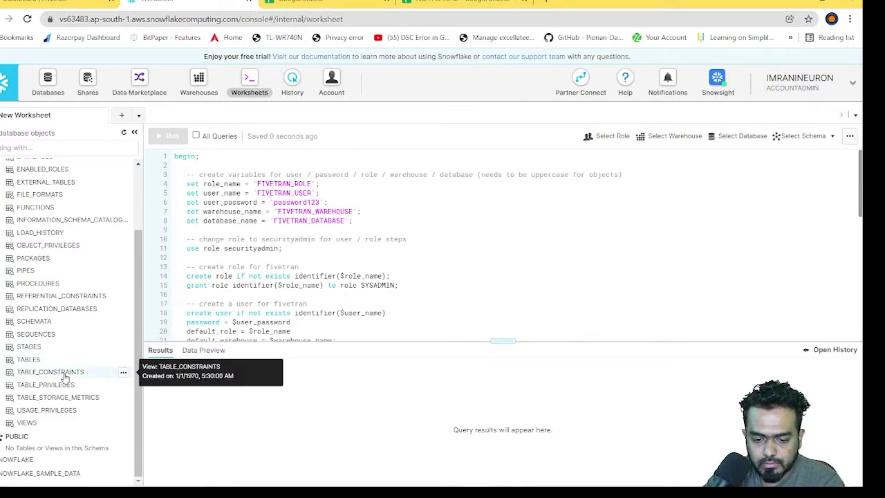
scroll(63, 374, "up", 2)
scroll(64, 376, "down", 2)
scroll(64, 376, "up", 3)
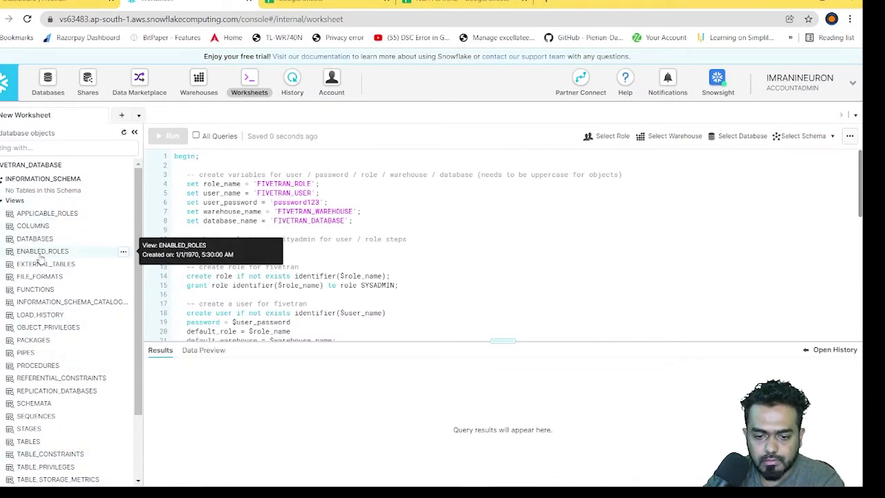
scroll(72, 340, "down", 2)
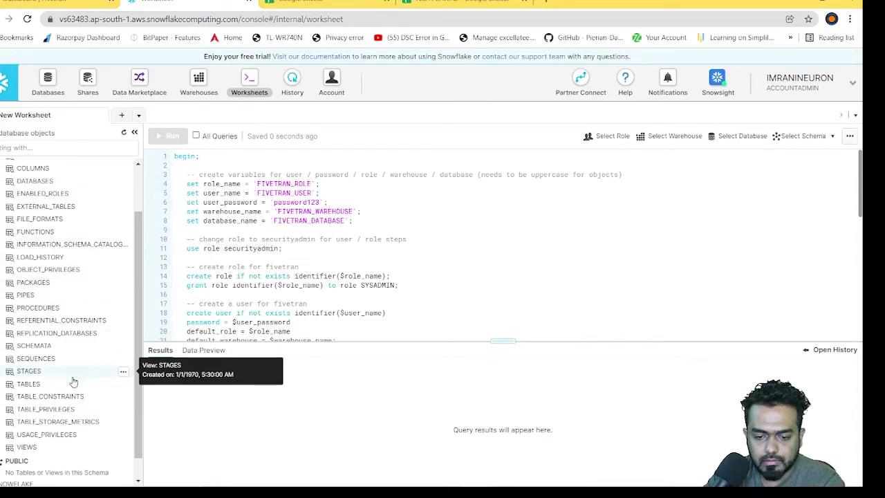
scroll(76, 395, "down", 1)
scroll(74, 386, "up", 3)
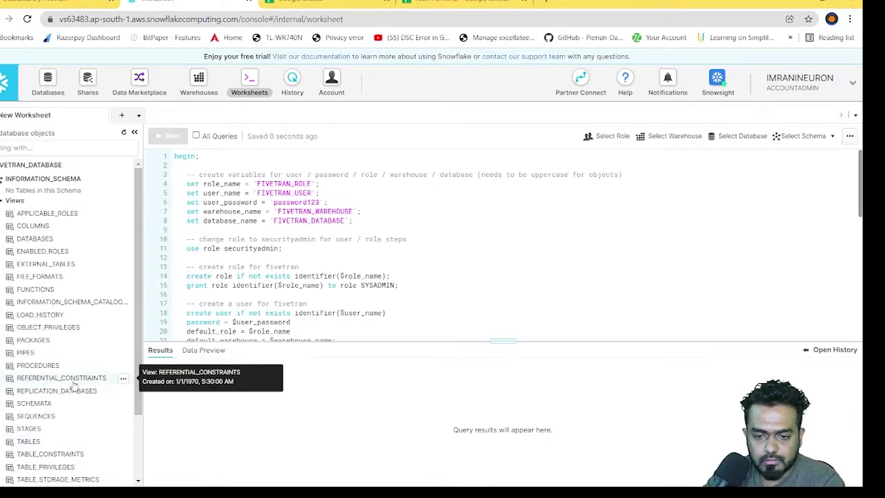
left_click(15, 200)
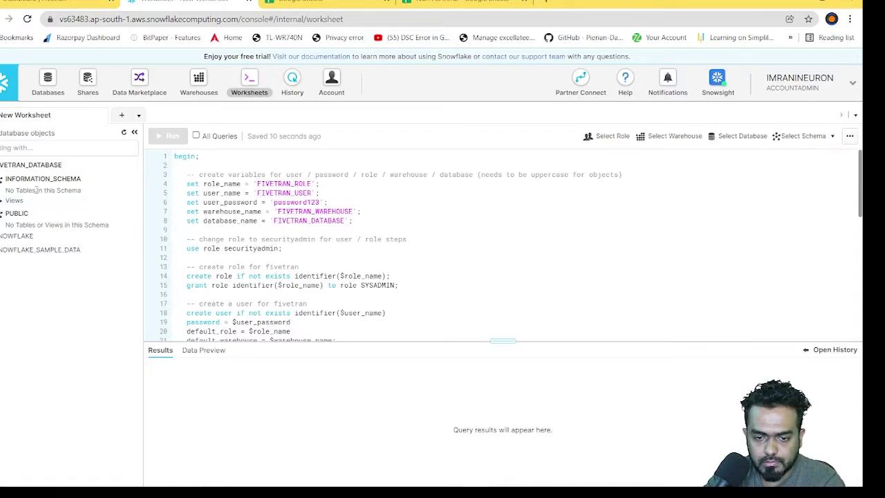
left_click(20, 169)
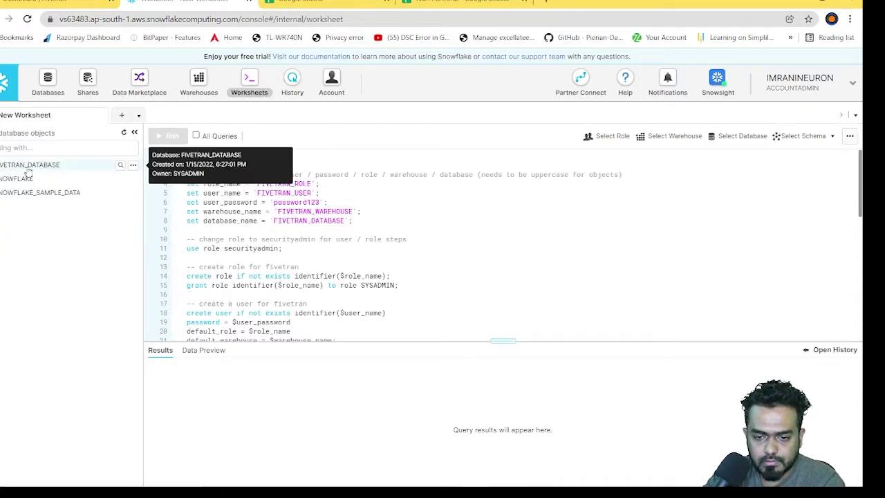
left_click(19, 169)
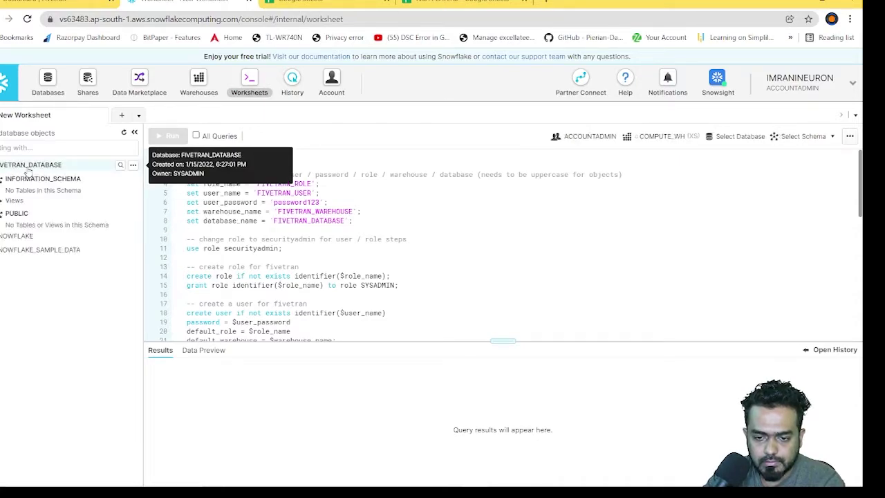
Step: Search FIVETRAN_DATABASE for 'google' objects and inspect the filtered INFORMATION_SCHEMA
left_click(118, 167)
left_click(74, 150)
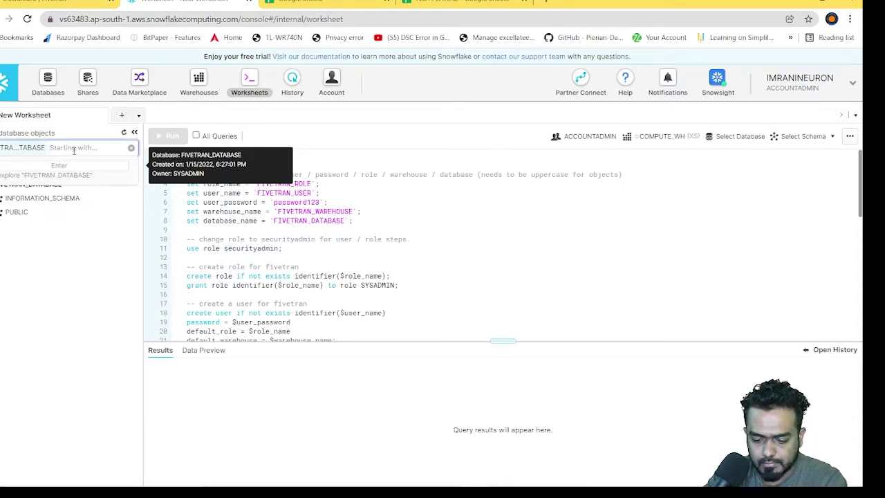
type("goo")
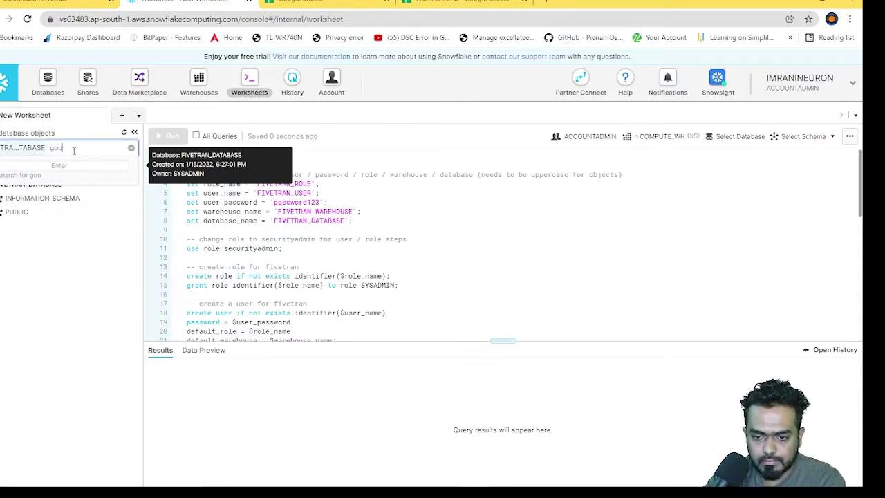
type("gle")
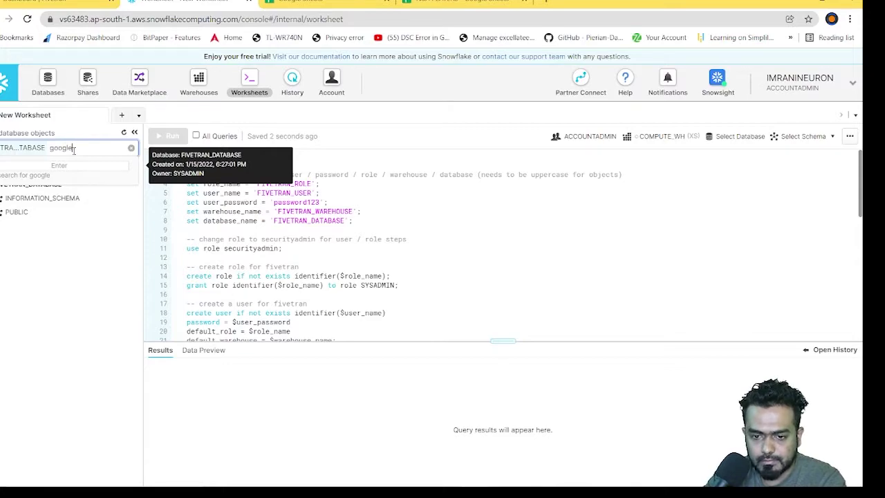
key("Return")
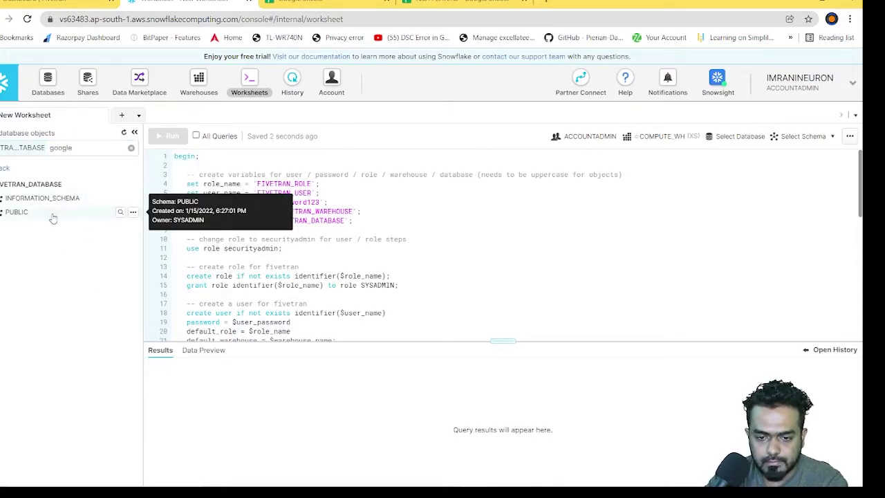
left_click(49, 200)
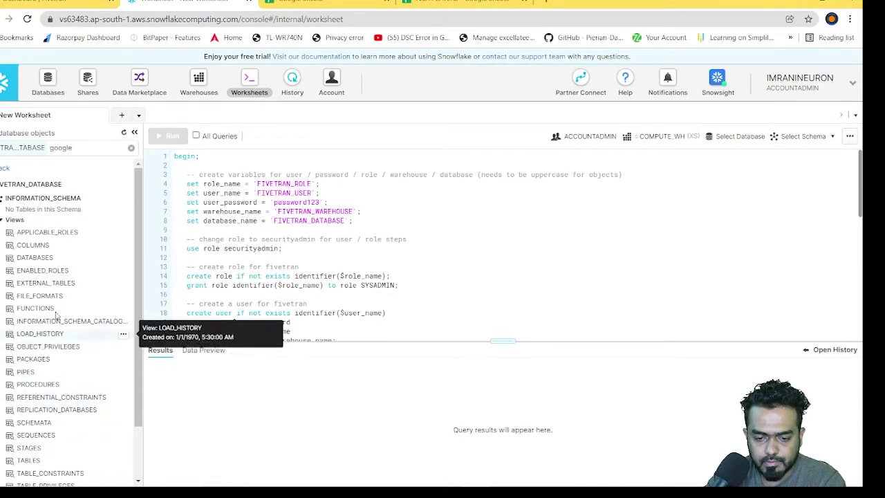
left_click(8, 220)
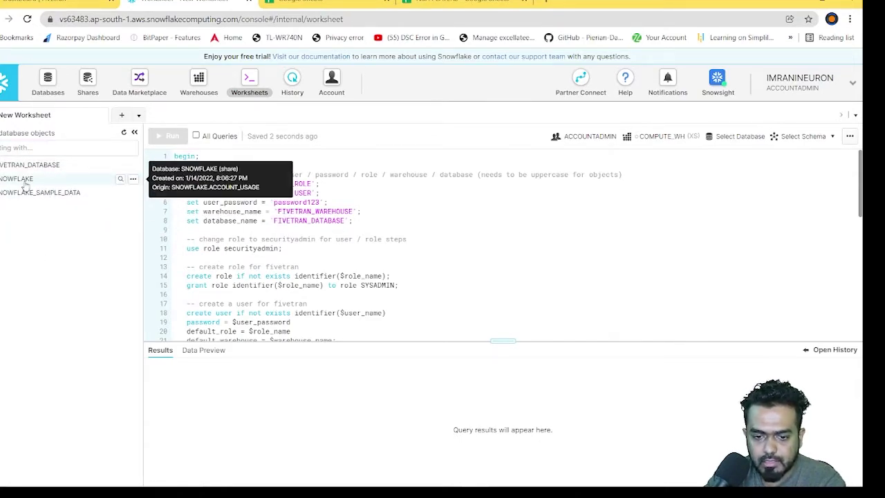
Step: Browse the SNOWFLAKE and SNOWFLAKE_SAMPLE_DATA databases, then recheck FIVETRAN_DATABASE's schemas
left_click(35, 179)
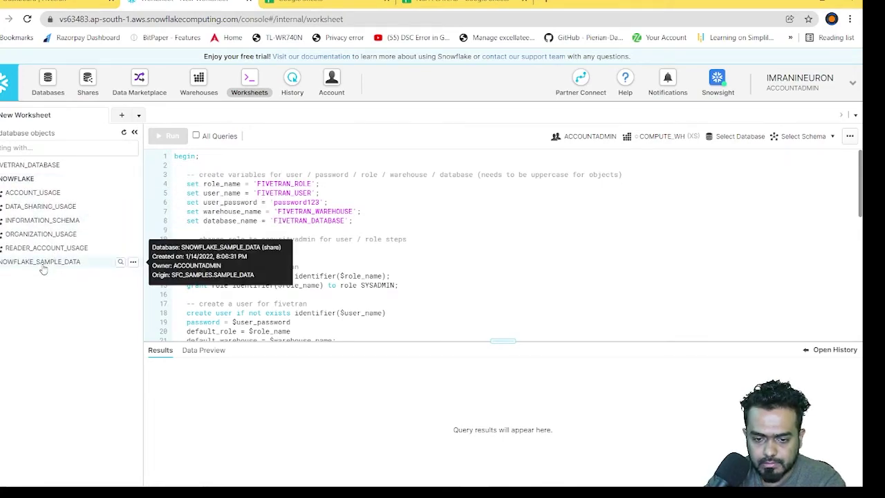
left_click(42, 264)
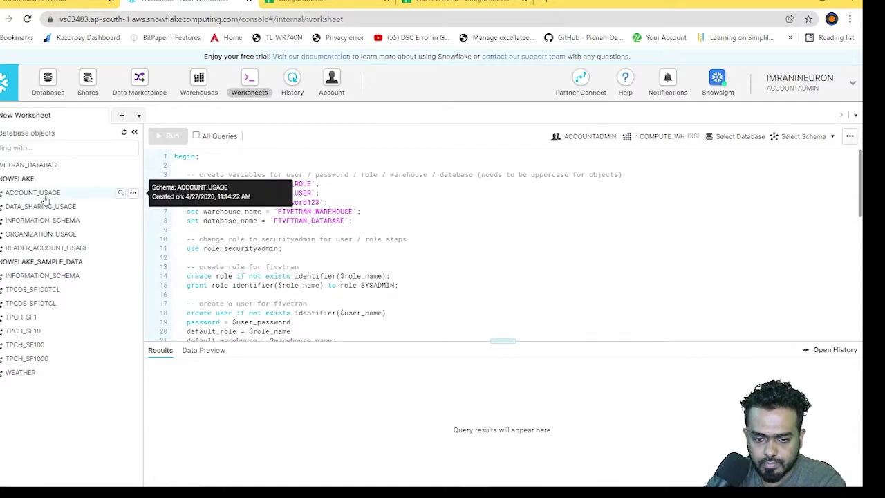
left_click(44, 221)
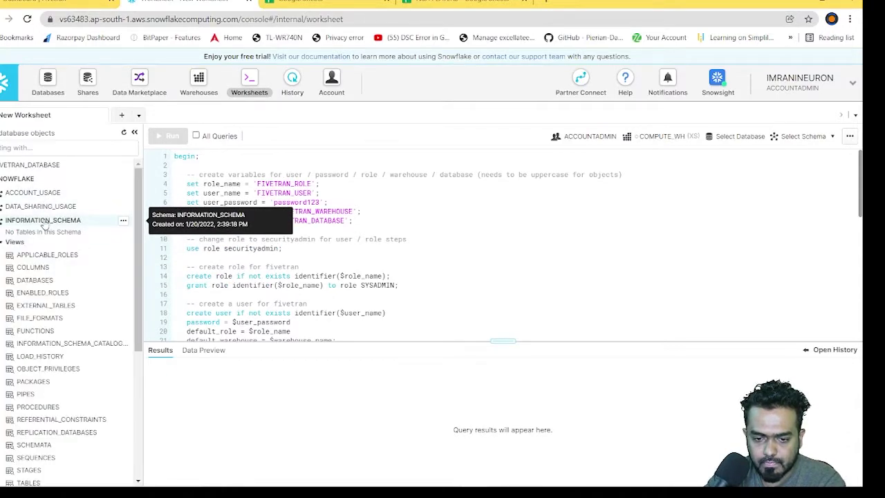
left_click(43, 223)
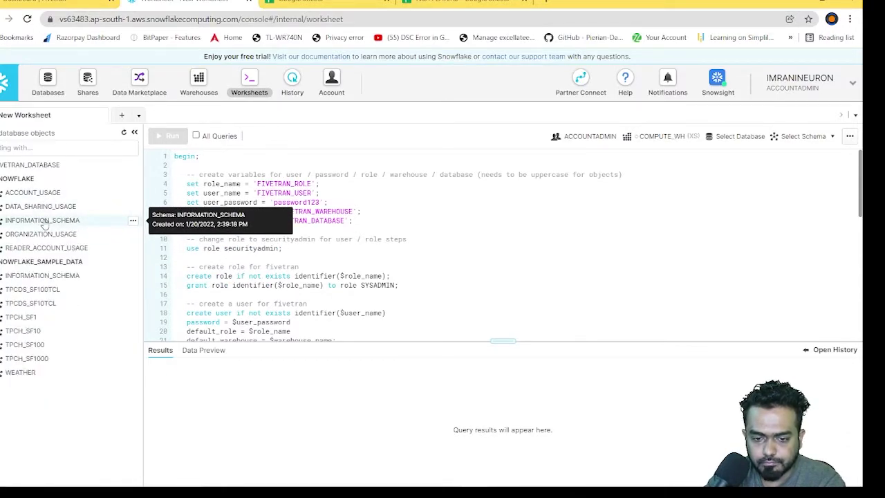
left_click(36, 167)
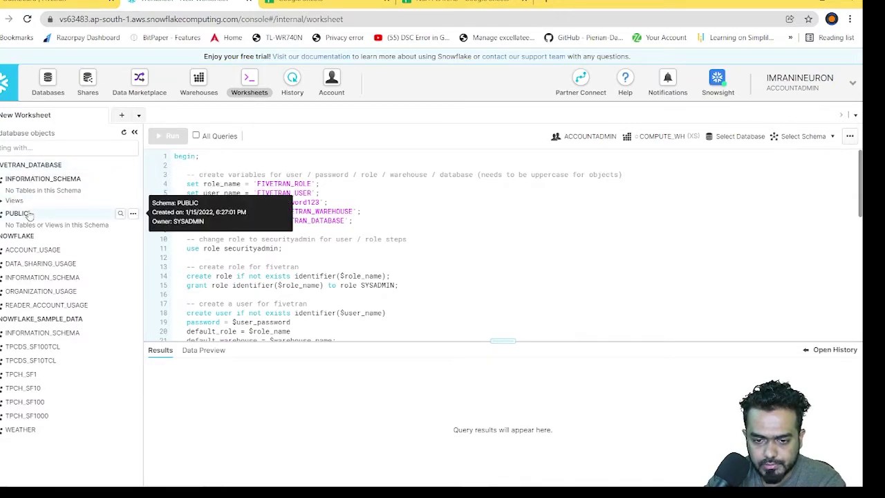
left_click(4, 203)
left_click(4, 202)
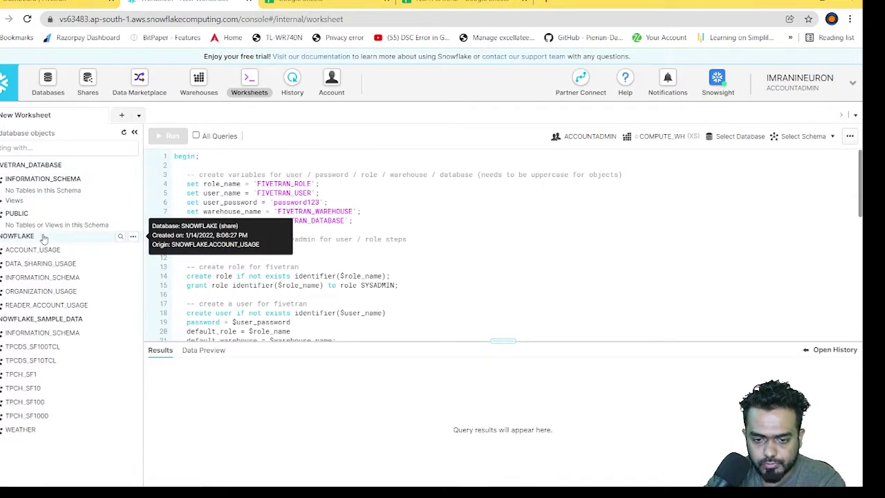
left_click_drag(54, 225, 71, 225)
scroll(392, 294, "down", 10)
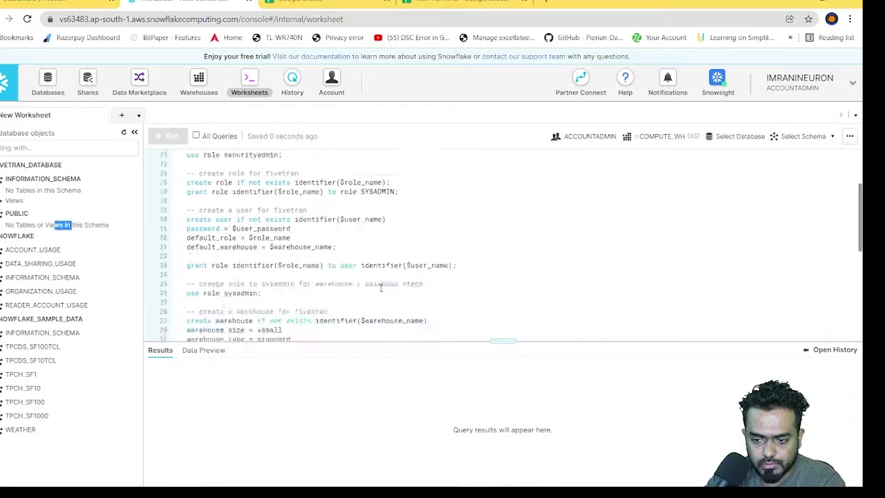
scroll(392, 291, "up", 10)
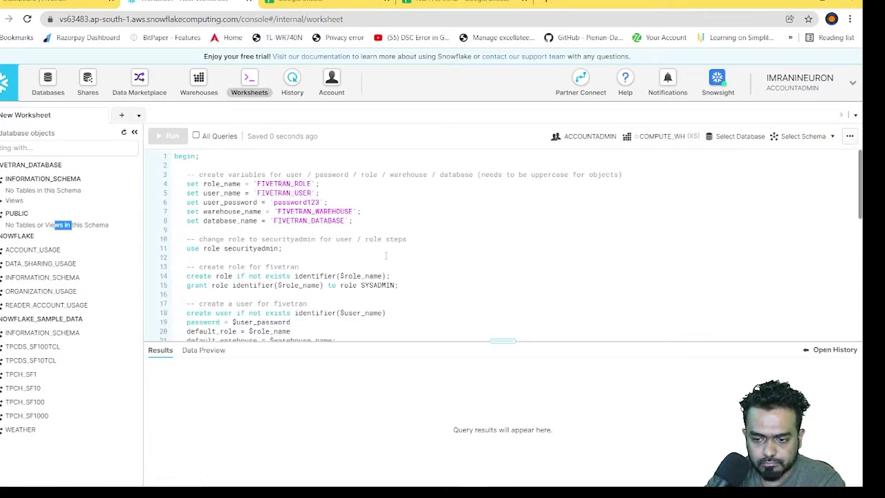
scroll(383, 256, "down", 5)
scroll(383, 255, "up", 5)
Step: Review the permanent google_sheets schema and the Destination table field, then go to the Snowflake worksheet
left_click(353, 4)
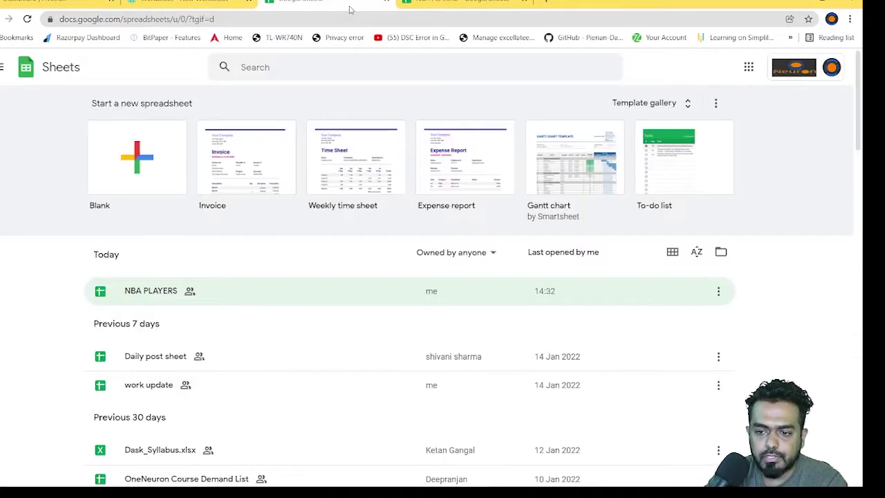
left_click(78, 6)
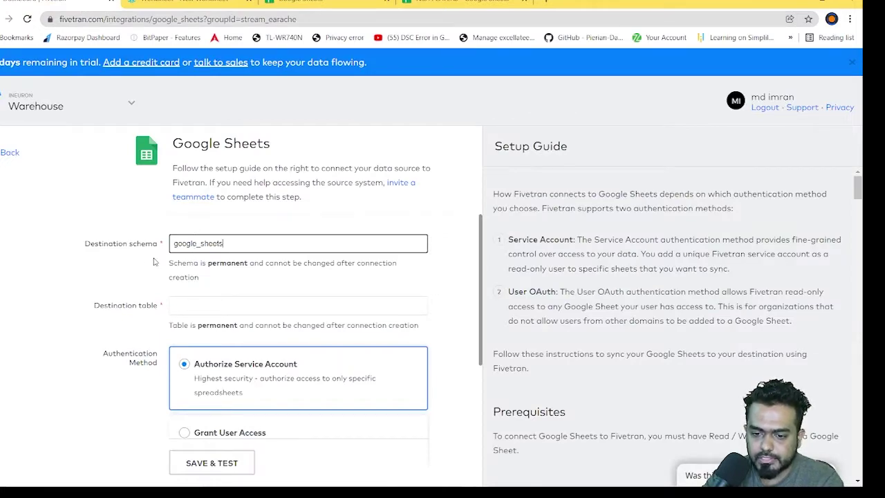
left_click_drag(199, 267, 261, 264)
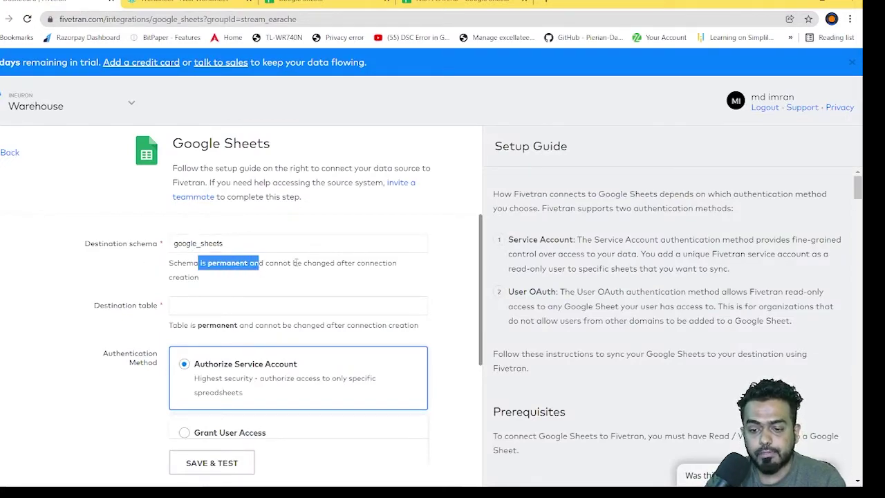
left_click(245, 244)
key("ctrl+a")
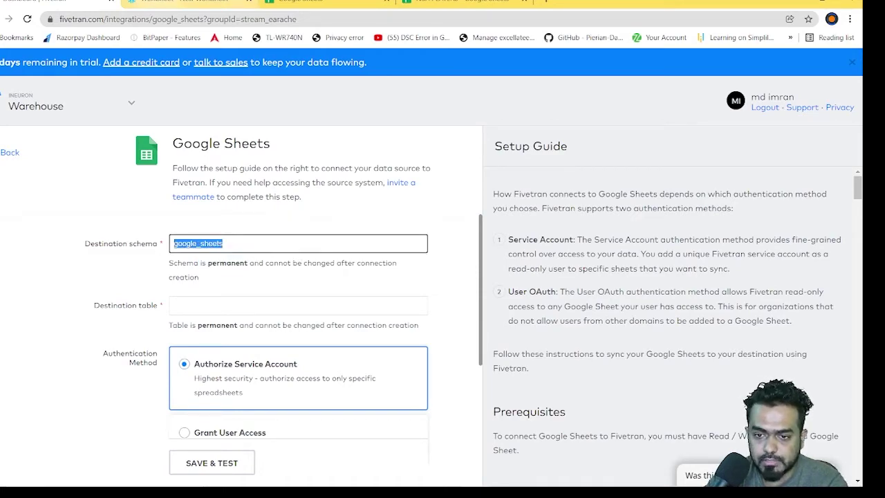
key("ctrl+Tab")
key("ctrl+shift+Tab")
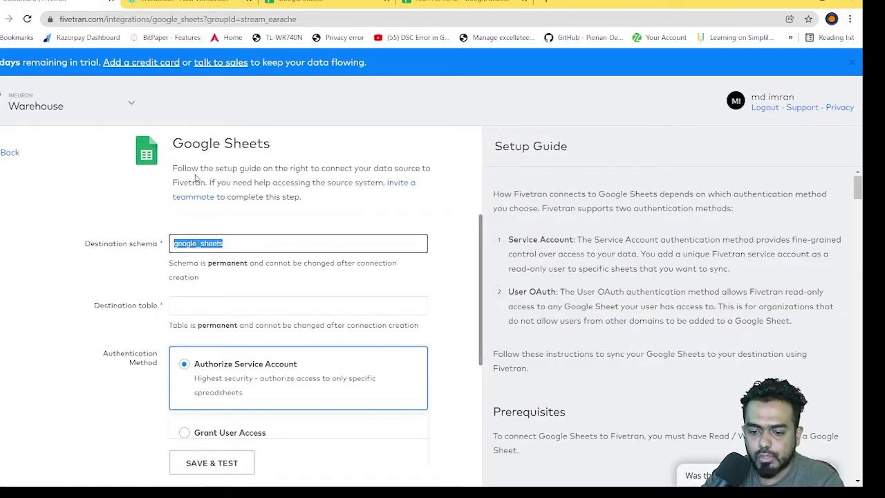
left_click(197, 308)
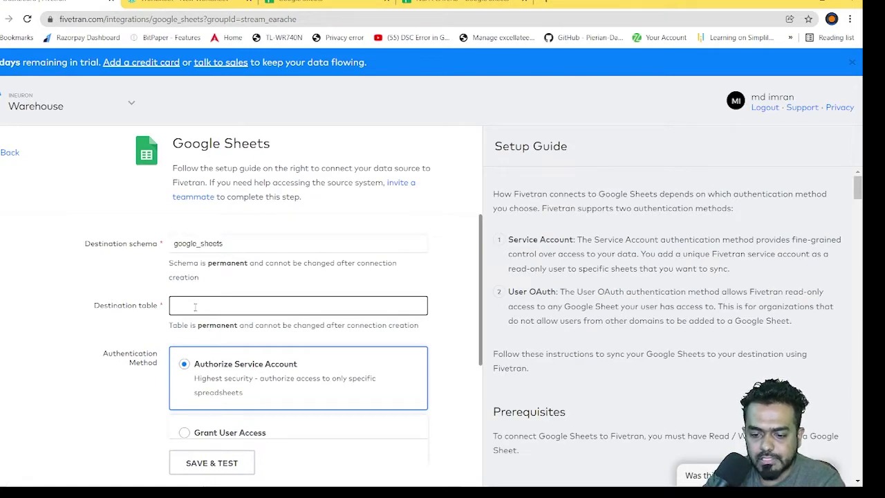
key("ctrl+Tab")
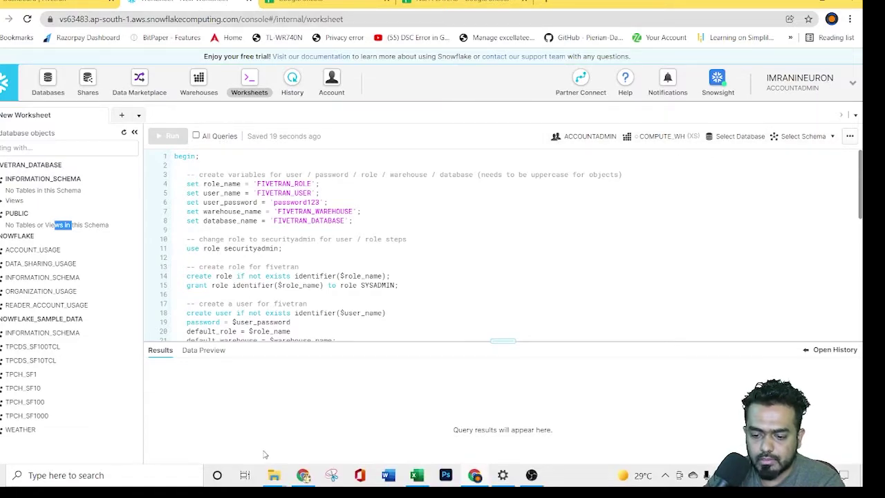
Step: In a new browser window, search 'five' and open the Fivetran website
left_click(305, 475)
type("fi")
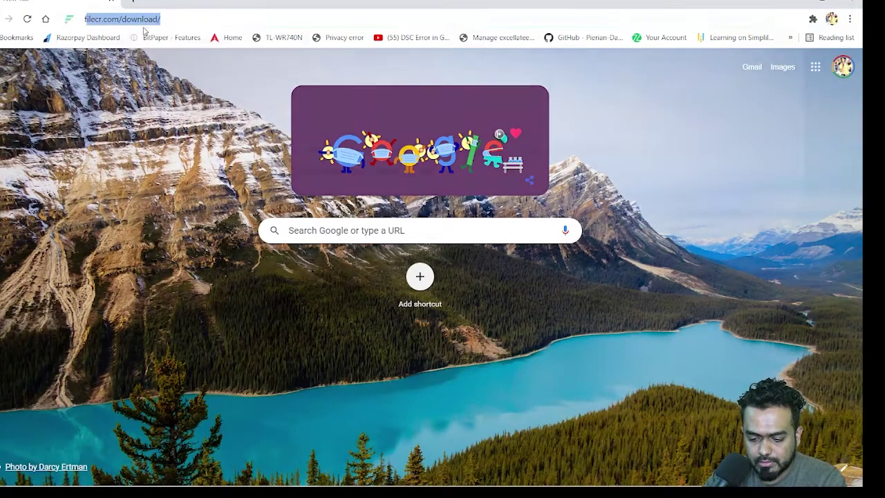
type("ve")
key("Return")
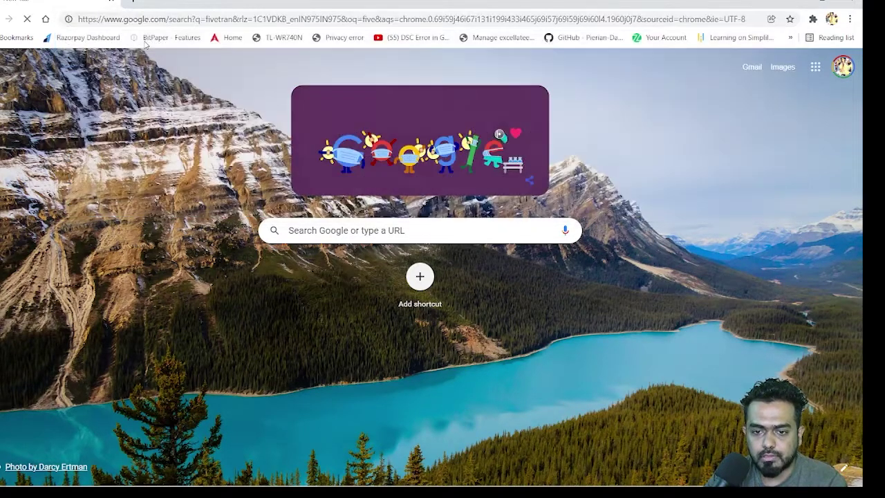
left_click(148, 374)
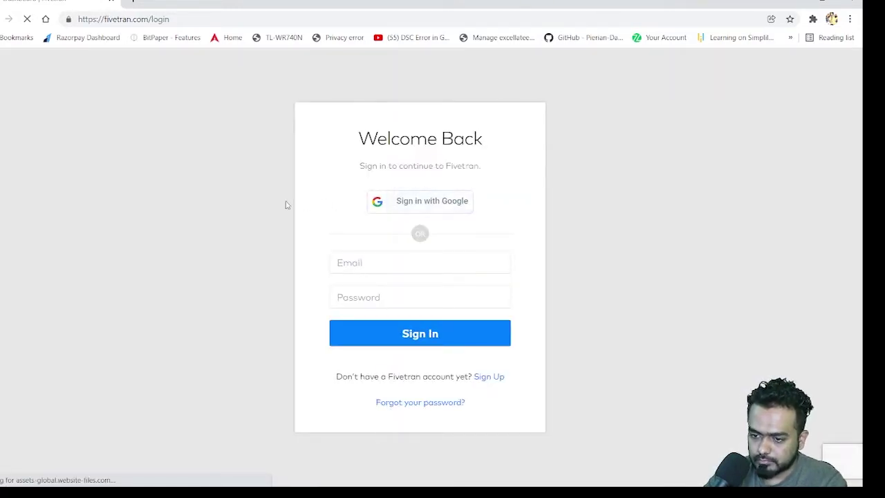
Step: Try signing in to Fivetran with a Google account, which fails, then open a blank tab
left_click(422, 203)
left_click(388, 269)
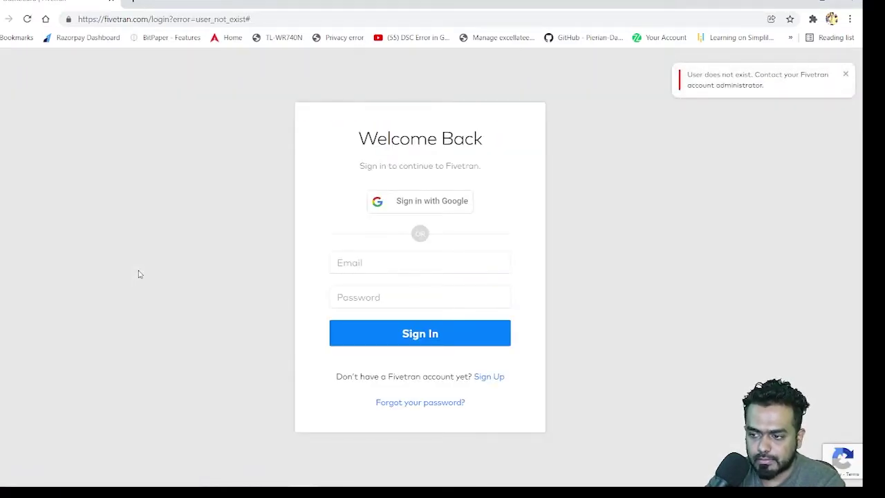
left_click(366, 263)
left_click(218, 269)
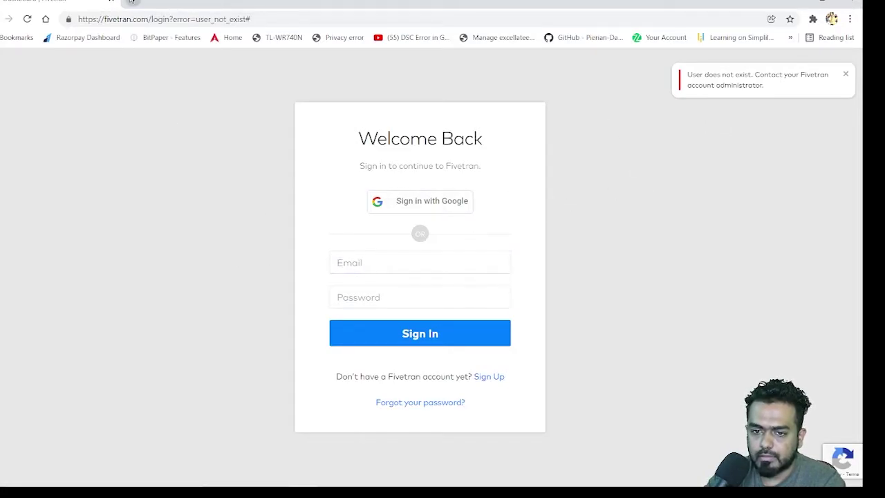
left_click(133, 3)
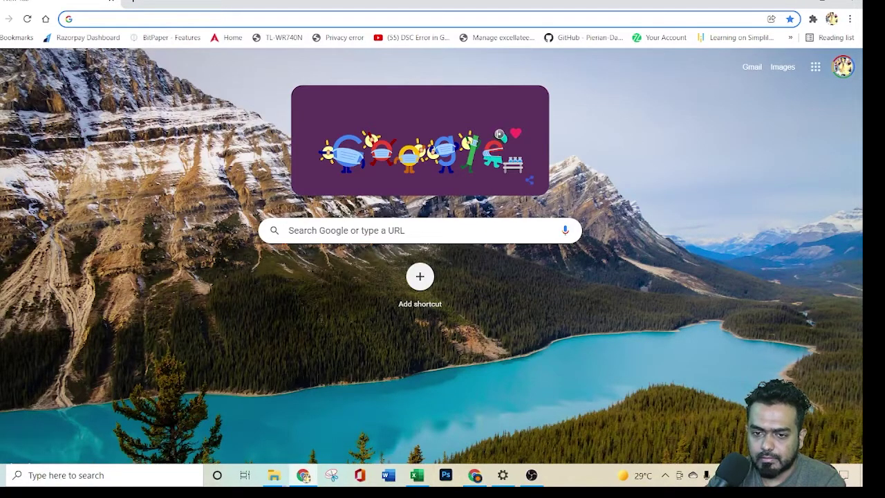
Step: Go to snowflake.com, then check the Fivetran setup script in the Snowflake worksheet
type("snowflake.com")
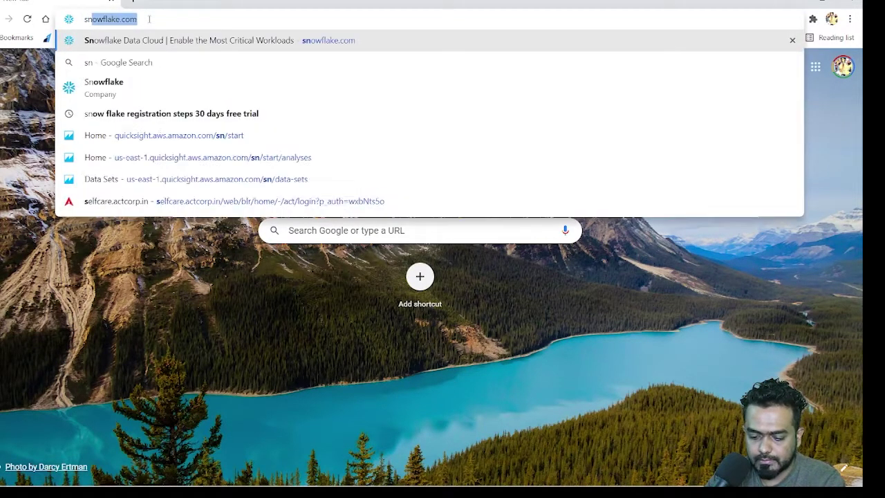
key("Return")
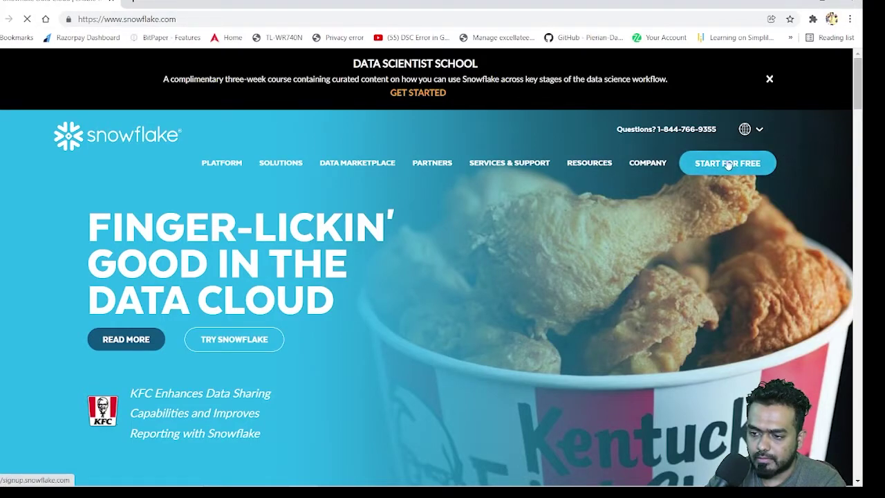
mouse_move(446, 484)
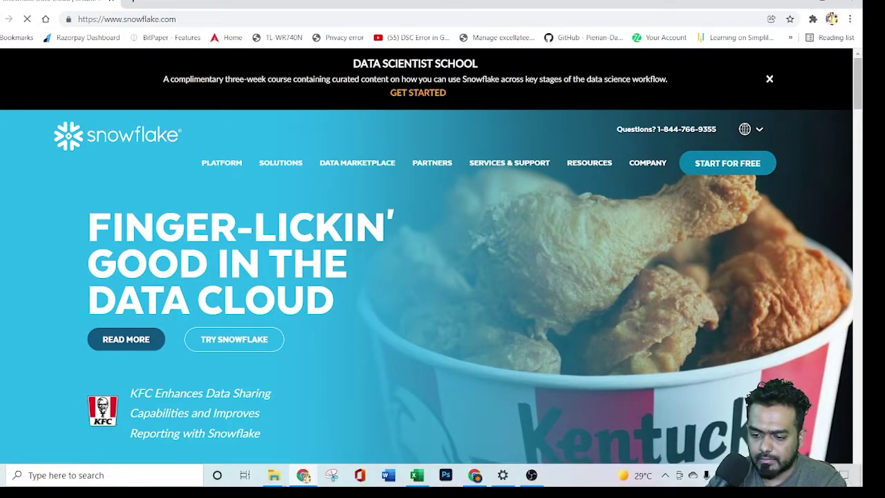
left_click(477, 476)
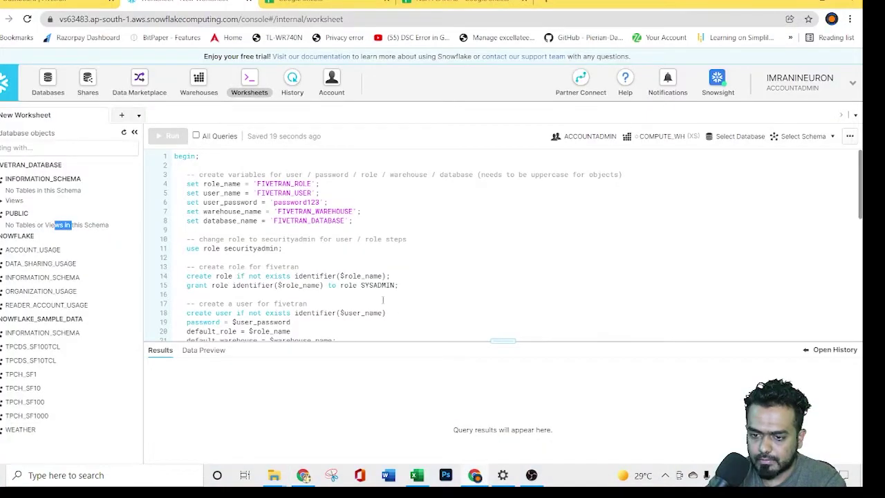
scroll(338, 289, "down", 8)
scroll(338, 289, "down", 2)
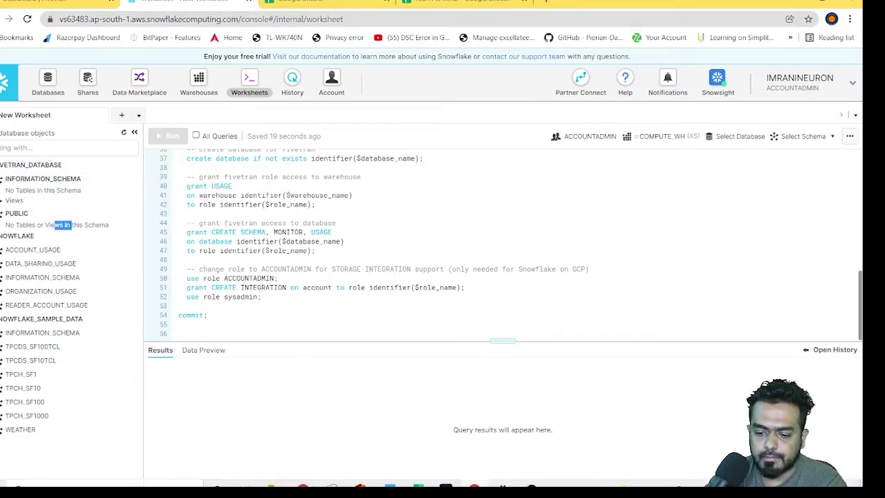
Step: Follow the signup page's 'sign in to an existing account' link, then return to the worksheet
left_click(303, 475)
scroll(603, 302, "down", 3)
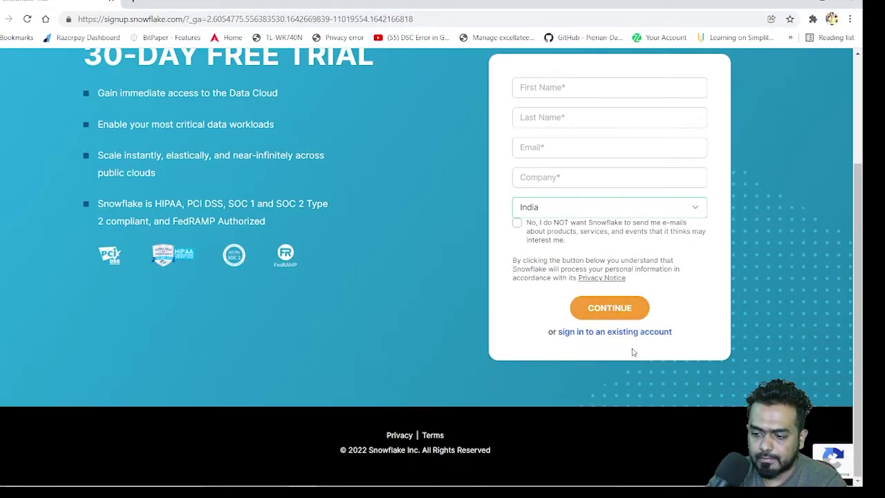
left_click(623, 335)
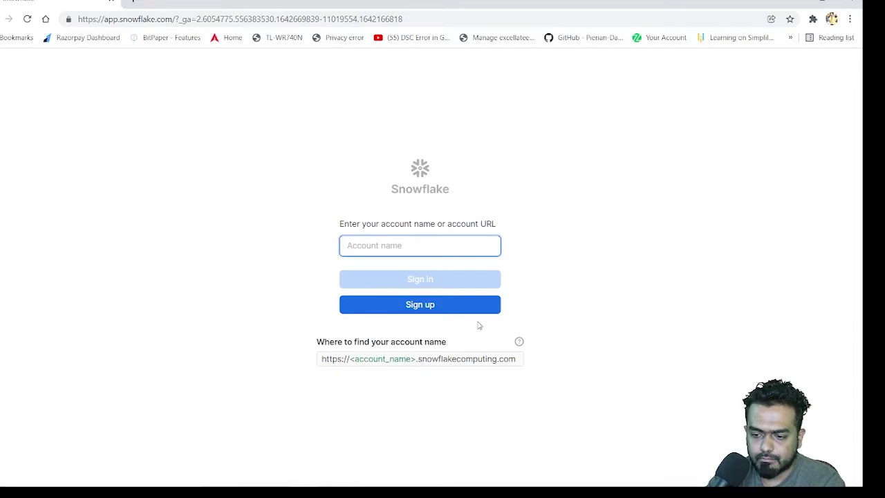
left_click(474, 482)
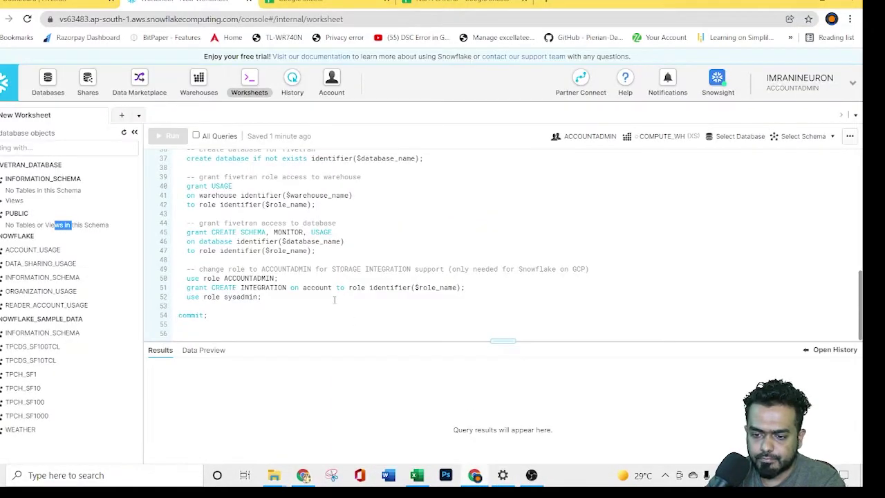
scroll(333, 299, "up", 5)
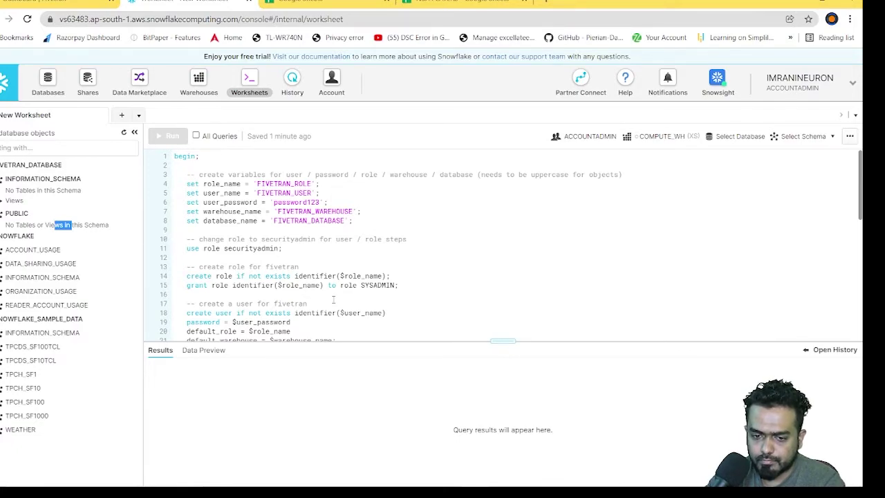
Step: Leave the Google Sheets setup and run Test Connection on the Warehouse's Snowflake destination
left_click(55, 2)
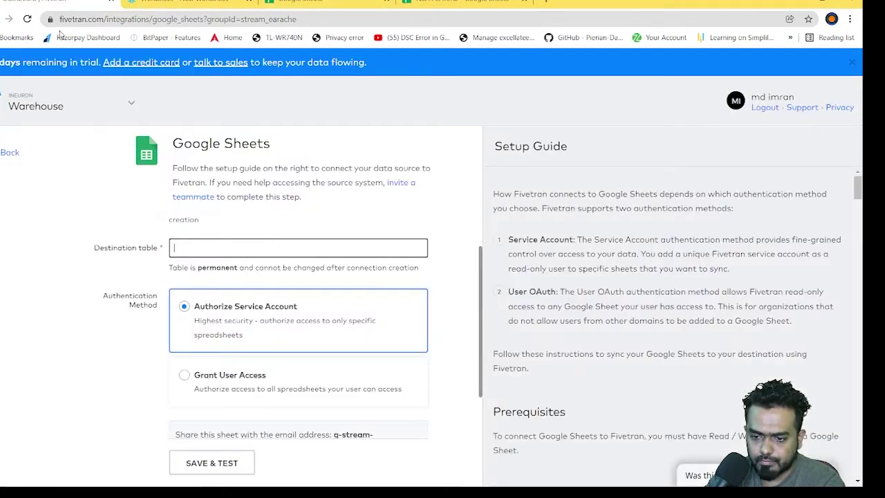
left_click(4, 153)
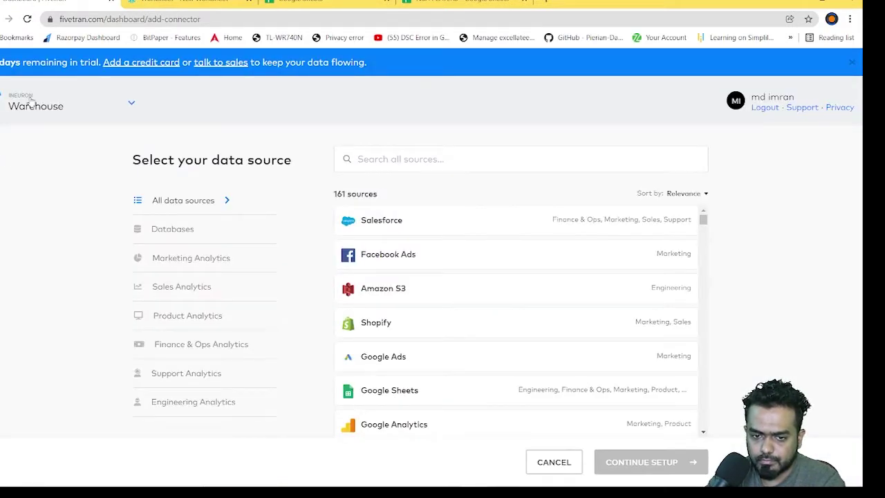
left_click(31, 102)
left_click(38, 149)
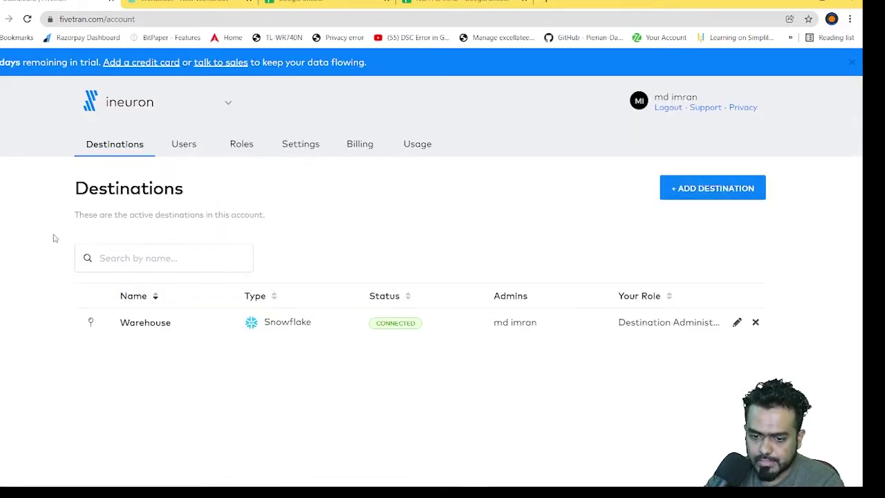
left_click(152, 326)
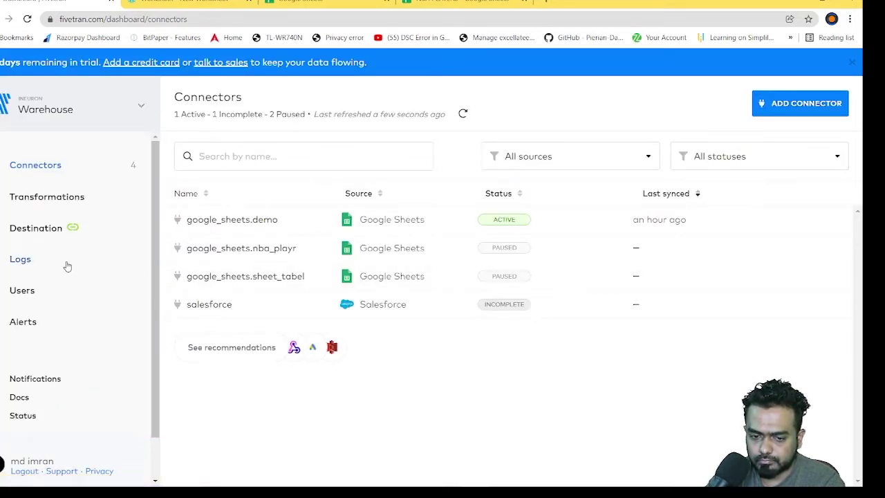
left_click(41, 228)
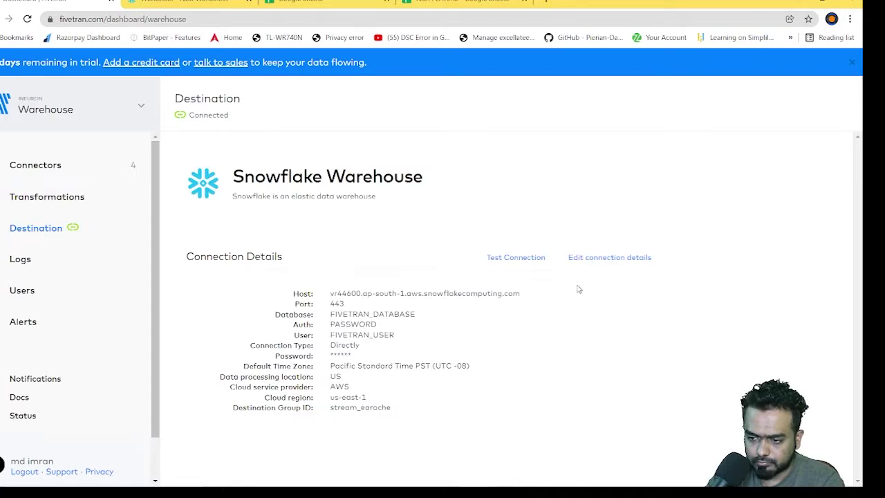
left_click(501, 260)
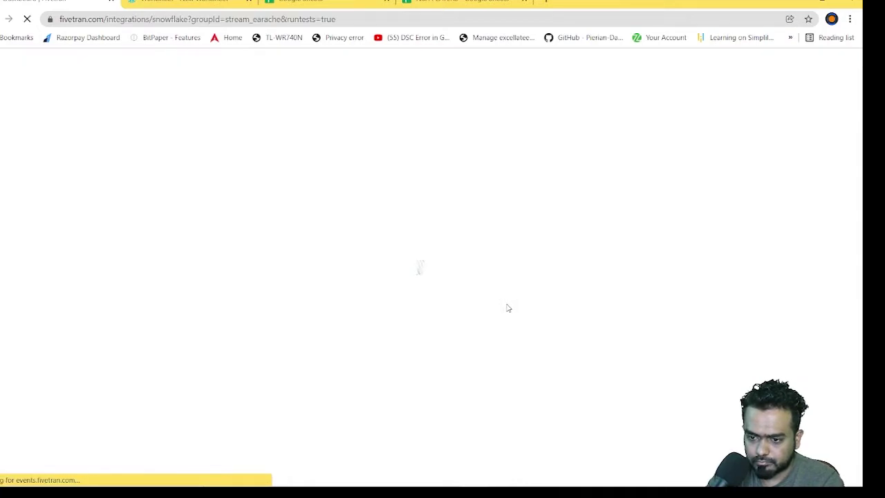
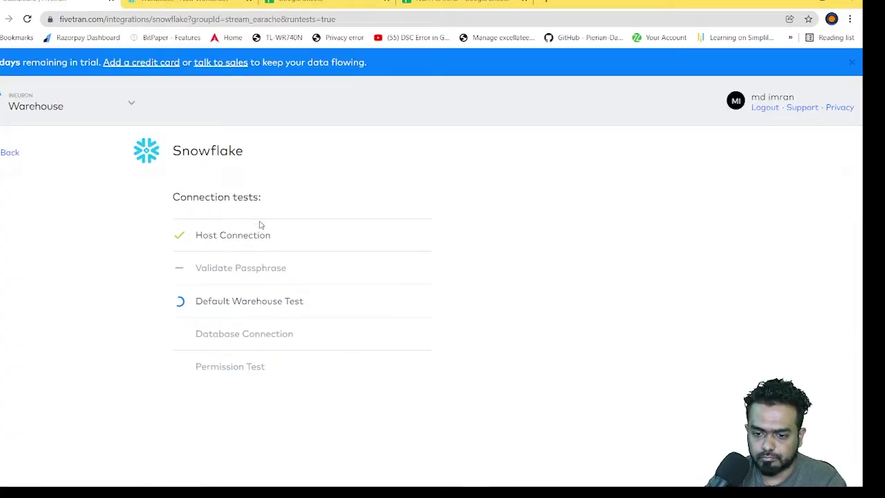
Step: Review the Fivetran setup script and its results in the Snowflake worksheet
key("ctrl+Tab")
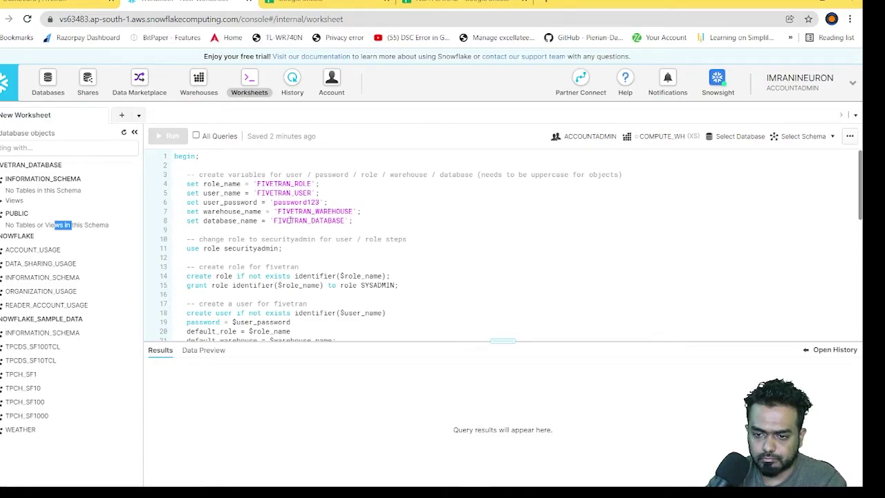
scroll(290, 220, "down", 5)
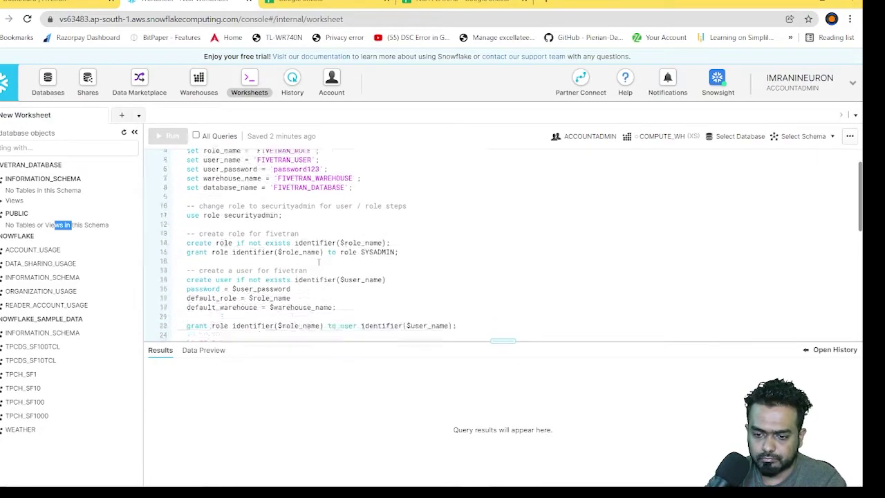
scroll(255, 326, "up", 4)
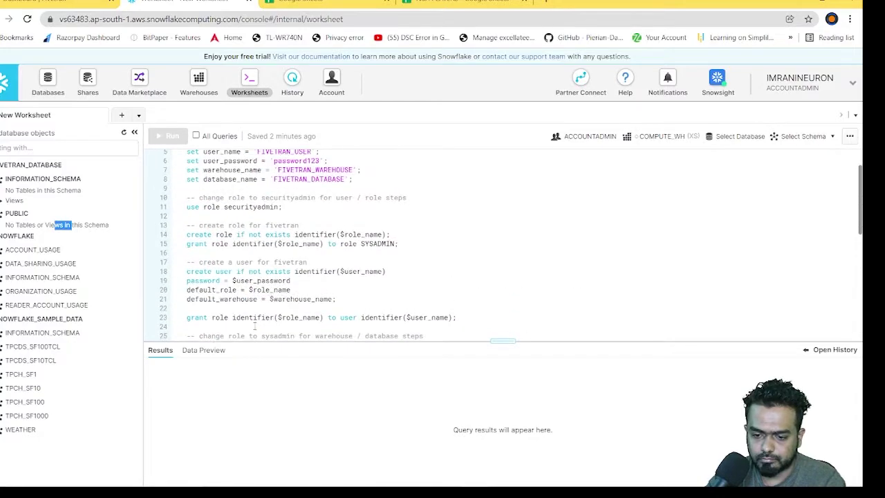
left_click(208, 351)
left_click(166, 353)
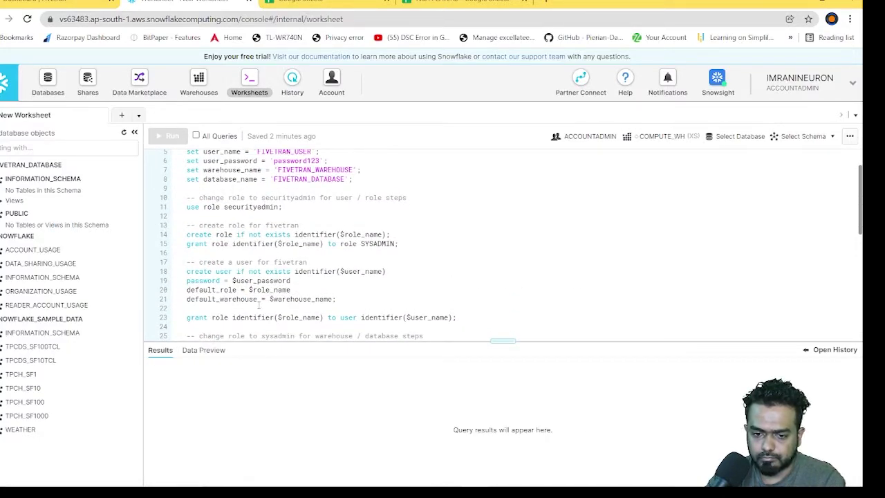
scroll(259, 304, "up", 2)
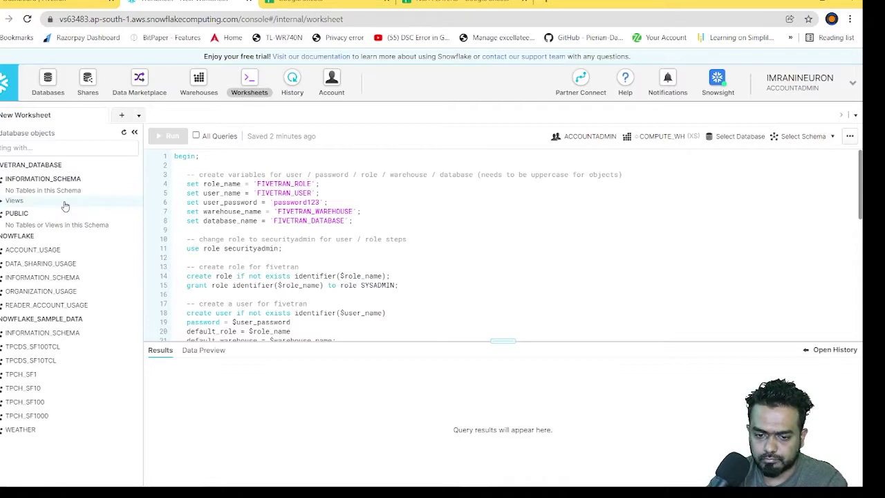
Step: Collapse the SNOWFLAKE and SNOWFLAKE_SAMPLE_DATA trees, then return to Fivetran's passed connection tests
left_click(41, 236)
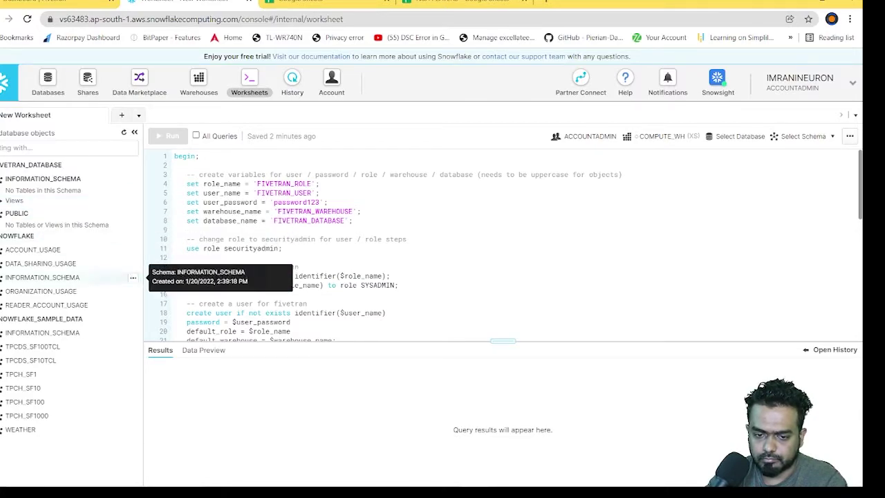
left_click(41, 250)
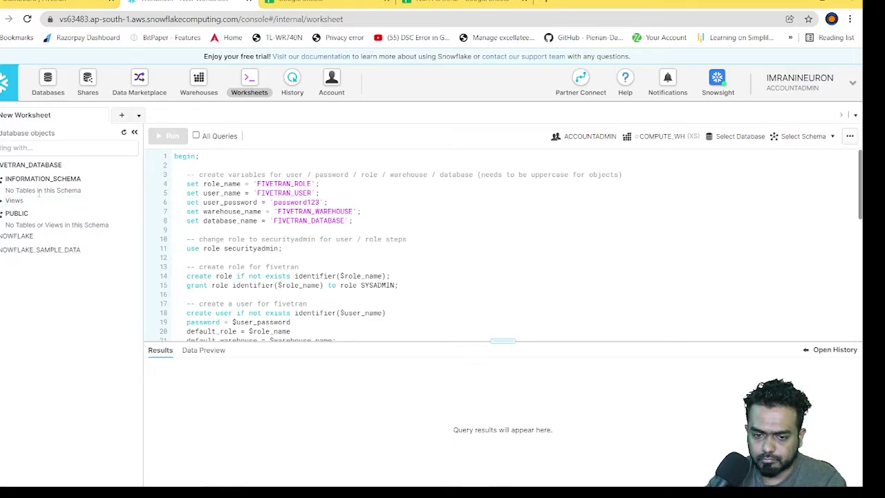
left_click(34, 3)
Step: Leave the passed tests for the Connected Snowflake Warehouse destination page, glancing at the Sheets and Snowflake tabs
scroll(375, 397, "down", 1)
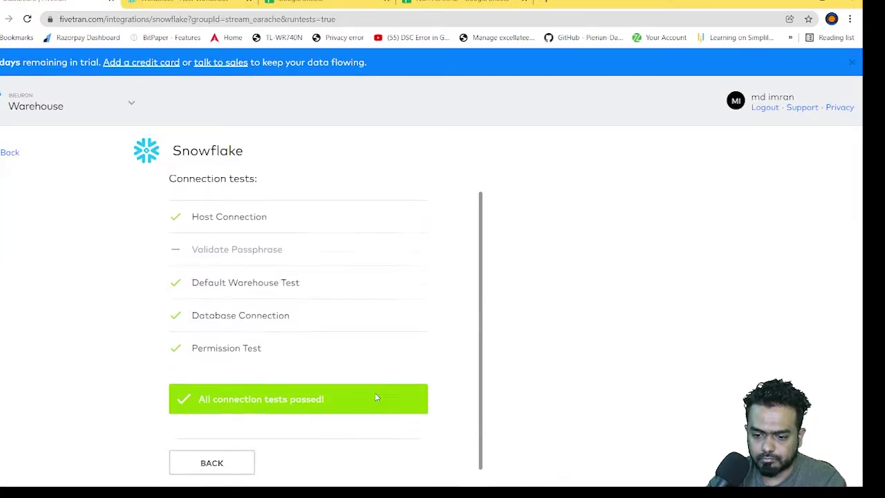
left_click(213, 464)
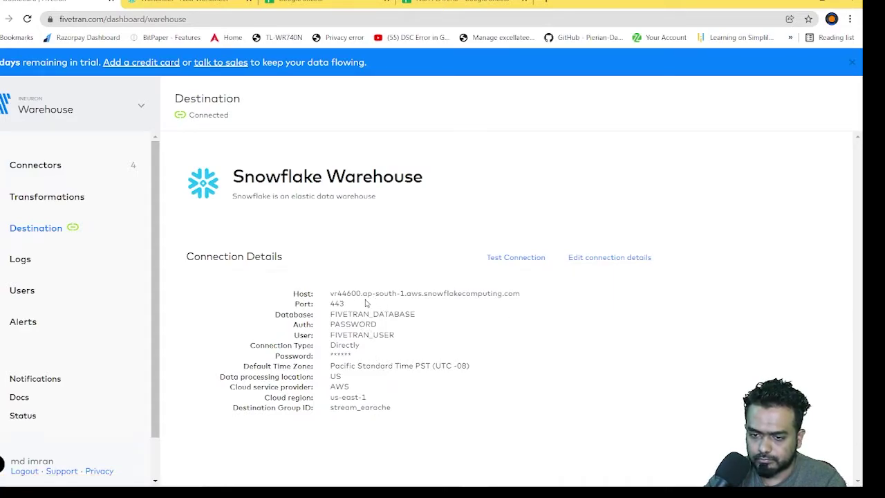
left_click(325, 2)
left_click(194, 2)
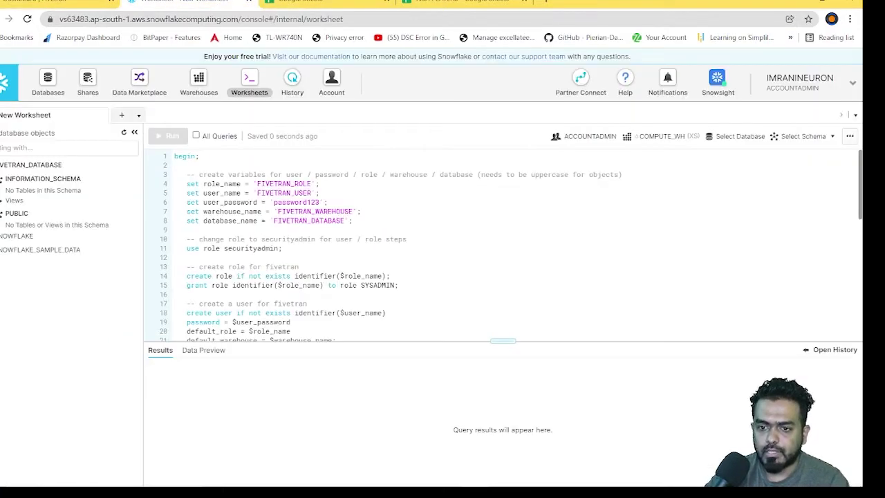
left_click(325, 2)
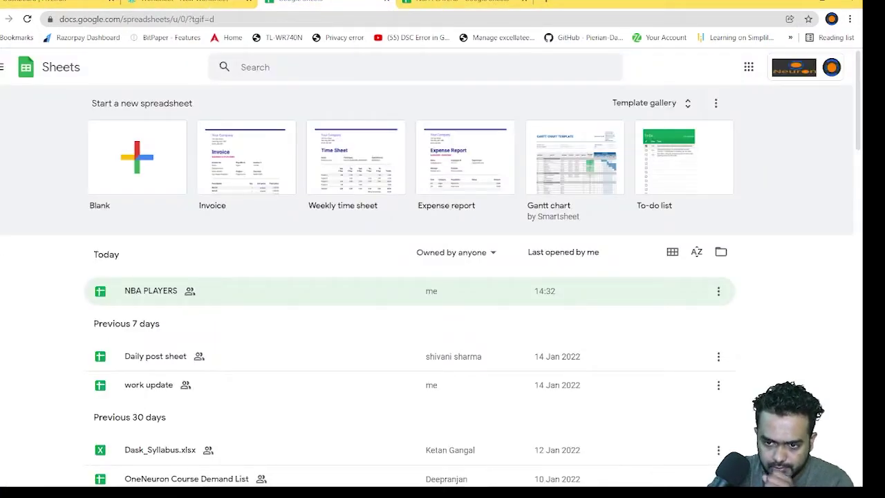
left_click(56, 2)
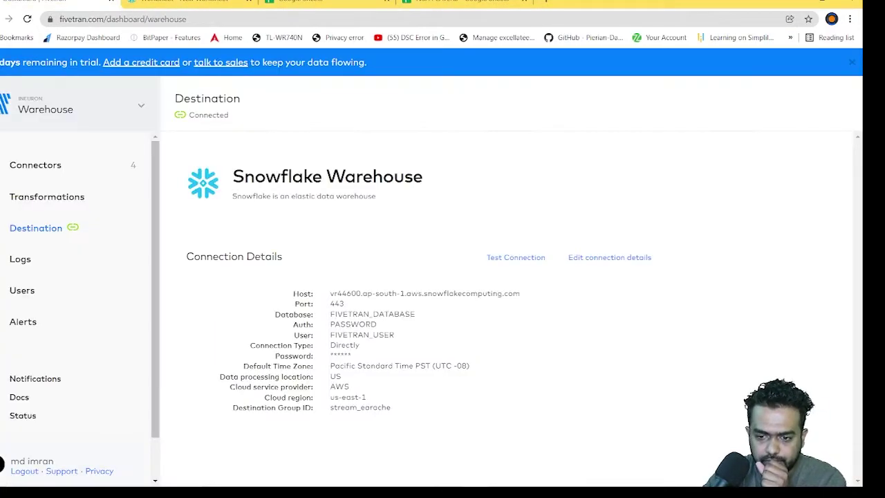
left_click(29, 164)
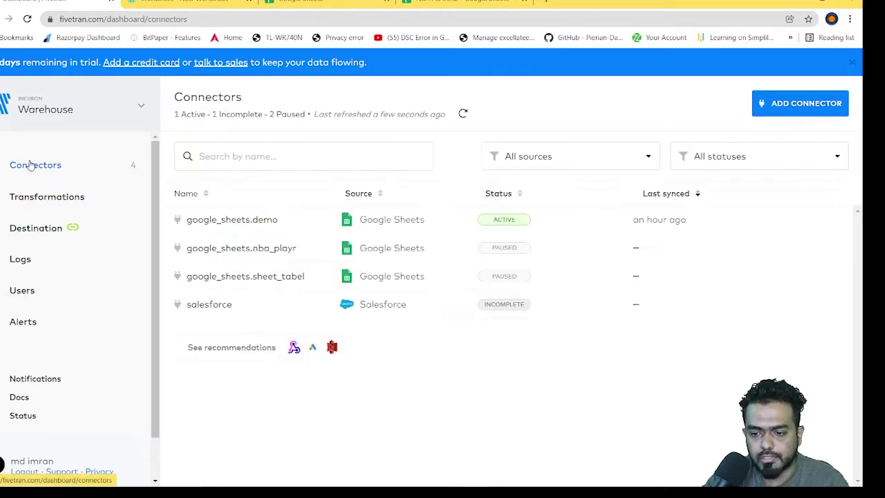
Step: Add a new Google Sheets connector and continue to its setup form
left_click(806, 105)
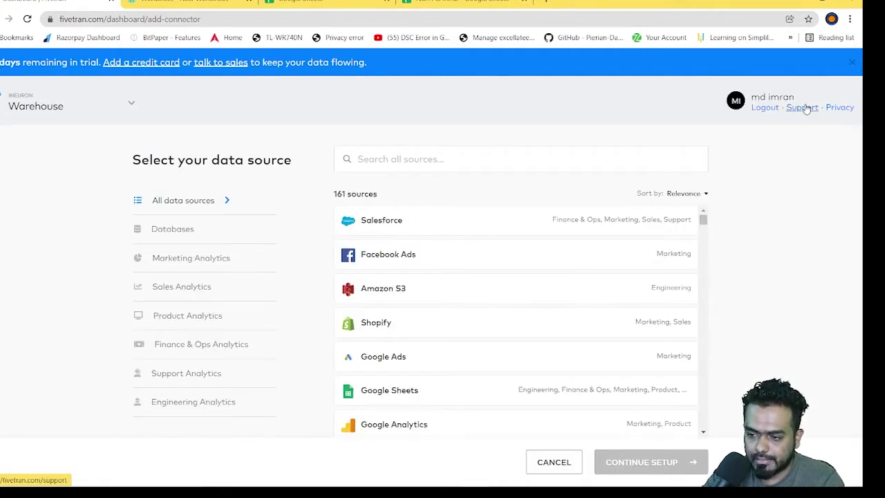
scroll(409, 276, "down", 3)
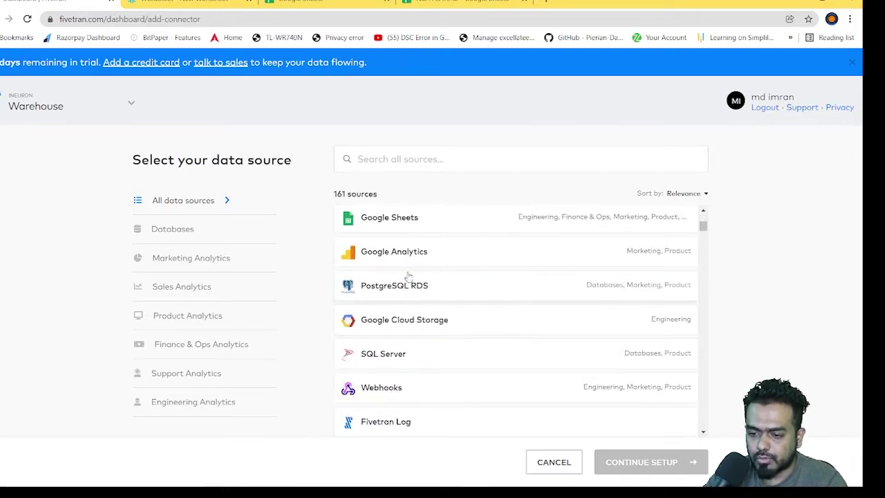
left_click(433, 219)
left_click(639, 464)
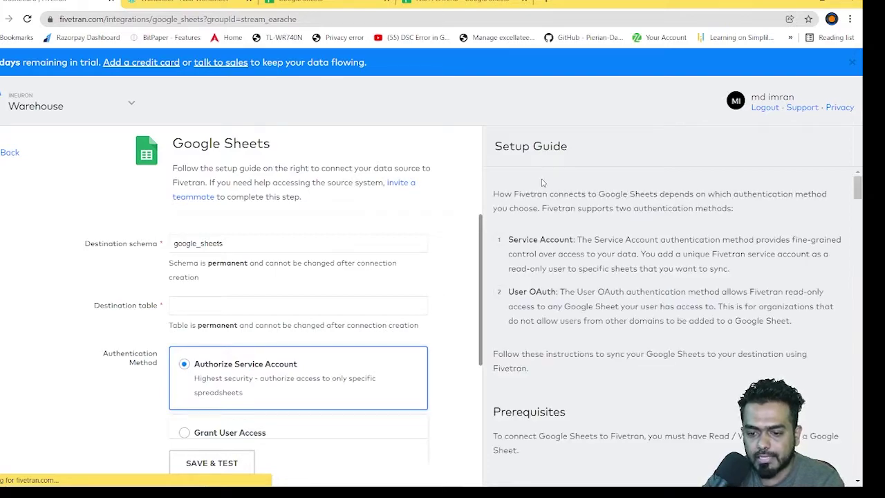
Step: Read through the Google Sheets setup guide and focus the Destination table field
scroll(543, 182, "down", 4)
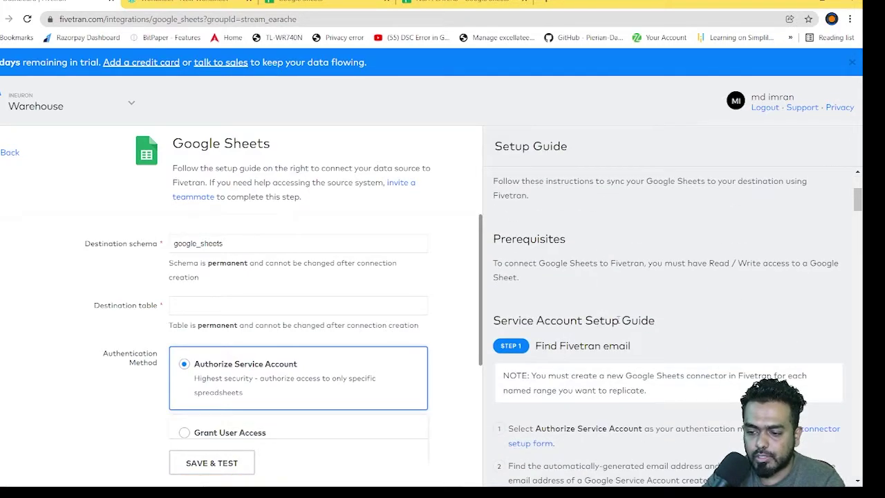
scroll(643, 314, "down", 3)
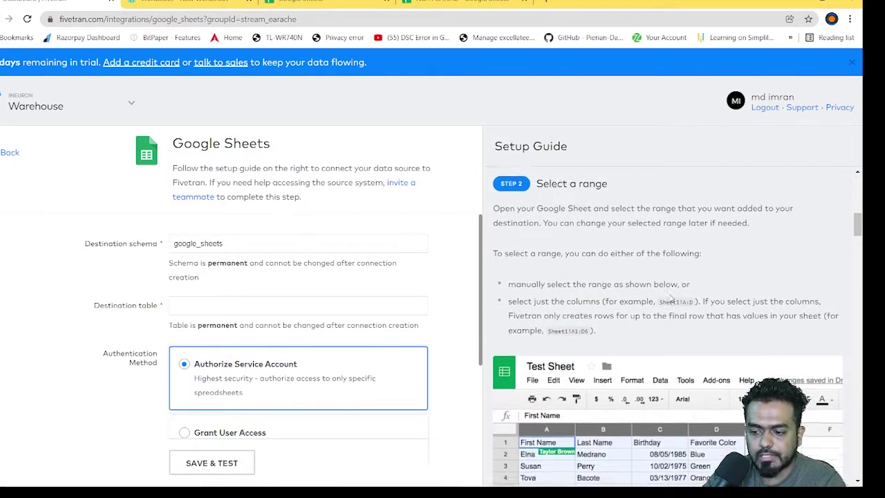
scroll(667, 295, "up", 5)
scroll(667, 295, "up", 3)
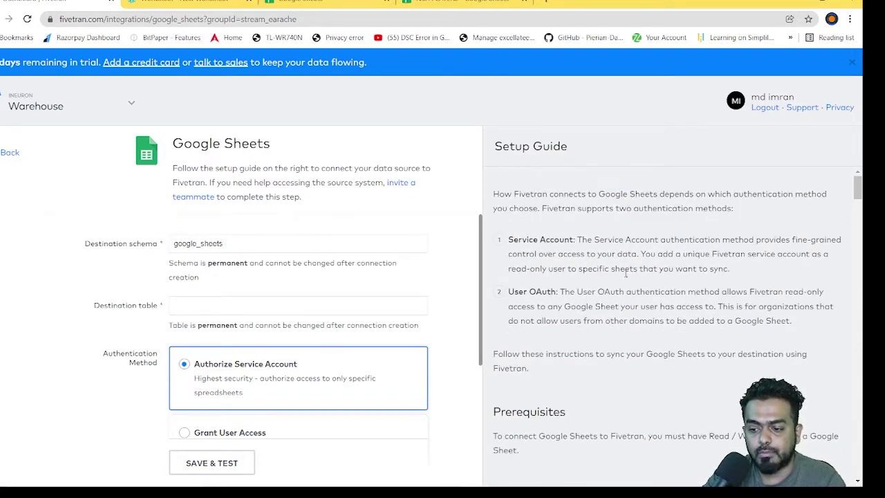
scroll(625, 274, "down", 10)
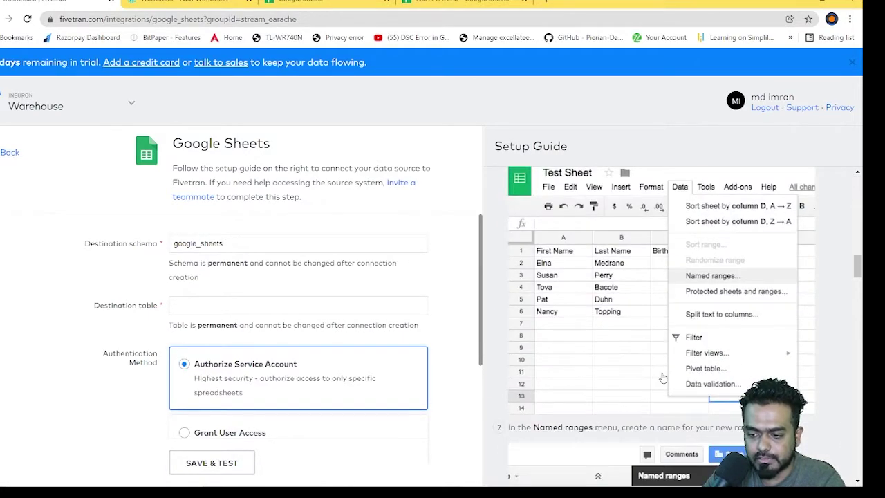
scroll(662, 378, "up", 10)
scroll(662, 377, "down", 8)
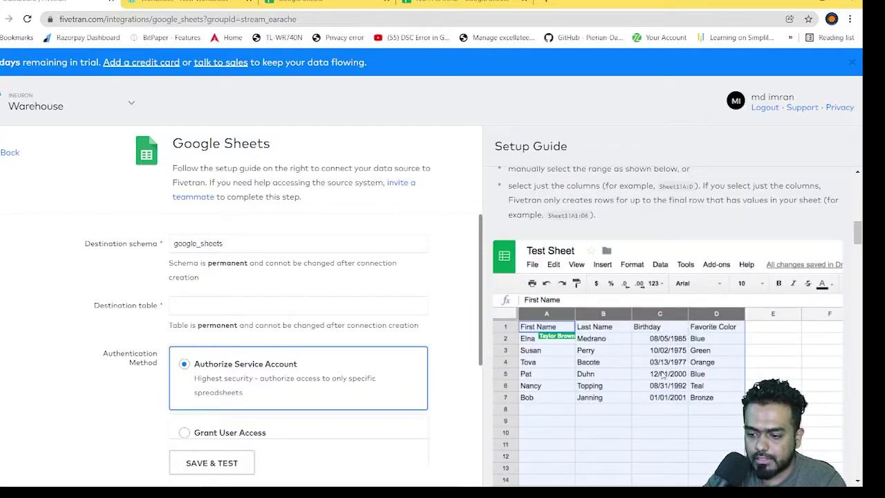
scroll(662, 373, "up", 10)
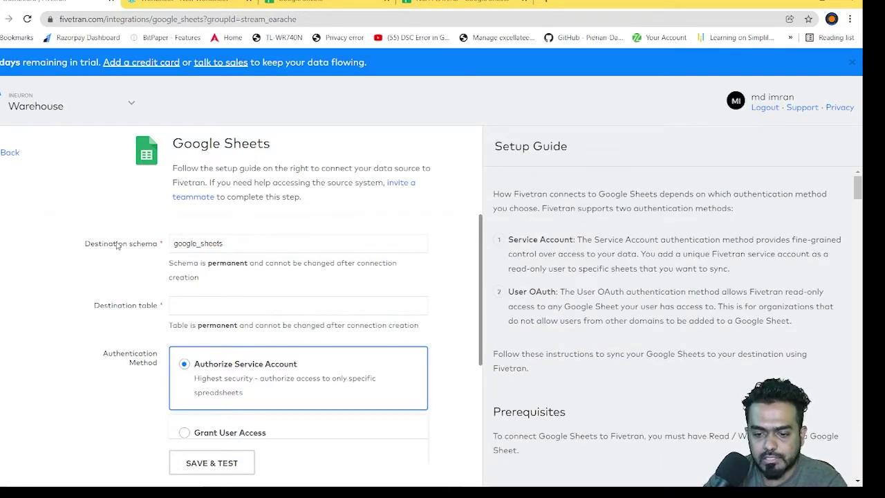
left_click(196, 306)
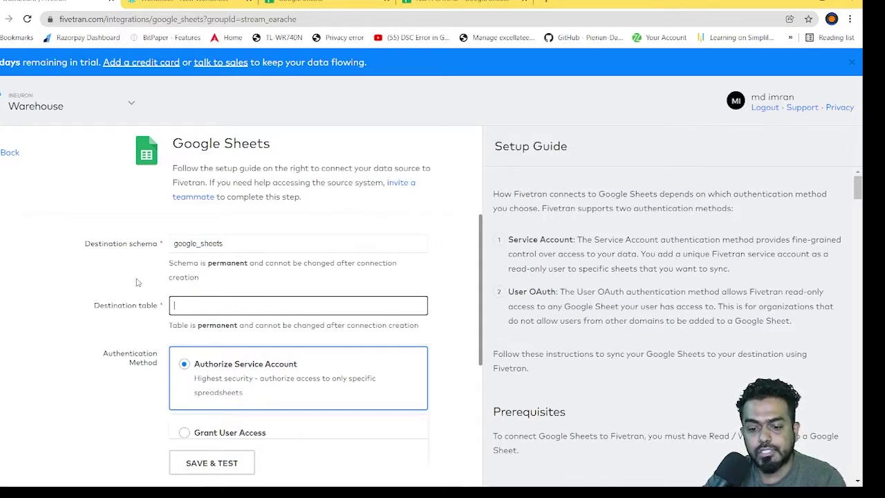
Step: Point out the Destination schema, Destination table and authentication method fields
left_click_drag(94, 243, 148, 245)
left_click_drag(99, 305, 142, 308)
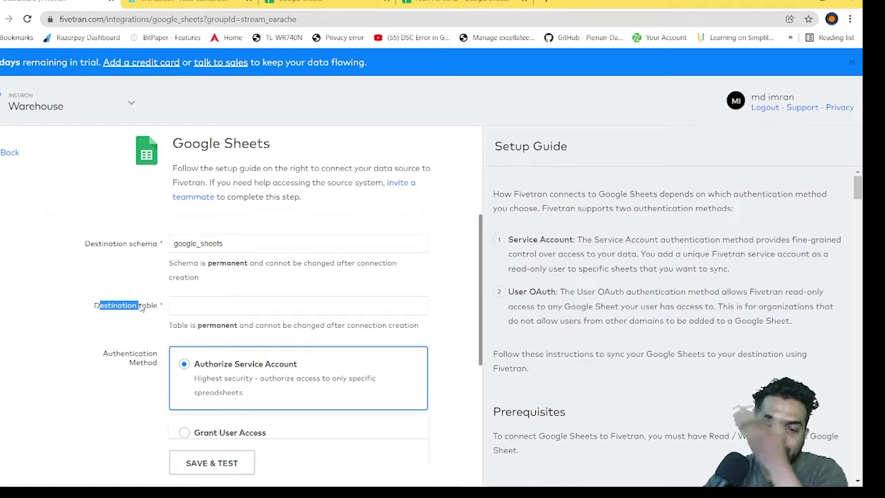
scroll(341, 309, "down", 2)
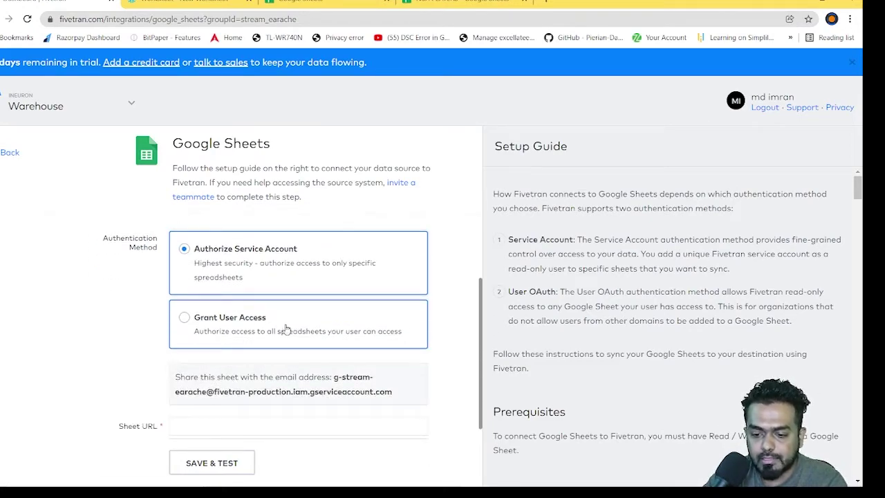
left_click_drag(117, 239, 143, 247)
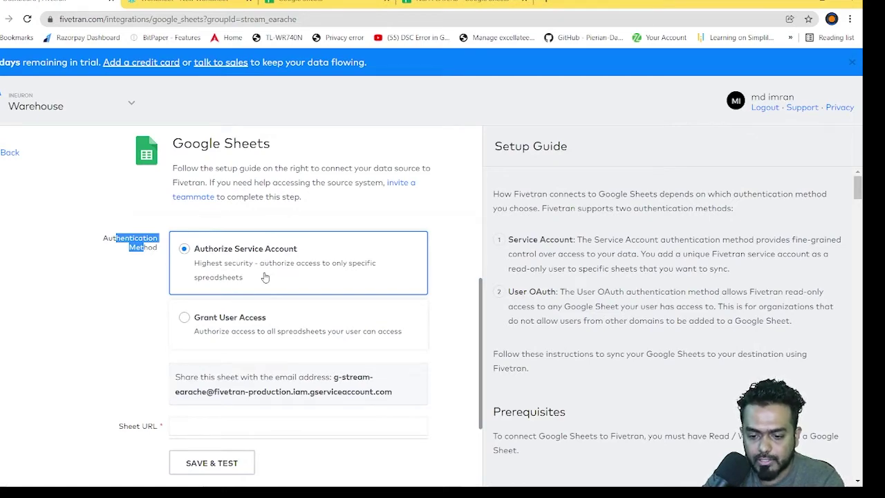
scroll(265, 276, "down", 2)
scroll(259, 325, "up", 2)
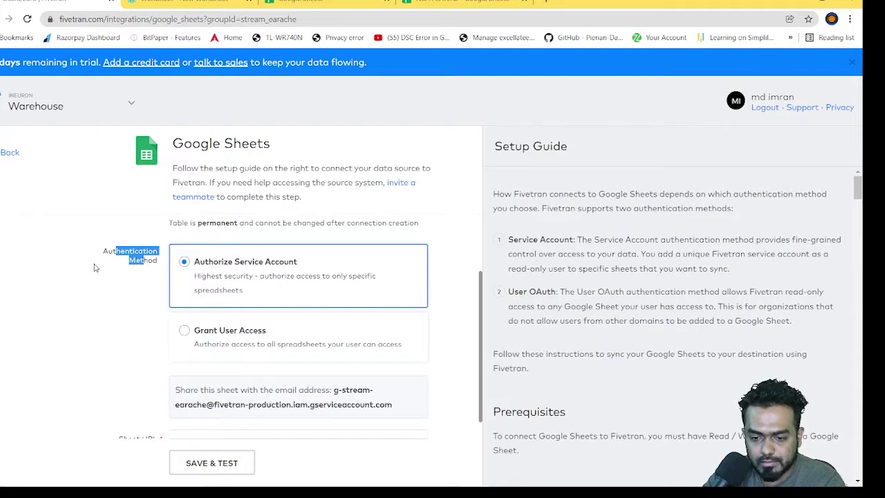
scroll(95, 267, "down", 2)
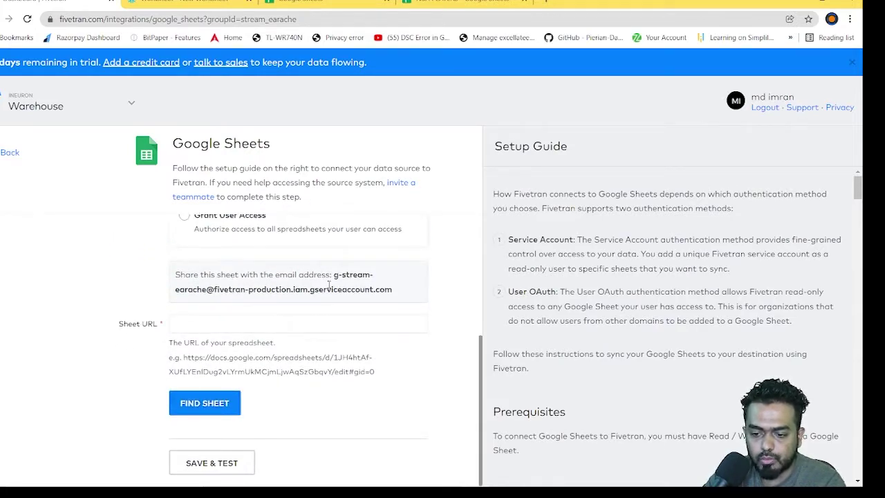
Step: Copy the service-account e-mail from the 'Share this sheet' box
left_click_drag(332, 275, 391, 290)
right_click(377, 289)
left_click(387, 296)
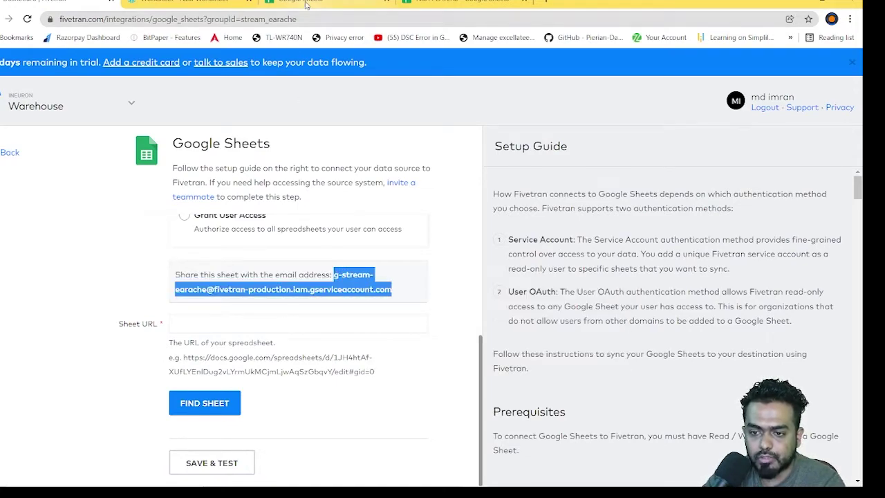
left_click(311, 2)
Step: Open the NBA PLAYERS spreadsheet and briefly check its sharing settings
left_click(453, 2)
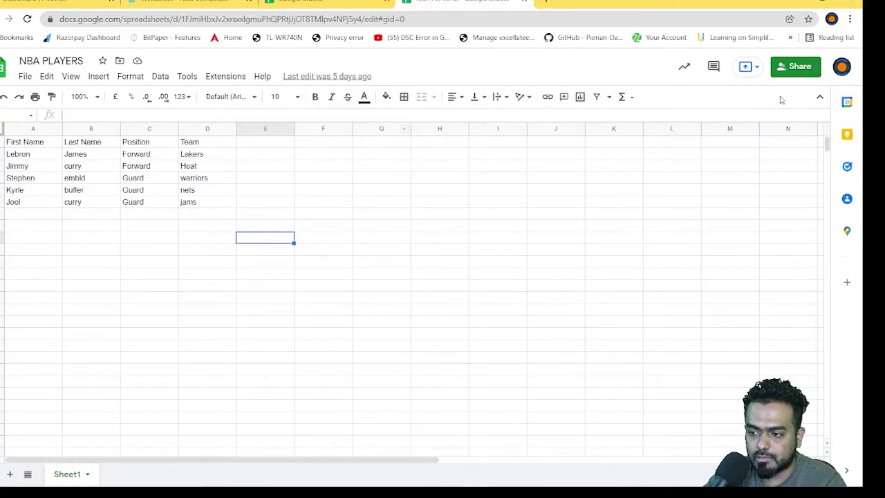
left_click(795, 68)
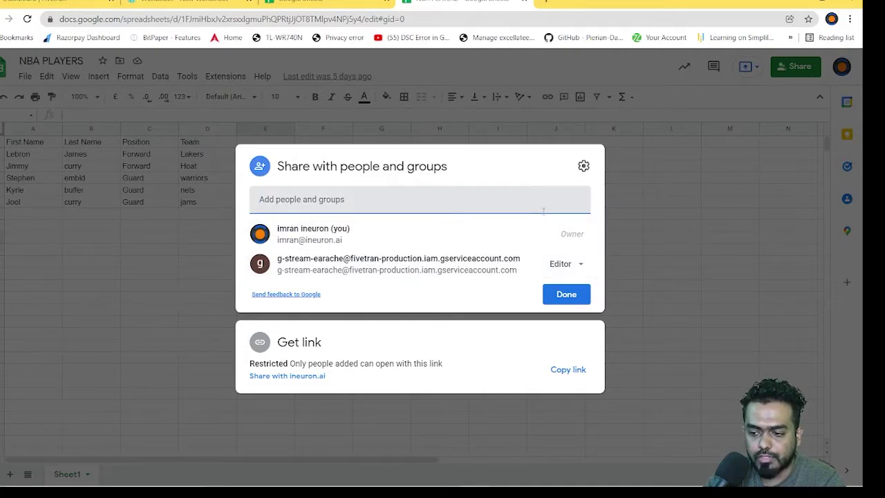
left_click(566, 295)
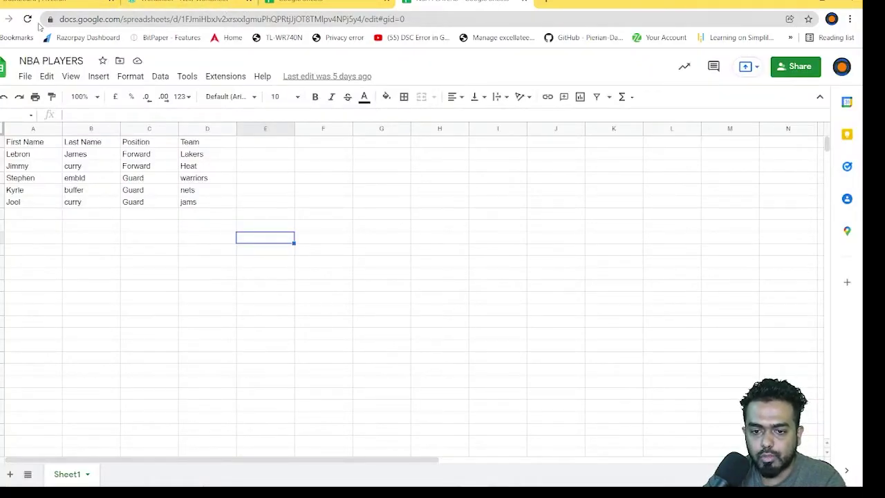
left_click(412, 20)
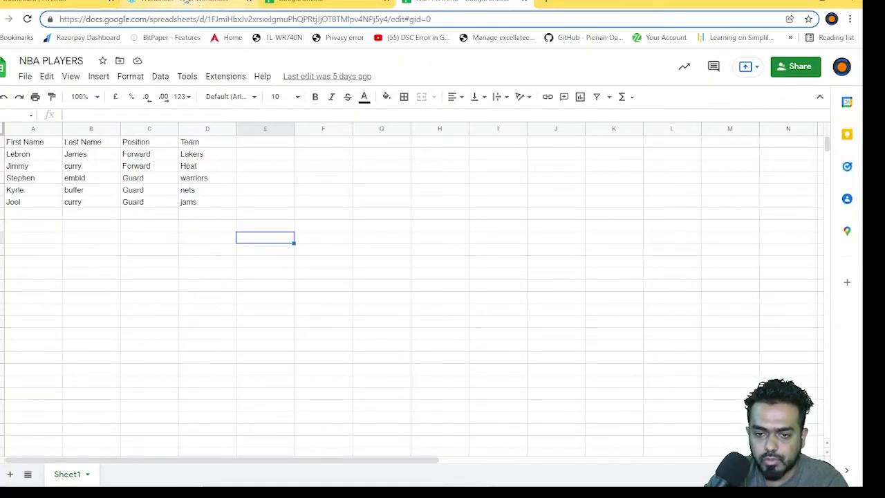
Step: Copy the full service-account e-mail again from the Fivetran form
left_click(56, 3)
left_click(210, 328)
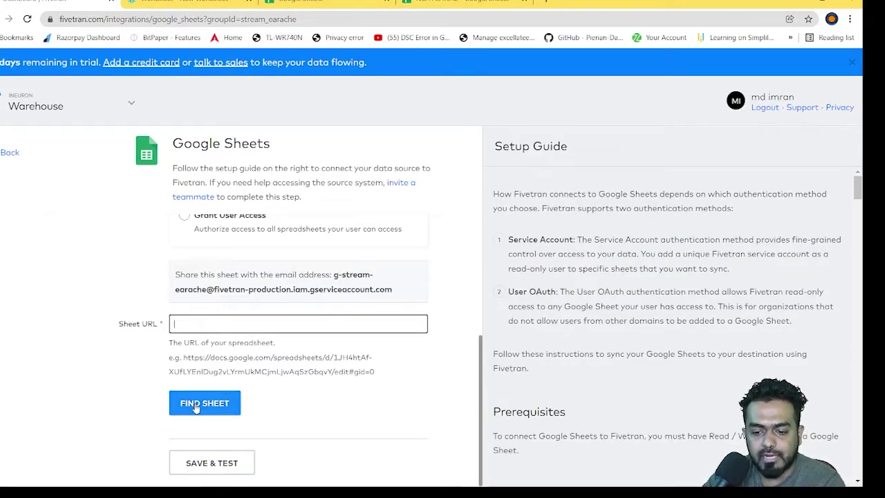
scroll(335, 402, "up", 3)
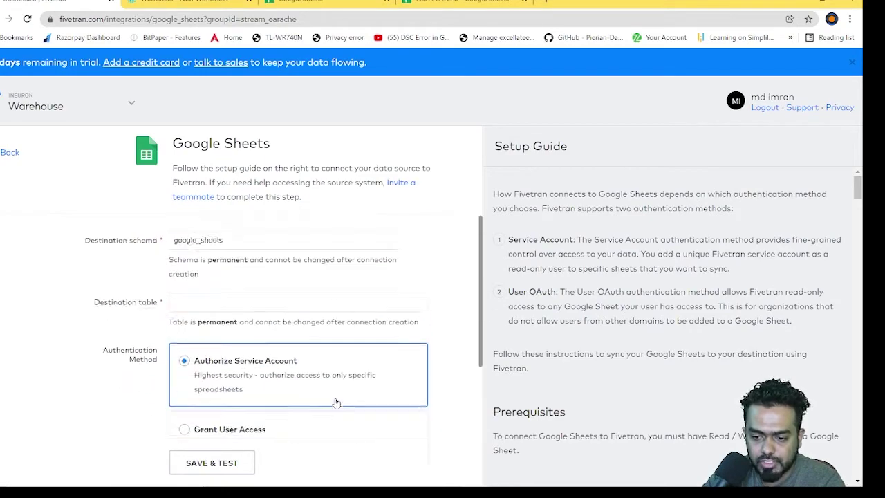
scroll(336, 401, "down", 3)
scroll(335, 399, "up", 2)
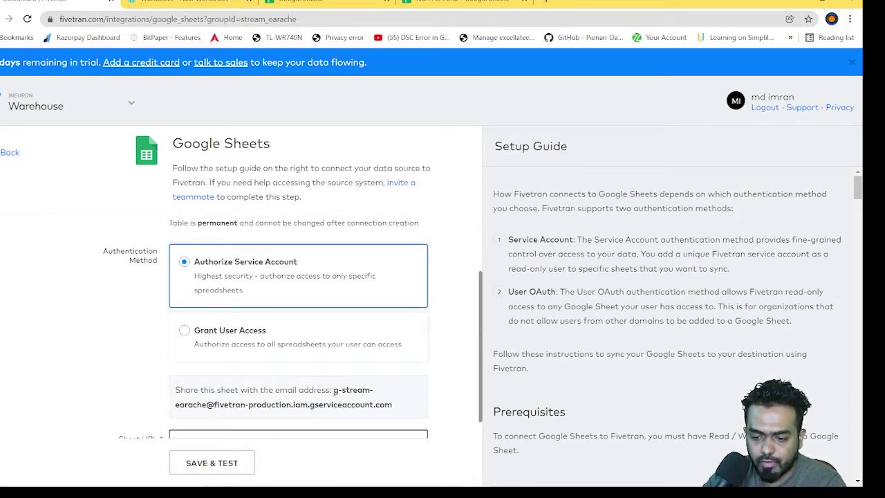
left_click_drag(334, 392, 397, 408)
right_click(360, 401)
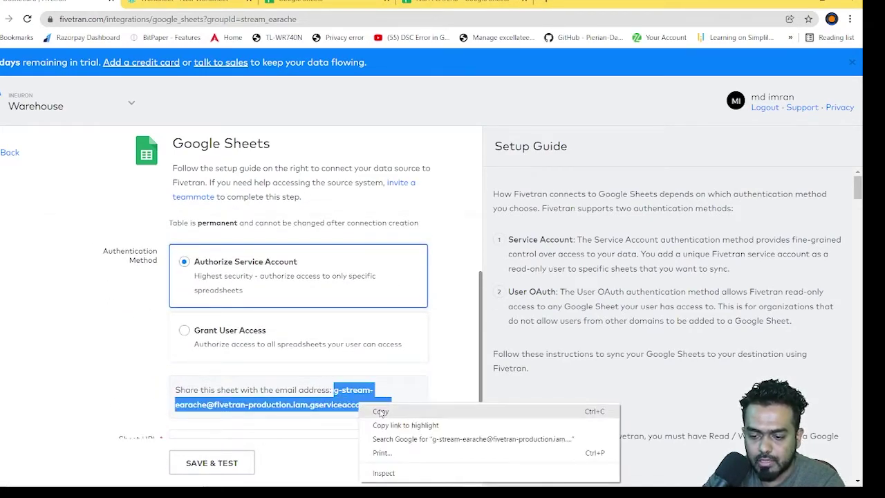
left_click(381, 411)
Step: Share NBA PLAYERS with the service-account e-mail as Editor, confirming sharing outside the organisation
left_click(422, 5)
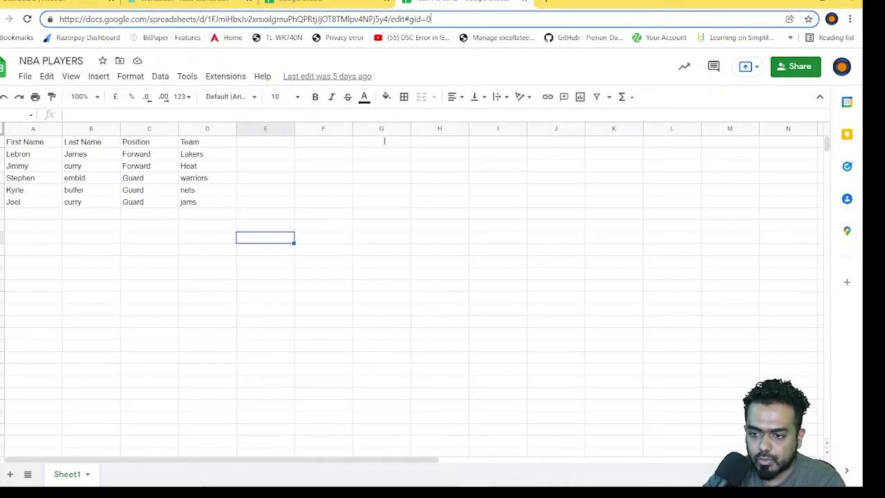
left_click(800, 67)
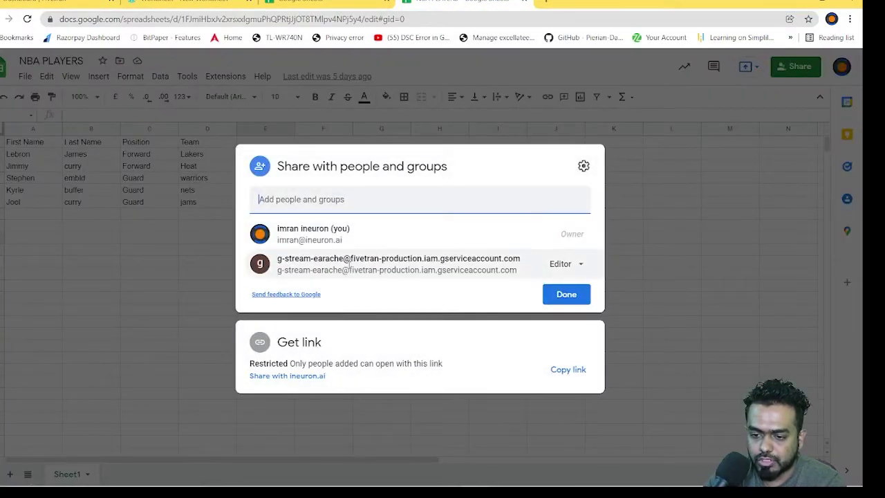
left_click(321, 201)
key("ctrl+v")
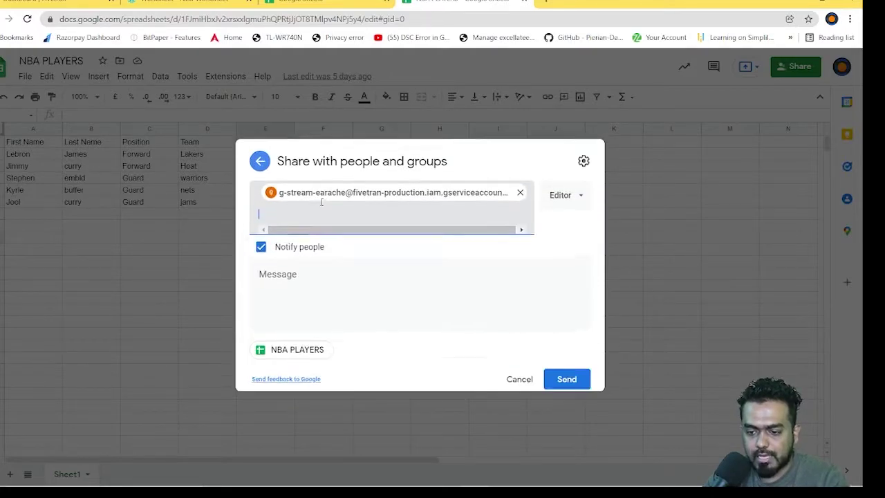
left_click(581, 386)
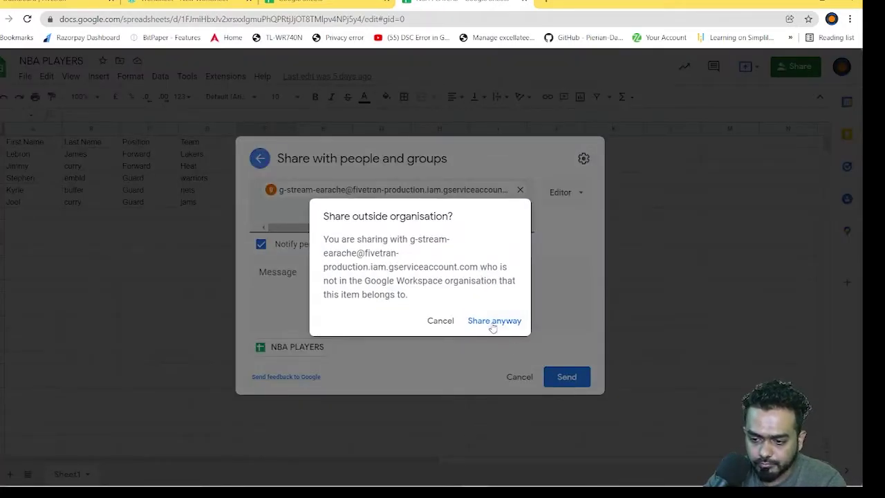
left_click(493, 322)
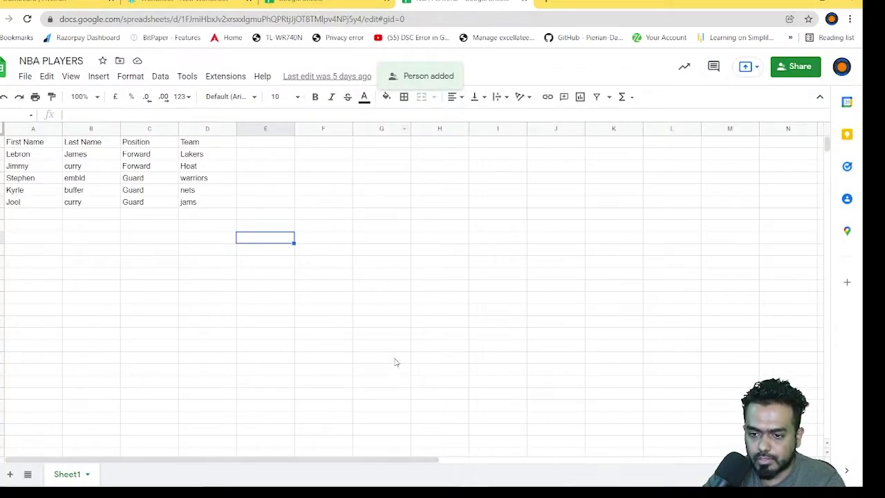
Step: Copy the spreadsheet's complete URL from the address bar and return to Fivetran
left_click(381, 358)
left_click(422, 15)
left_click(422, 15)
left_click_drag(430, 19, 56, 19)
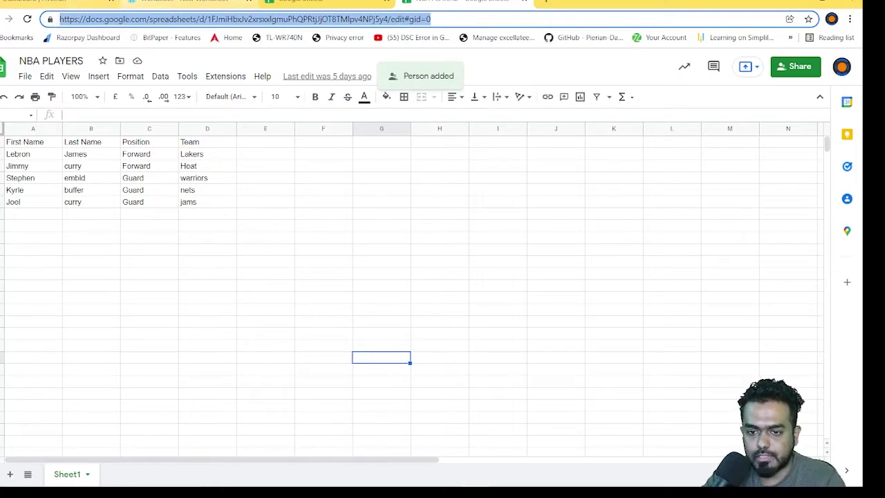
left_click(42, 2)
scroll(210, 332, "down", 2)
Step: Paste the NBA PLAYERS URL into Sheet URL and find the sheet
left_click(205, 325)
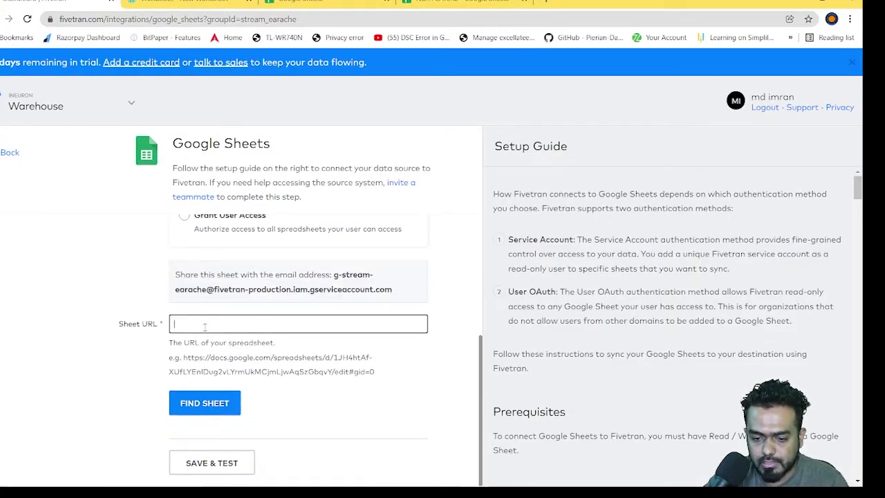
key("ctrl+v")
left_click(207, 406)
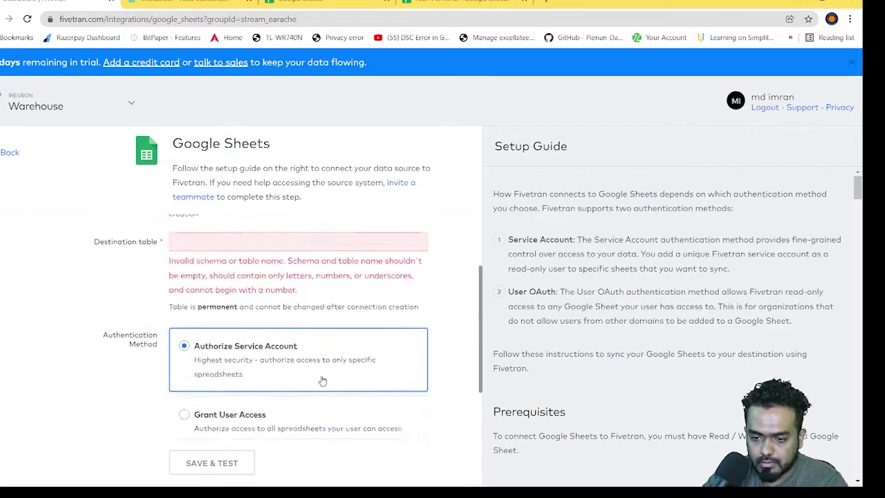
Step: Rename the destination schema to google_sheetsdemo and table to demotb, then find the sheet again
scroll(339, 346, "up", 3)
scroll(261, 280, "up", 1)
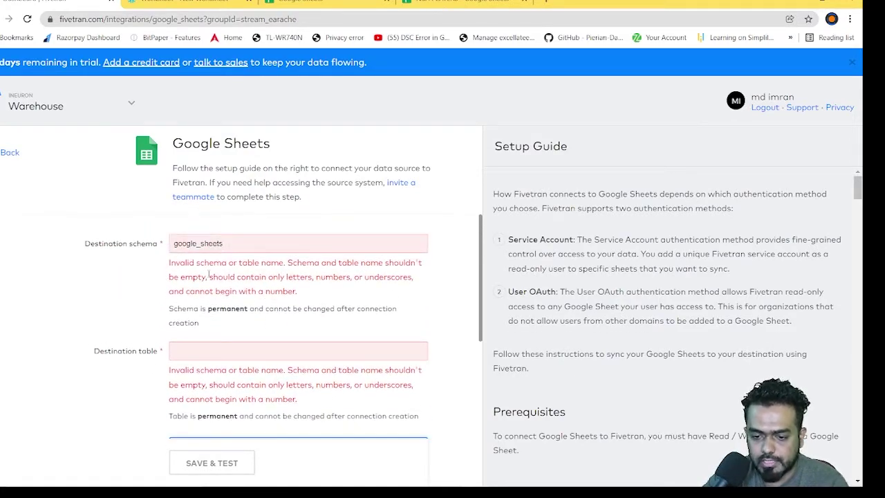
left_click(234, 242)
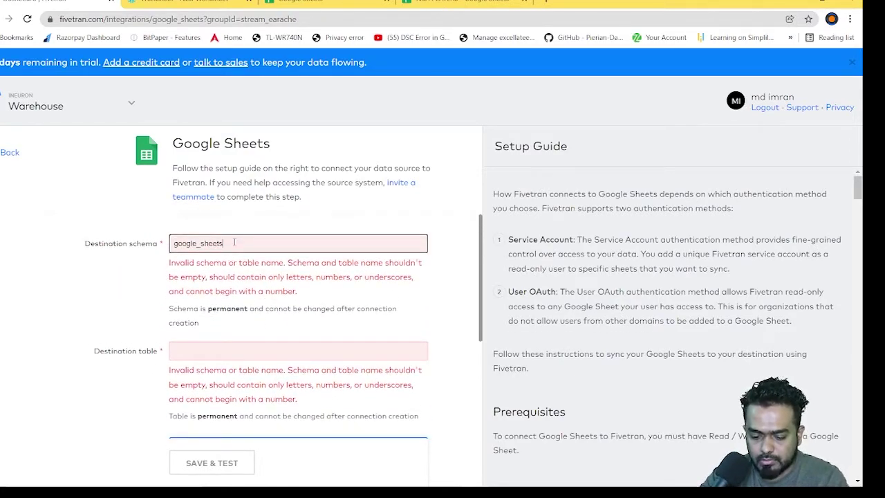
type("do")
left_click(217, 309)
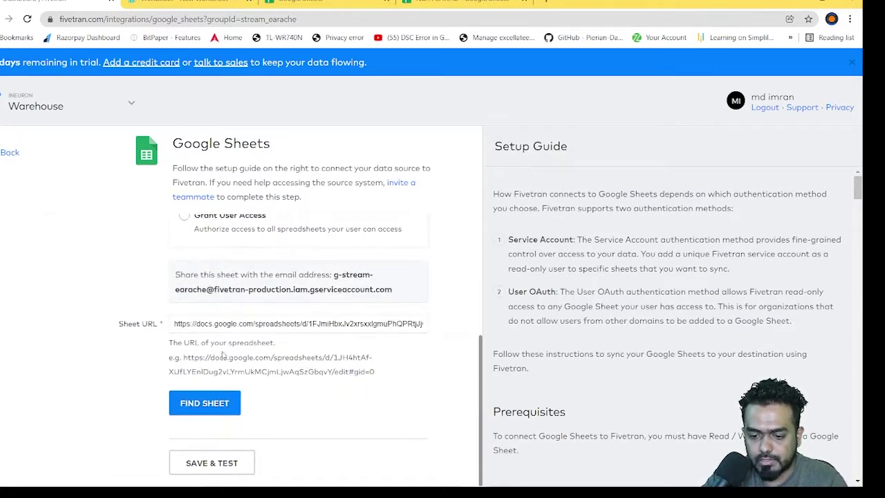
left_click(208, 403)
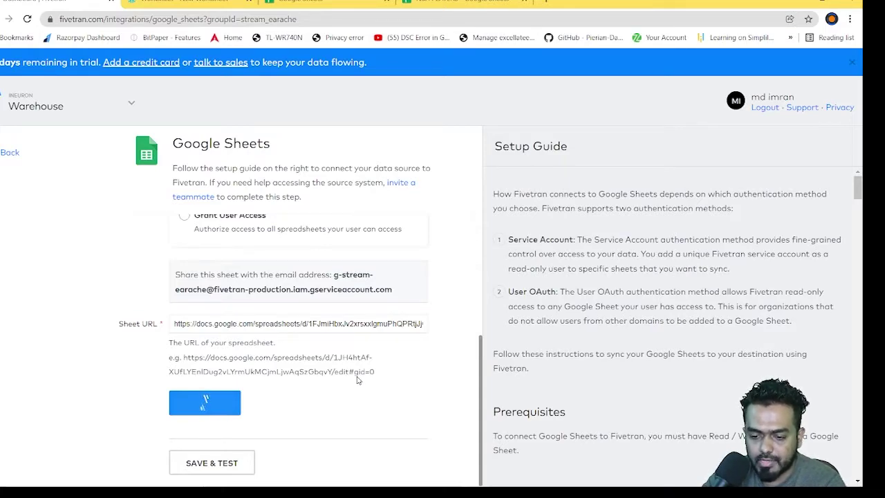
scroll(560, 366, "down", 3)
scroll(272, 364, "down", 1)
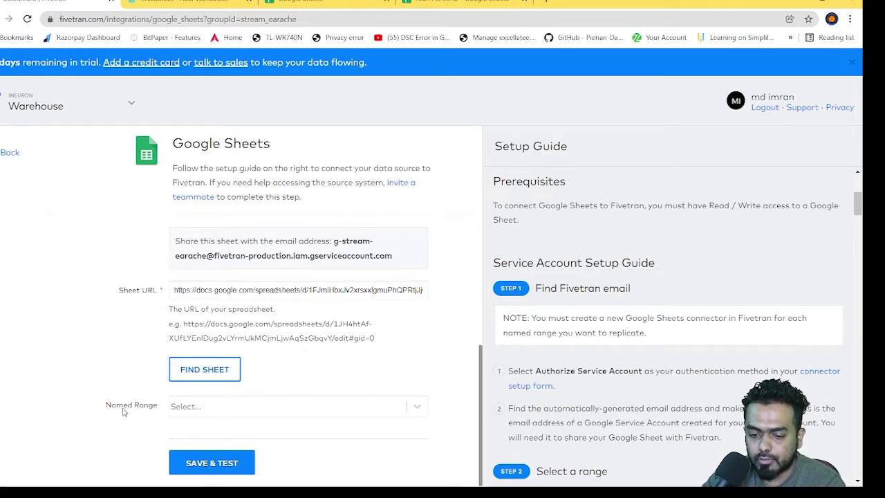
scroll(667, 376, "down", 8)
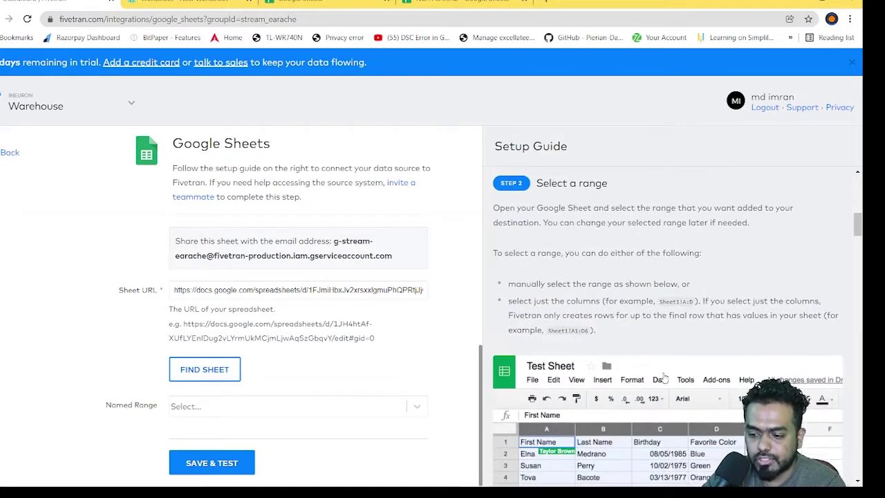
scroll(667, 376, "up", 2)
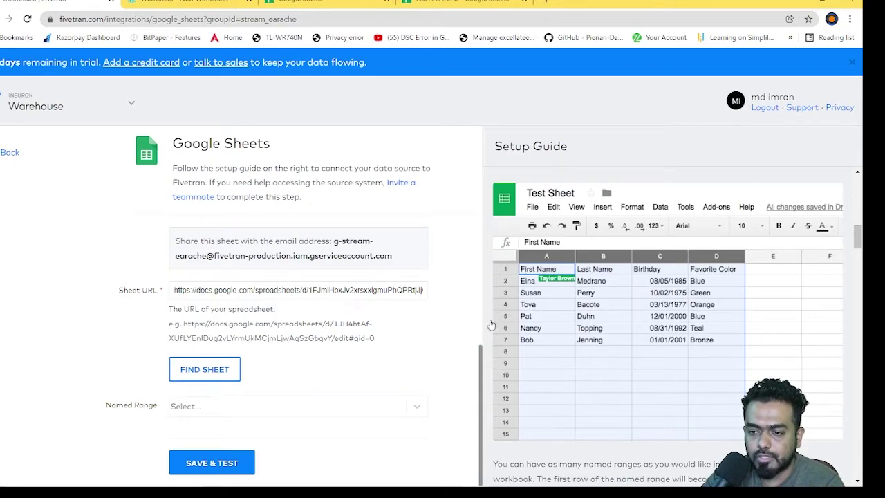
Step: In NBA PLAYERS, define the named range players covering Sheet1!A1:D6
left_click(349, 7)
left_click(449, 4)
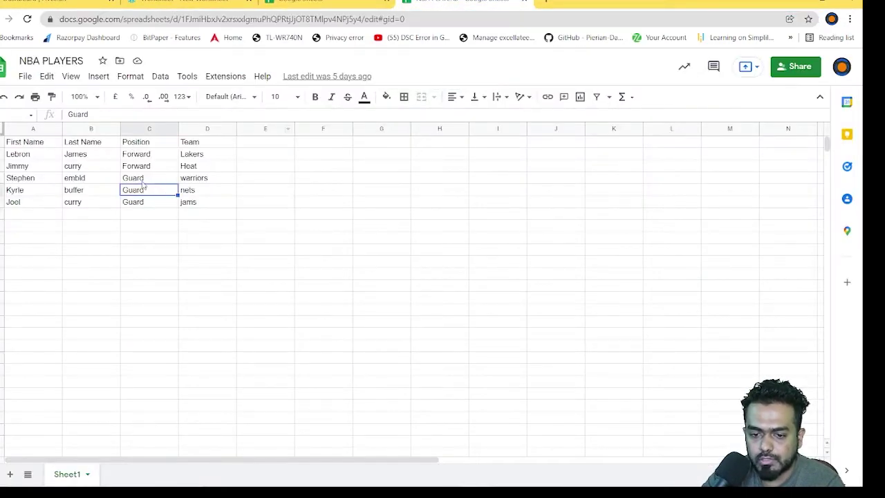
left_click_drag(31, 142, 196, 203)
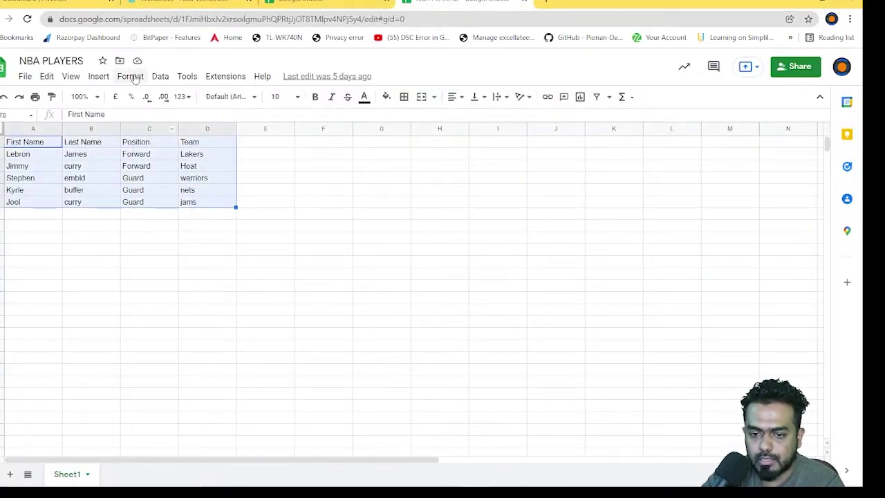
left_click(160, 78)
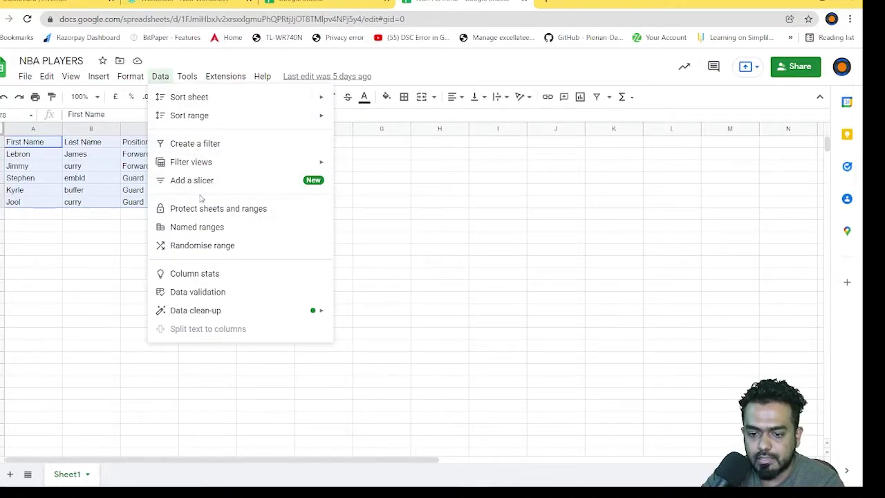
left_click(214, 228)
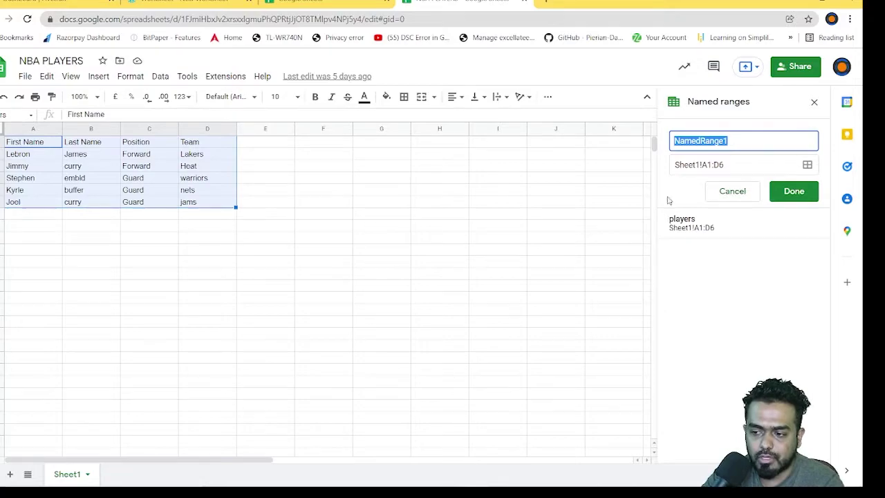
left_click(814, 100)
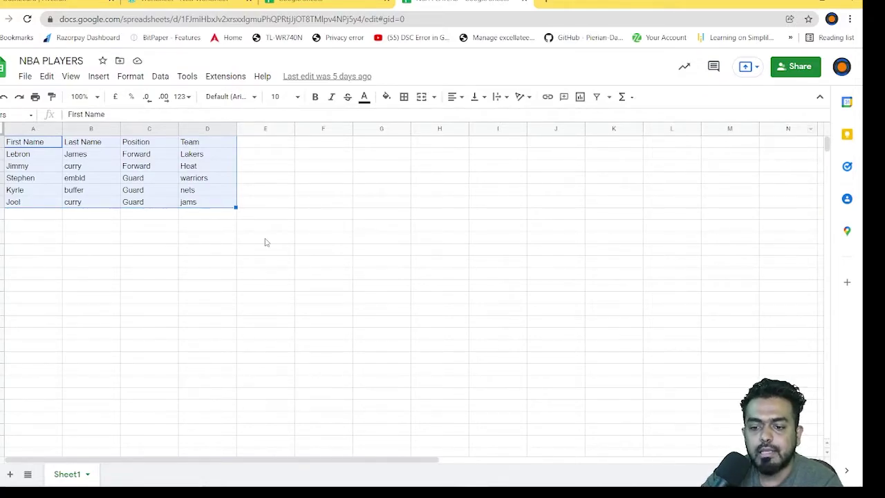
Step: Return through the browser tabs to the Fivetran Google Sheets setup form
left_click(297, 4)
left_click(183, 6)
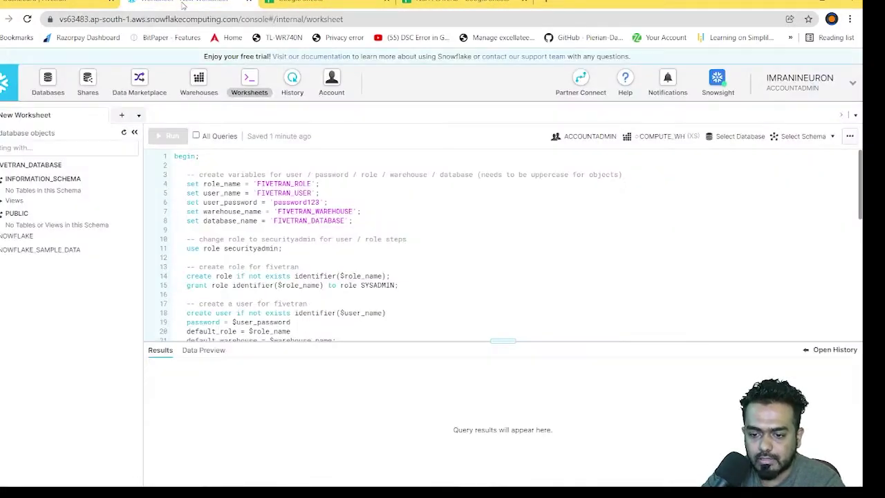
left_click(62, 5)
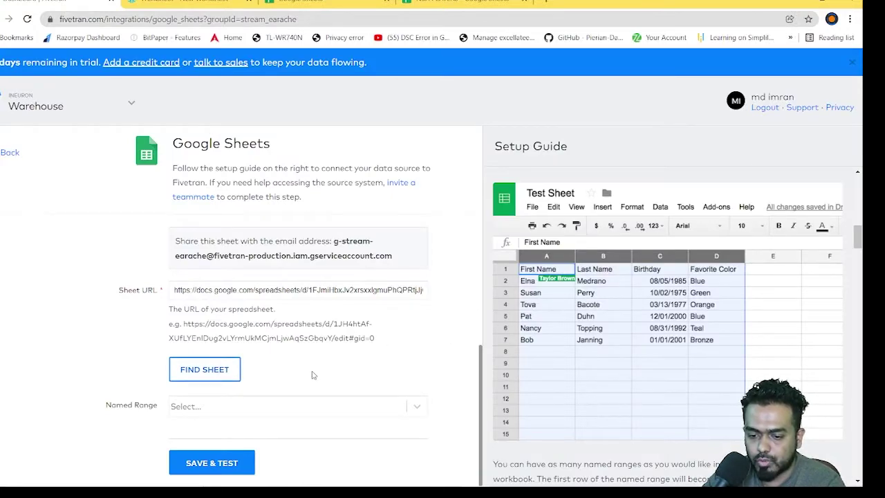
Step: Pick the players named range and run Save & Test
left_click(230, 408)
left_click(200, 435)
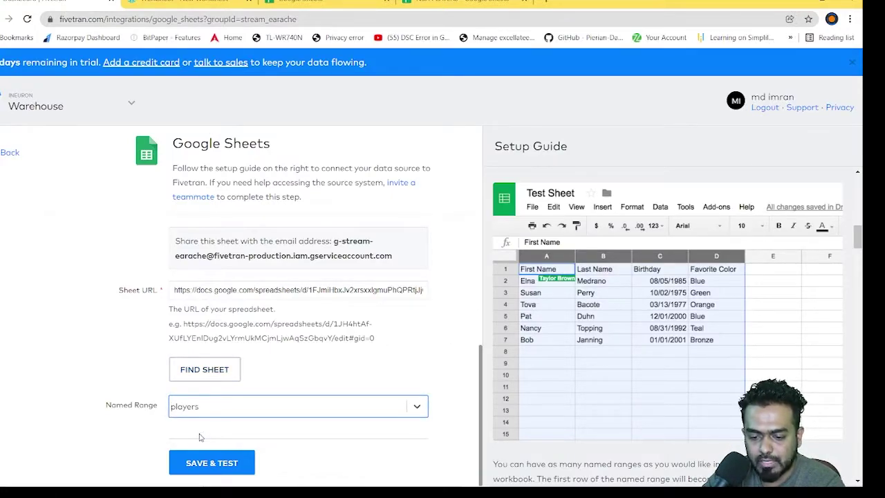
left_click(199, 465)
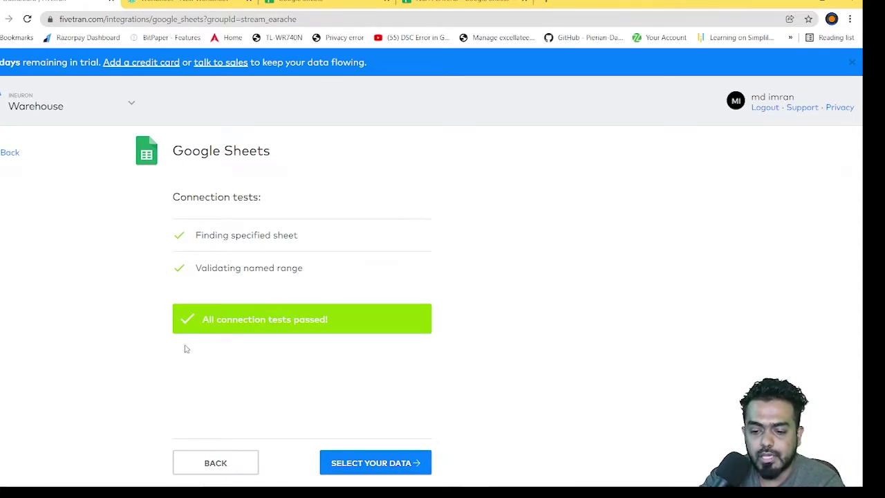
Step: Continue to Select Your Data, then open Manage Account from the Warehouse switcher
left_click(373, 466)
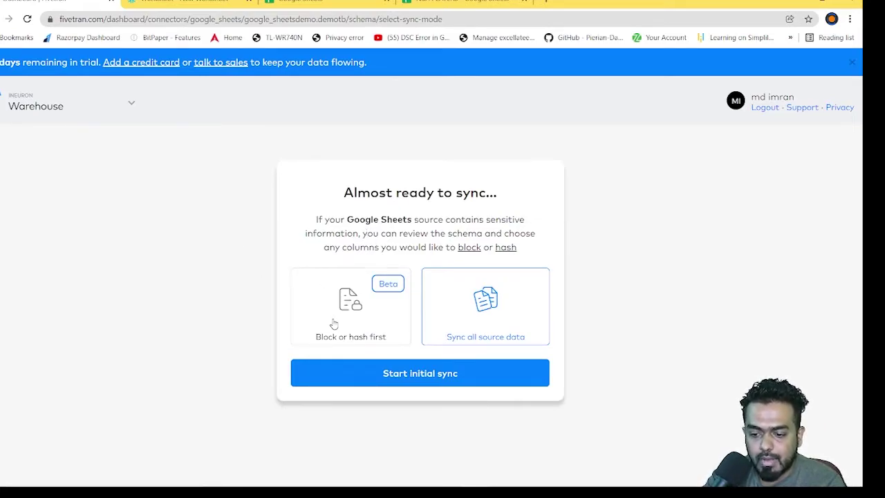
mouse_move(304, 479)
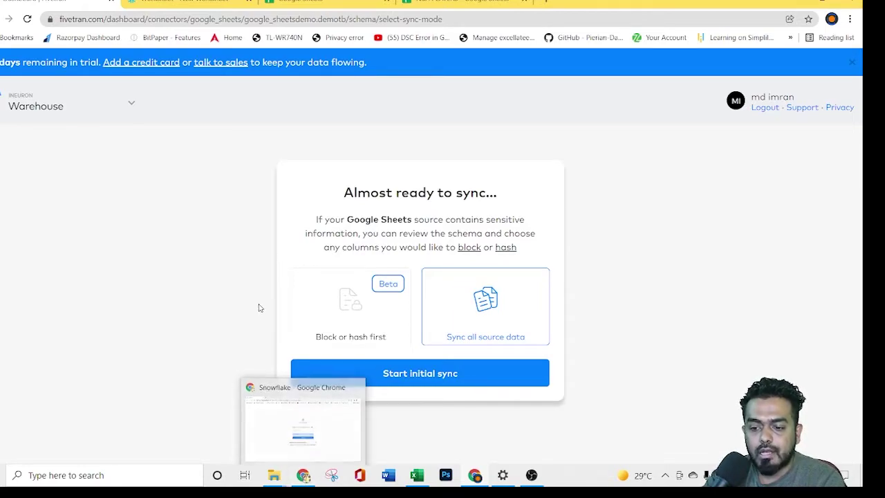
left_click(126, 104)
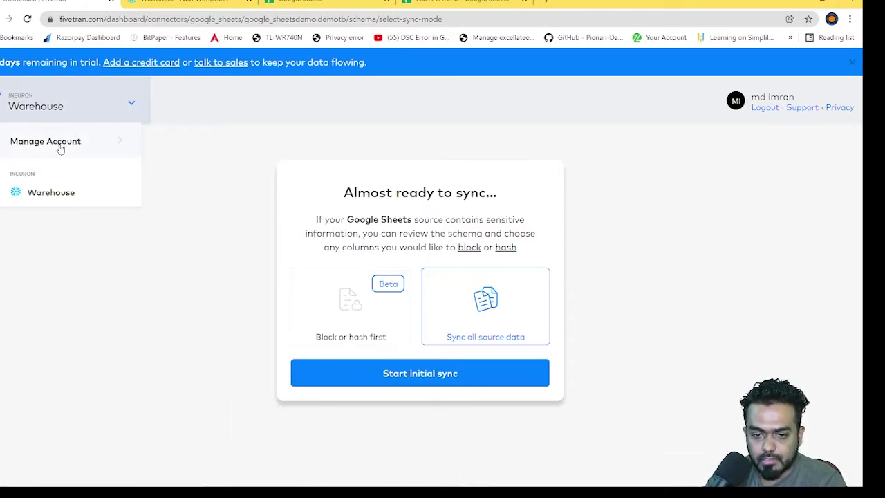
left_click(89, 145)
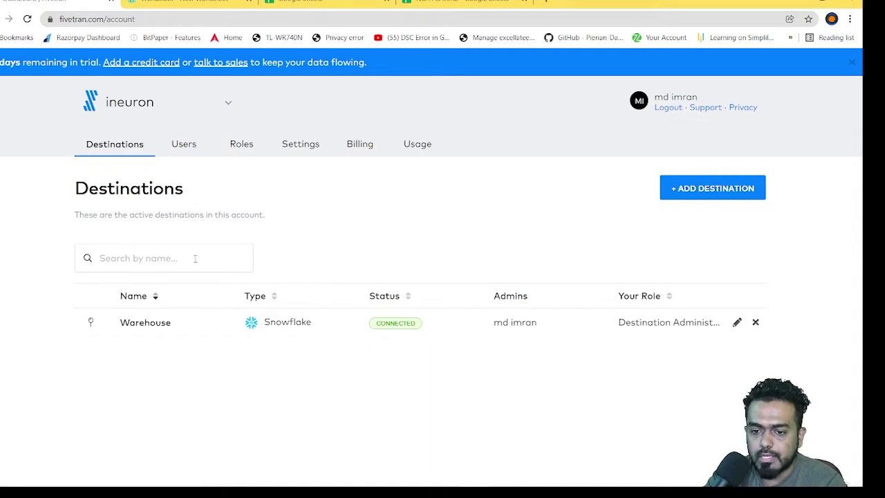
Step: From the Snowflake page, open a new browser tab and start typing 'five' to search Fivetran
left_click(305, 478)
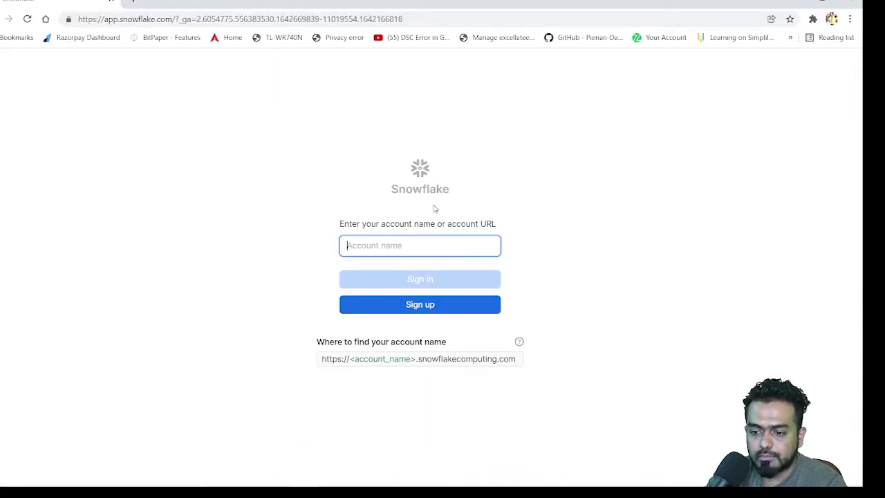
left_click(701, 245)
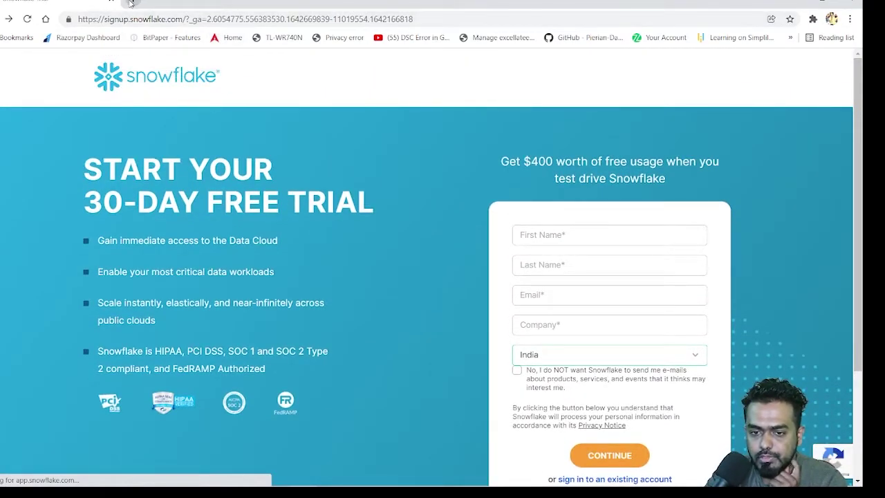
left_click(114, 3)
type("fiv")
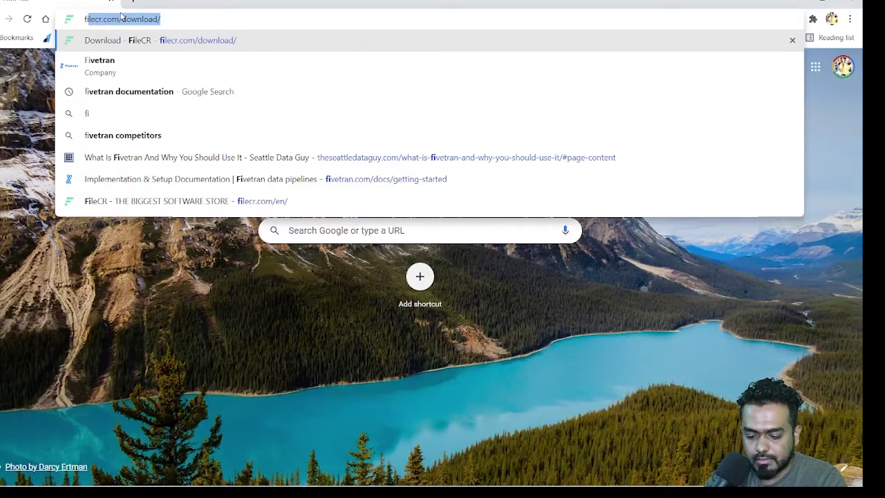
type("e")
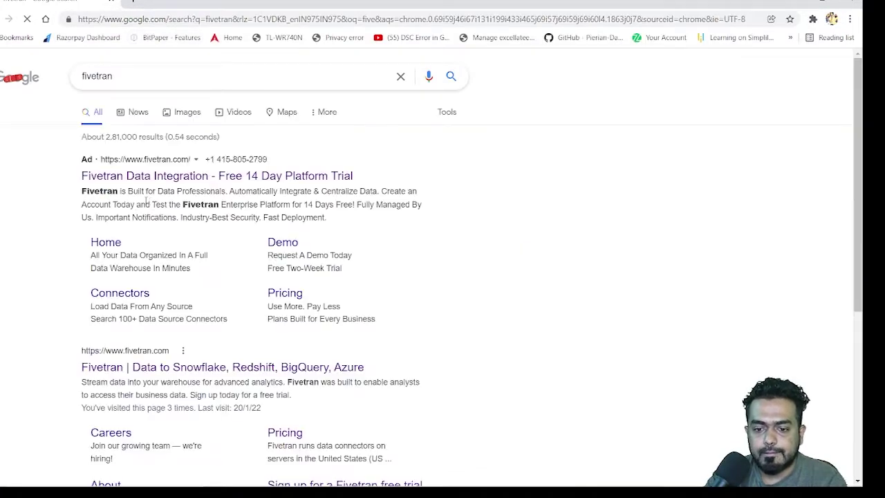
Step: Try Google sign-in on fivetran.com, hit 'User does not exist', and go to Sign Up
left_click(168, 363)
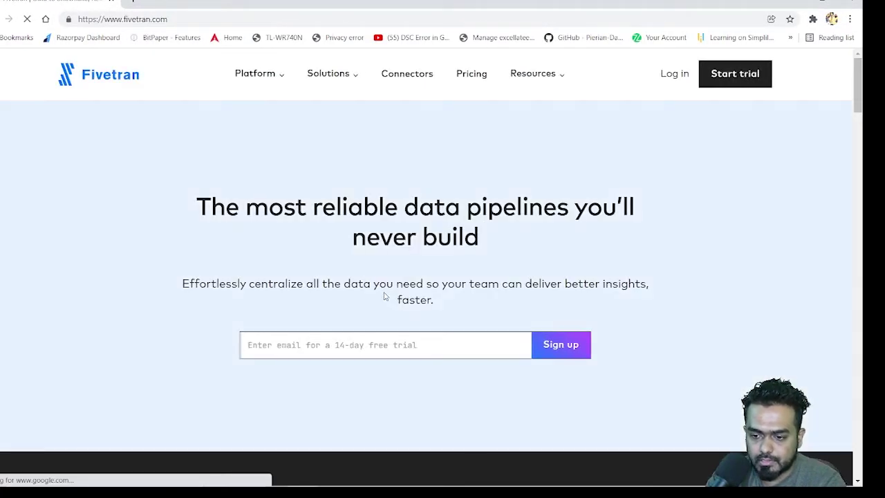
left_click(670, 75)
left_click(421, 208)
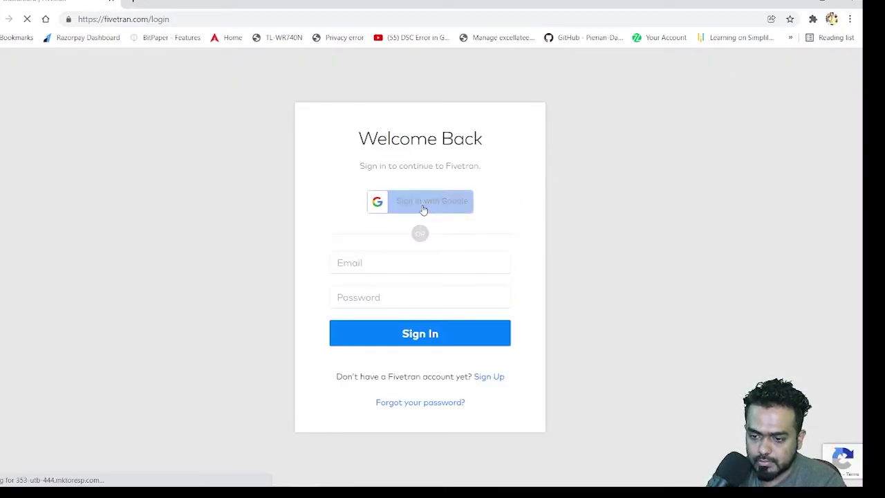
left_click(382, 274)
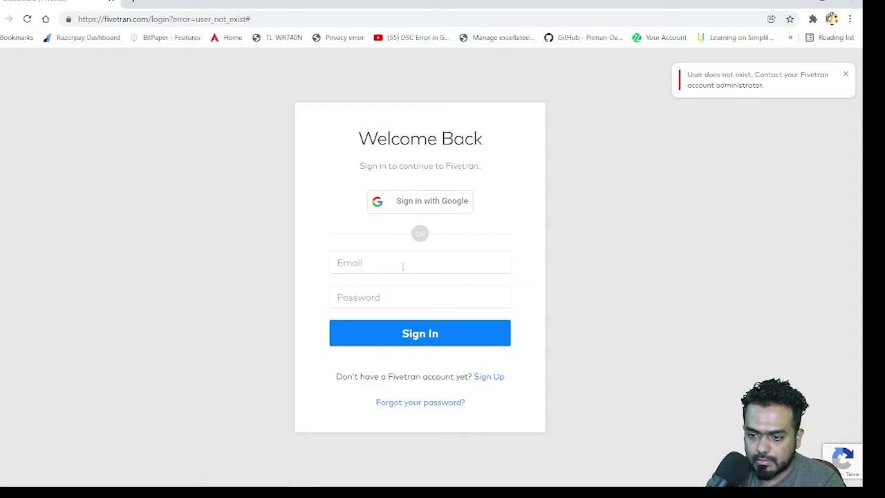
left_click(478, 377)
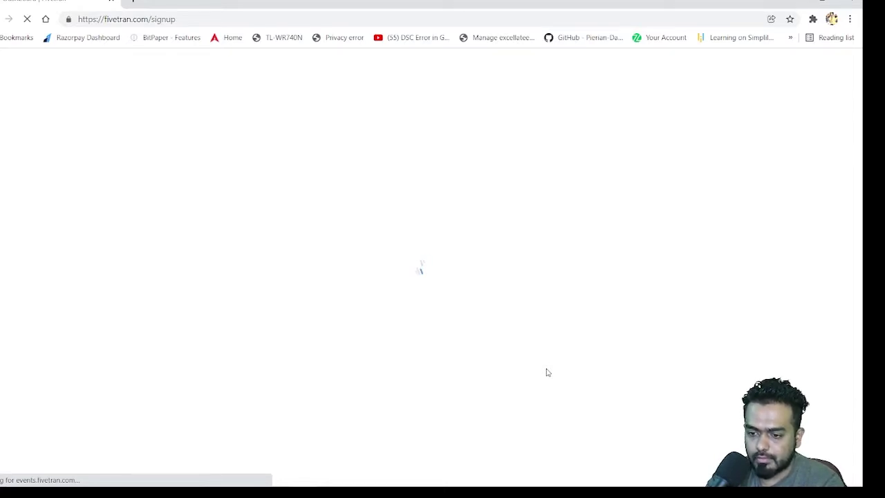
Step: Enter the user's first name, last name, e-mail address and phone number on the sign-up form
scroll(484, 325, "down", 3)
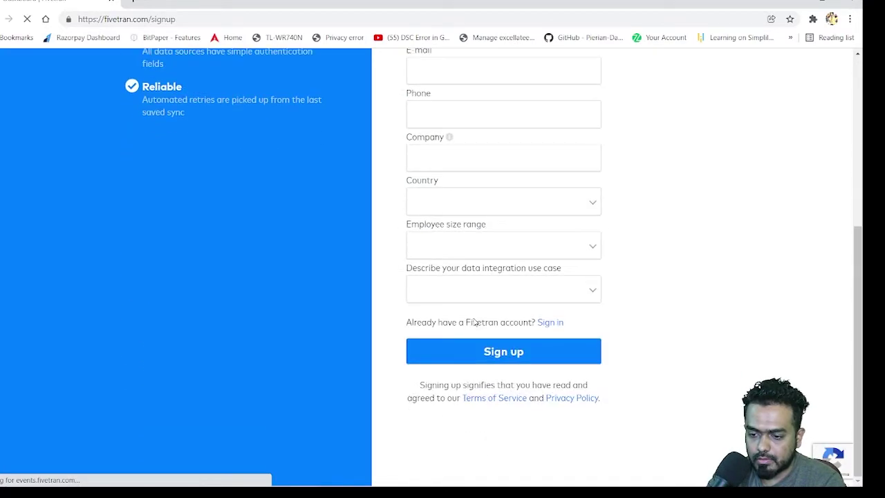
scroll(585, 334, "down", 1)
scroll(613, 341, "up", 2)
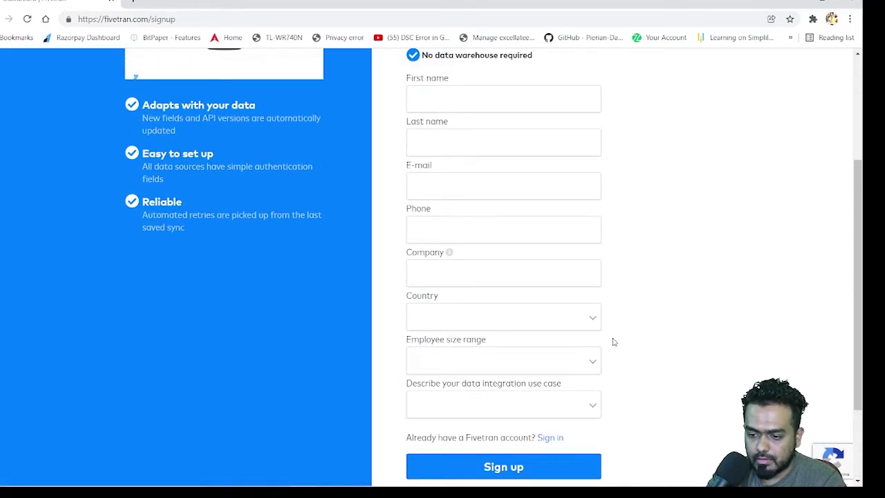
scroll(563, 364, "down", 2)
scroll(563, 359, "up", 3)
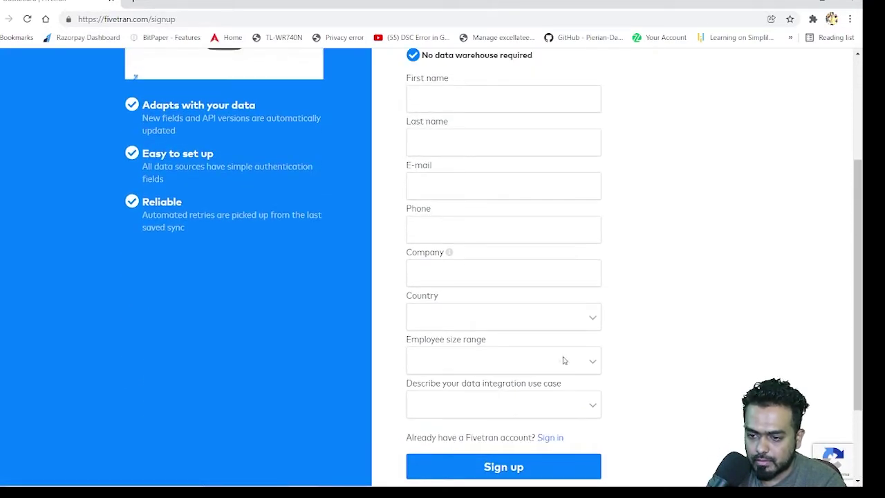
left_click(430, 158)
type("imran")
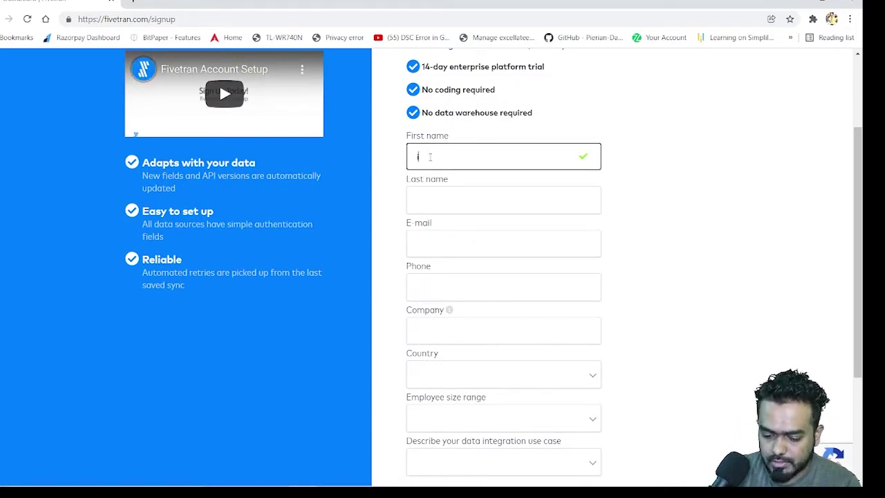
left_click(451, 197)
type("immu")
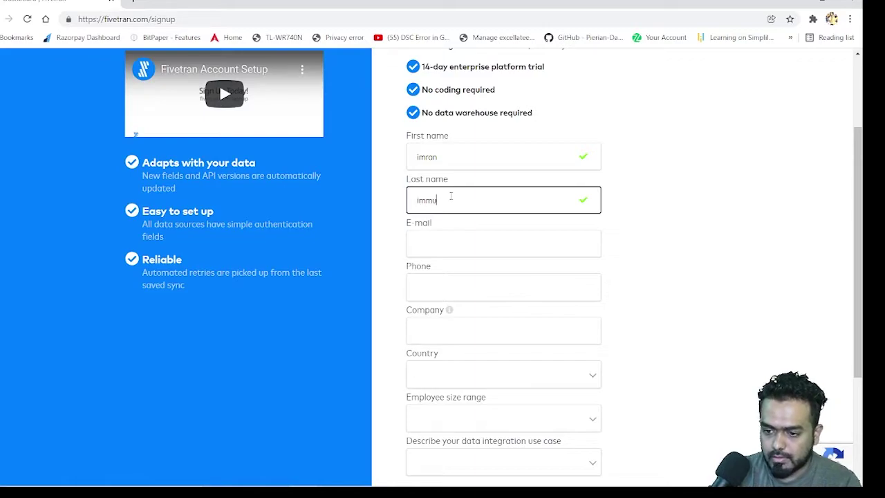
left_click(458, 235)
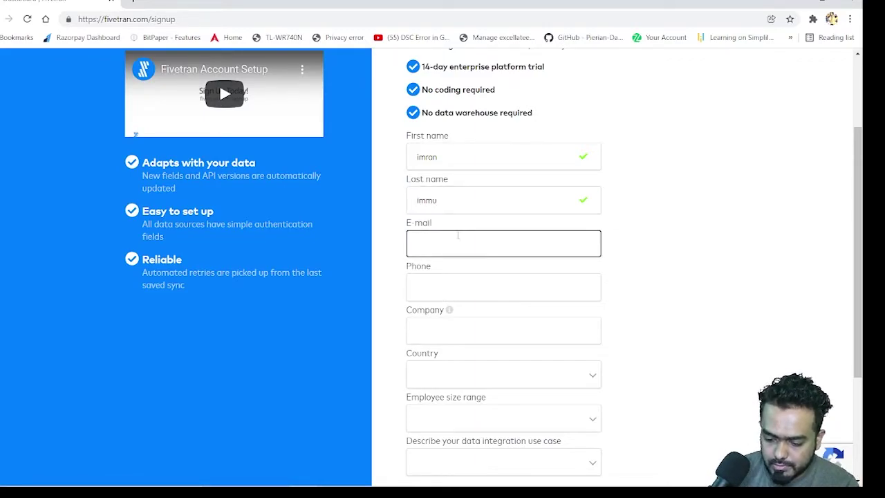
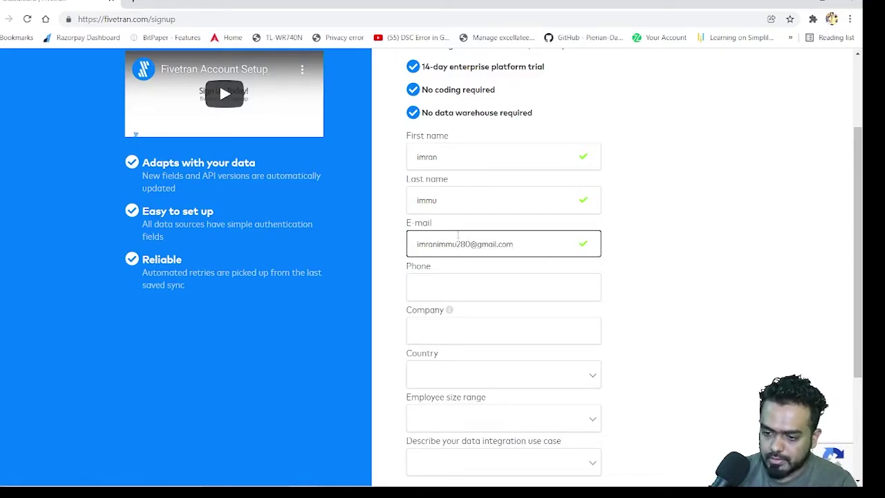
left_click(454, 282)
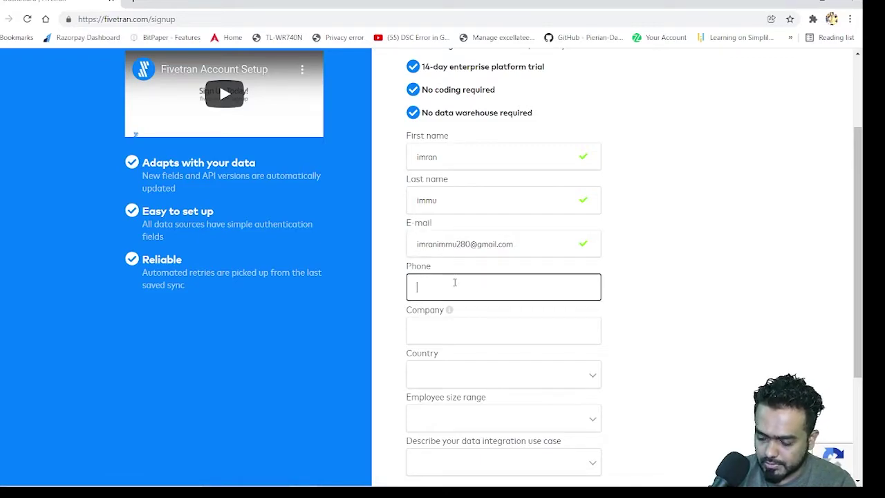
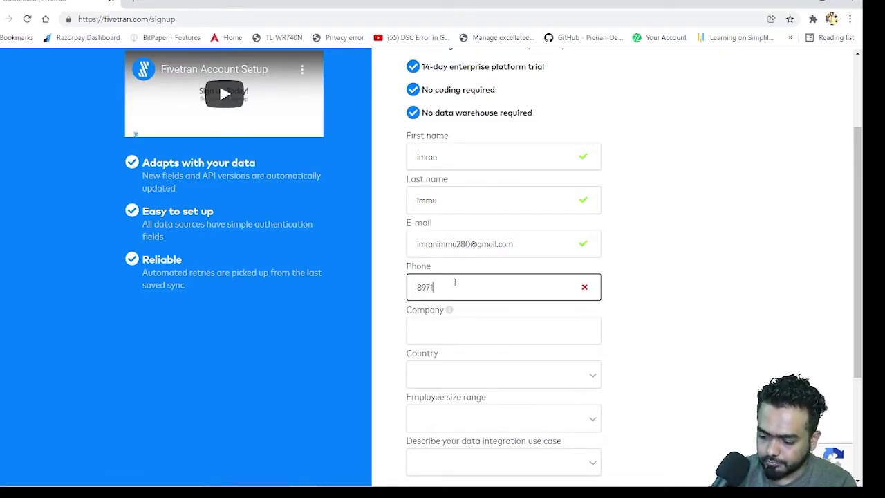
Step: Set country to India, employee size 200-1999 and use case Internal, then submit
left_click(461, 337)
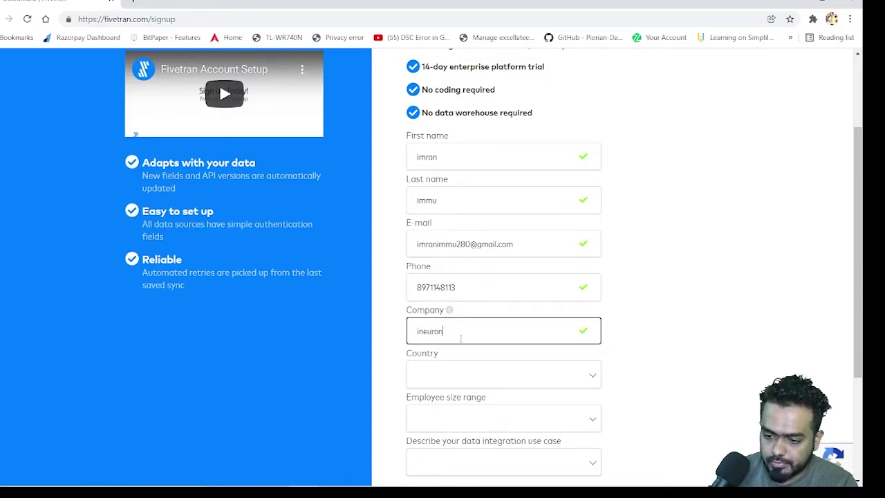
left_click(486, 373)
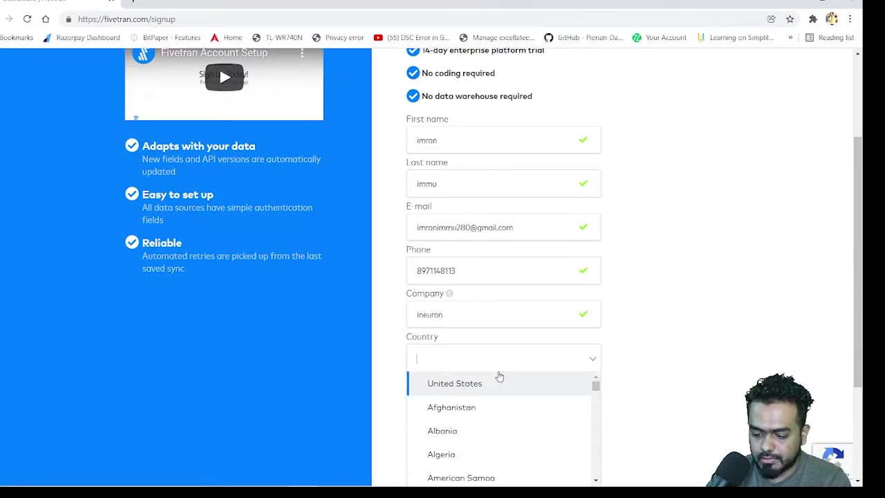
type("in")
scroll(500, 375, "down", 3)
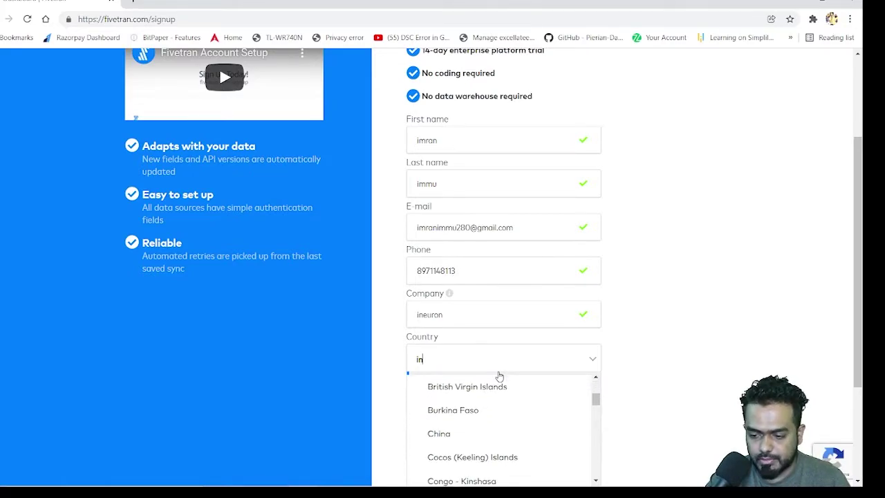
scroll(502, 388, "down", 4)
left_click(490, 441)
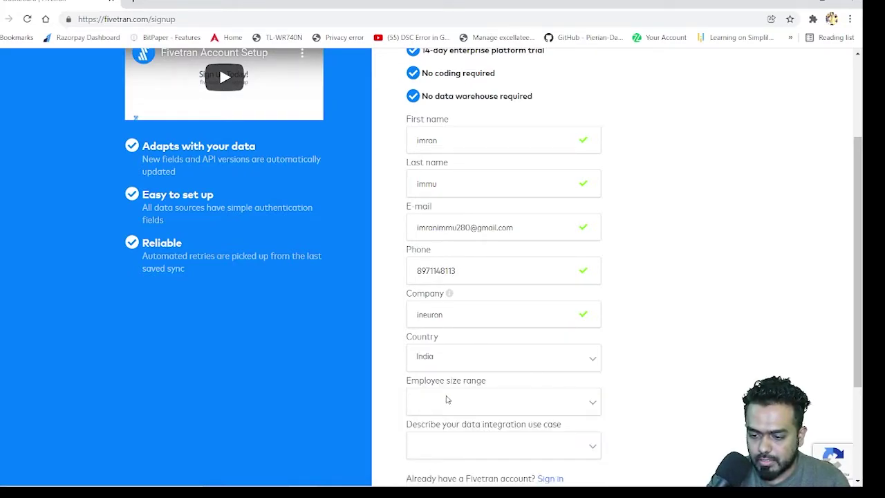
left_click(446, 399)
left_click(476, 458)
scroll(448, 292, "down", 2)
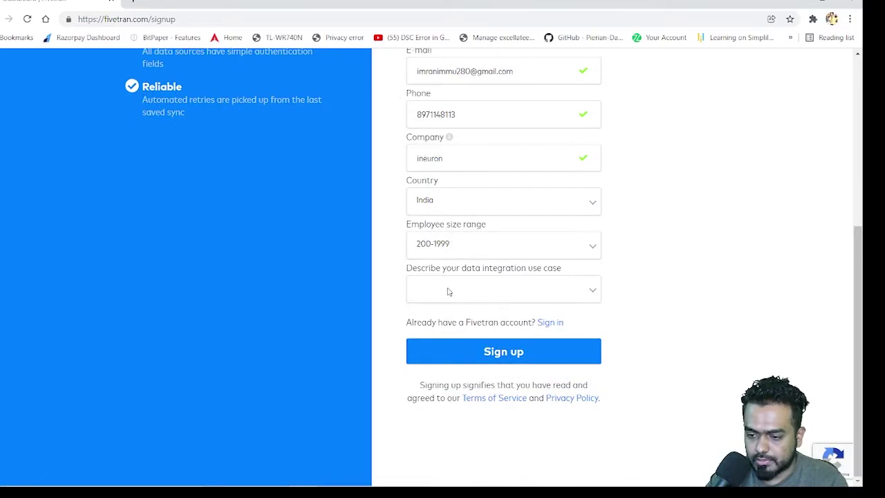
left_click(448, 292)
left_click(462, 315)
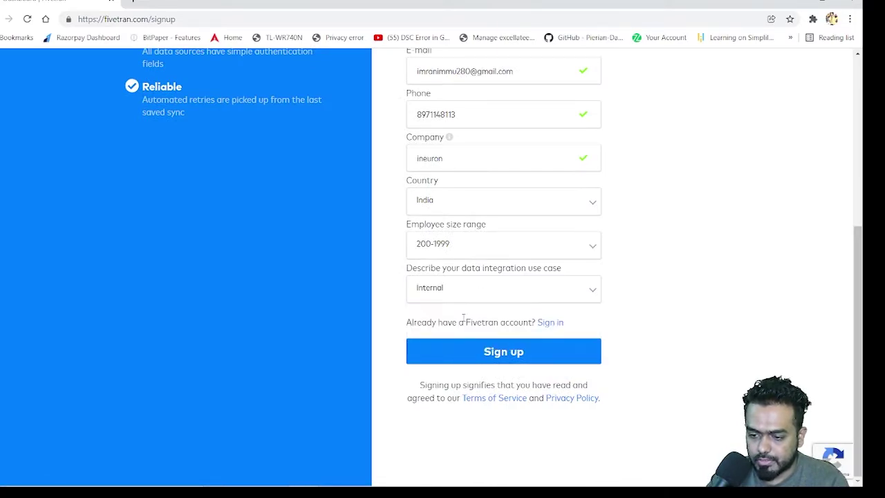
left_click(488, 354)
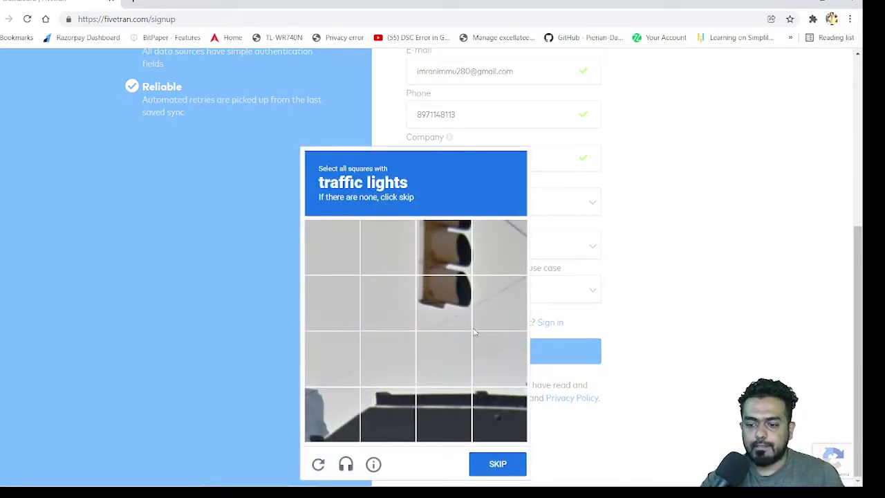
Step: Solve the traffic-light and motorcycle reCAPTCHA challenges and verify the signup
left_click(431, 256)
left_click(442, 308)
left_click(492, 469)
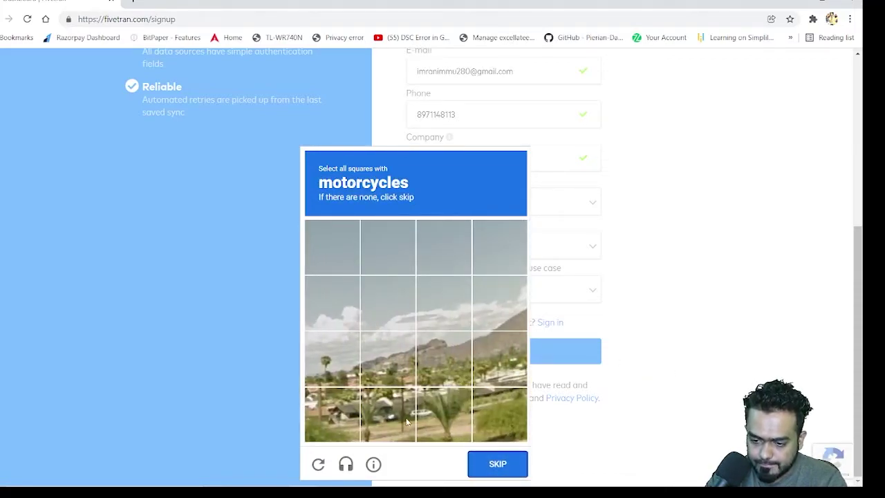
left_click(433, 419)
left_click(390, 414)
left_click(498, 464)
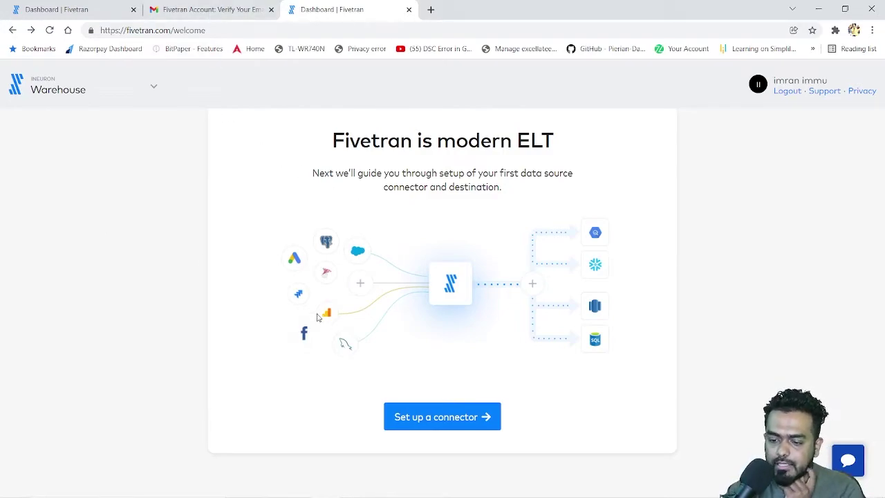
Step: Start a new connector with Google Sheets as the source and continue to its setup form
left_click(440, 422)
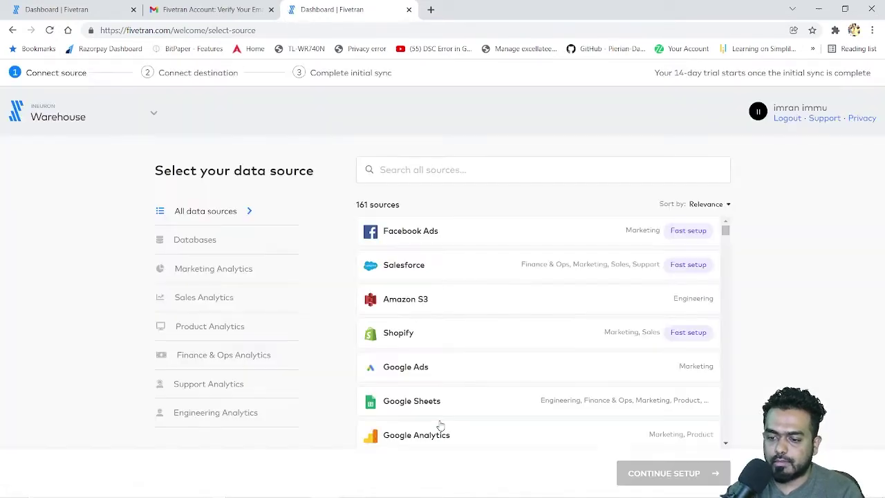
scroll(442, 345, "down", 2)
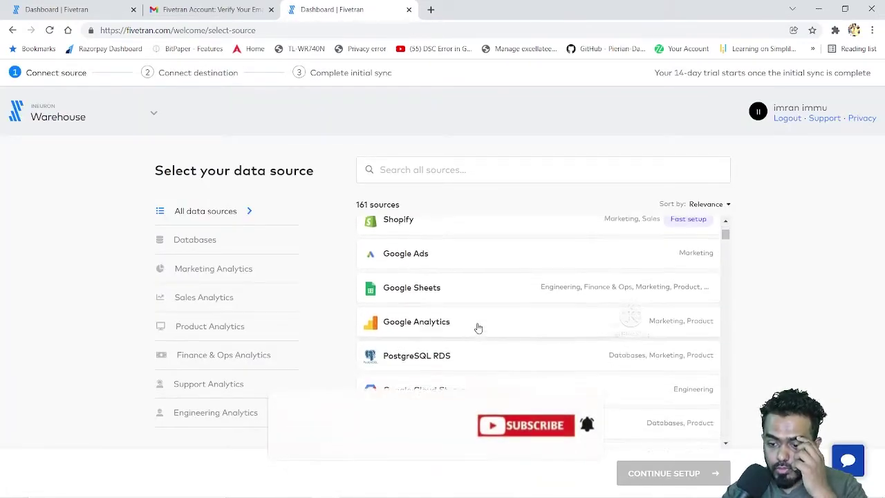
left_click(451, 286)
left_click(653, 476)
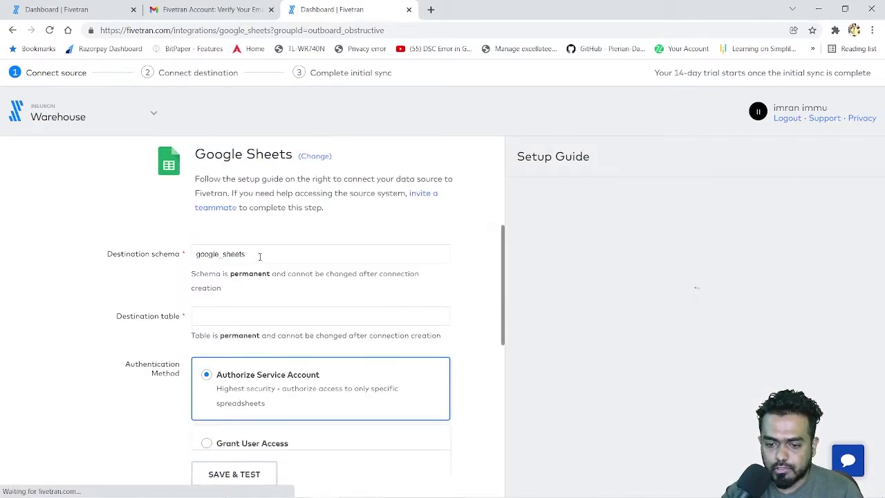
Step: Set destination schema to google_sheetsimmu and destination table to labeldem
left_click(260, 256)
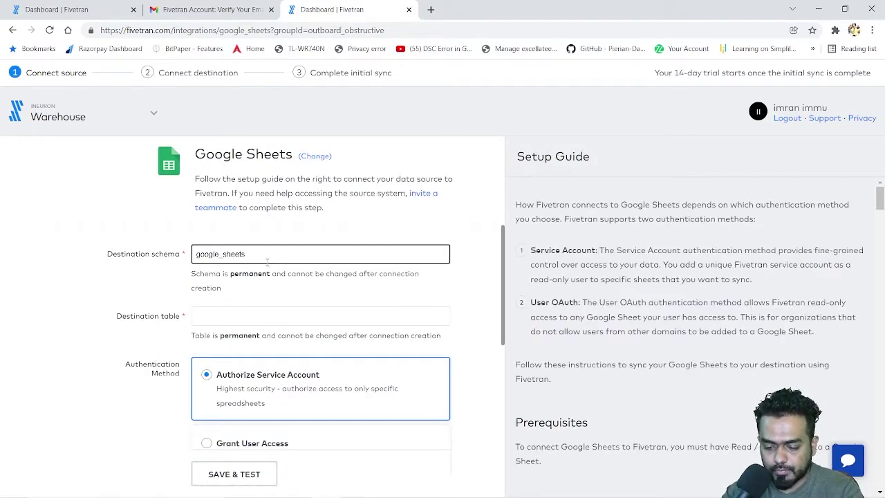
type("immu")
left_click(224, 316)
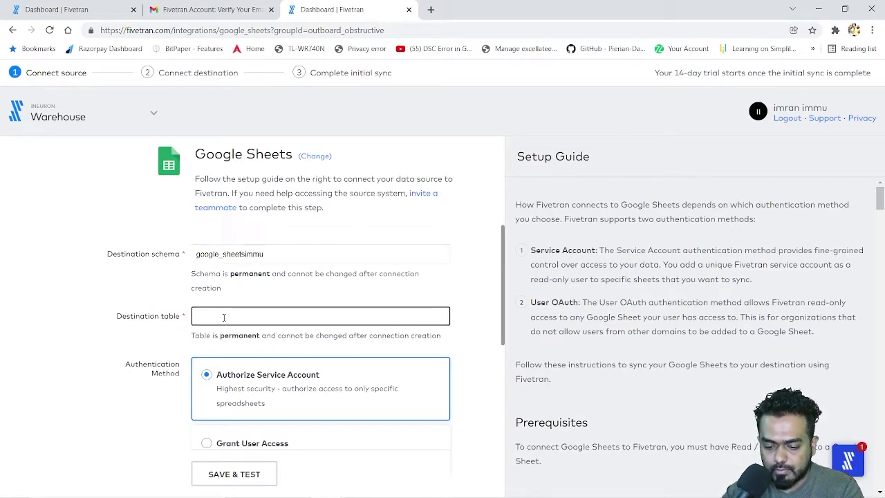
type("la")
type("beld")
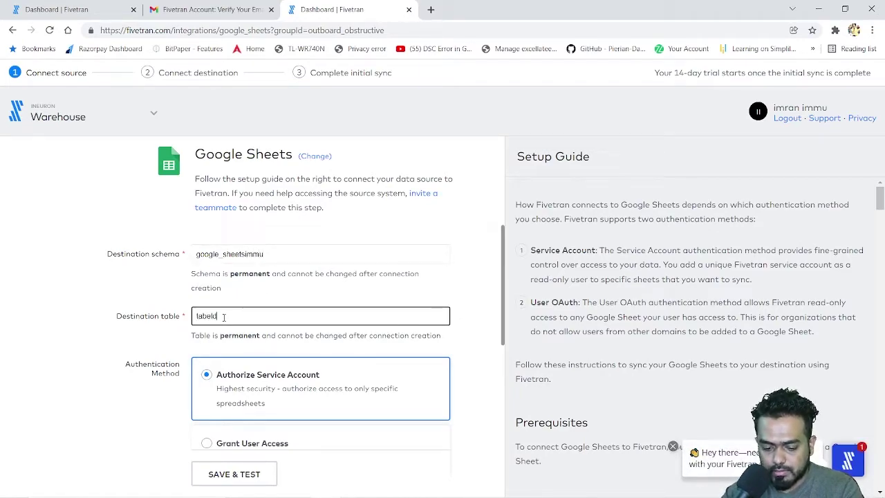
type("emo")
Step: Copy the Fivetran service-account email address shown on the form
scroll(256, 353, "down", 3)
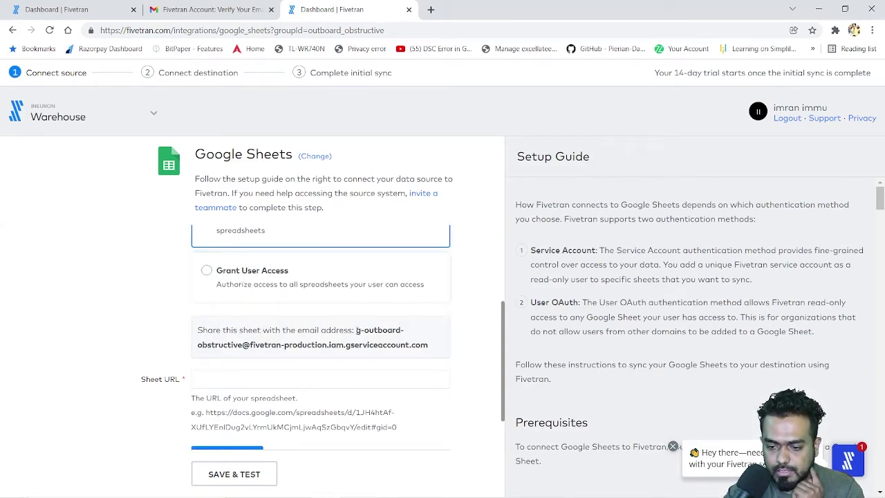
left_click_drag(358, 329, 438, 350)
right_click(399, 345)
left_click(415, 355)
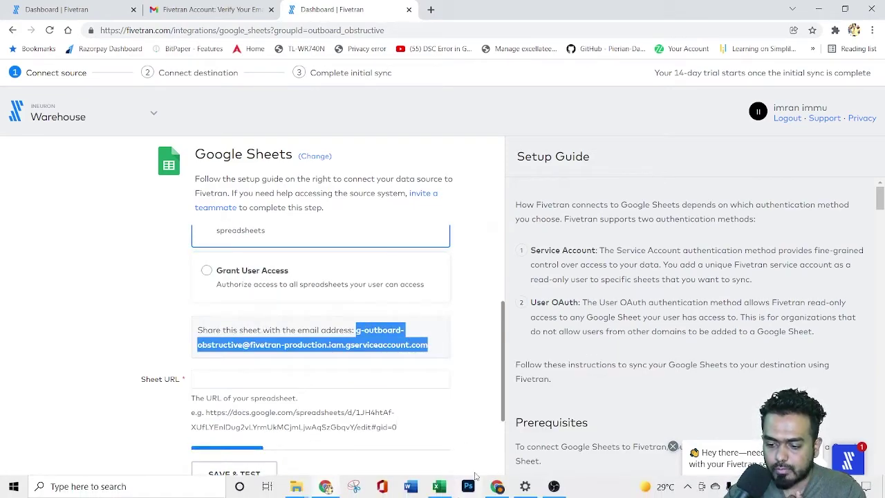
Step: Share the NBA PLAYERS spreadsheet as Editor with the pasted service-account email, sharing outside the organisation
left_click(496, 486)
left_click(460, 13)
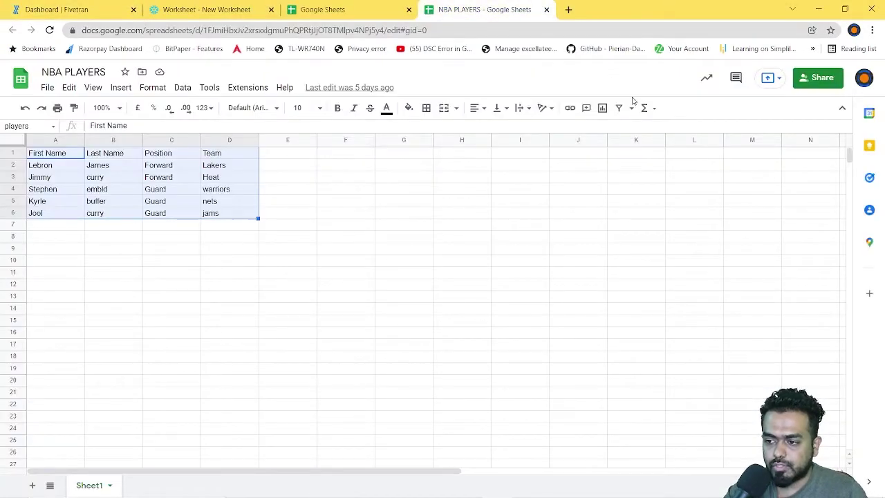
left_click(823, 77)
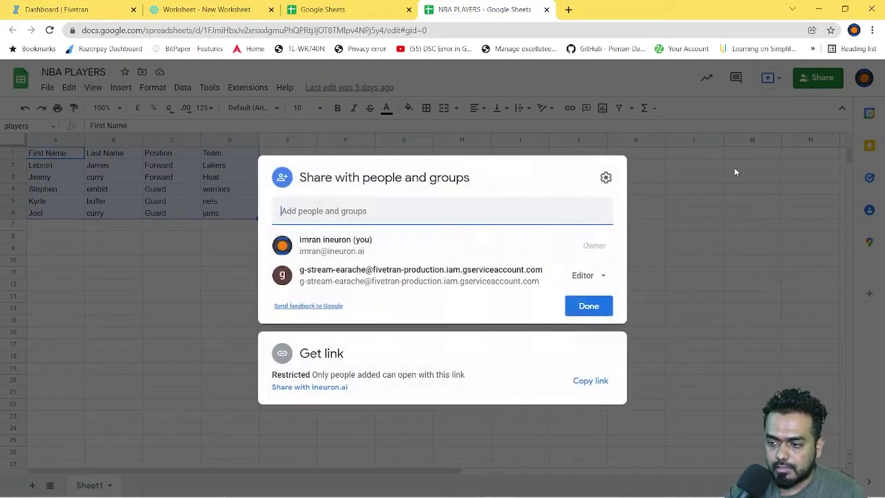
left_click(385, 214)
key("ctrl+v")
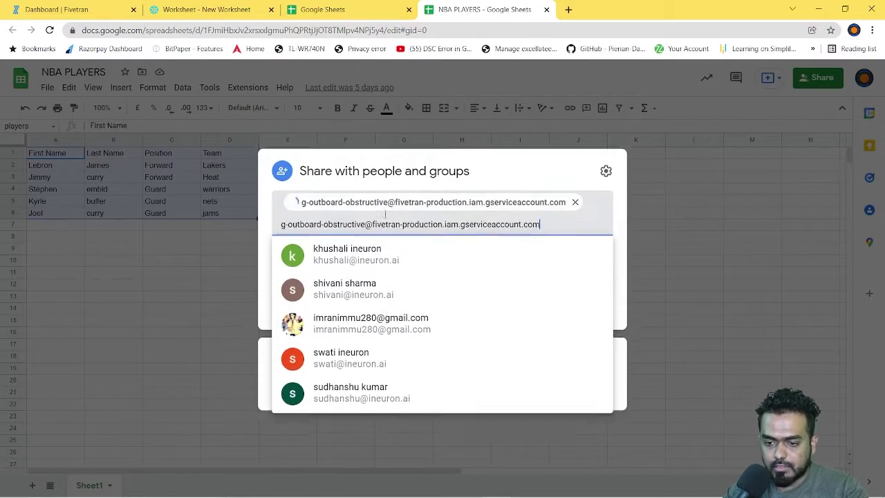
left_click(575, 224)
left_click(590, 389)
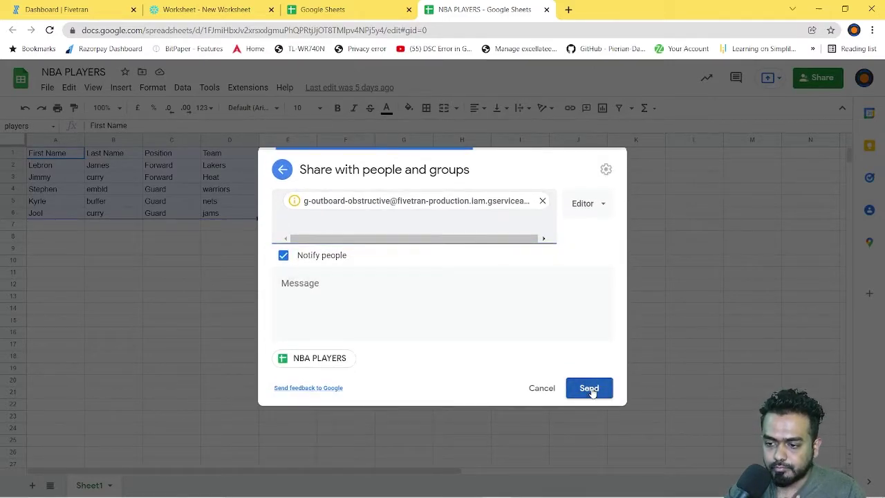
left_click(510, 328)
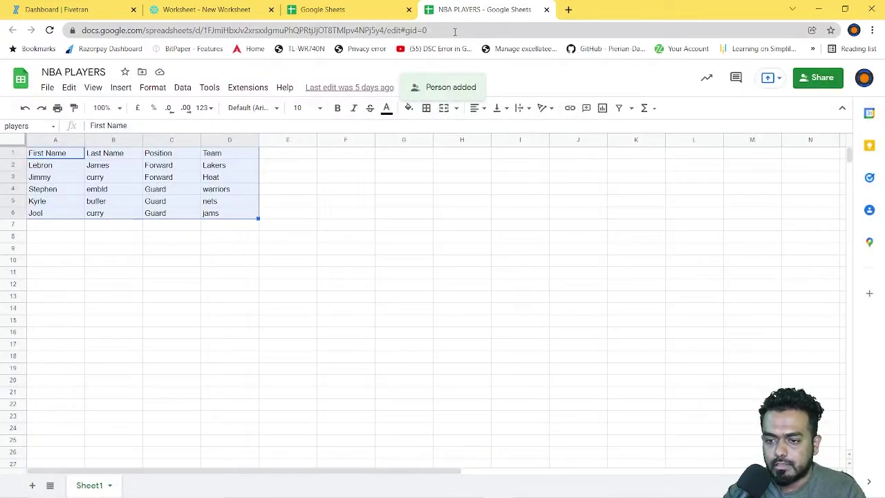
Step: Copy the spreadsheet's full URL and return to the Fivetran setup window
left_click(454, 31)
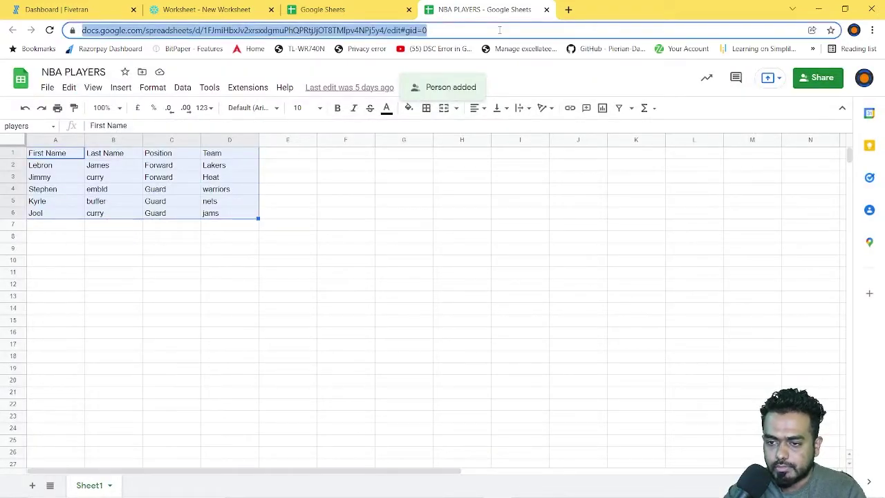
left_click(454, 31)
left_click_drag(455, 31, 70, 36)
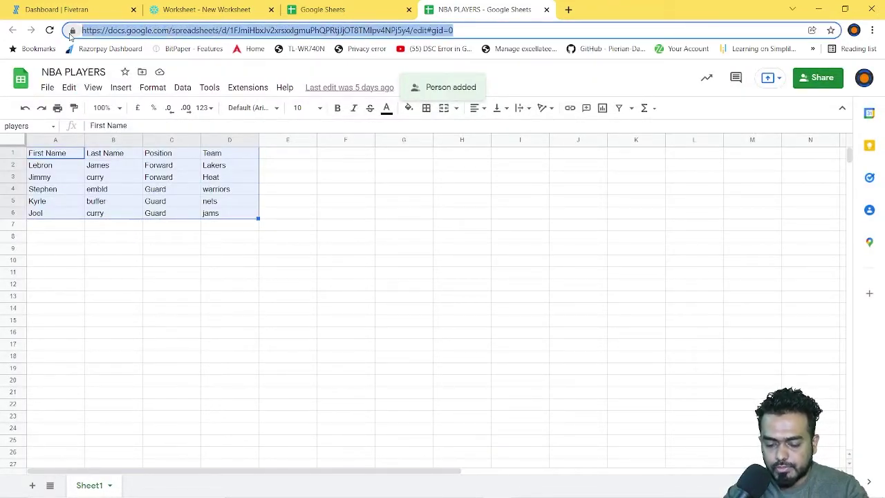
left_click(318, 486)
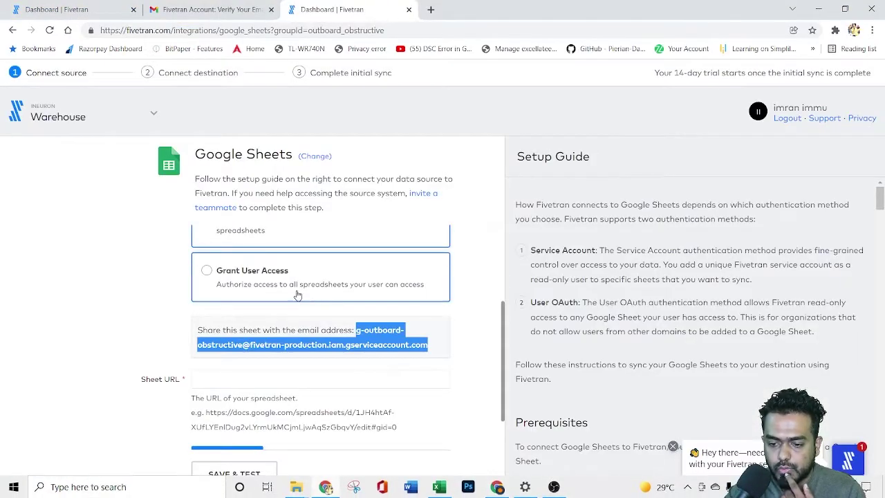
Step: Paste the spreadsheet URL into Sheet URL, find the sheet, and choose the players named range
left_click(247, 380)
key("ctrl+v")
scroll(99, 312, "down", 3)
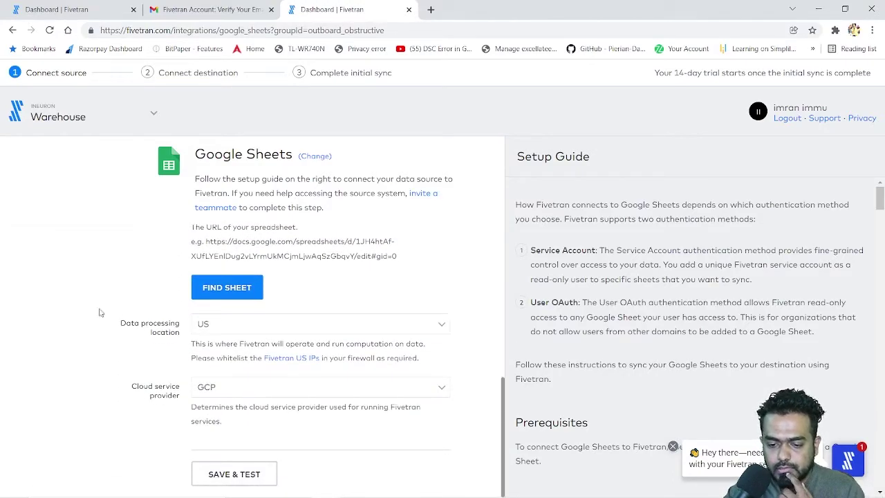
left_click(217, 294)
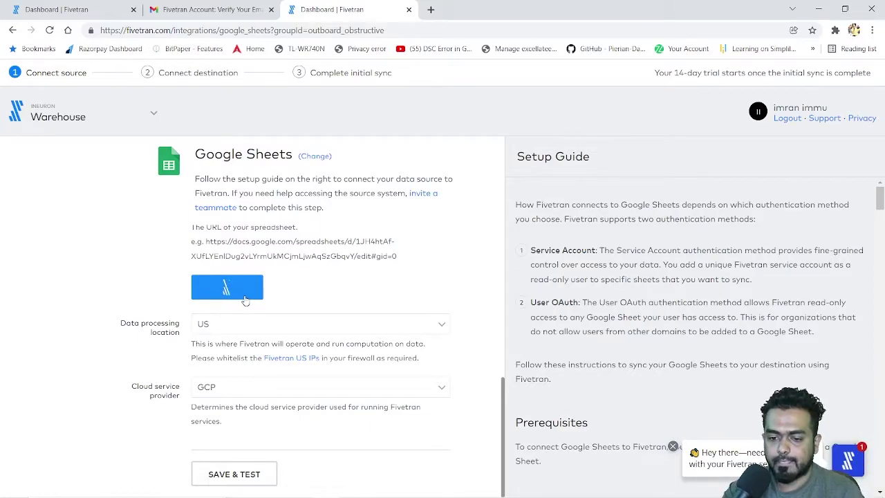
left_click(308, 323)
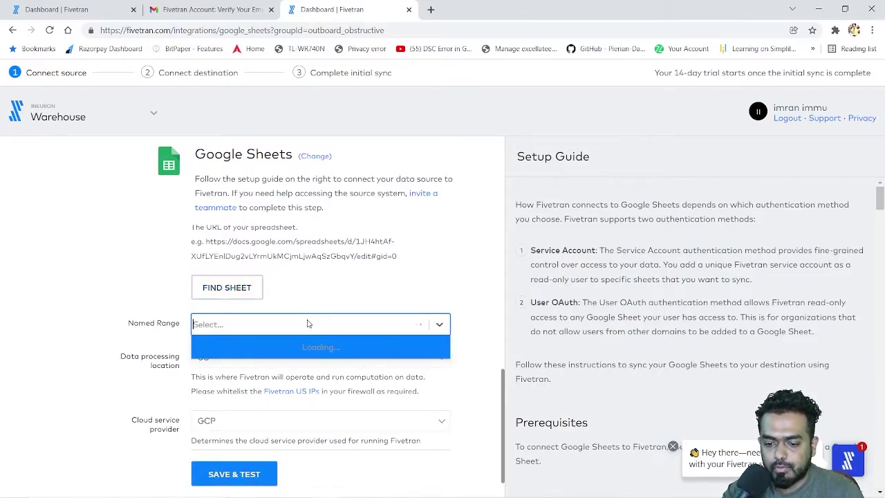
left_click(304, 324)
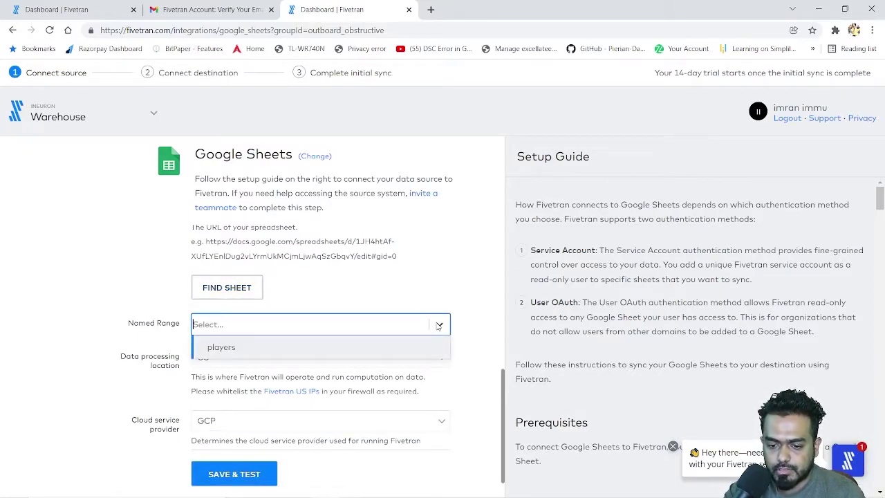
left_click(287, 348)
Step: Keep US data location, set cloud provider to AWS, save and test, then continue
left_click(322, 360)
left_click(304, 374)
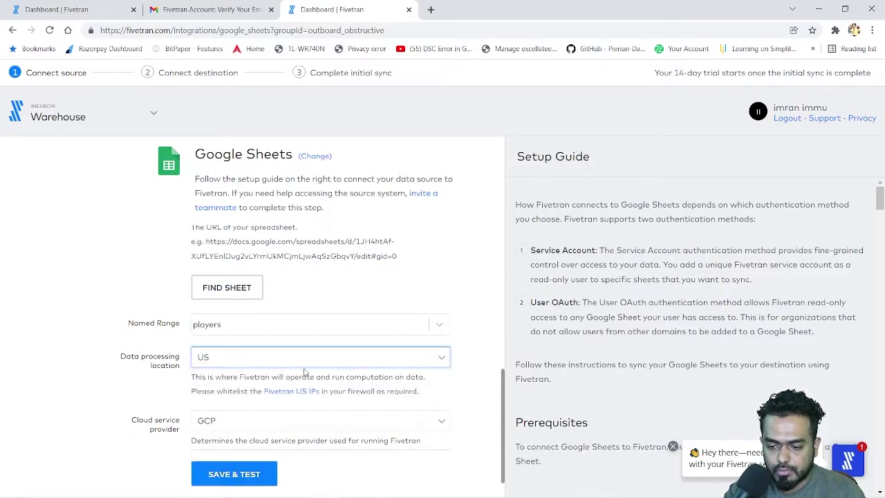
scroll(229, 366, "down", 1)
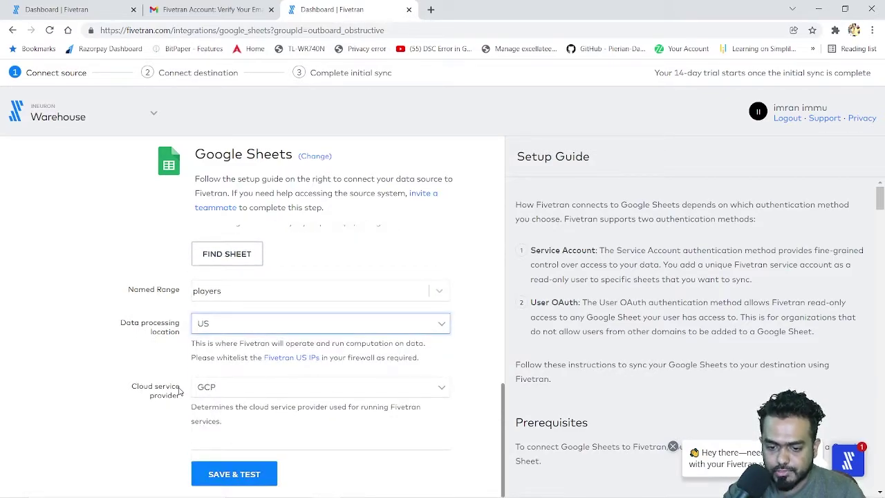
left_click(286, 388)
left_click(247, 408)
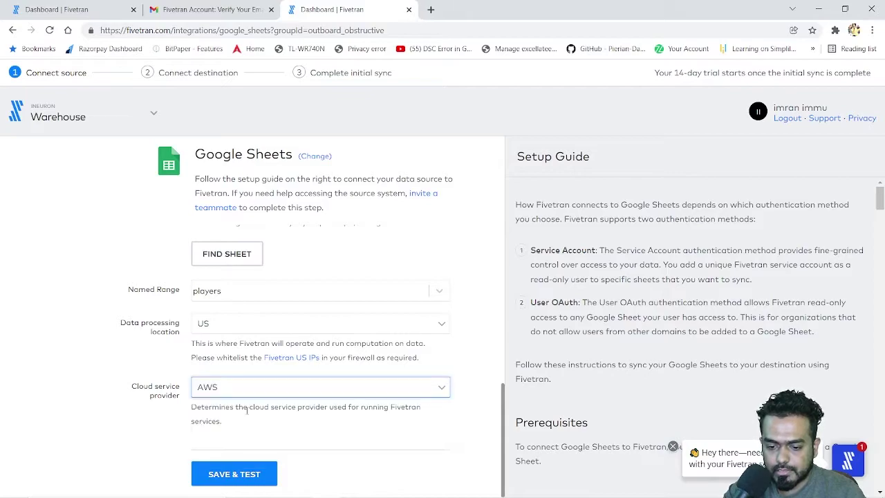
left_click(234, 474)
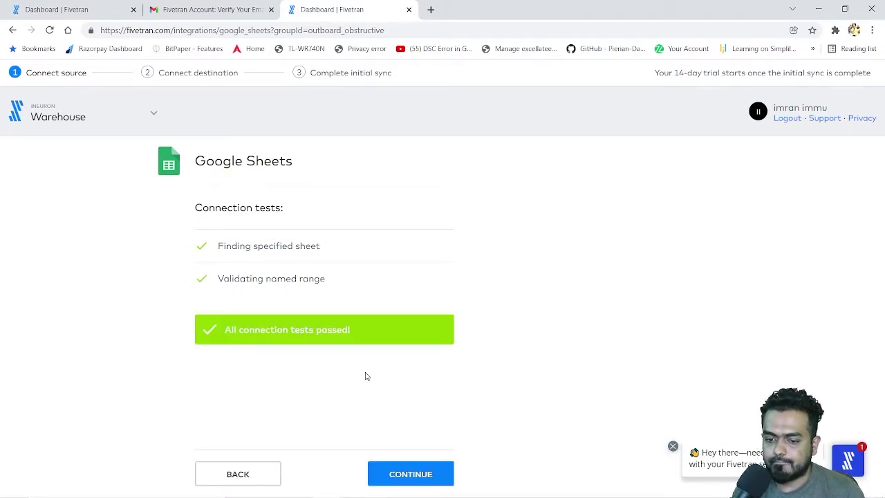
left_click(412, 478)
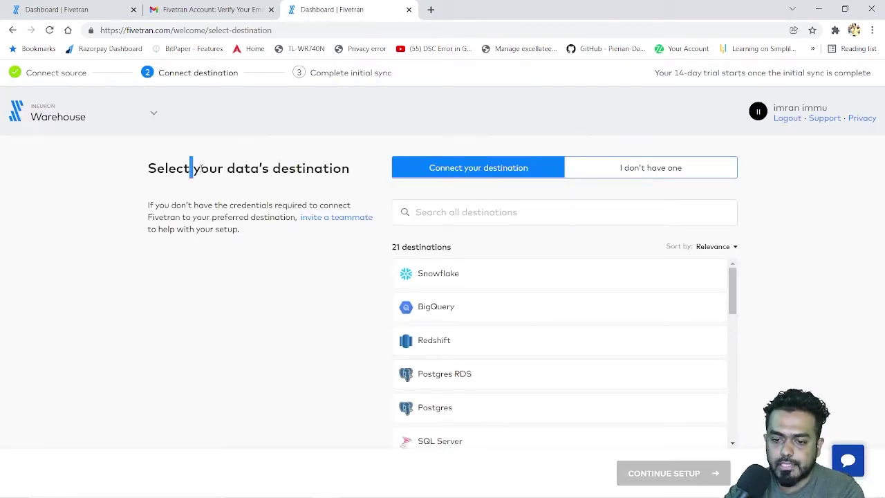
Step: Select Snowflake in the destination list and review the destination options
left_click_drag(190, 170, 316, 180)
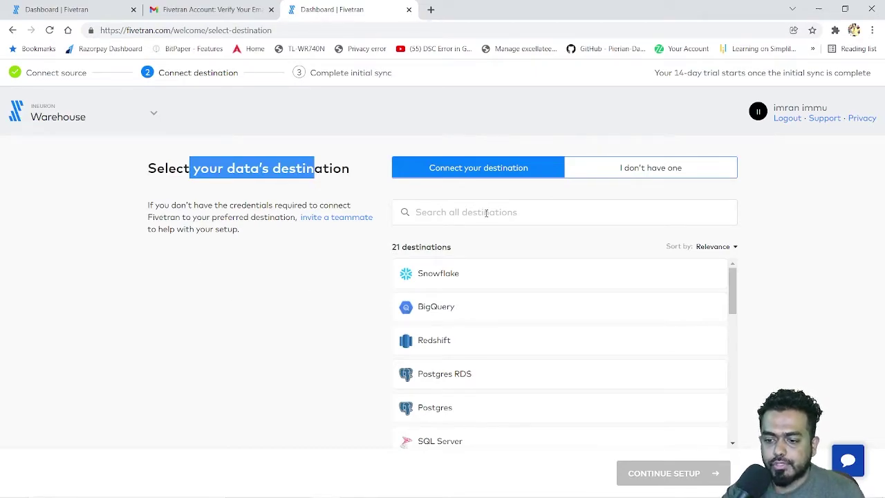
left_click(495, 280)
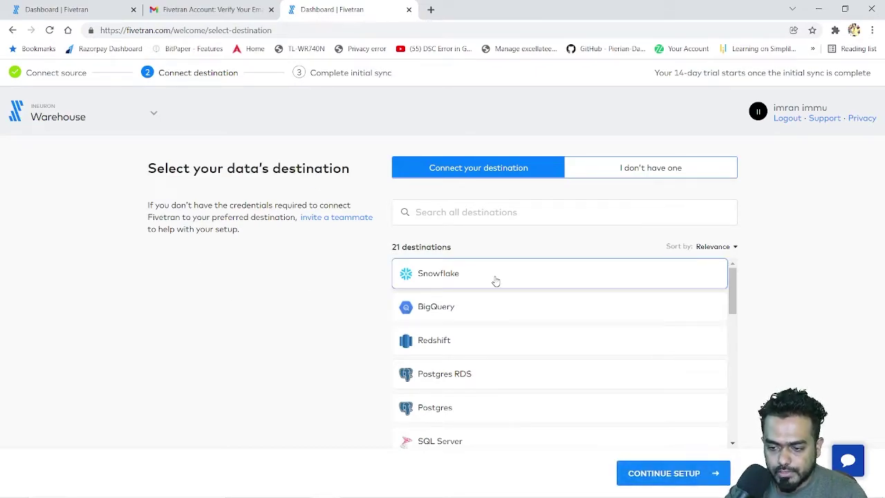
scroll(502, 336, "down", 3)
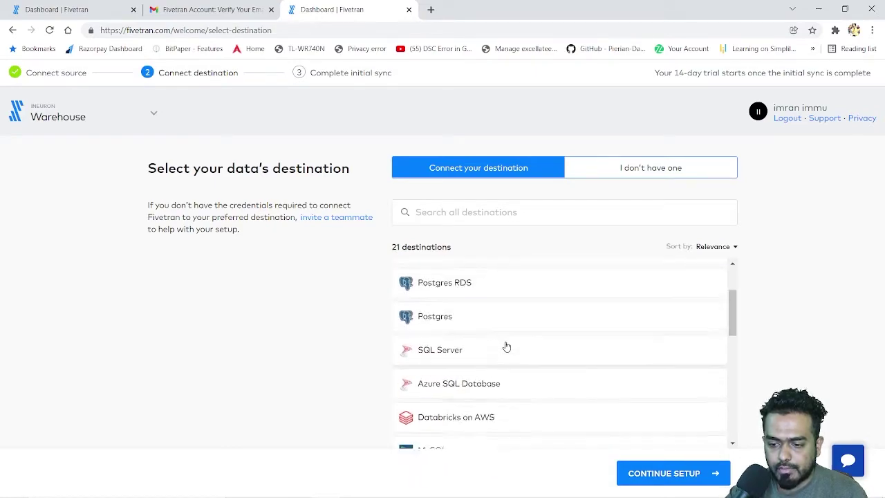
scroll(484, 332, "up", 3)
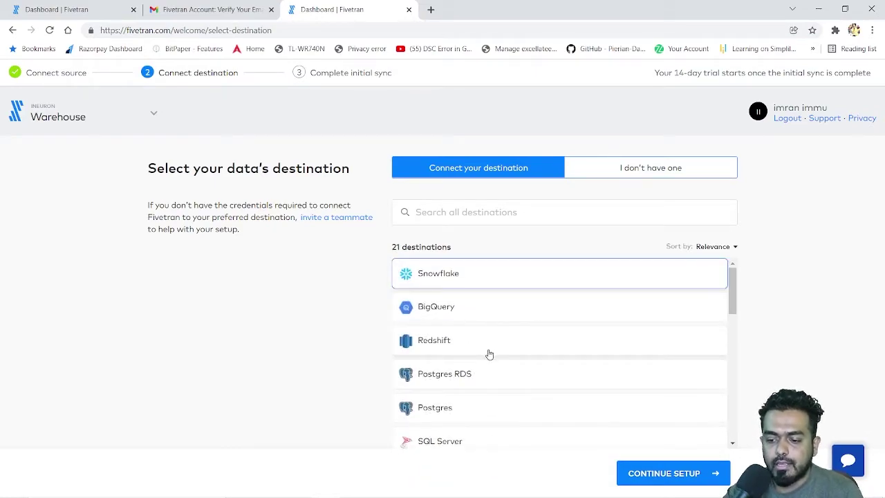
scroll(493, 355, "down", 2)
scroll(504, 354, "down", 2)
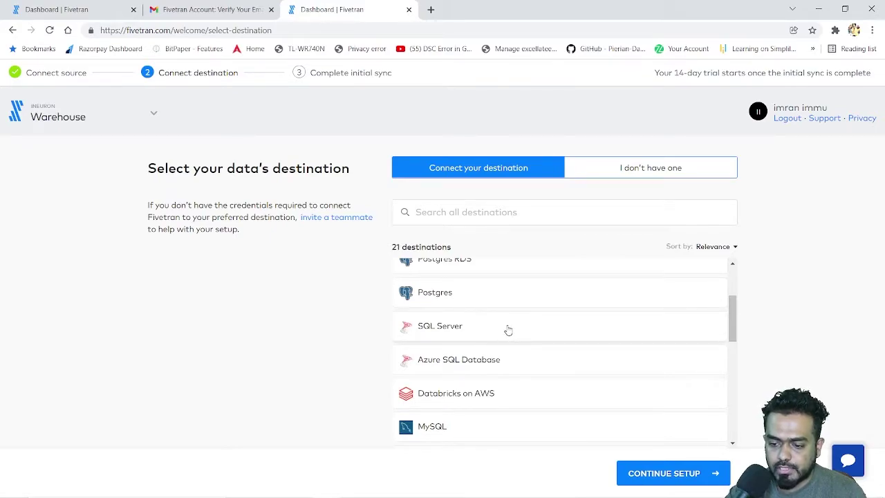
scroll(512, 335, "down", 2)
scroll(515, 336, "down", 2)
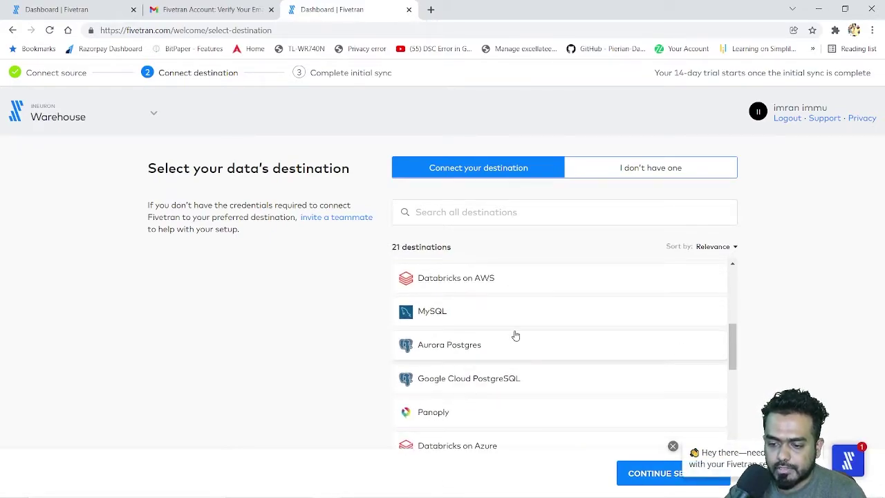
scroll(513, 338, "up", 5)
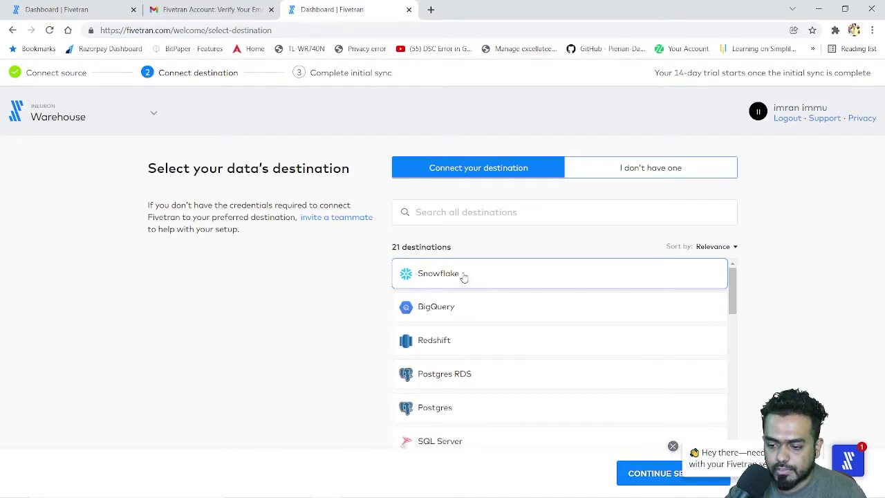
Step: Confirm Snowflake, open its connection form at the Host field, then switch to the NBA PLAYERS window
left_click(464, 277)
left_click(643, 476)
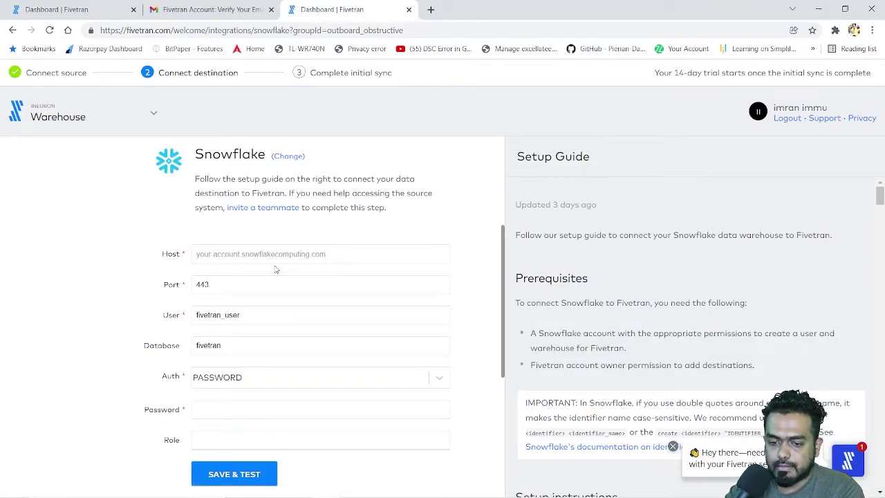
left_click(221, 255)
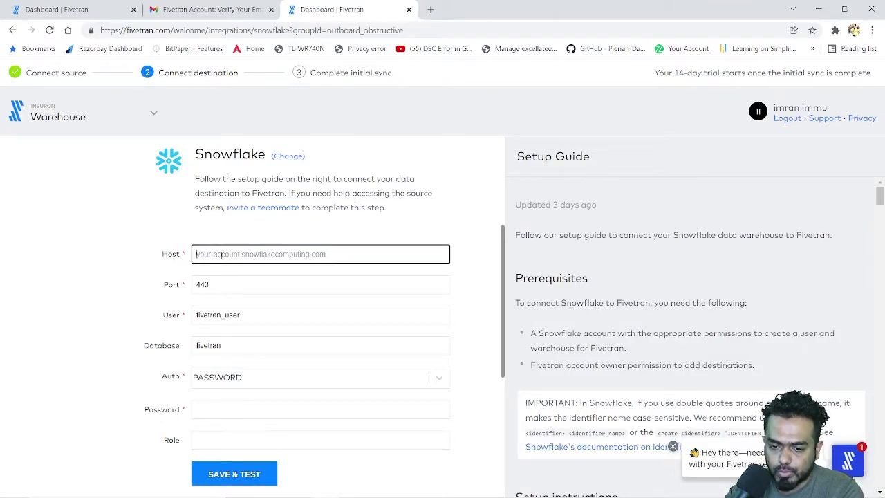
left_click(497, 486)
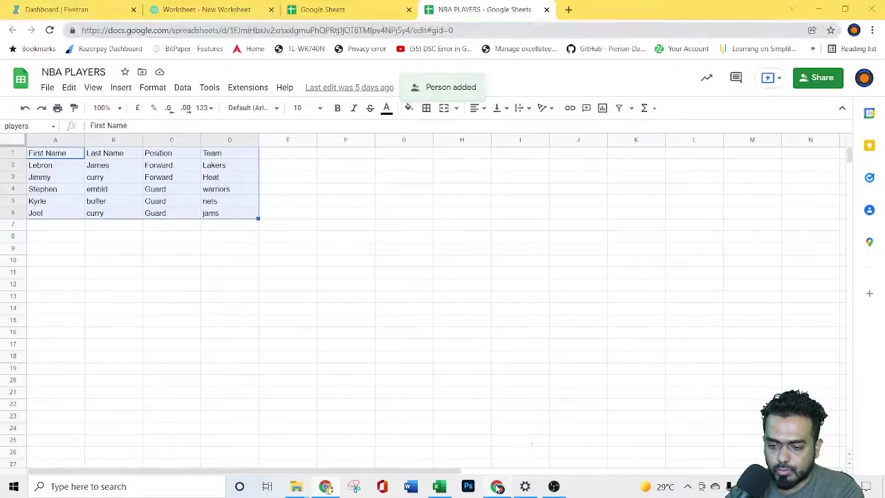
Step: Switch to the Snowflake tab and check the account details for the region
left_click(83, 4)
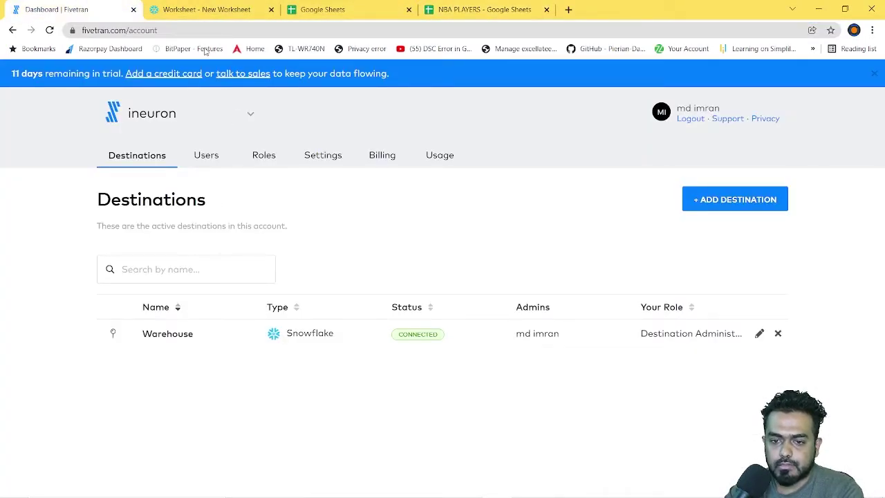
left_click(201, 15)
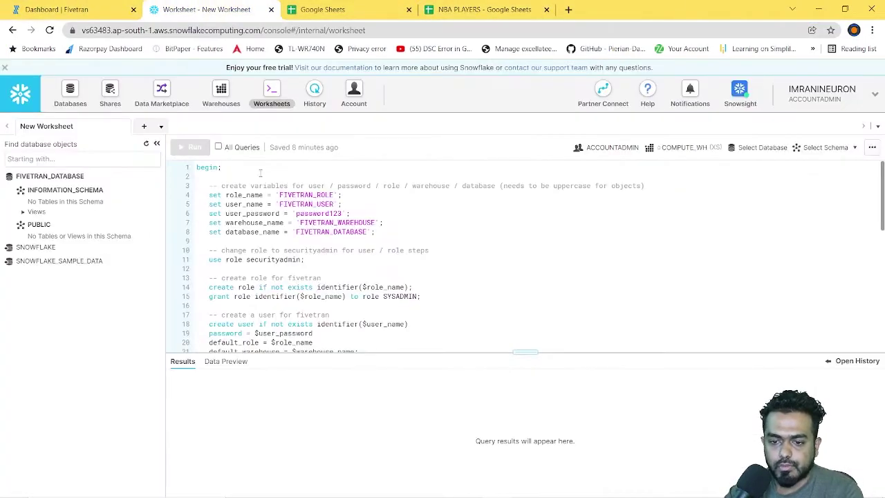
left_click(874, 95)
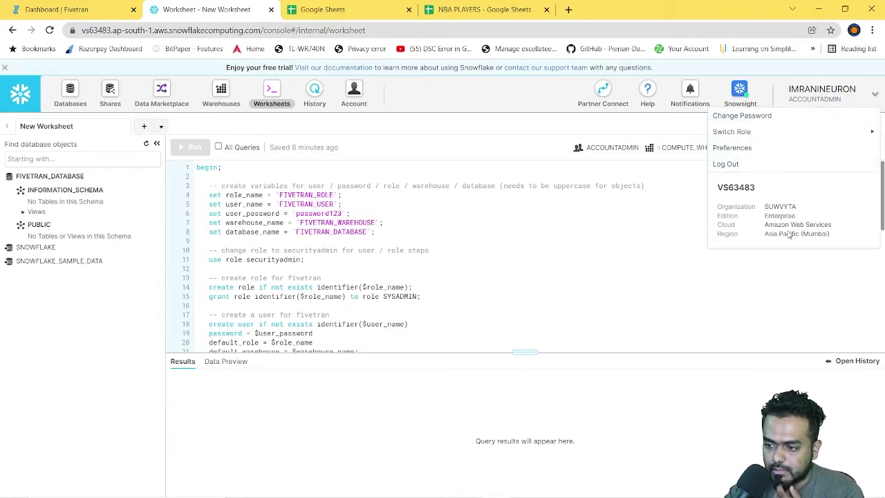
left_click(698, 201)
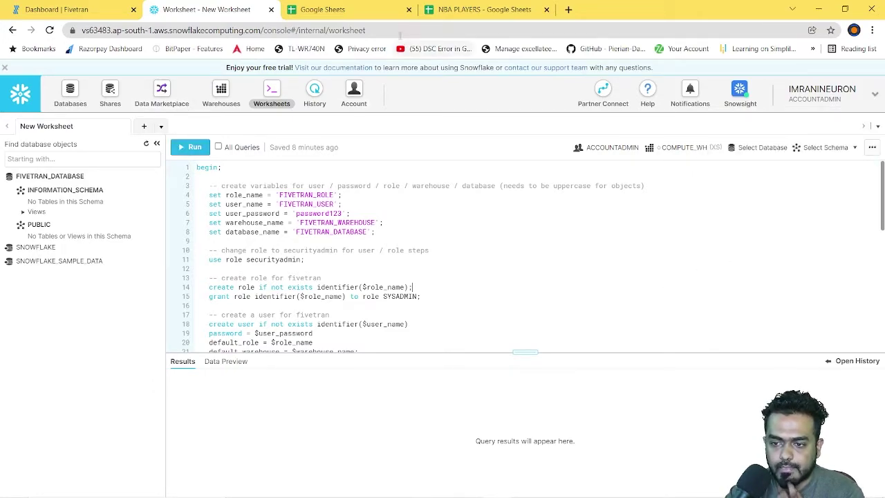
Step: Go to snowflake.com, follow Start for Free, and sign in to reach the Worksheets list
left_click(394, 30)
type("snow")
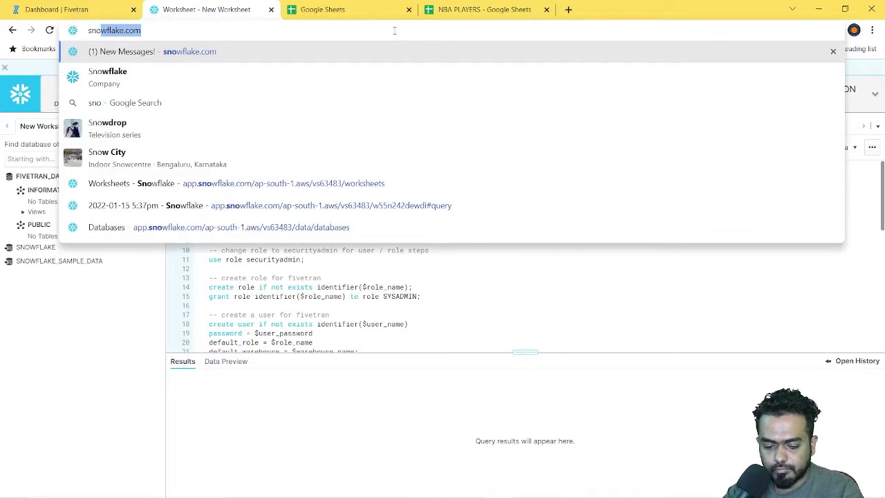
left_click(214, 88)
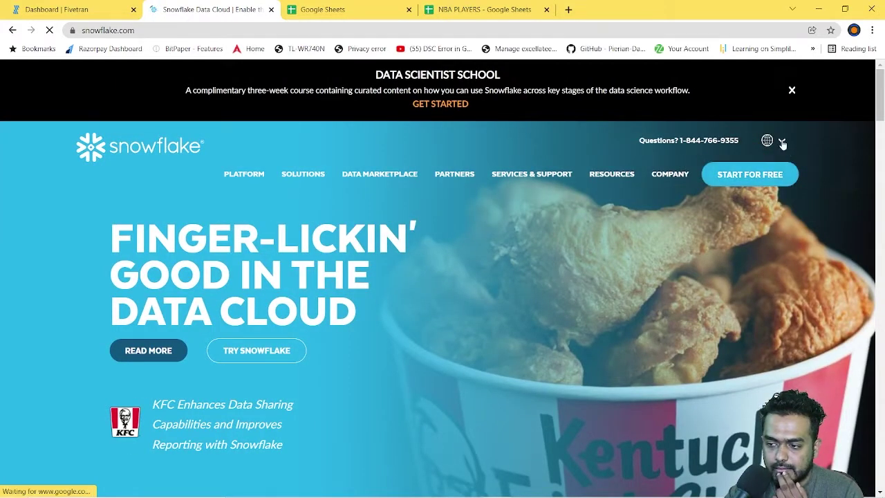
scroll(581, 333, "down", 1)
scroll(581, 333, "down", 5)
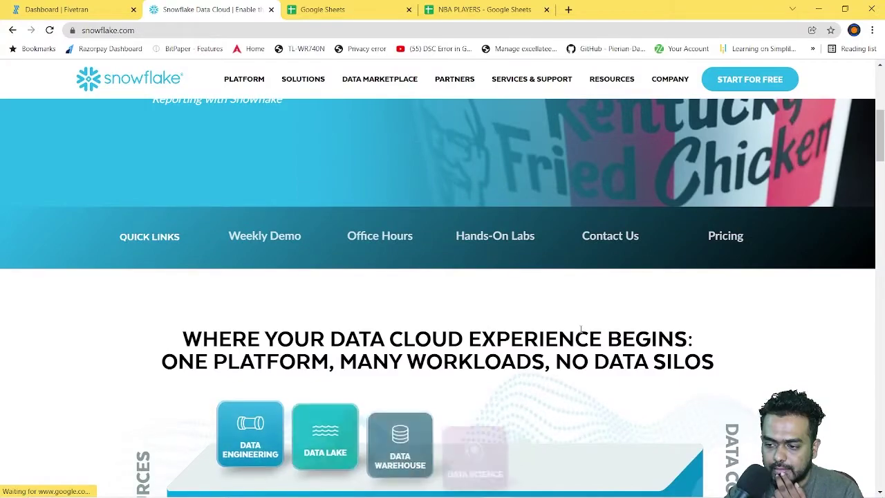
scroll(648, 304, "up", 6)
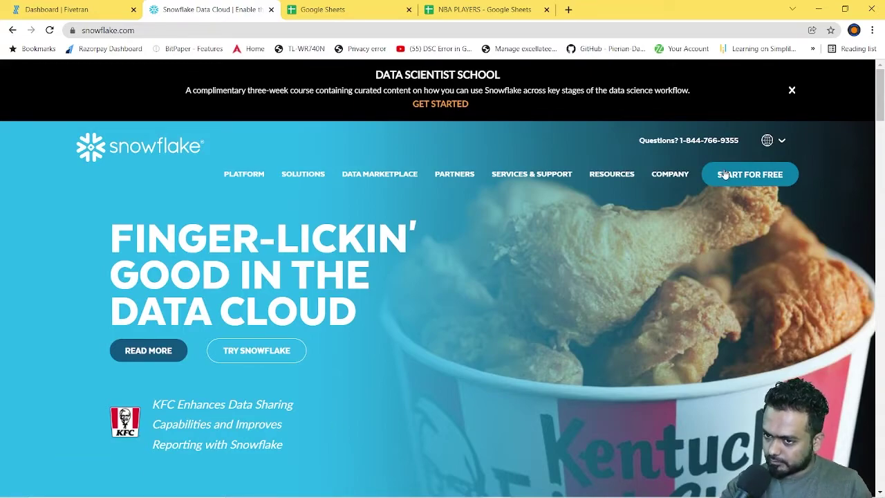
left_click(759, 174)
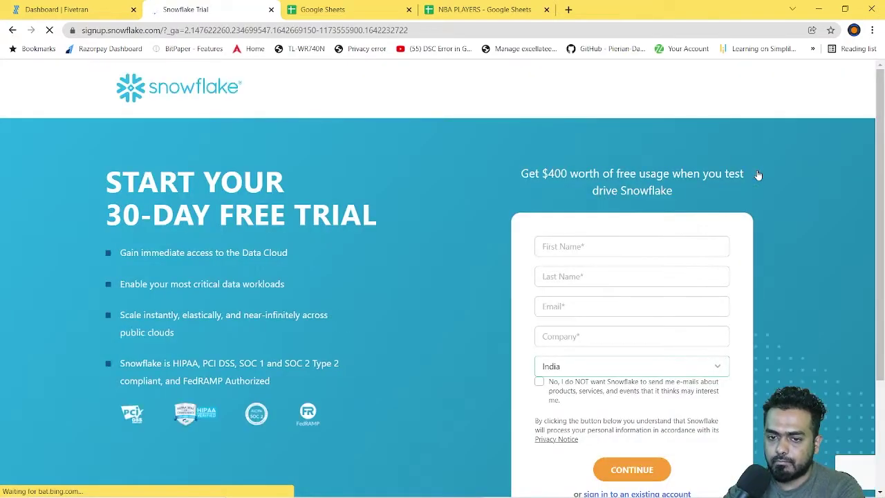
scroll(657, 377, "down", 2)
left_click(672, 344)
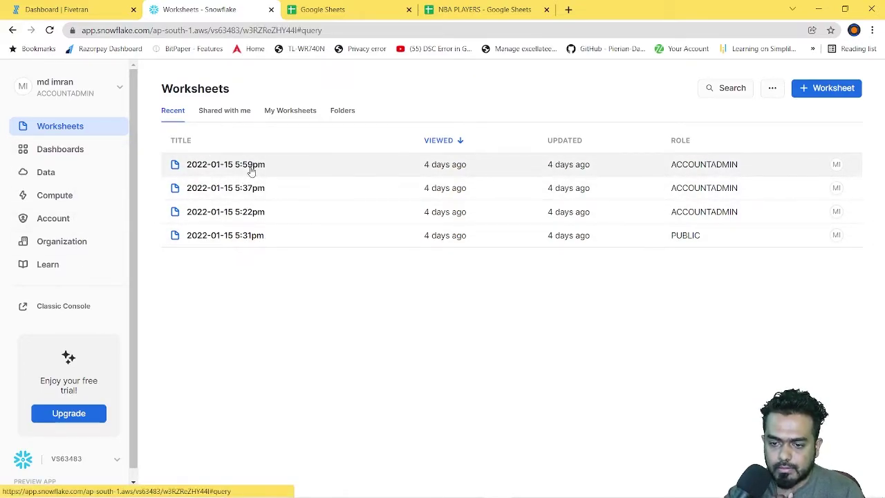
Step: In the 5:59pm worksheet, confirm FIVETRAN_DATABASE > PUBLIC has no tables
left_click(250, 167)
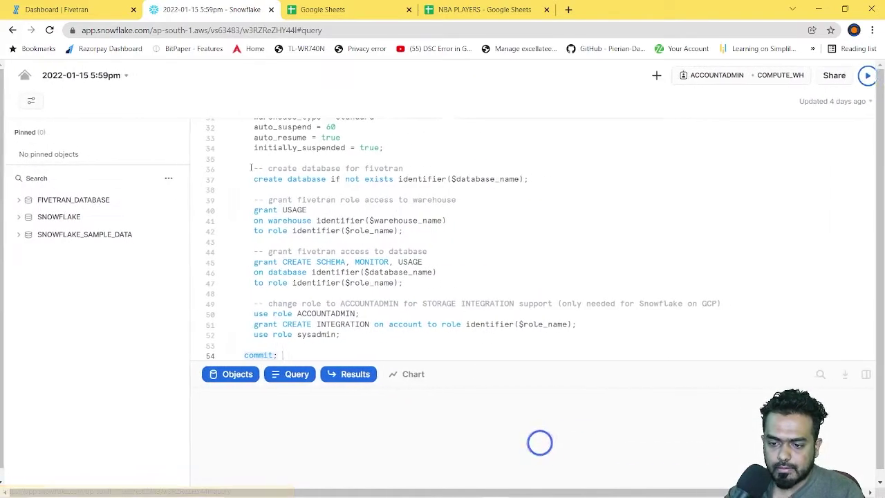
left_click(13, 201)
left_click(26, 217)
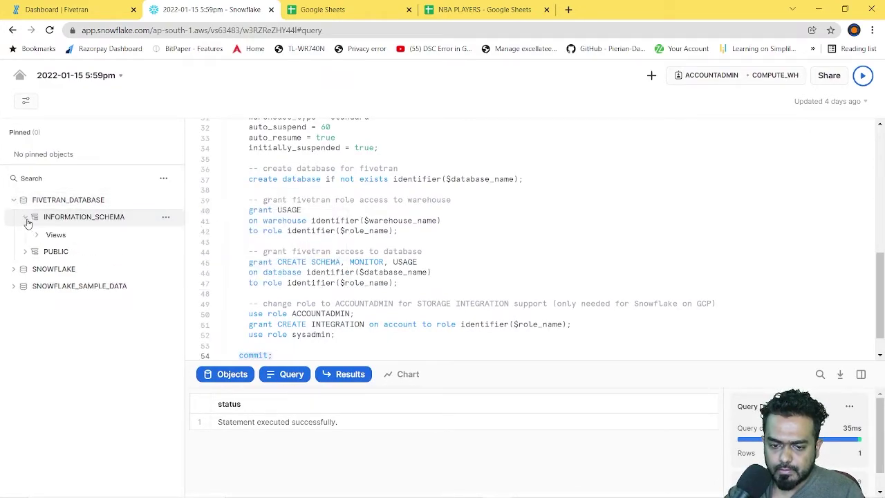
left_click(26, 219)
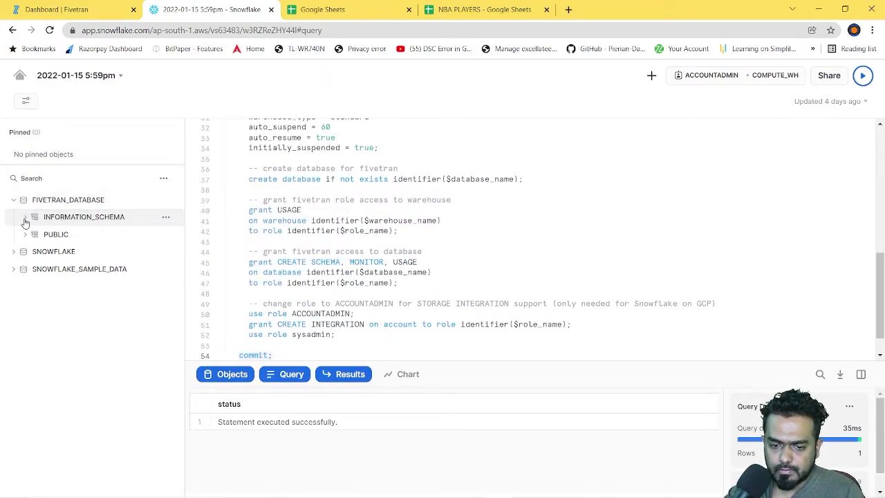
left_click(24, 234)
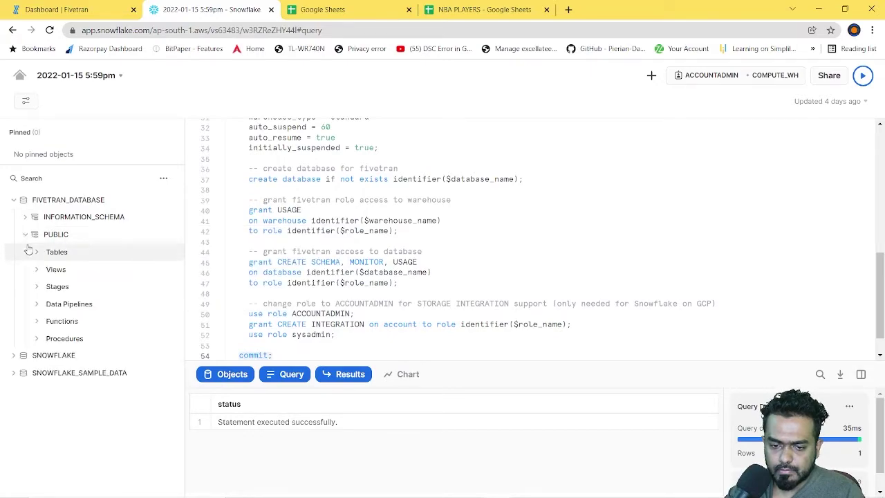
left_click(36, 253)
left_click(35, 255)
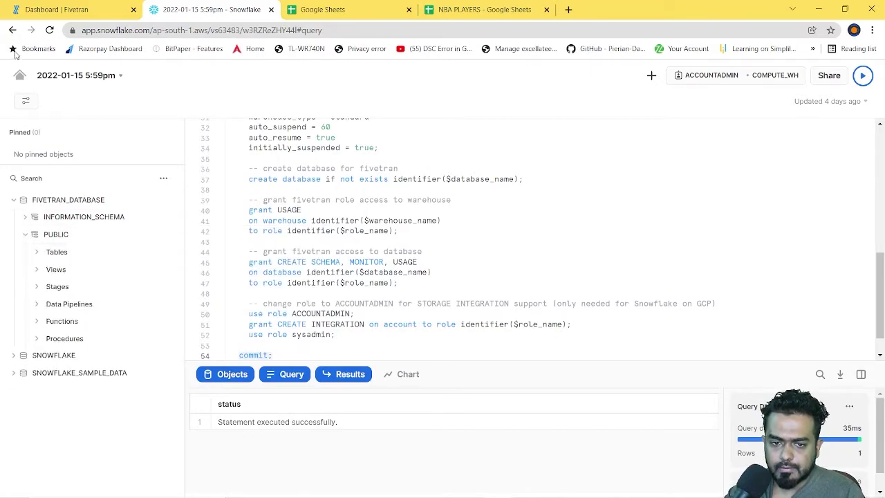
left_click(13, 30)
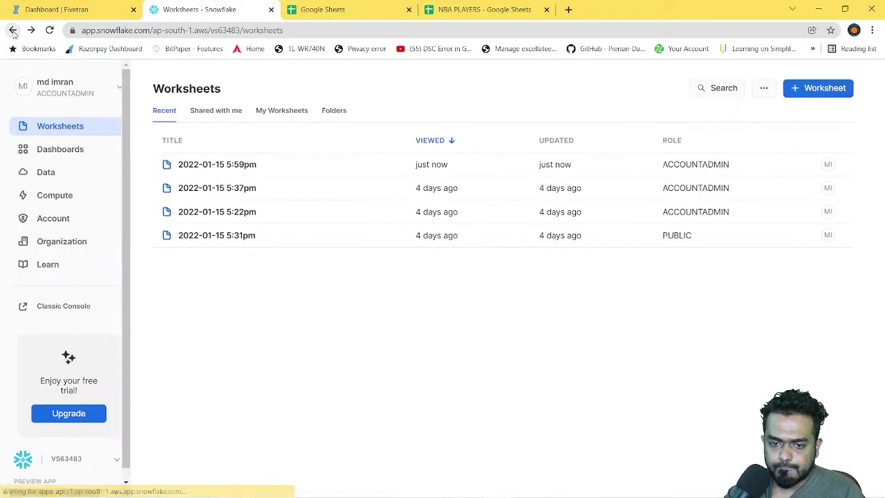
Step: In the 5:37pm worksheet, confirm FIVETRAN_DATABASE > PUBLIC has no tables
left_click(237, 192)
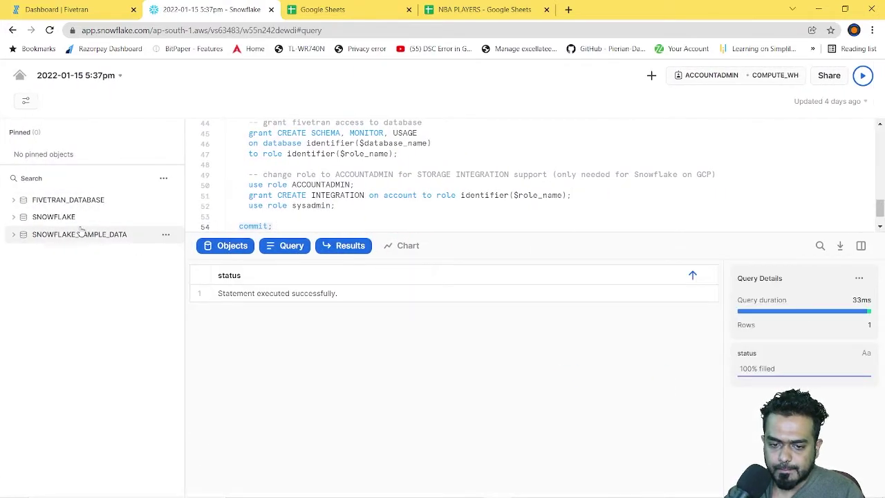
mouse_move(11, 216)
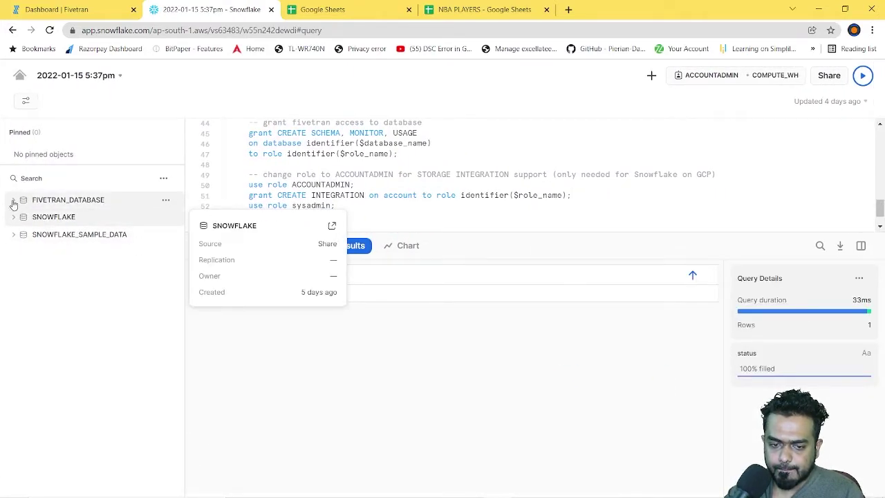
left_click(13, 200)
left_click(25, 235)
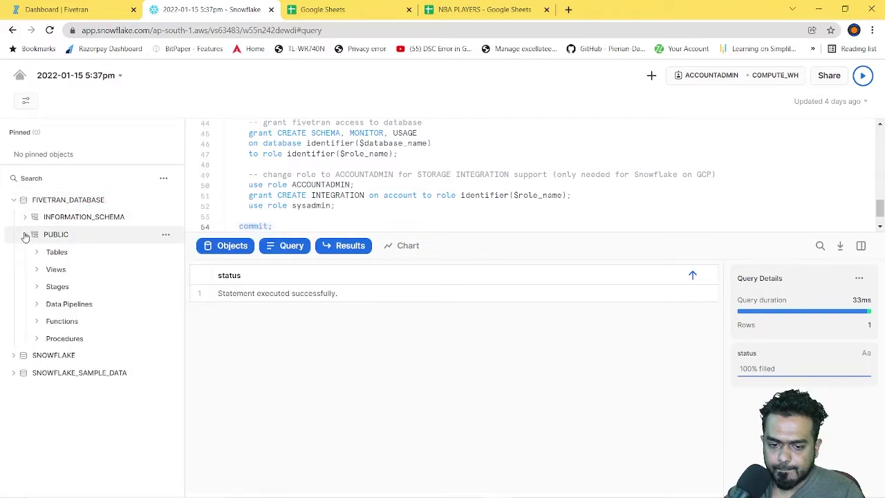
left_click(36, 253)
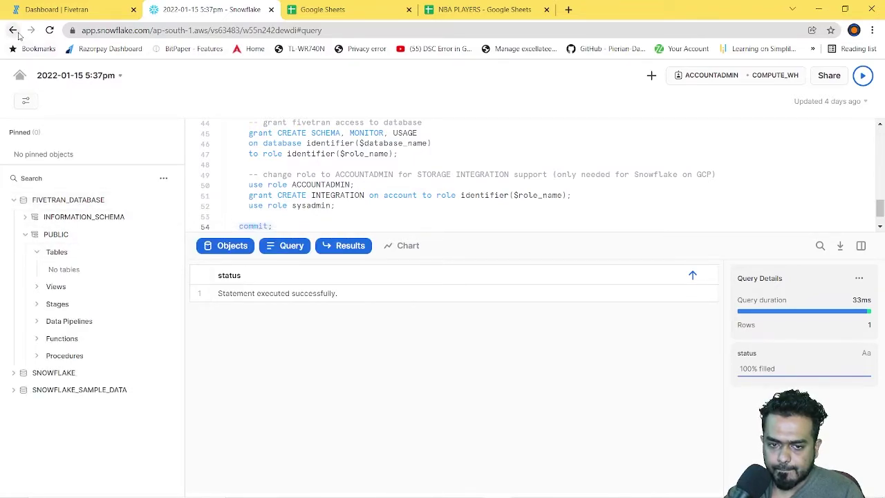
left_click(12, 30)
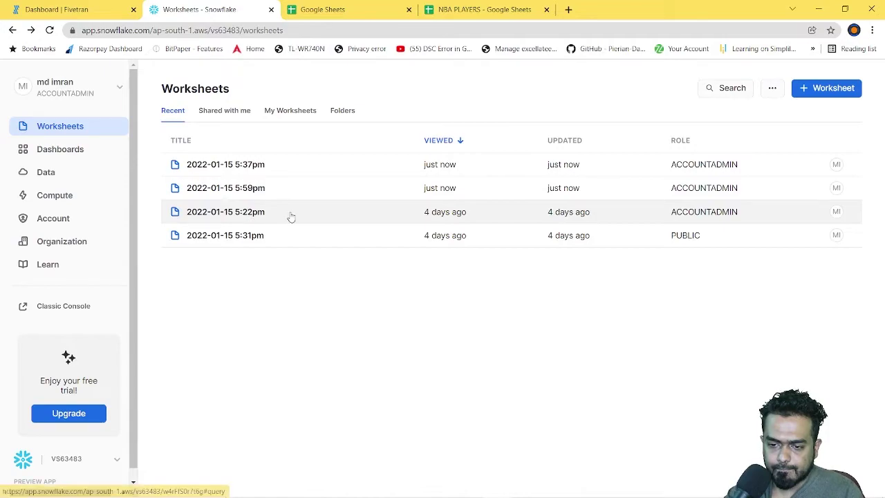
Step: In the 5:22pm worksheet, confirm FIVETRAN_DATABASE > PUBLIC has no tables
left_click(290, 217)
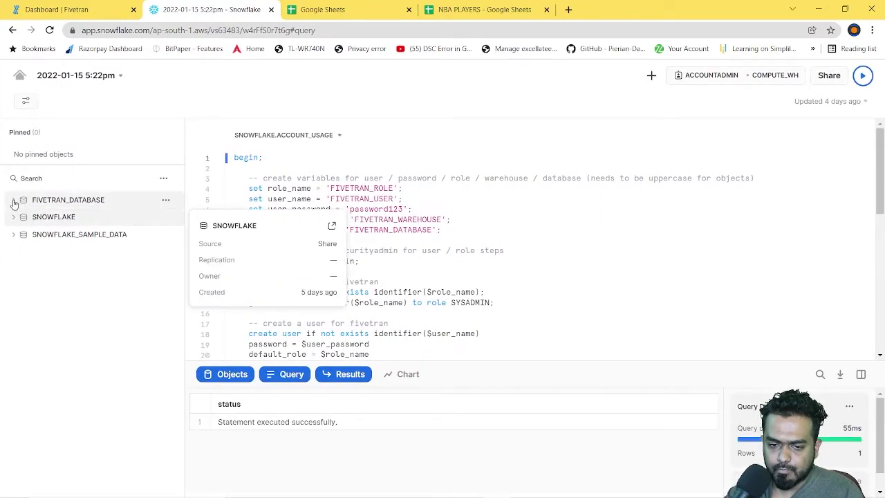
left_click(13, 200)
left_click(25, 234)
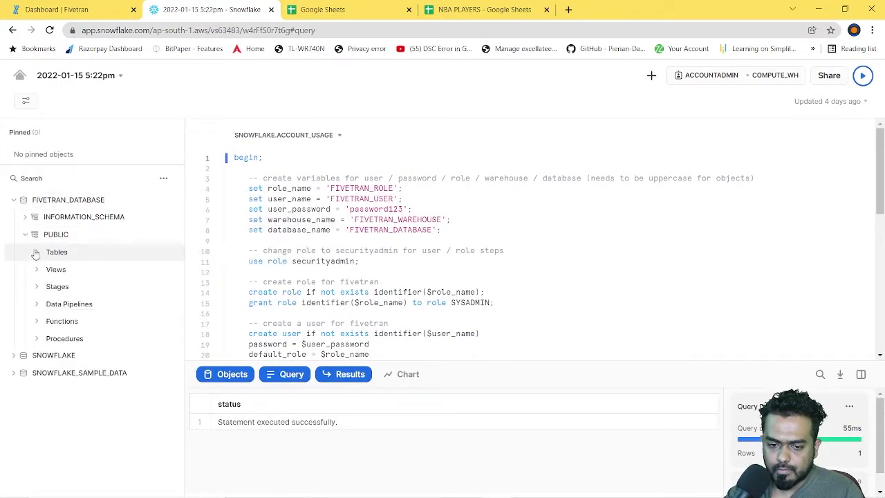
left_click(37, 252)
left_click(12, 30)
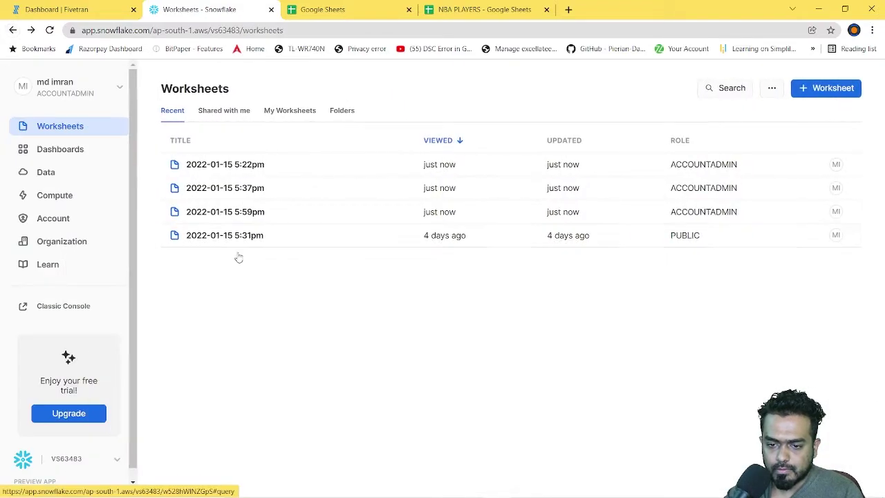
Step: Open the 5:31pm worksheet, glance at SNOWFLAKE_SAMPLE_DATA, and return to the Worksheets list
left_click(231, 235)
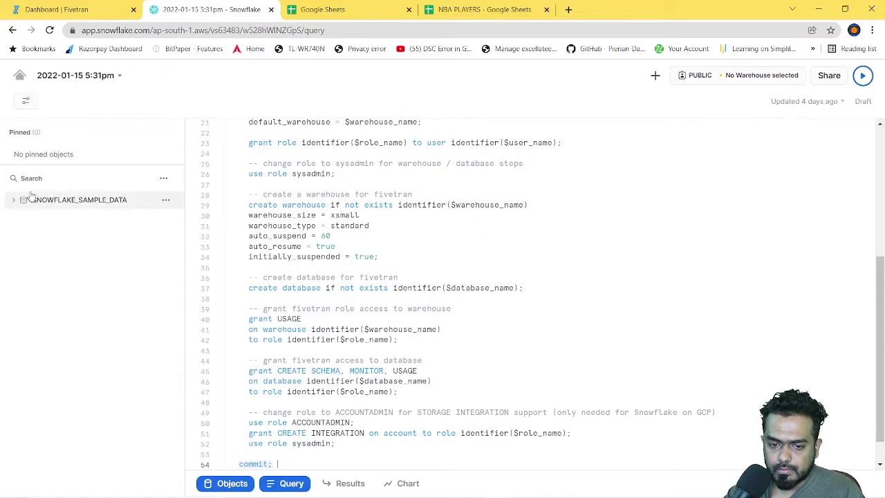
left_click(13, 200)
left_click(13, 201)
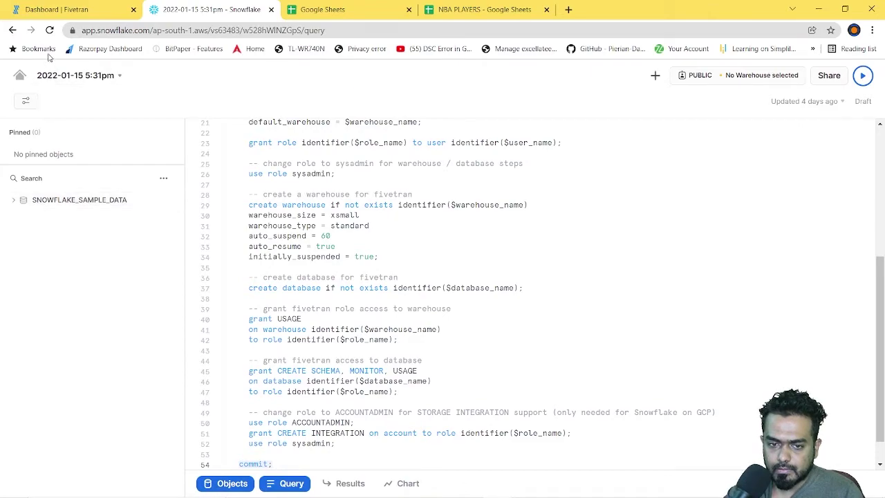
left_click(12, 29)
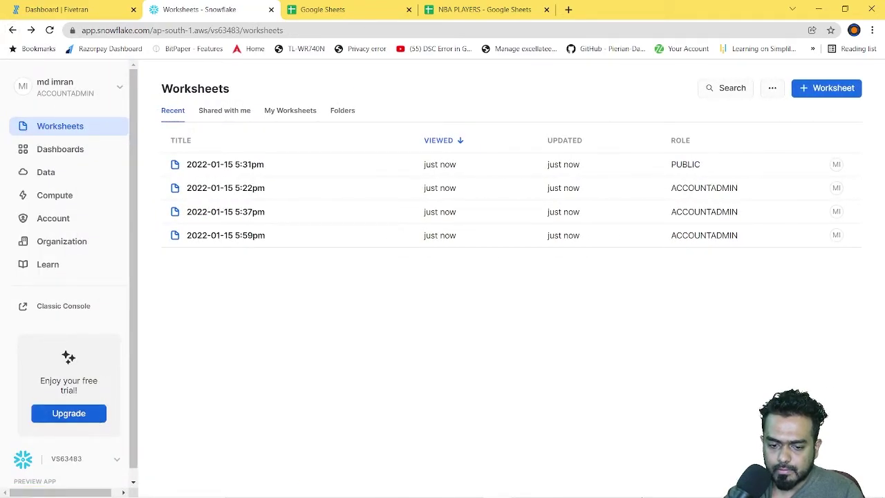
Step: Sign in to the Snowflake Classic Console using the browser's saved login
left_click(63, 308)
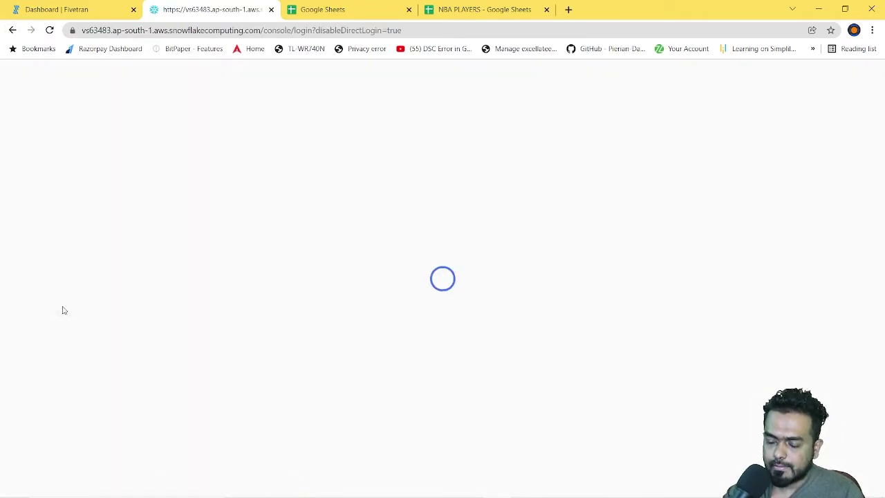
left_click(440, 257)
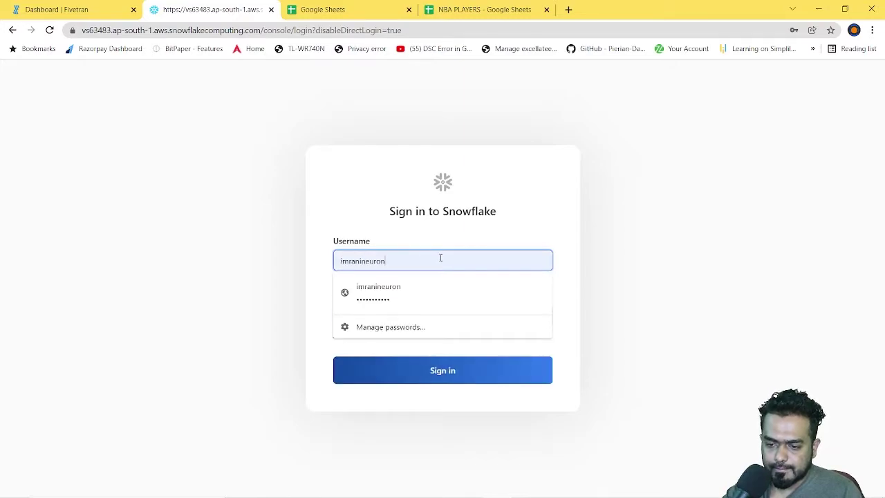
left_click(428, 287)
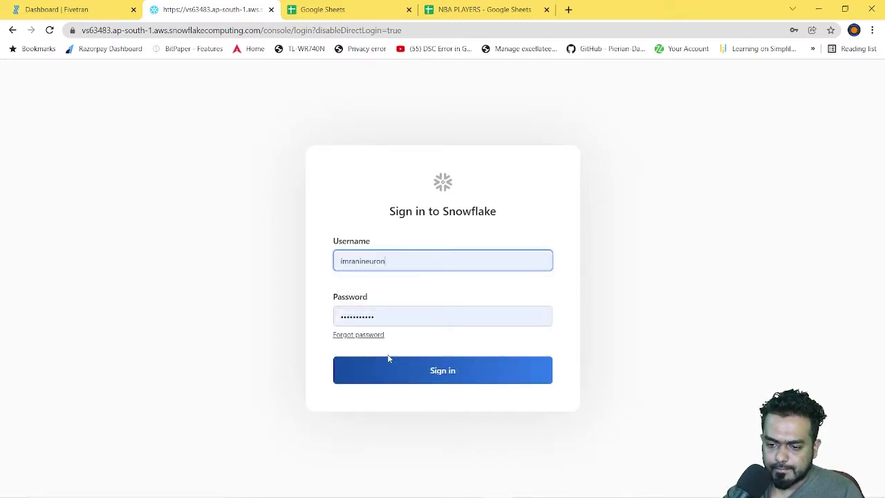
left_click(408, 381)
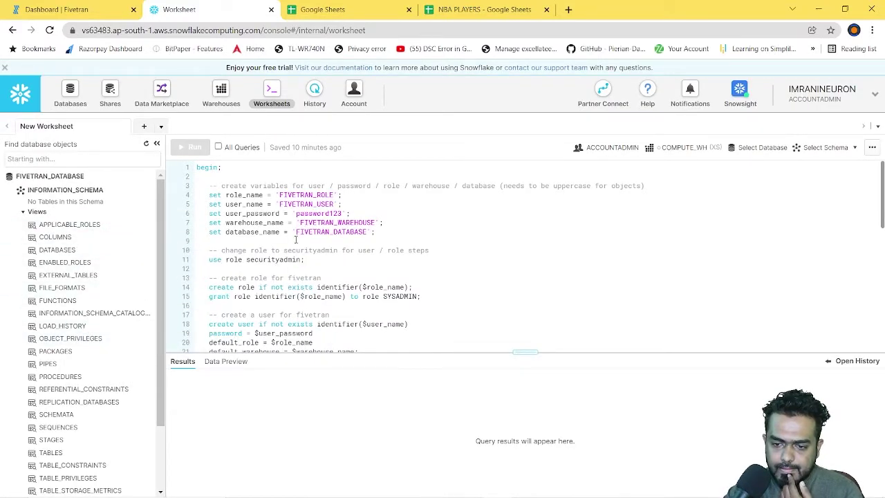
Step: Scroll through the worksheet's Fivetran role, user, warehouse and database setup script
scroll(330, 271, "down", 4)
scroll(330, 271, "down", 2)
scroll(331, 272, "up", 6)
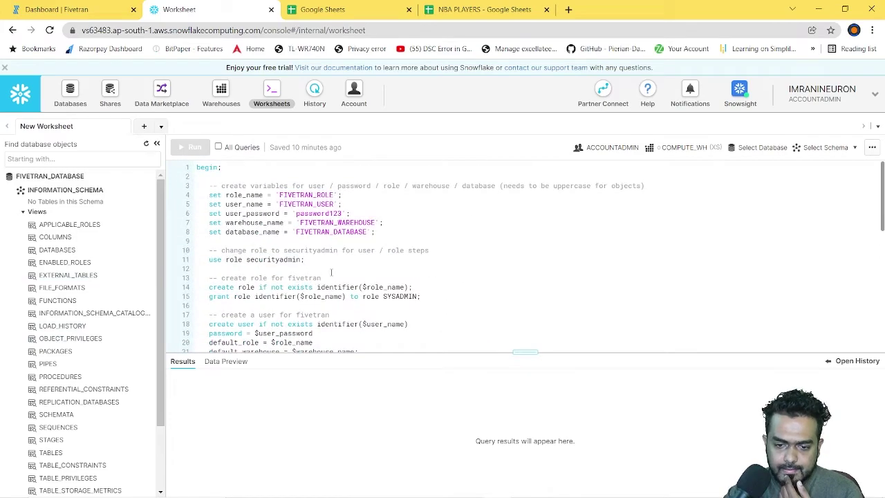
scroll(390, 276, "down", 2)
scroll(390, 277, "up", 2)
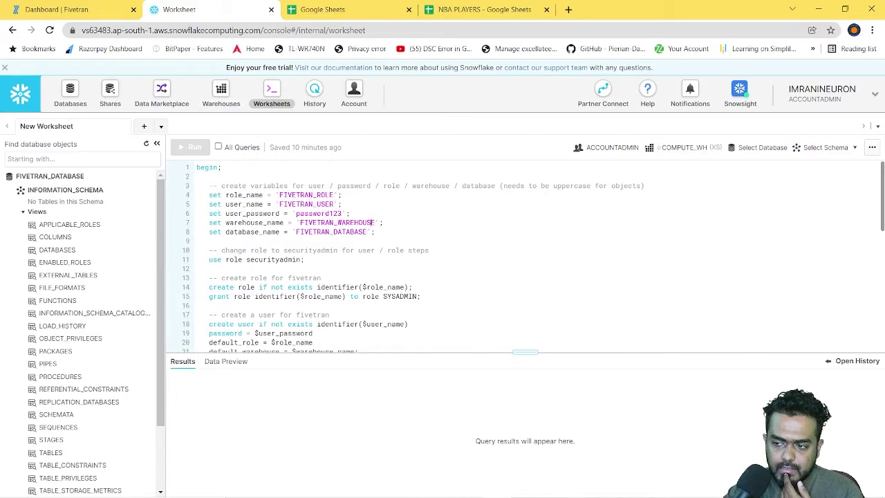
scroll(387, 263, "down", 4)
scroll(404, 308, "up", 4)
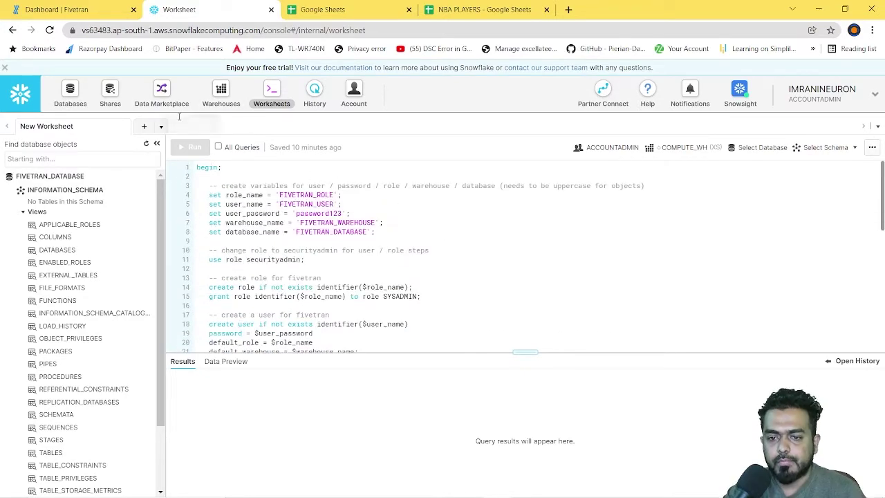
Step: Review the Fivetran Snowflake destination setup form from the Destinations page
left_click(29, 5)
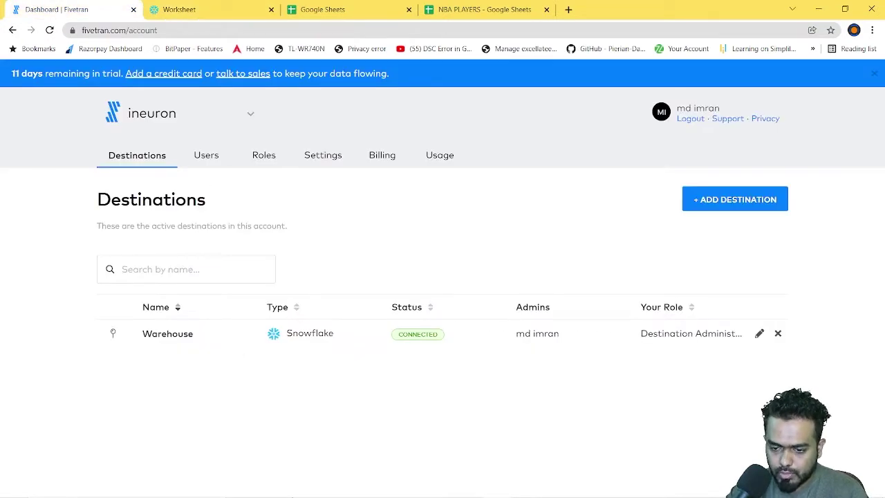
left_click(318, 489)
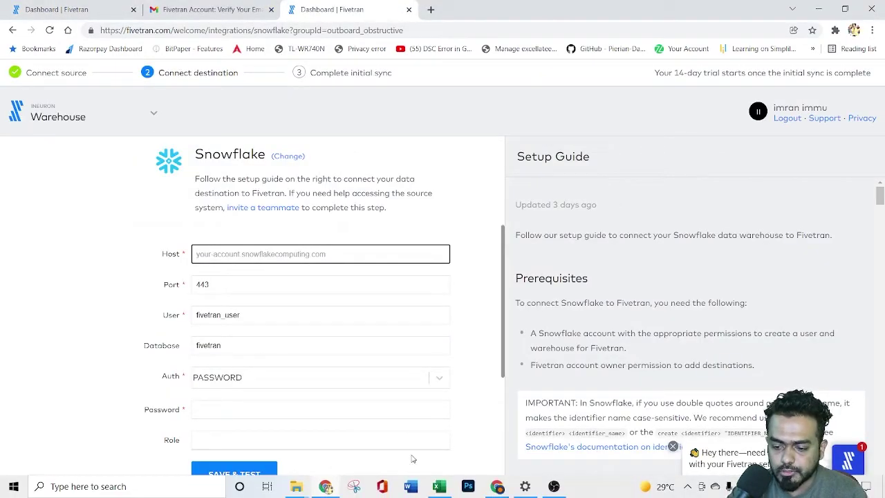
left_click(491, 490)
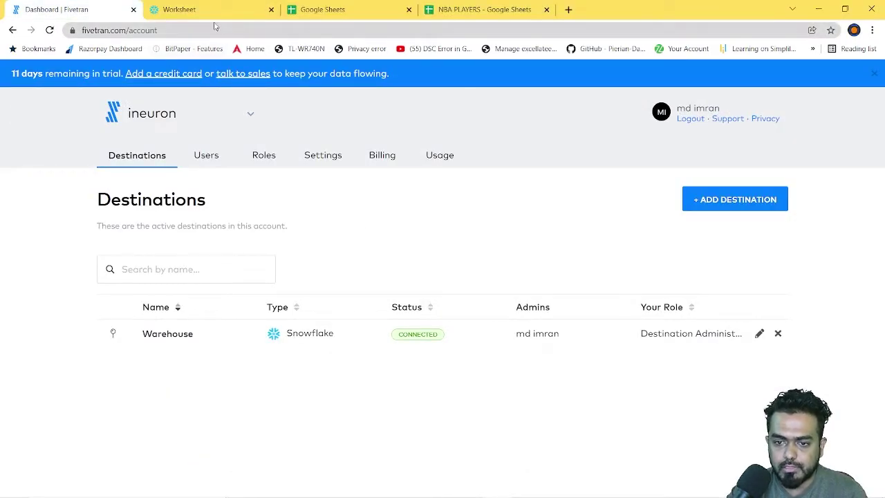
mouse_move(524, 488)
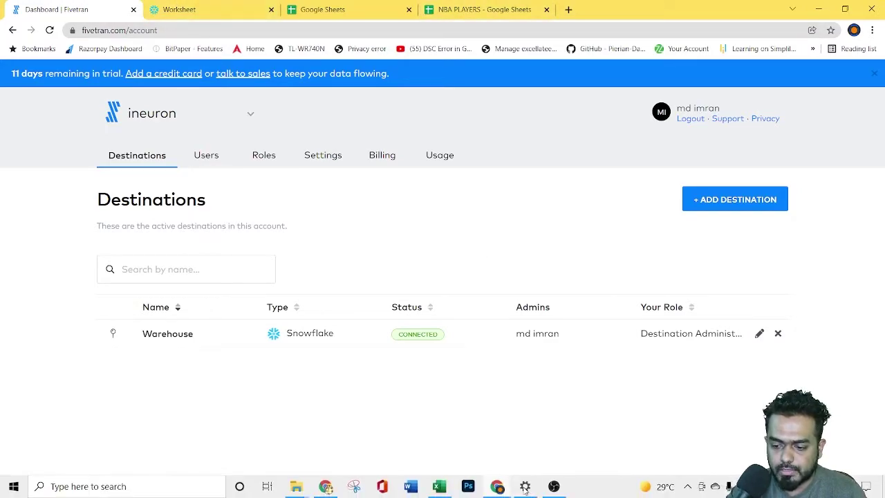
left_click(498, 487)
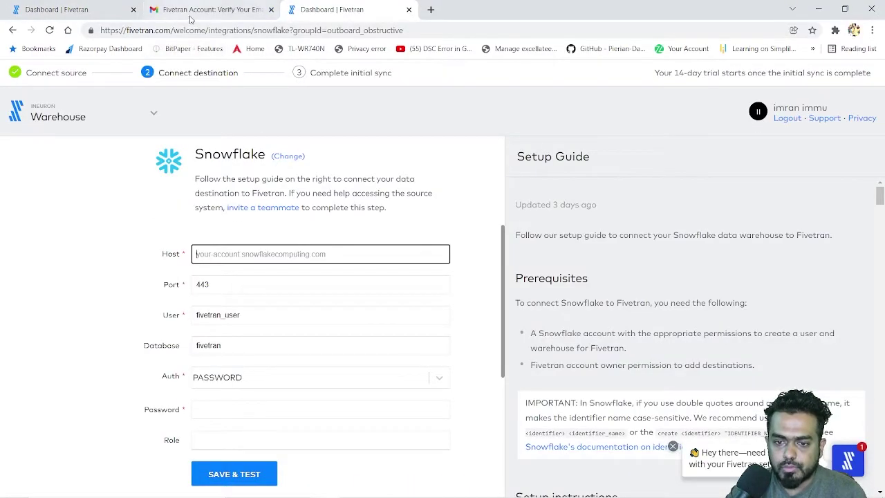
left_click(494, 488)
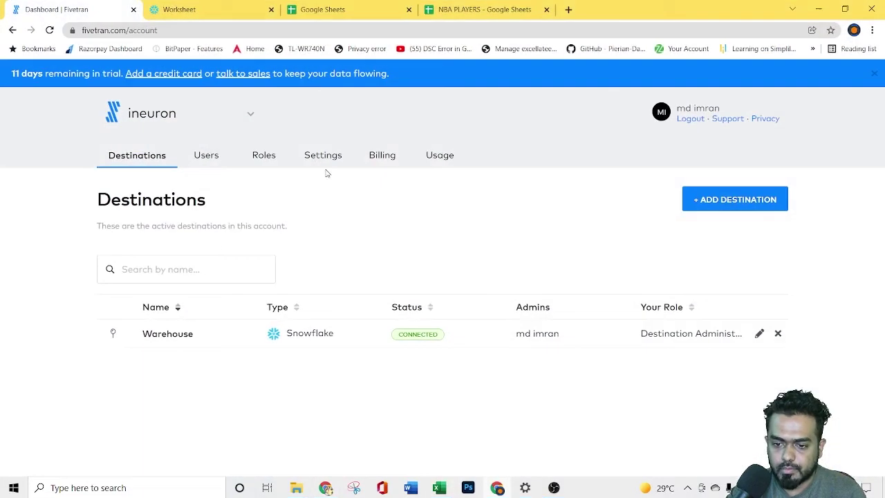
Step: Select the account host portion of the Snowflake worksheet's web address
left_click(208, 9)
left_click(477, 9)
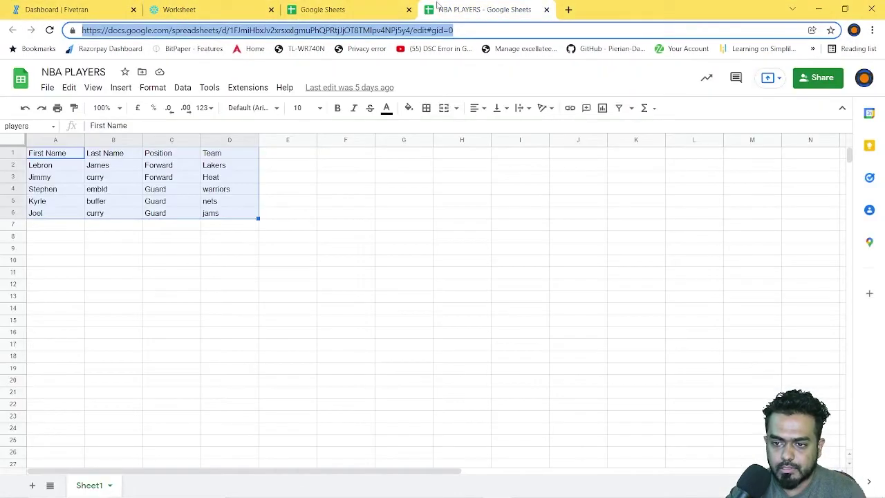
left_click(189, 7)
left_click(247, 29)
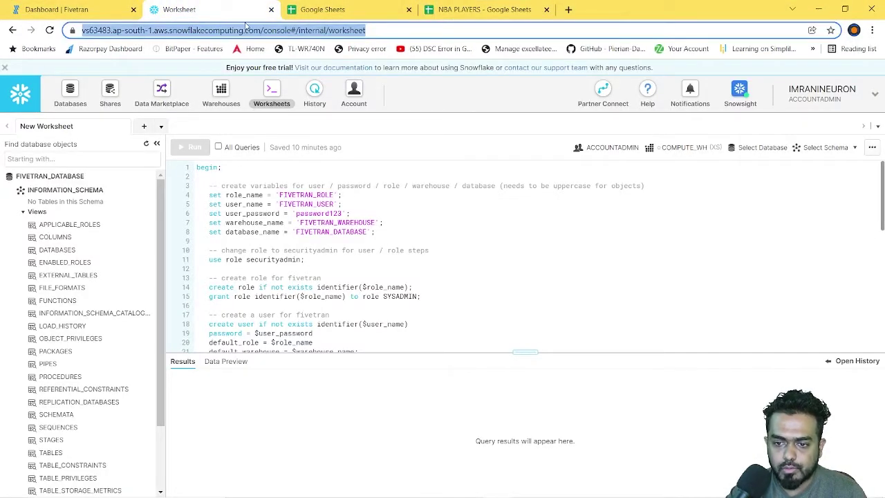
left_click(258, 31)
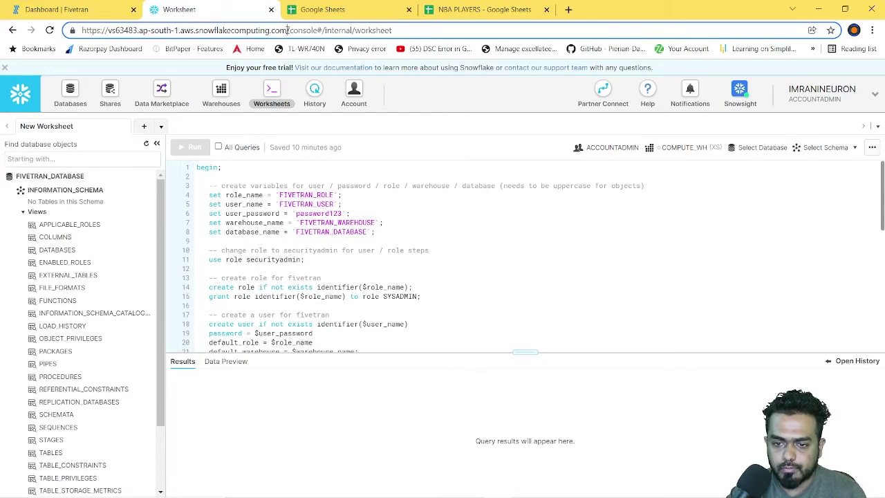
left_click_drag(287, 30, 108, 31)
key("ctrl+c")
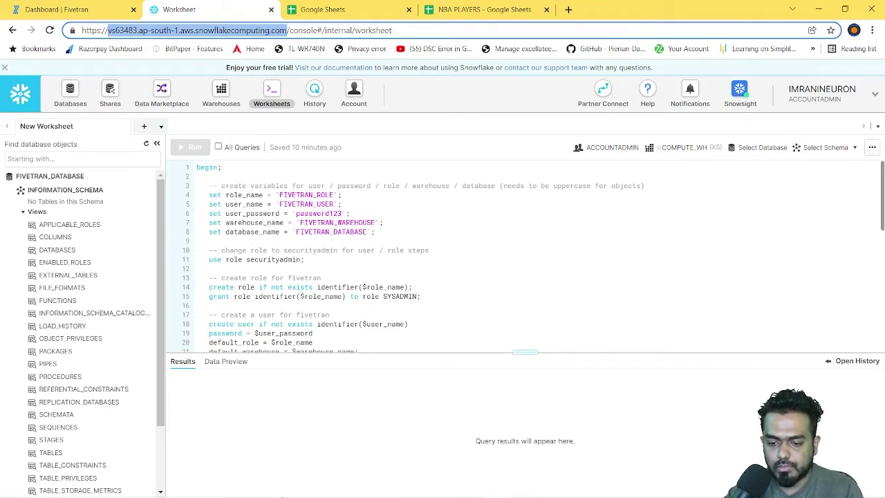
Step: Paste the account host and confirm port 443, user fivetran_user and database fivetran
left_click(315, 486)
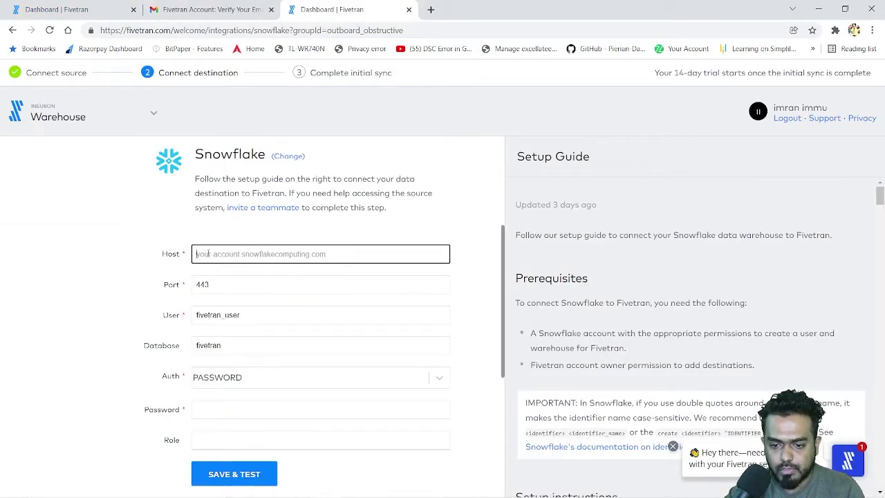
key("ctrl+v")
left_click(232, 284)
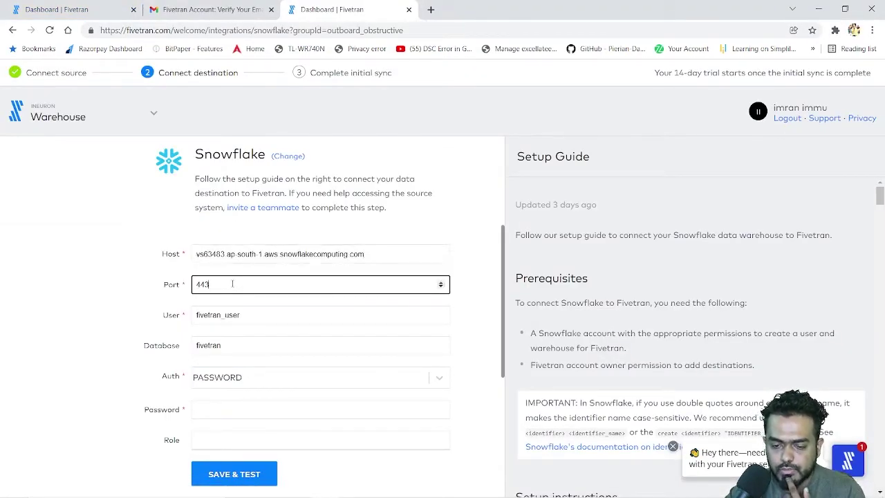
left_click(166, 321)
left_click(254, 315)
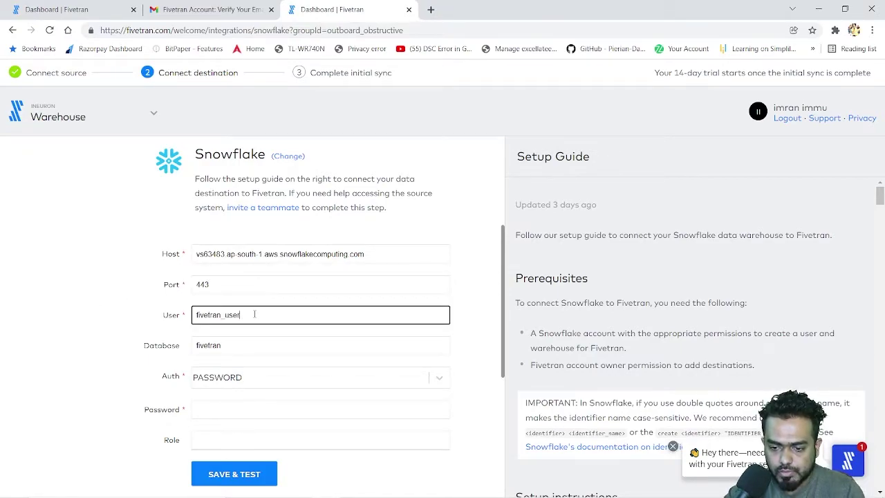
scroll(311, 335, "down", 1)
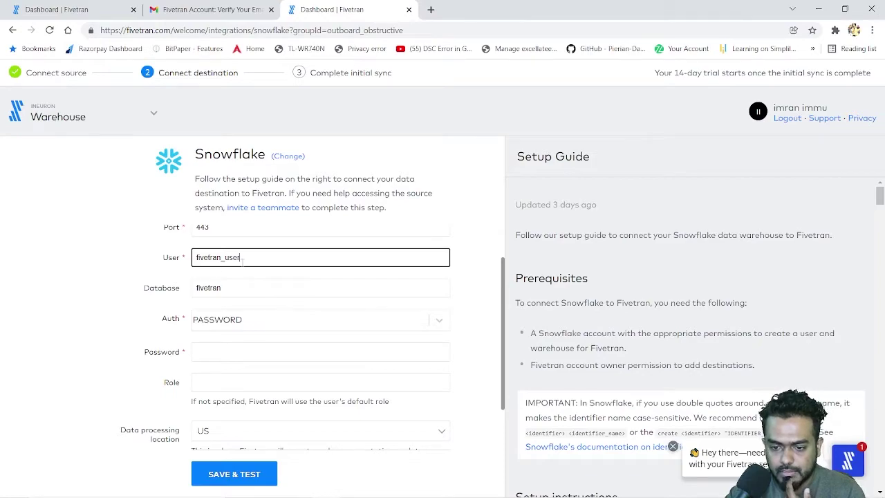
left_click(256, 292)
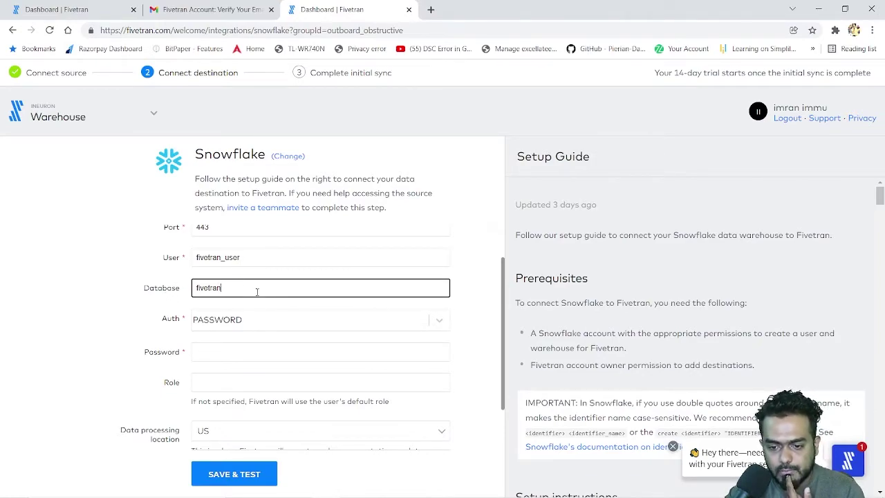
Step: Choose PASSWORD authentication and enter the Snowflake user's password
scroll(95, 326, "down", 1)
left_click(255, 266)
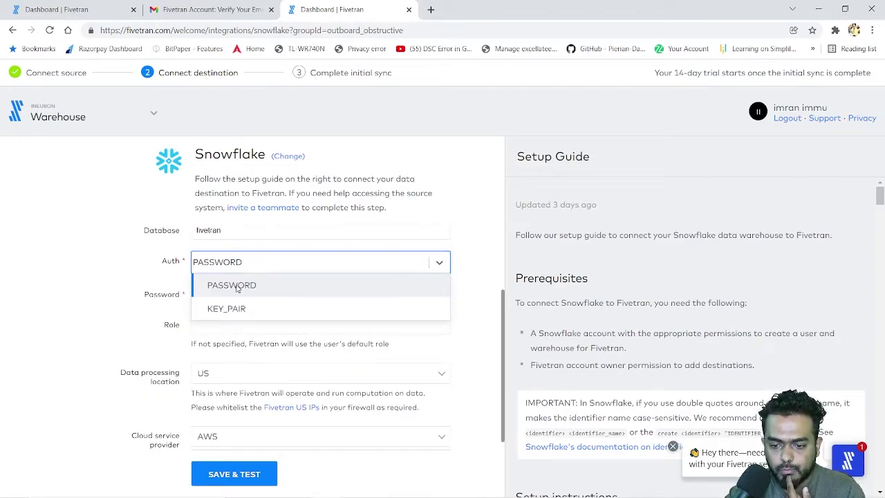
left_click(235, 286)
left_click(221, 297)
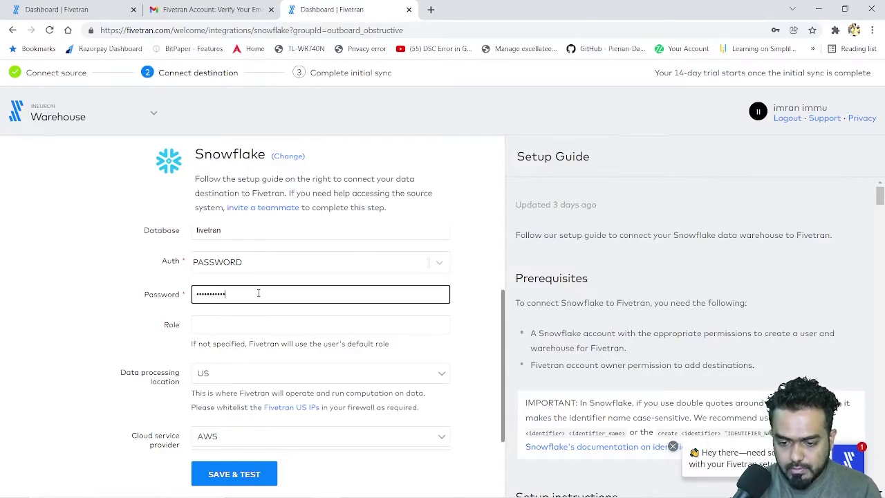
left_click(263, 331)
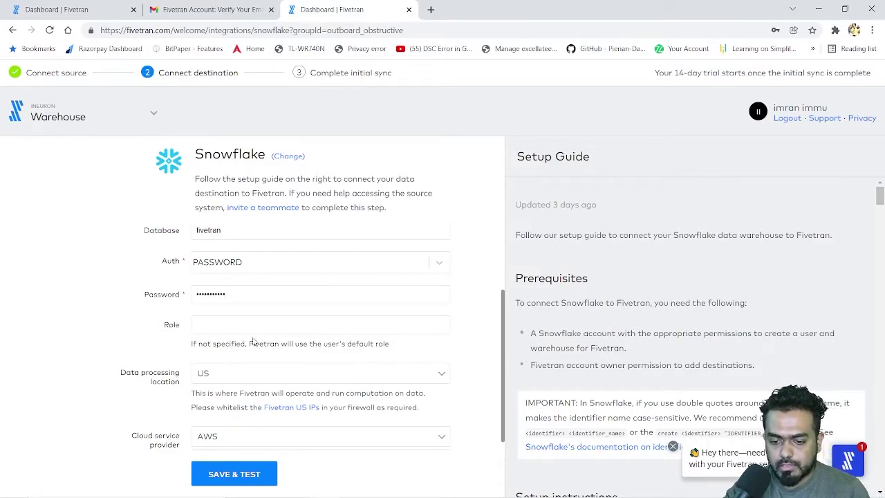
scroll(255, 339, "down", 2)
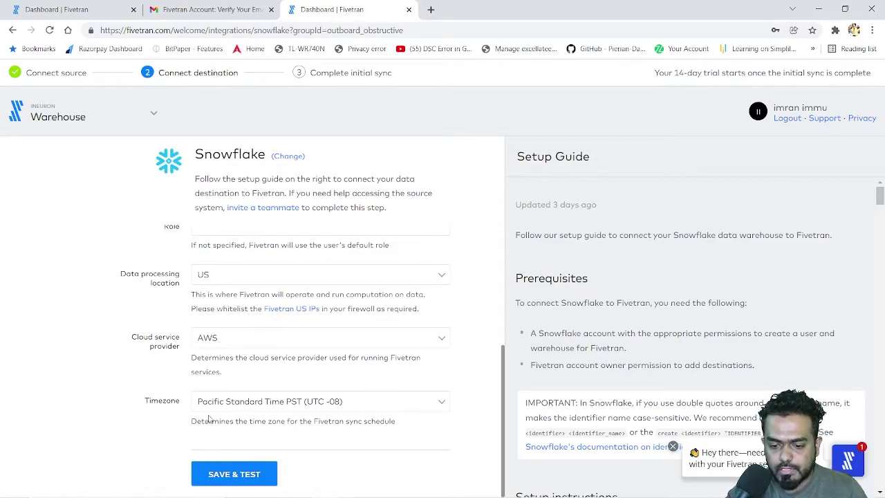
Step: Copy the Snowflake setup script from Step 2 of Fivetran's Setup Guide
scroll(407, 351, "up", 4)
scroll(398, 355, "down", 2)
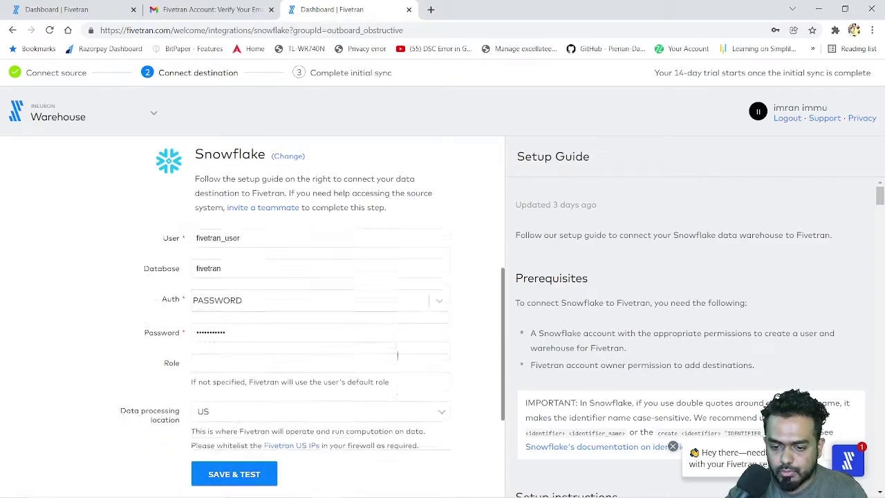
scroll(397, 357, "up", 2)
scroll(631, 316, "down", 3)
scroll(631, 316, "down", 2)
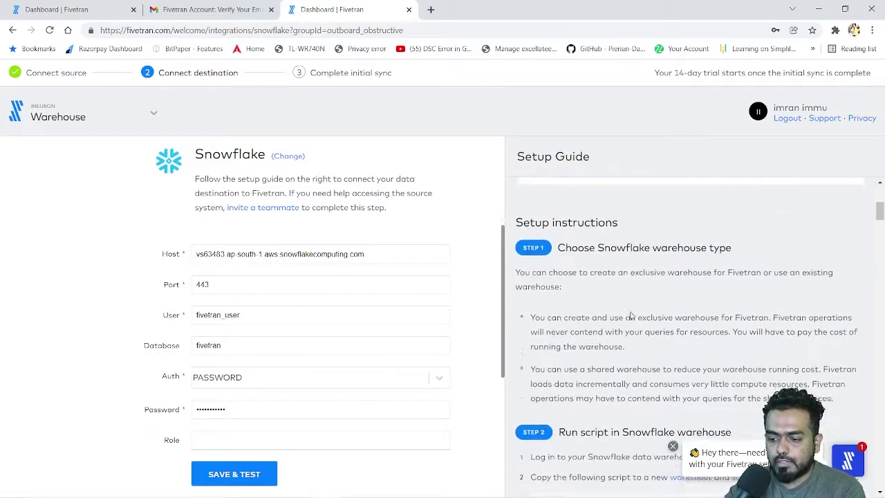
scroll(622, 277, "up", 5)
left_click_drag(538, 157, 575, 157)
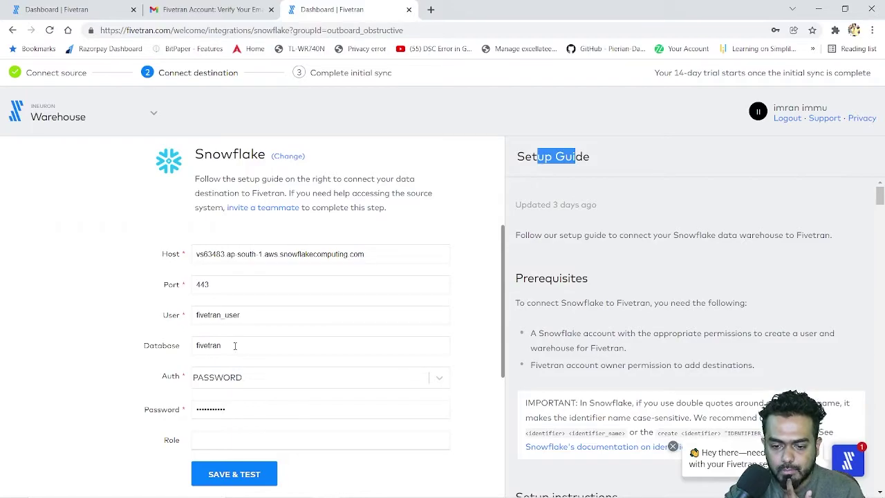
scroll(275, 372, "down", 1)
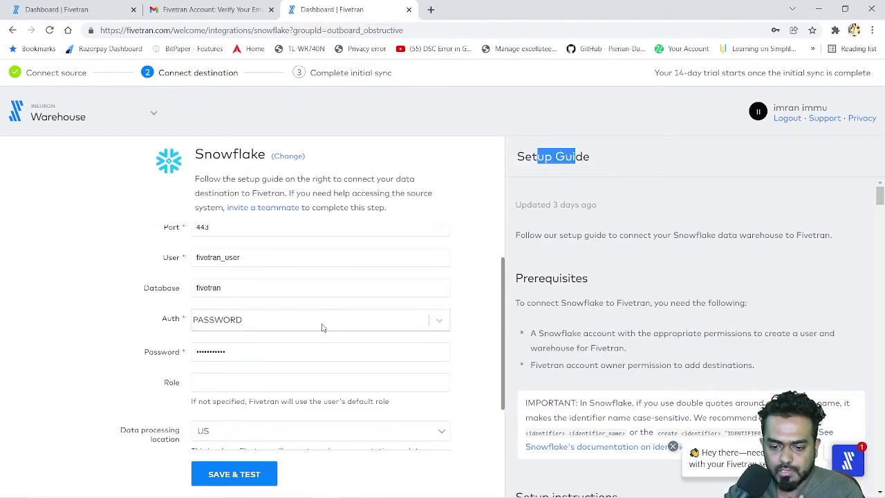
scroll(309, 383, "down", 3)
scroll(593, 316, "down", 10)
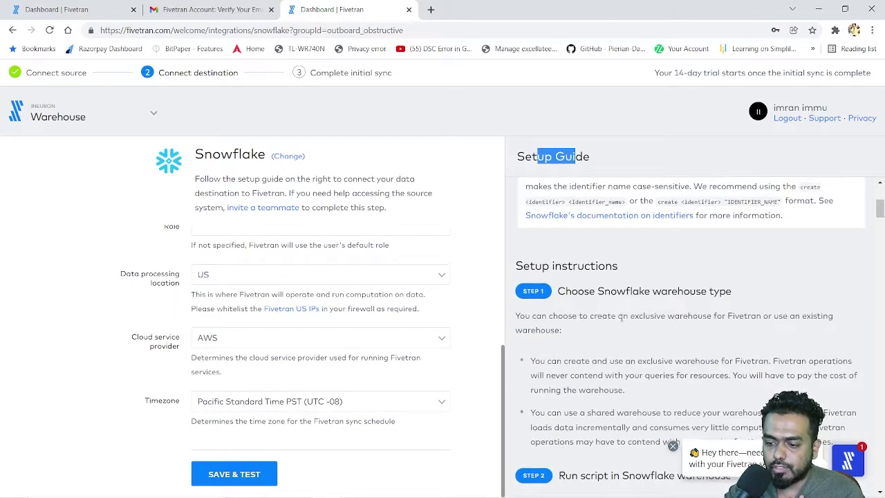
scroll(624, 311, "up", 3)
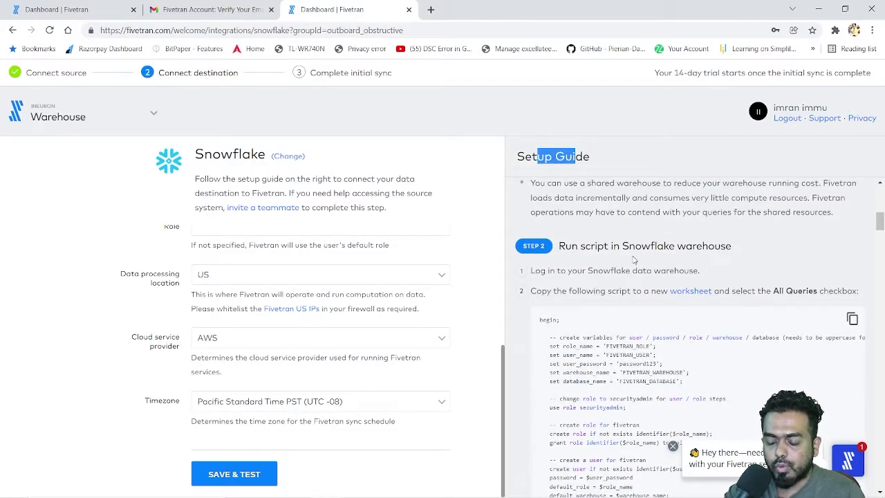
left_click(852, 319)
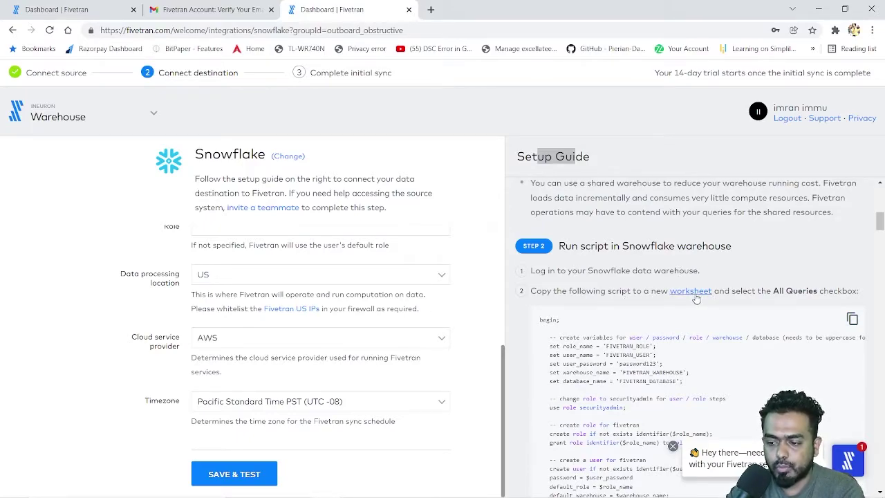
mouse_move(498, 493)
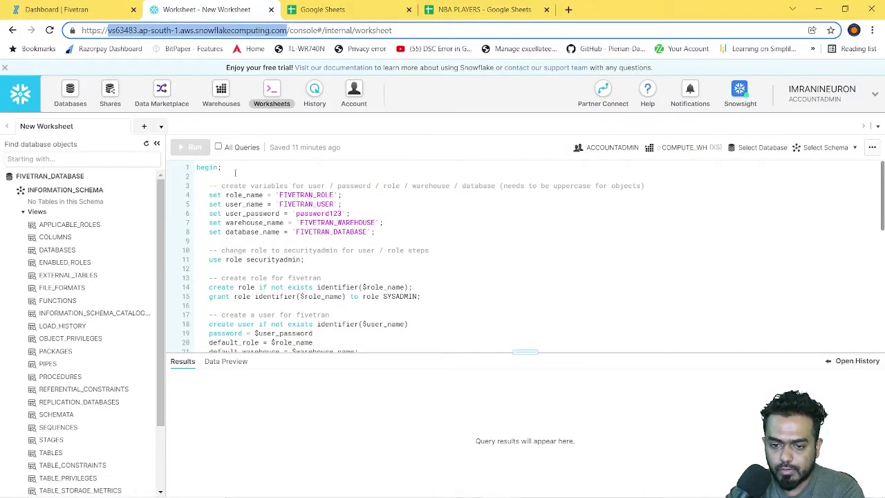
Step: Create a new Snowflake worksheet and view the schemas of FIVETRAN_DATABASE
left_click(144, 126)
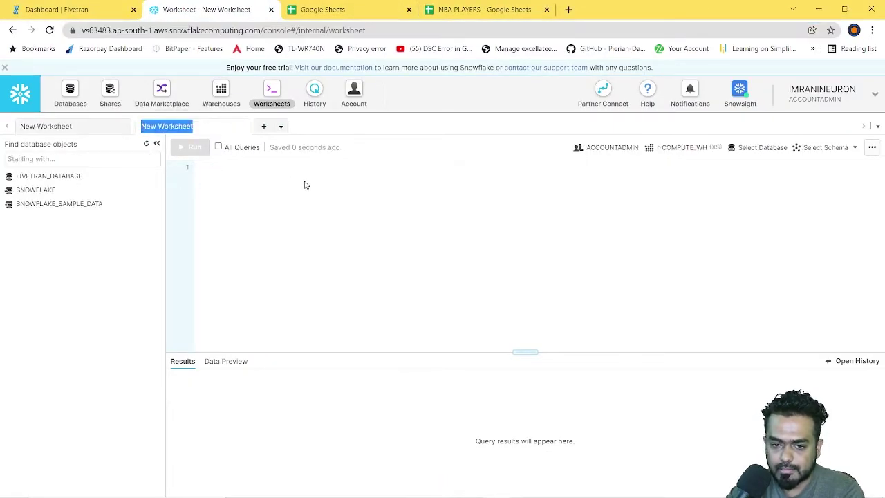
left_click(100, 179)
left_click(155, 177)
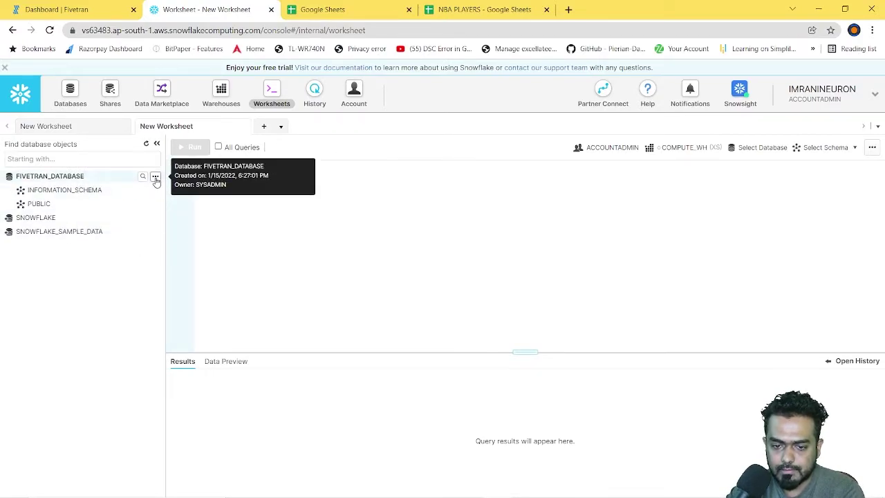
left_click(156, 178)
left_click(114, 192)
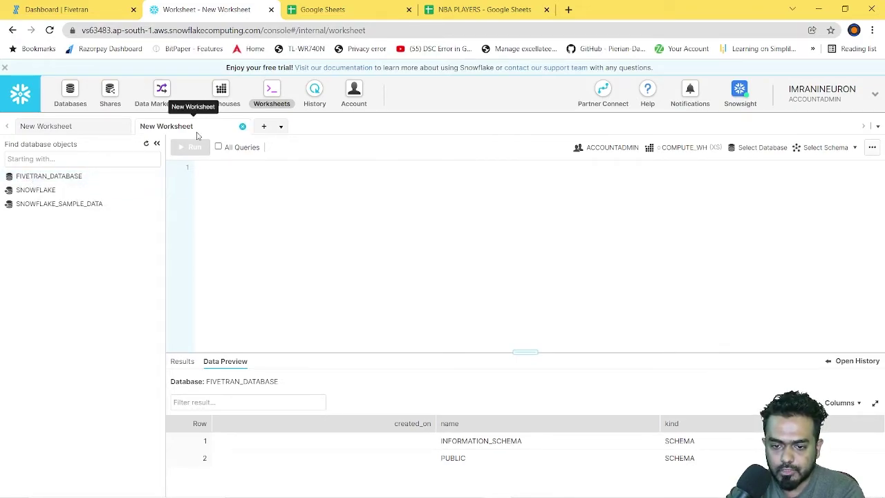
Step: Paste the setup script, renaming the warehouse FIVETRAN_WAREHOUSE01 and database FIVETRAN_DATABASE01
left_click(222, 173)
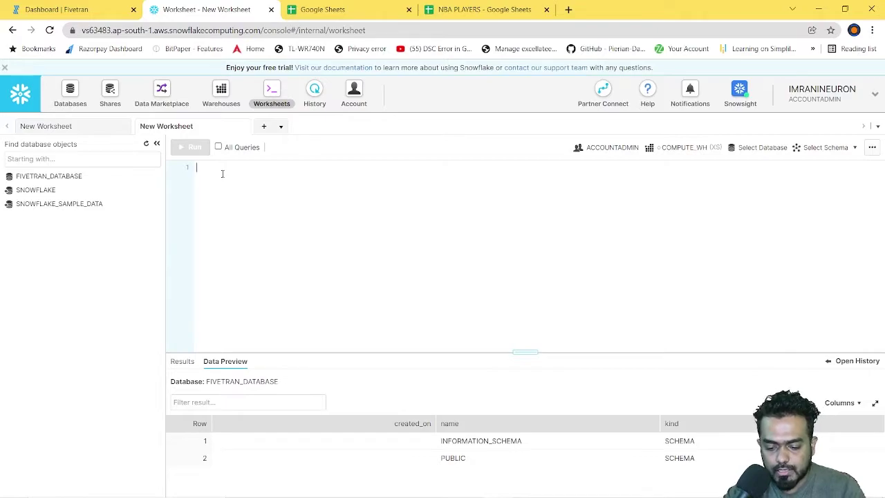
key("ctrl+v")
scroll(325, 252, "up", 10)
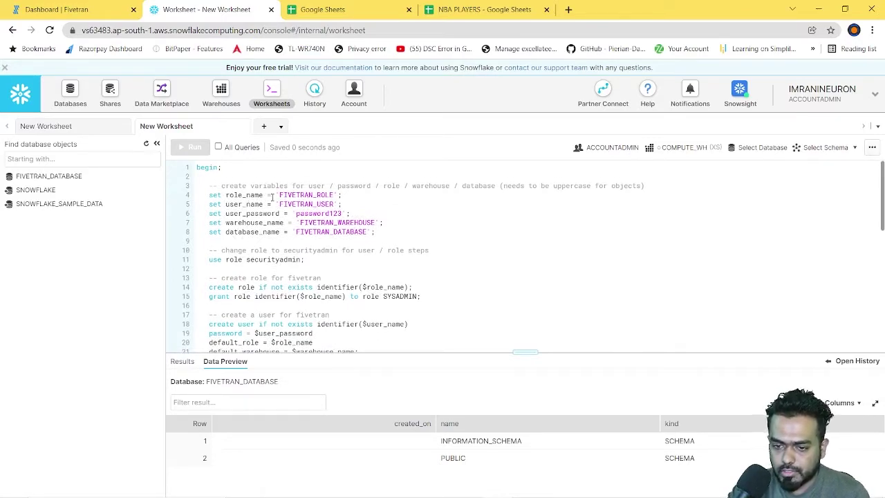
left_click_drag(298, 194, 354, 223)
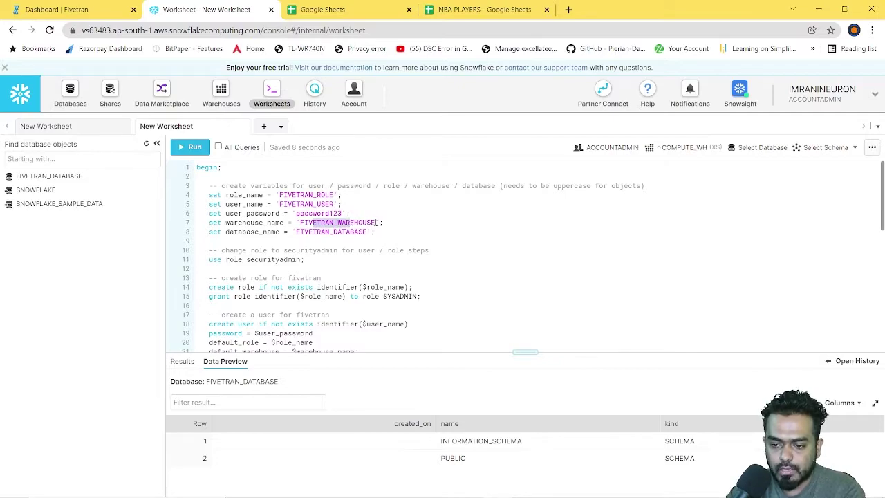
left_click(376, 222)
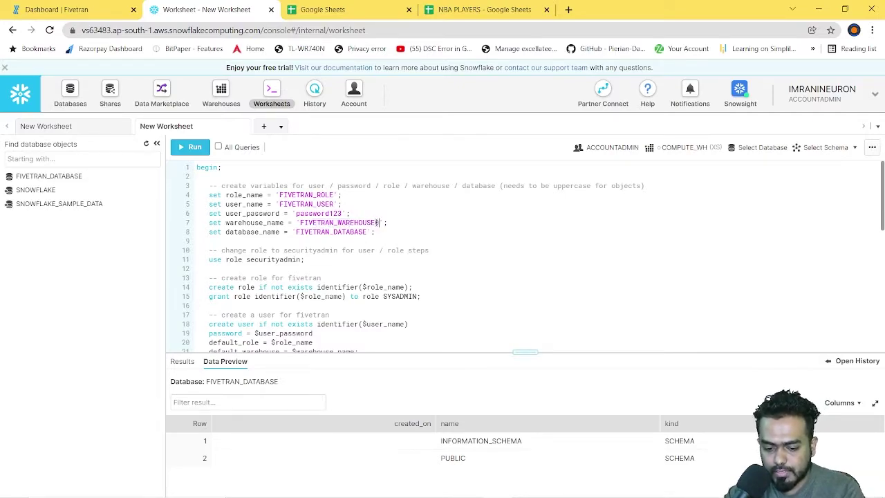
type("01")
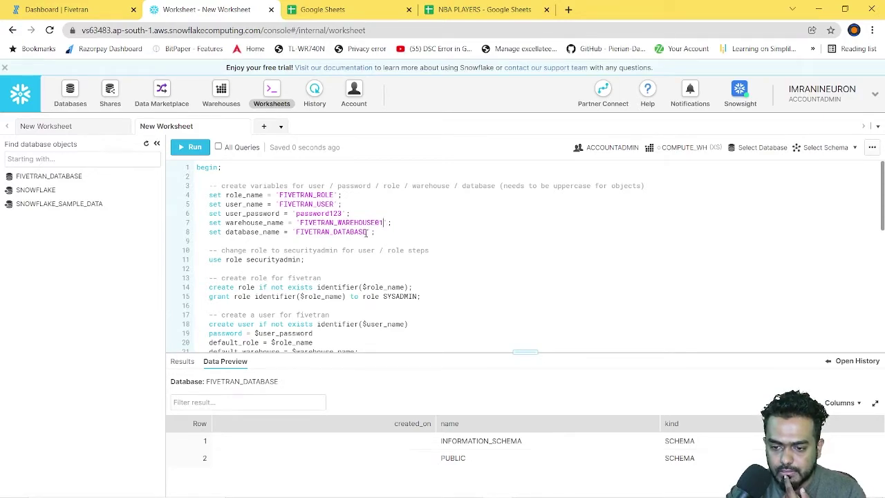
left_click(367, 233)
type("01")
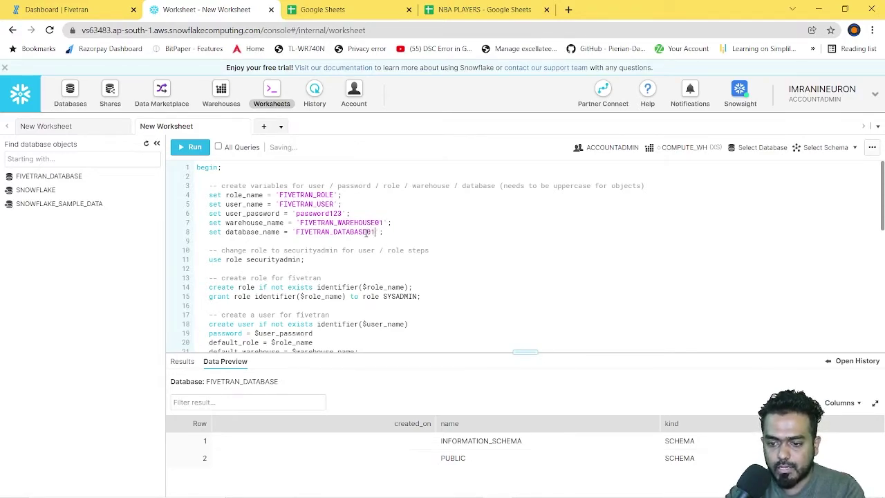
Step: Select the whole script from begin to commit and run it with Ctrl+Enter
scroll(318, 276, "down", 1)
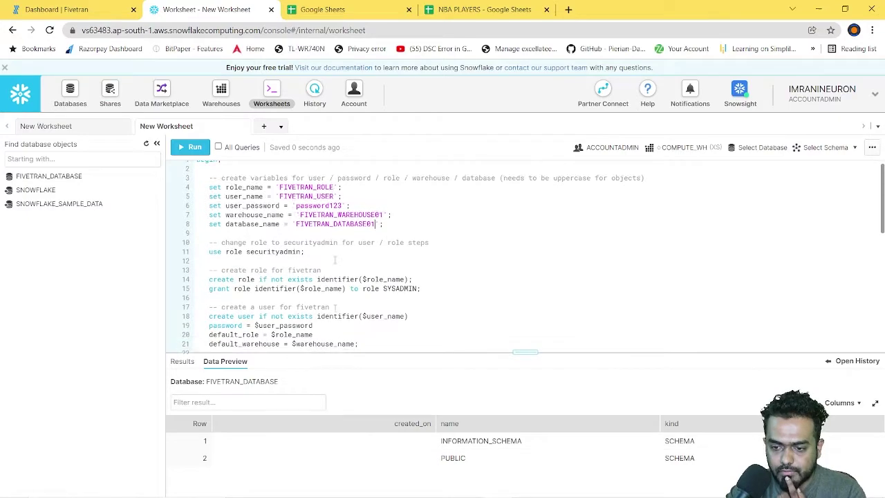
scroll(332, 262, "up", 1)
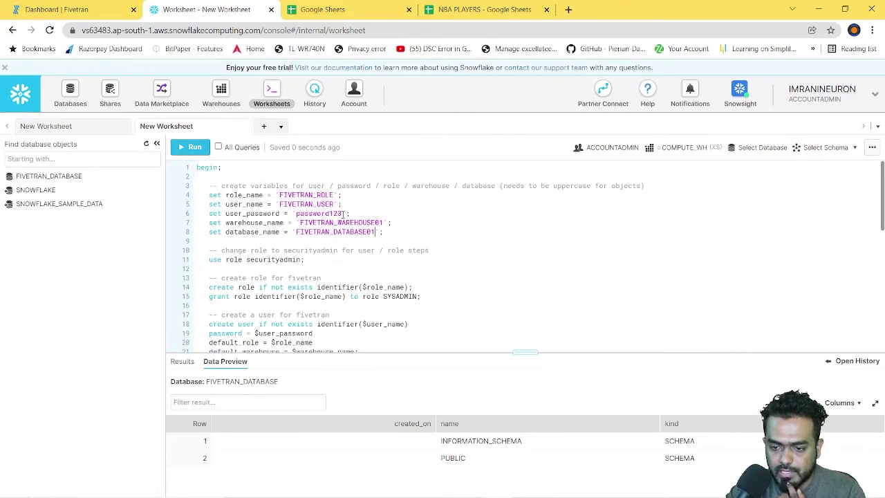
scroll(349, 297, "down", 5)
scroll(349, 298, "up", 5)
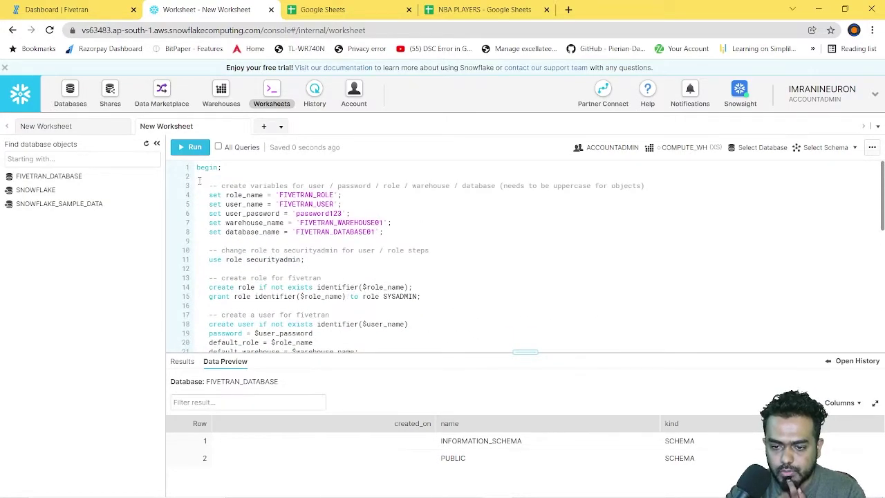
left_click_drag(197, 167, 289, 326)
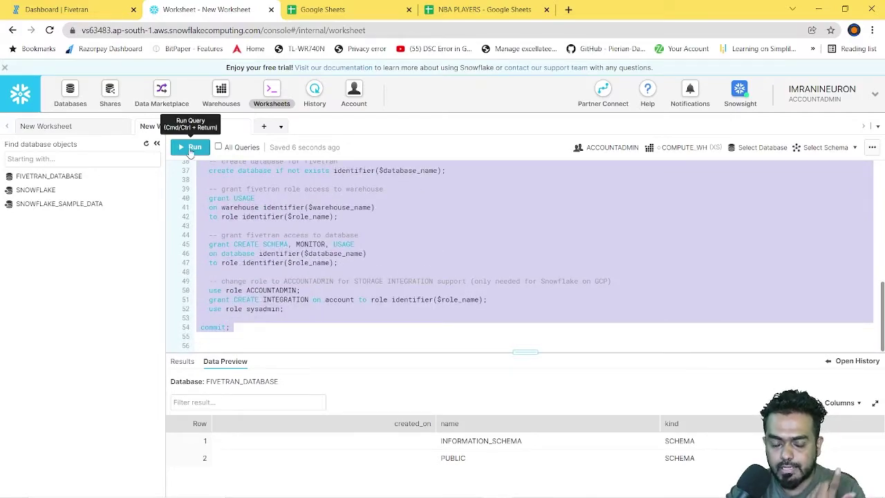
left_click(325, 486)
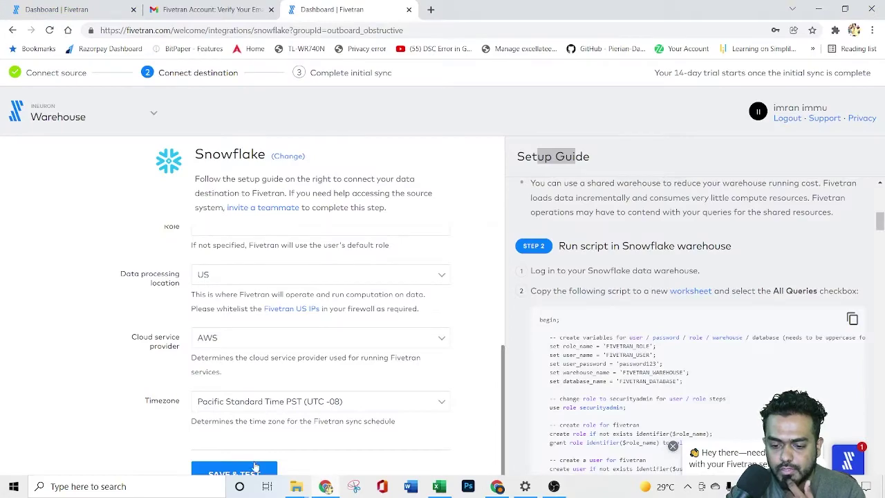
left_click(498, 486)
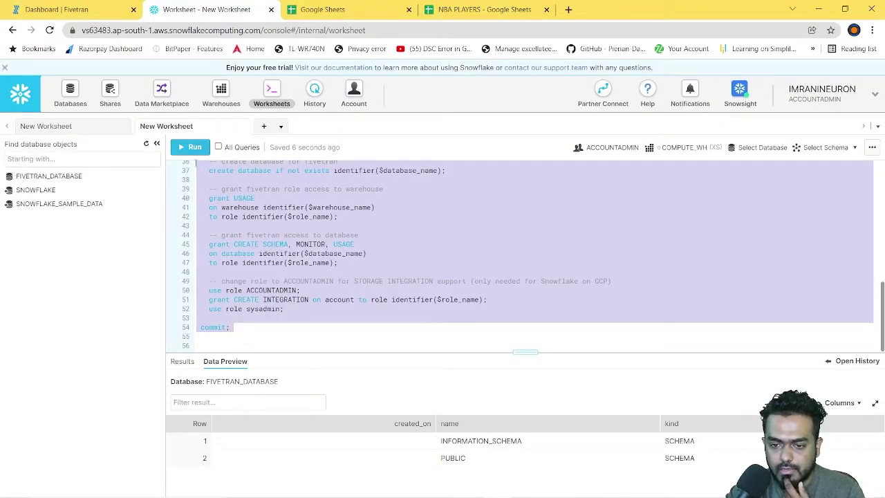
key("ctrl+Return")
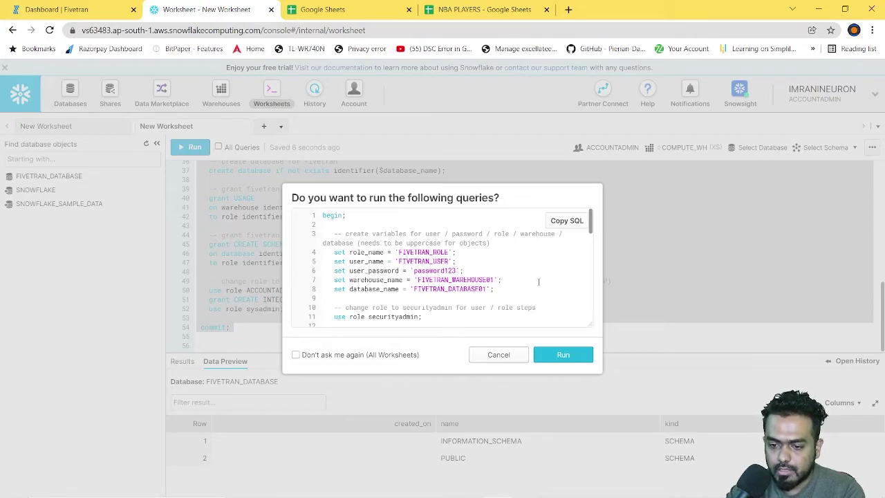
Step: Run the full setup script and expand FIVETRAN_DATABASE01 to check its INFORMATION_SCHEMA and PUBLIC schemas
left_click(568, 356)
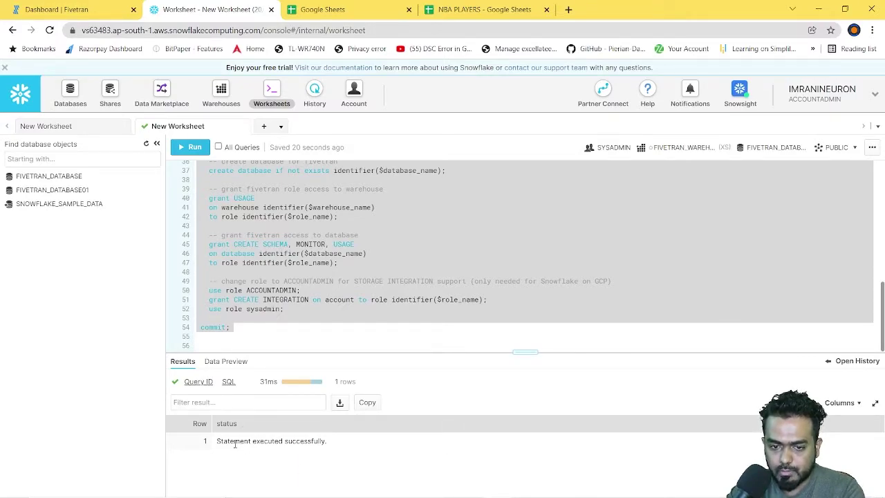
mouse_move(37, 194)
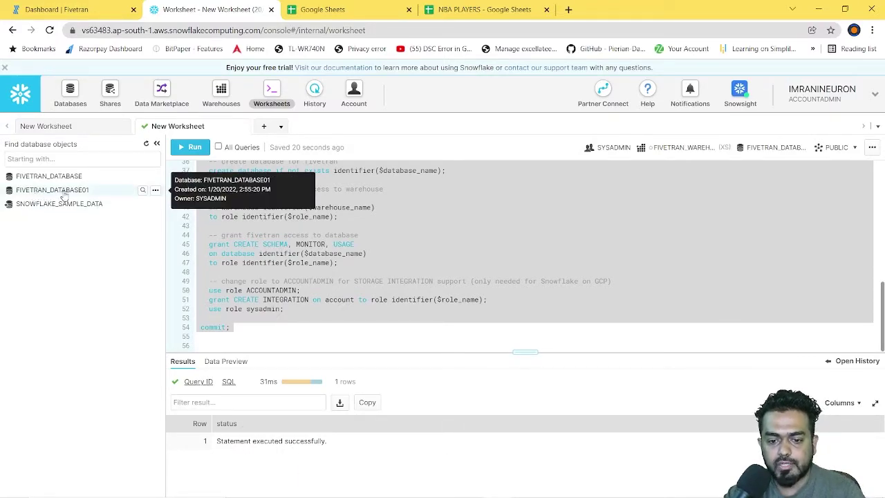
left_click(62, 193)
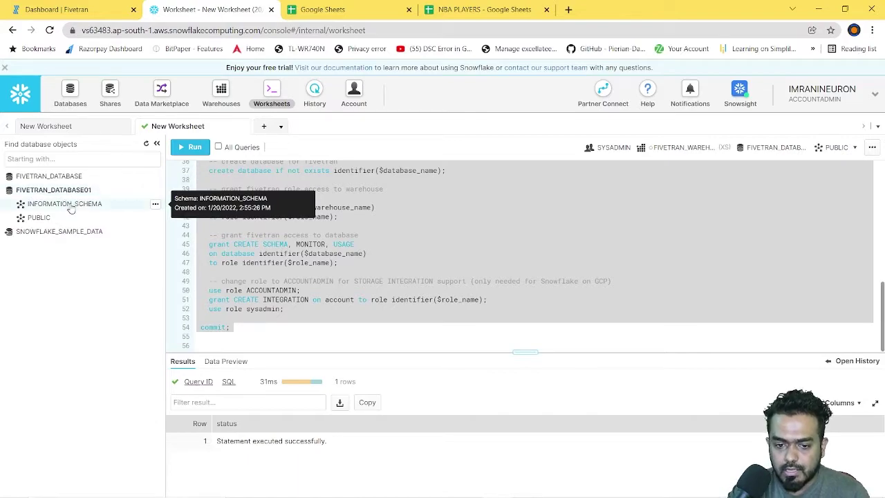
left_click(70, 204)
left_click(70, 206)
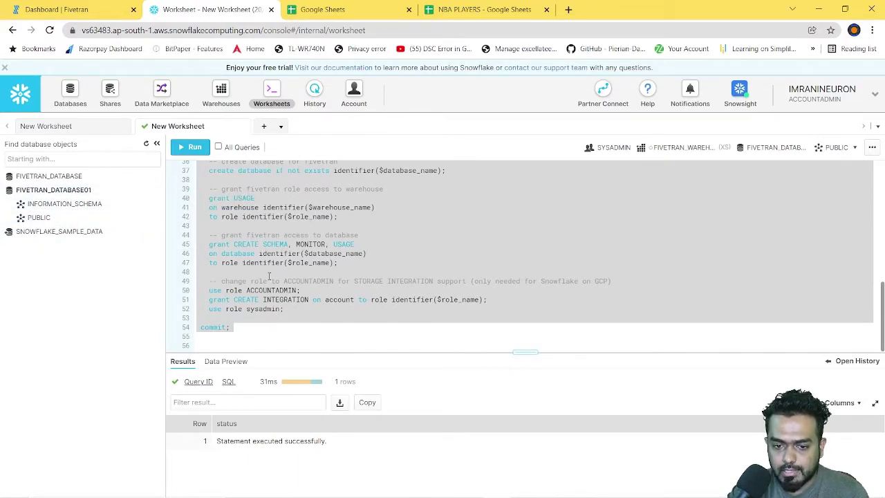
mouse_move(339, 492)
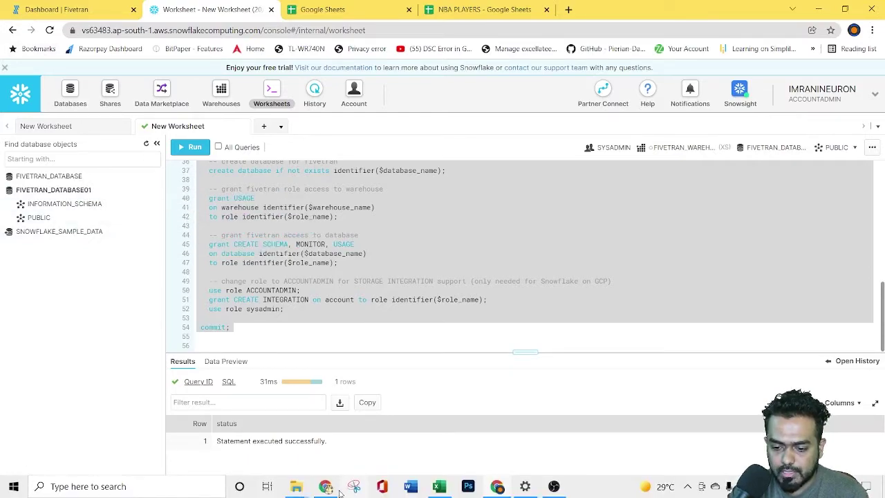
mouse_move(498, 488)
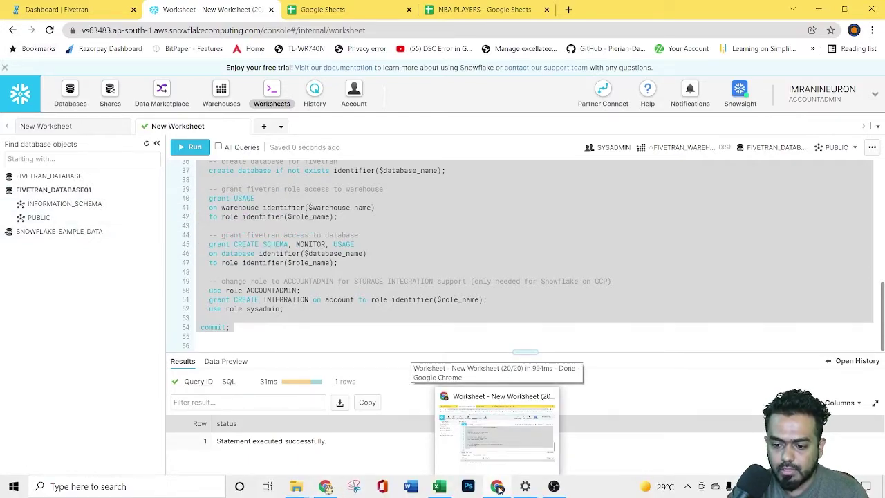
Step: Save and test the Snowflake destination, declining Chrome's offer to store the password
left_click(326, 488)
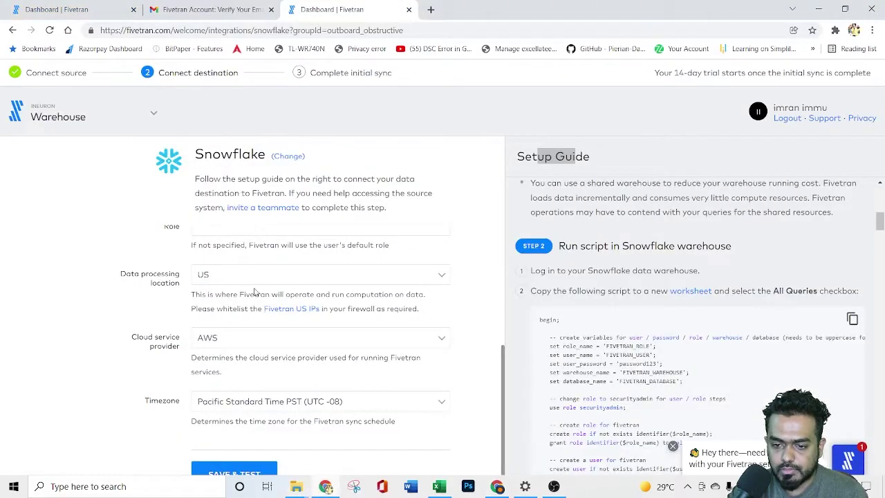
left_click(232, 473)
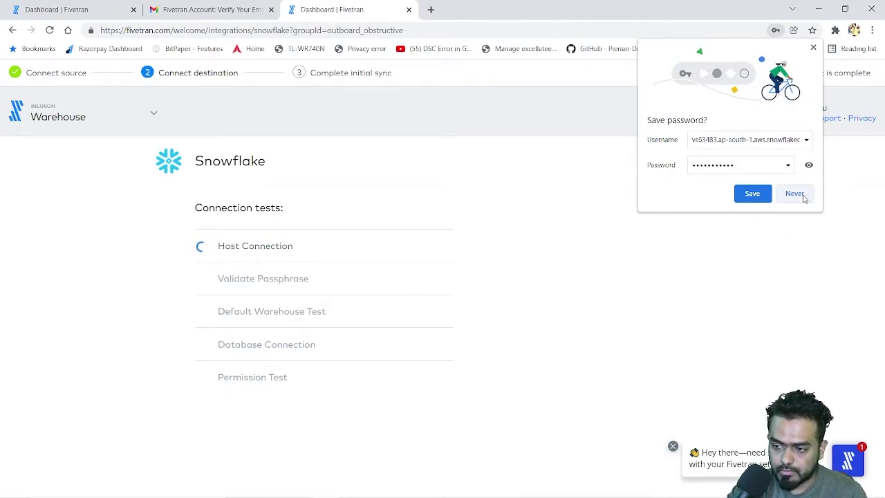
left_click(803, 196)
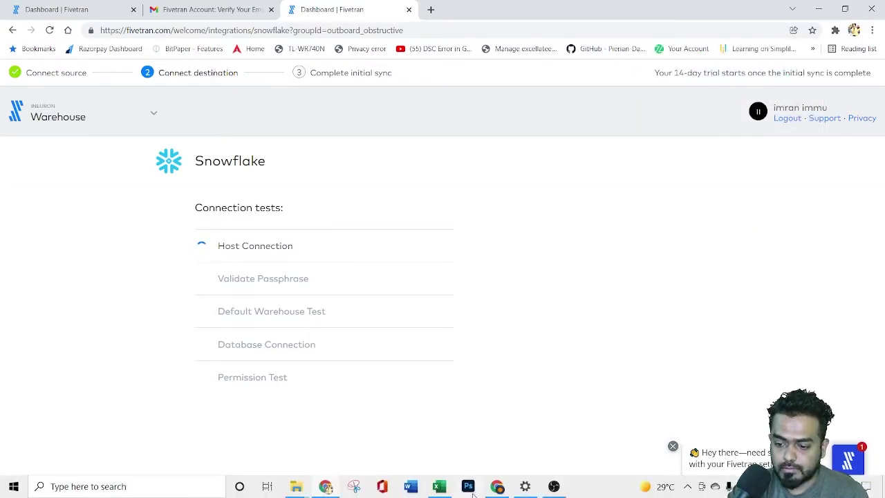
mouse_move(498, 487)
left_click(494, 432)
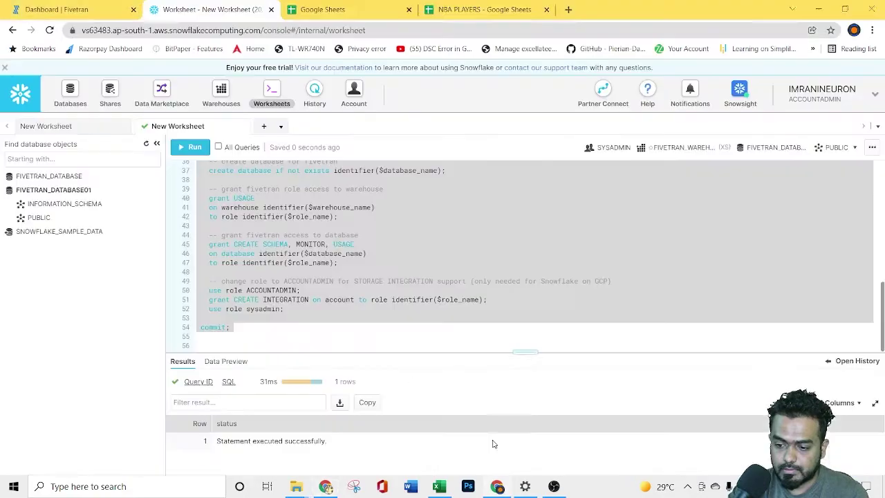
key("alt+Tab")
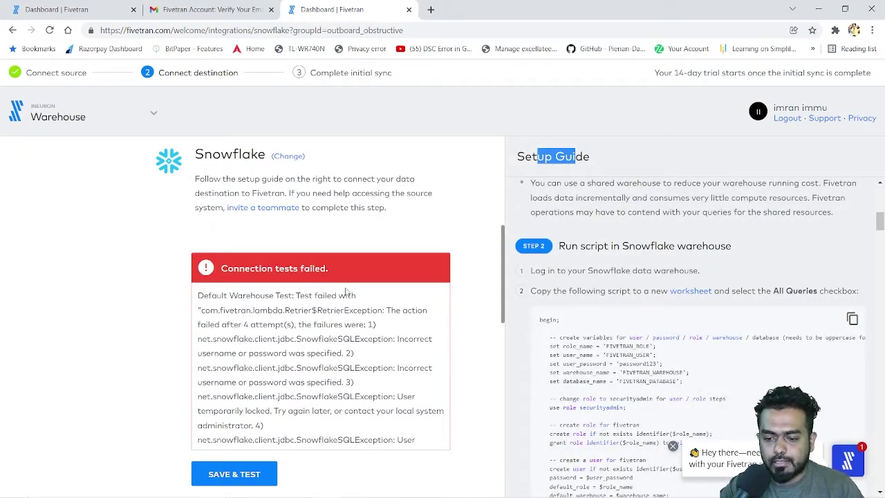
Step: Clear the Password field and retype the Snowflake user's password
double_click(408, 338)
double_click(266, 353)
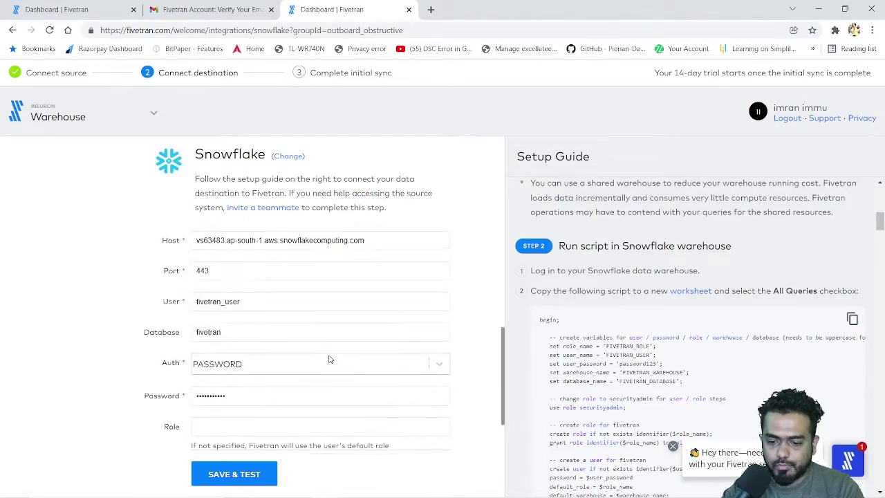
scroll(329, 358, "down", 3)
scroll(277, 337, "up", 2)
left_click(248, 310)
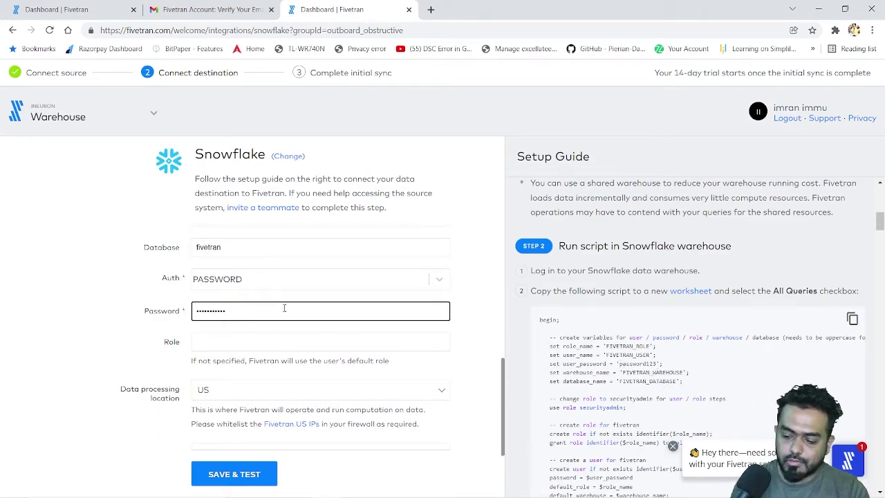
key("BackSpace")
key("BackSpace")
key("BackSpace")
key("BackSpace")
key("BackSpace")
key("BackSpace")
key("BackSpace")
key("BackSpace")
key("BackSpace")
key("BackSpace")
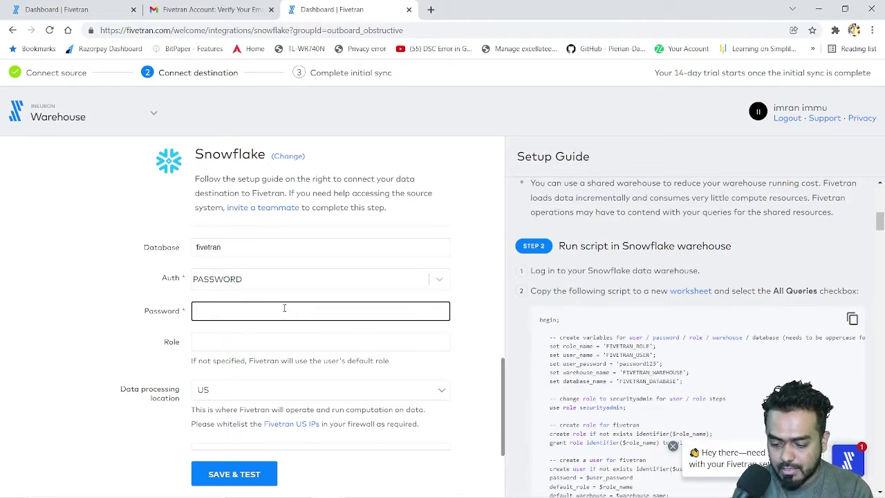
type("password")
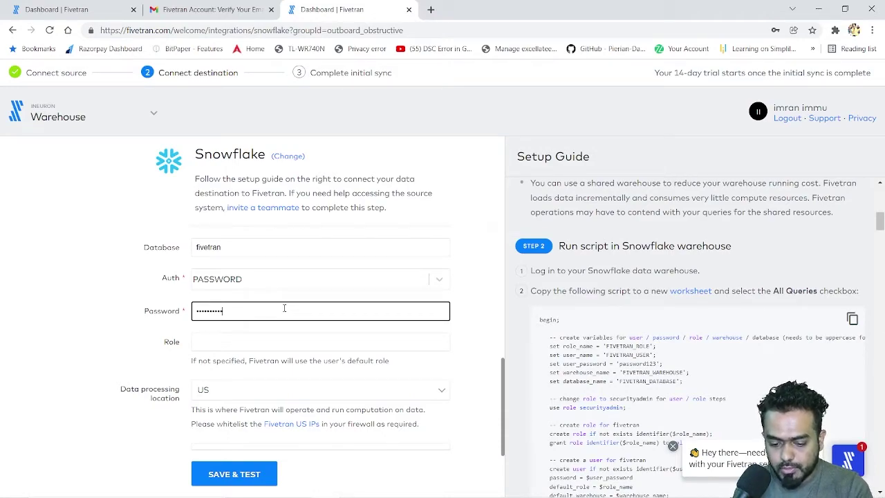
type("1")
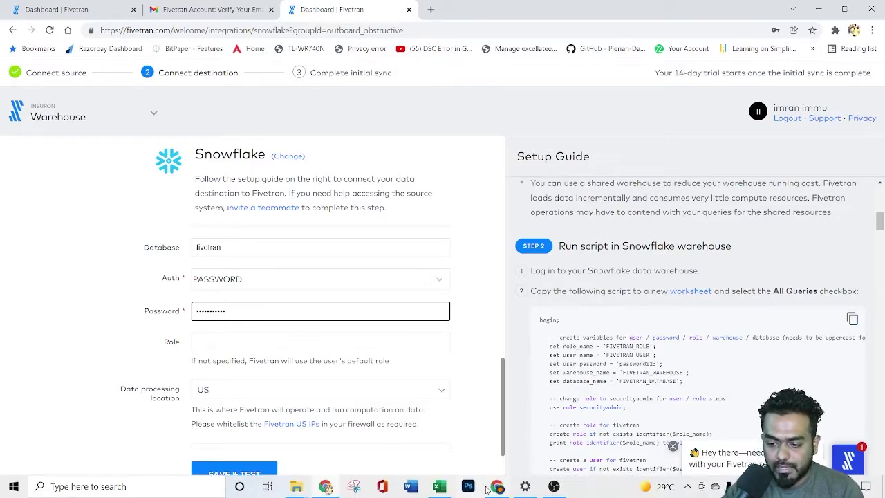
Step: Save and test the Snowflake destination settings again
left_click(488, 488)
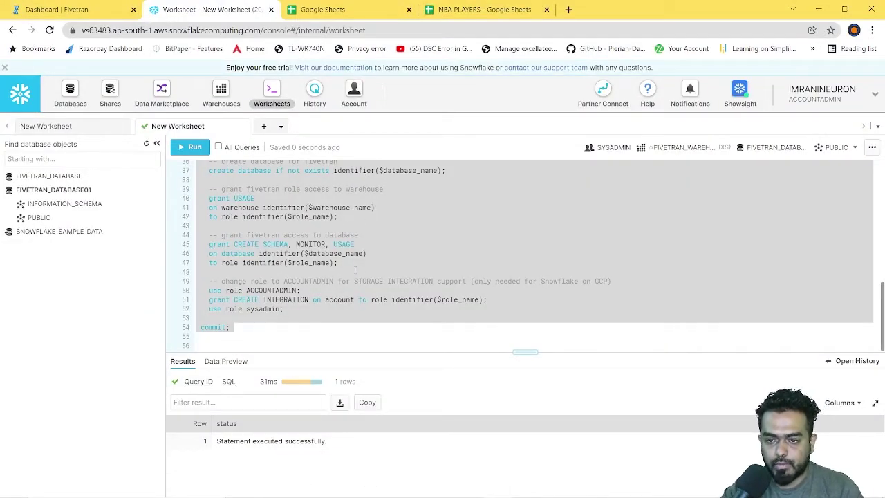
mouse_move(377, 490)
left_click(325, 486)
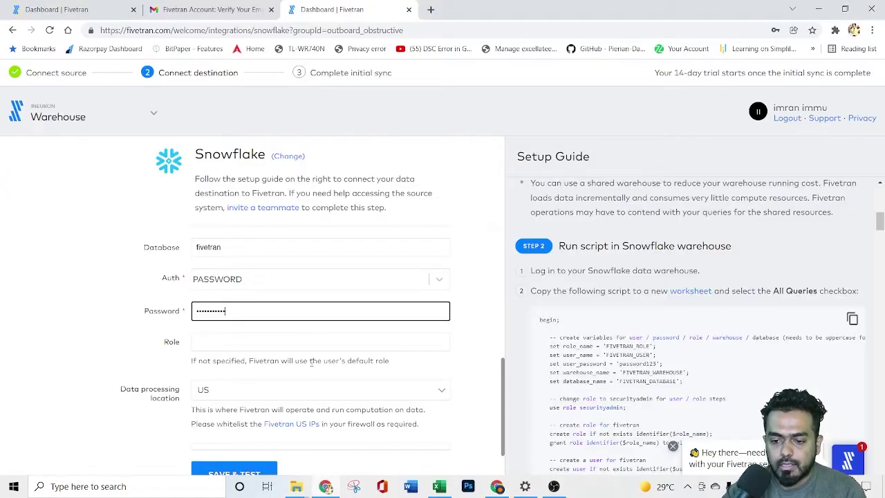
scroll(290, 332, "down", 2)
left_click(253, 472)
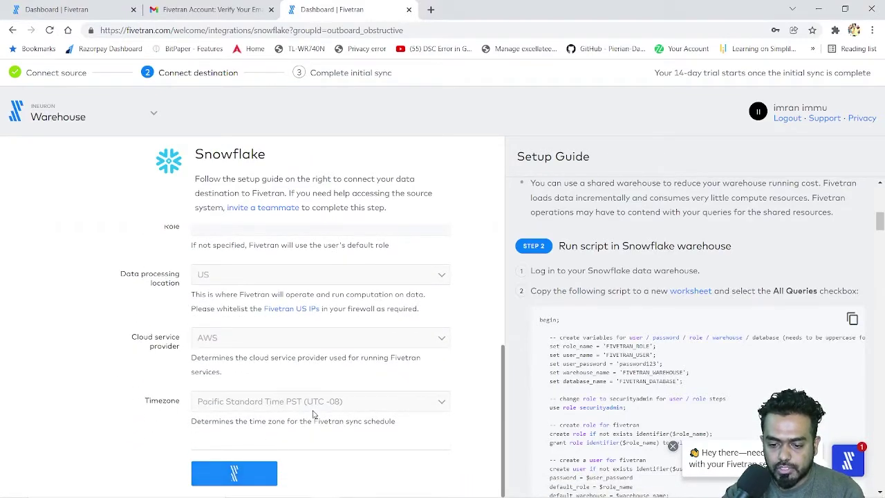
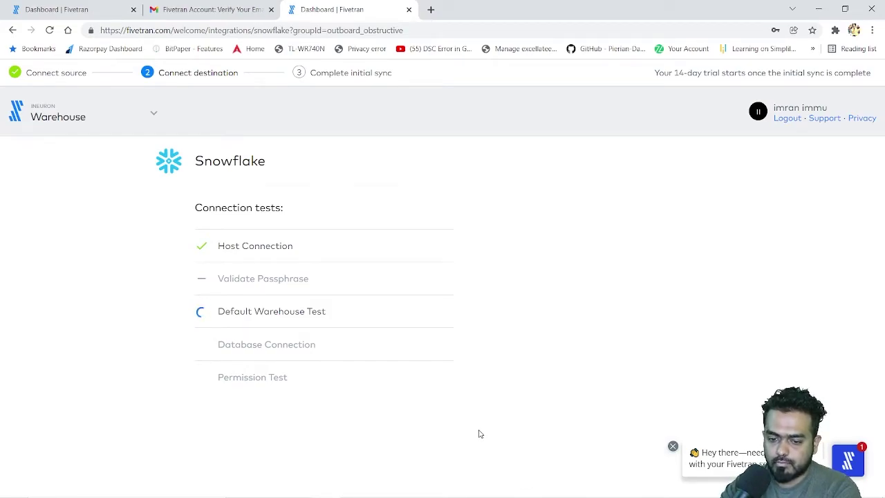
Step: Look over the top of the successfully run Fivetran setup script in Snowflake, then return to Fivetran
left_click(498, 486)
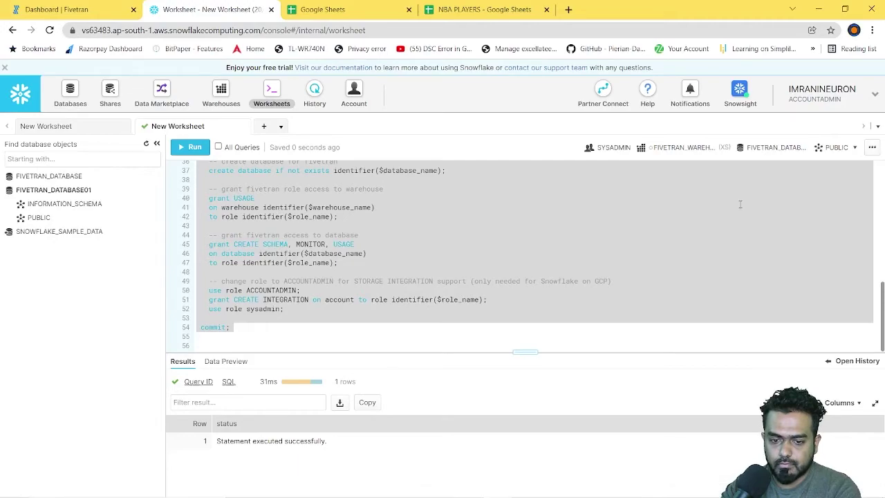
scroll(292, 311, "up", 5)
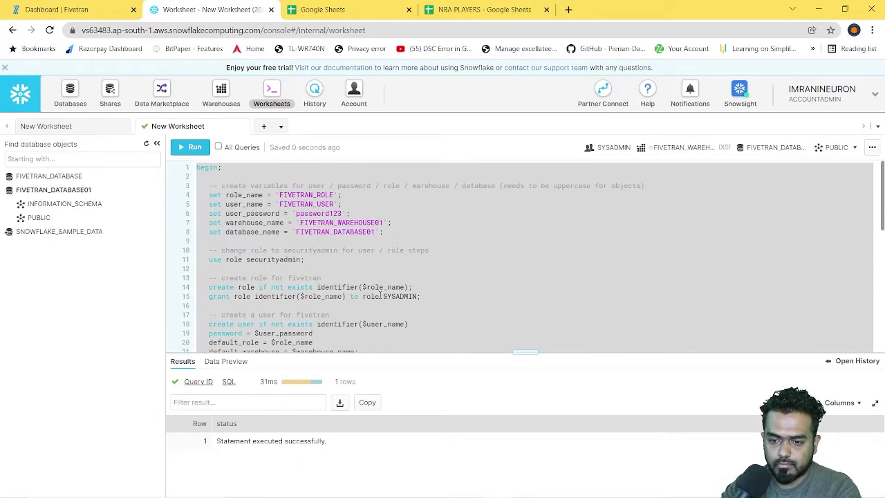
left_click(427, 260)
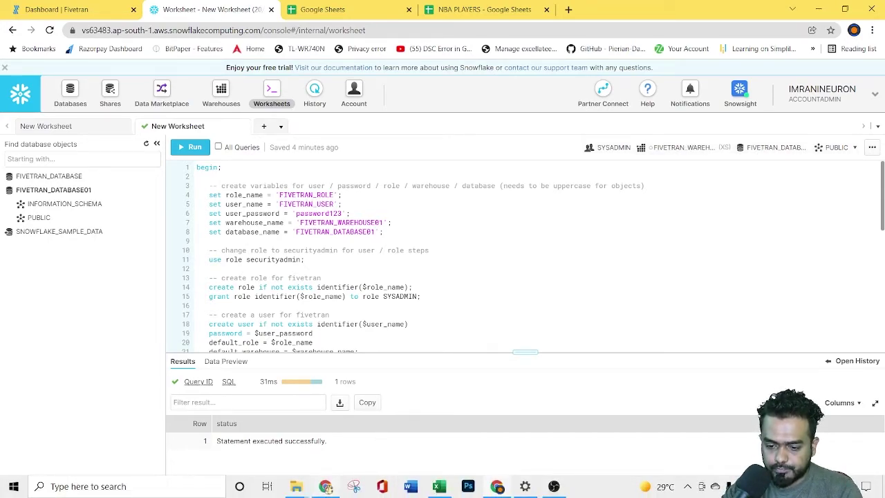
mouse_move(327, 489)
left_click(319, 436)
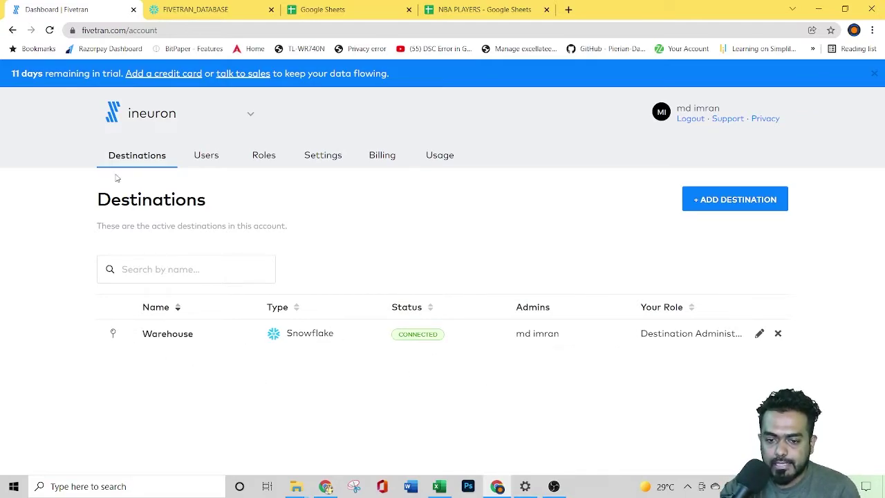
Step: Bring the Fivetran connector status window back to the front
left_click(325, 486)
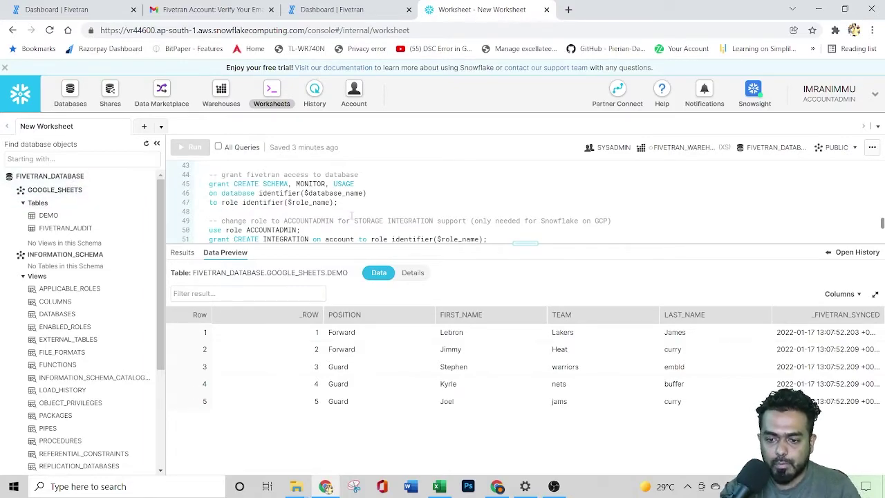
Step: Preview the DEMO table's data in Snowflake and highlight its first five player rows
scroll(354, 214, "up", 10)
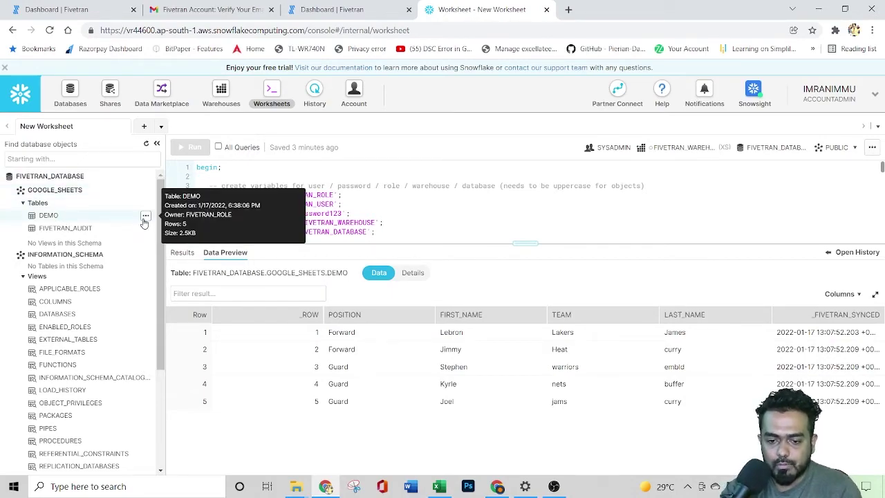
left_click(145, 218)
left_click(102, 228)
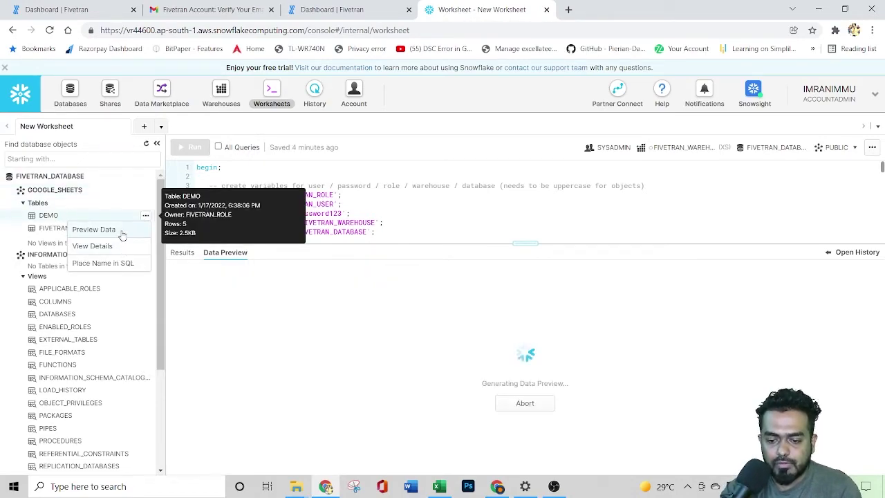
left_click_drag(409, 330, 695, 411)
left_click(501, 401)
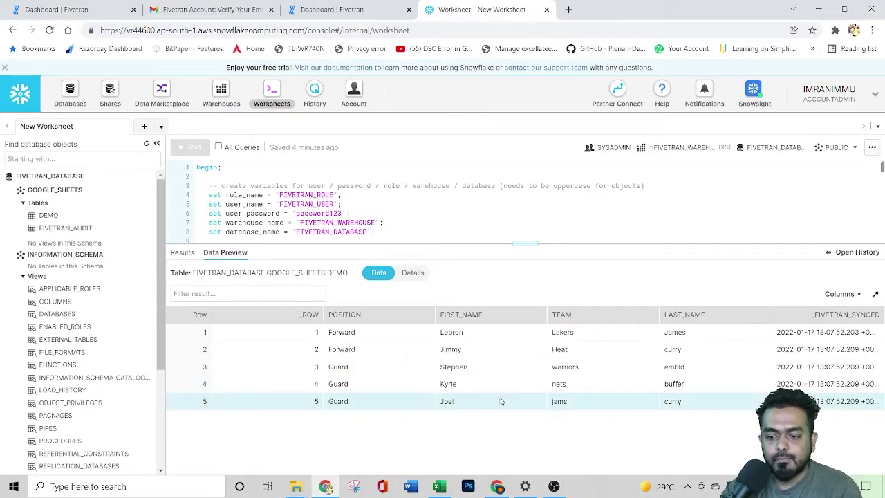
Step: Compare Fivetran's data-ready-to-sync status with Snowflake, then go to the Fivetran destinations list
left_click(326, 9)
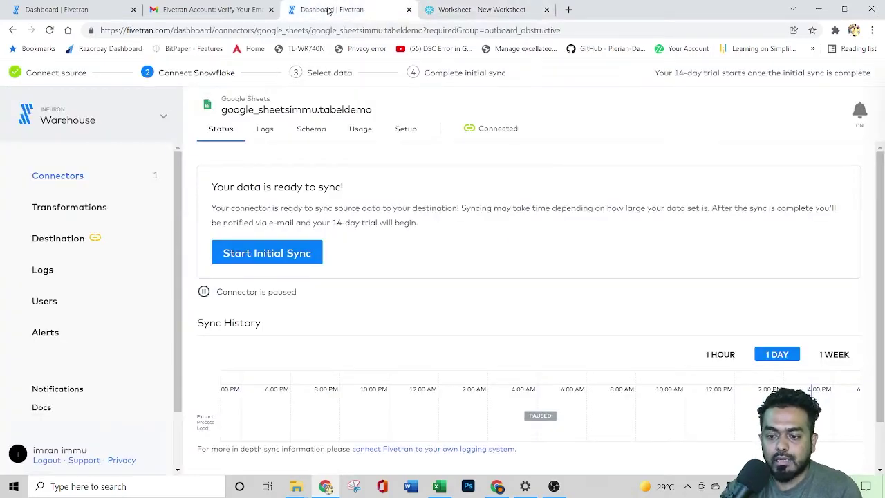
left_click_drag(217, 185, 353, 193)
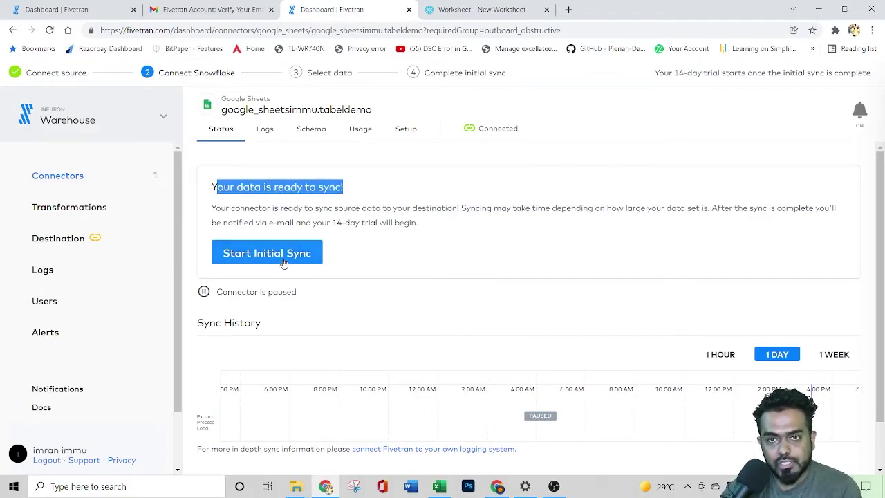
left_click(464, 10)
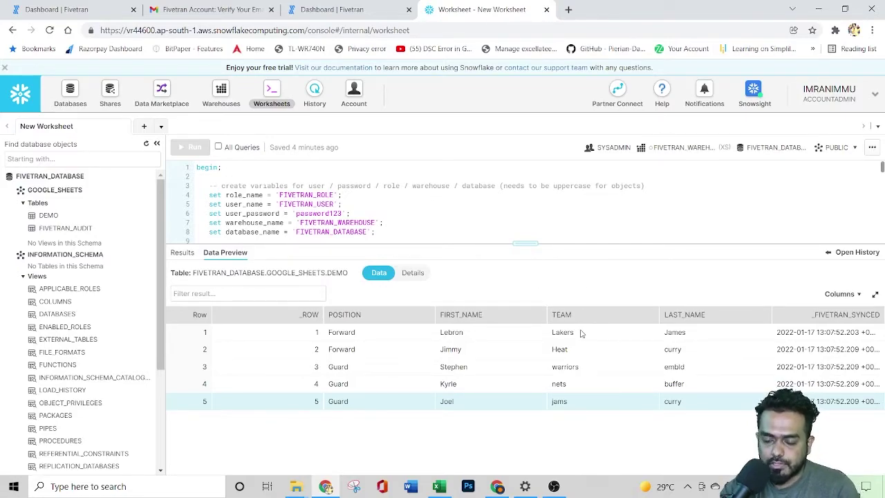
left_click(325, 9)
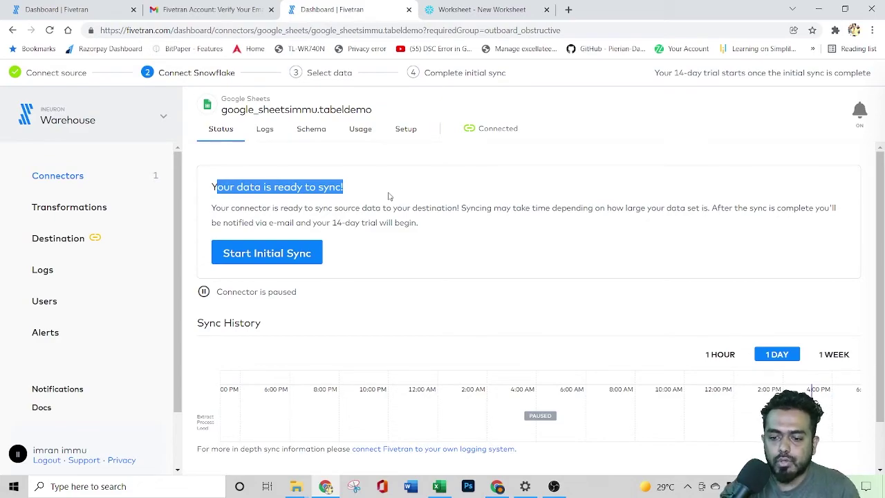
left_click(497, 486)
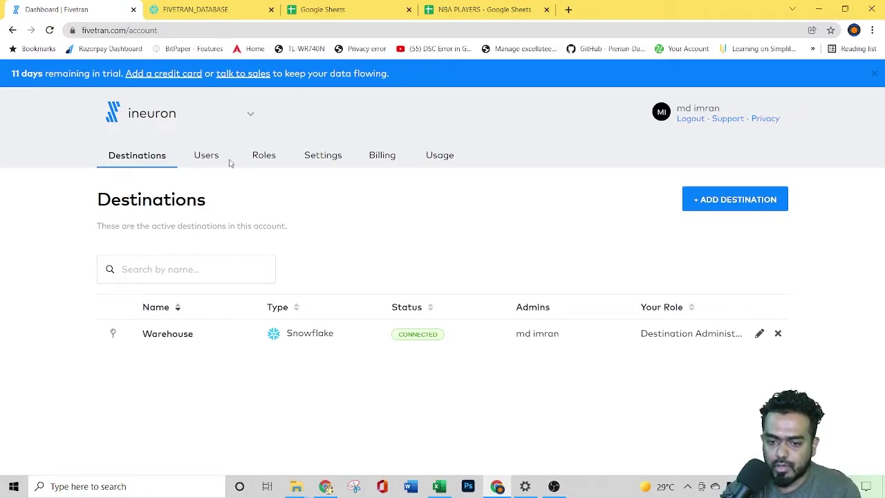
Step: Open the google_sheets.demo connector in the Warehouse destination
left_click(185, 339)
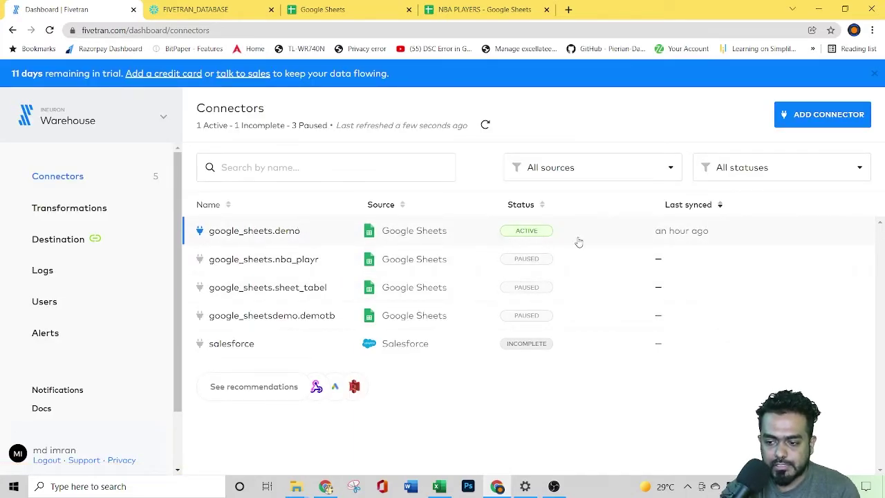
left_click(275, 232)
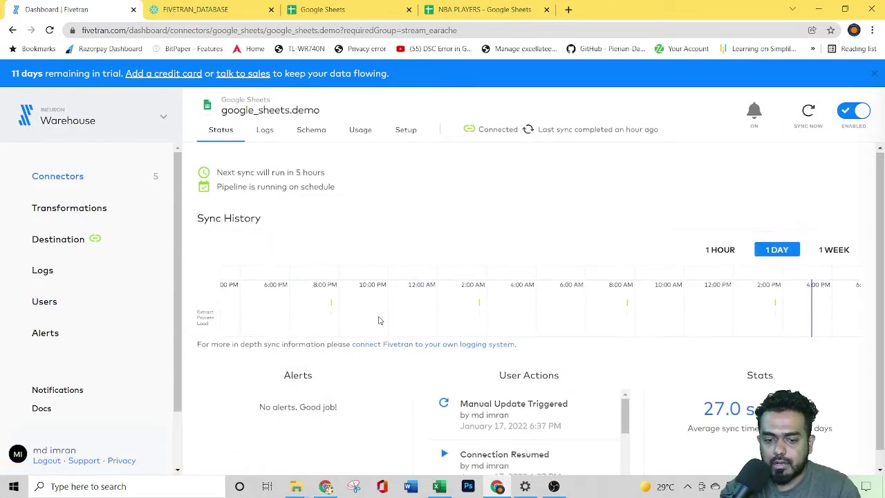
scroll(379, 321, "down", 1)
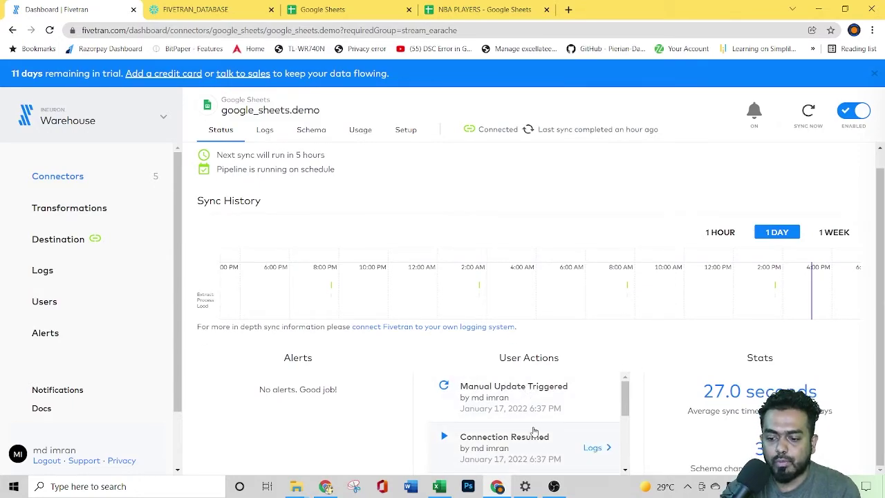
scroll(386, 296, "up", 1)
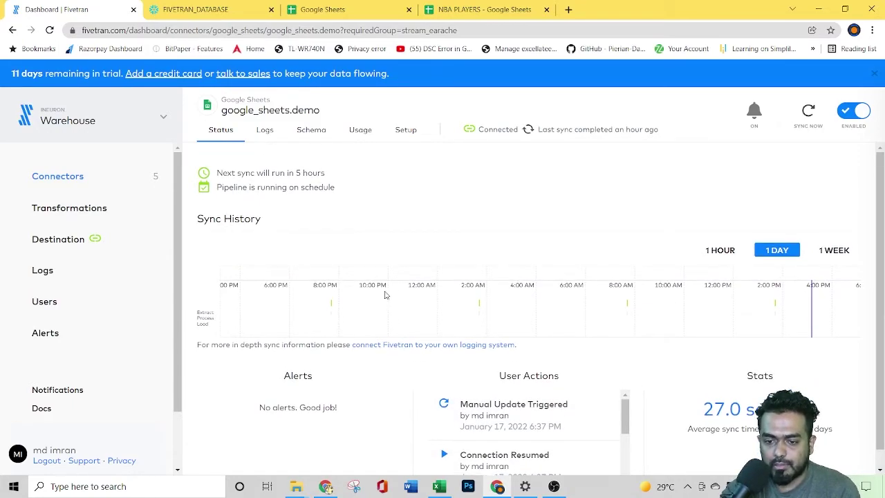
Step: Review the connector's sync logs, schema and usage, dismissing the events promotion
left_click(264, 131)
scroll(477, 274, "down", 1)
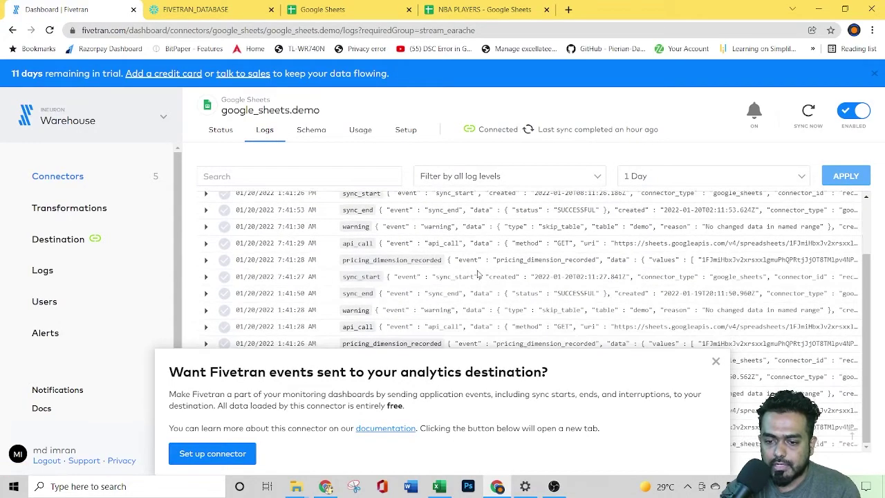
left_click(715, 360)
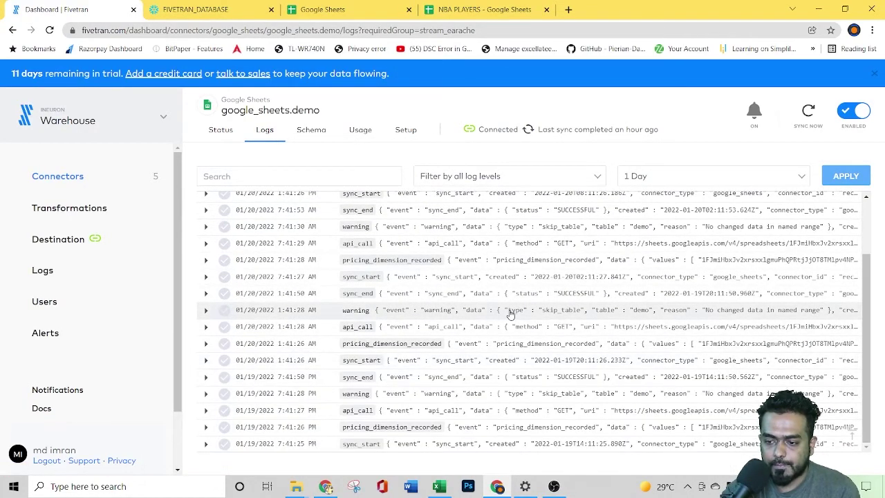
scroll(510, 312, "down", 1)
left_click(320, 133)
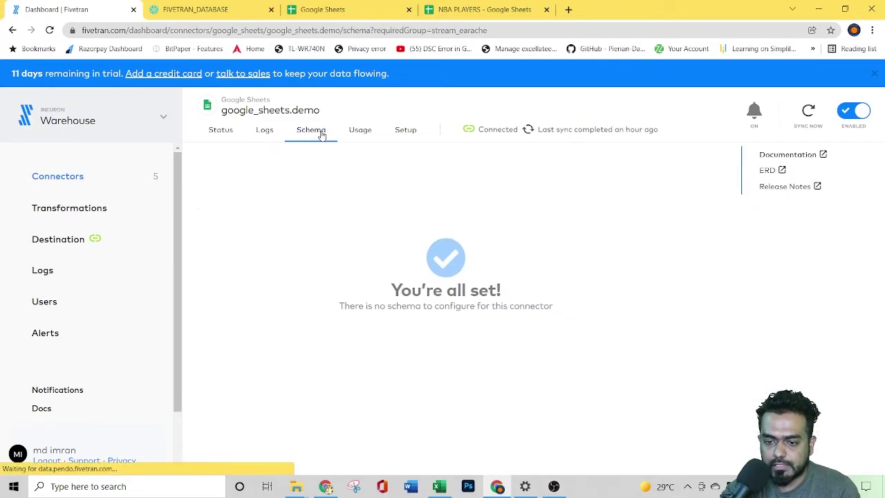
left_click(361, 131)
Step: Inspect the connector's setup: connection details and its 6-hour sync frequency
left_click(405, 130)
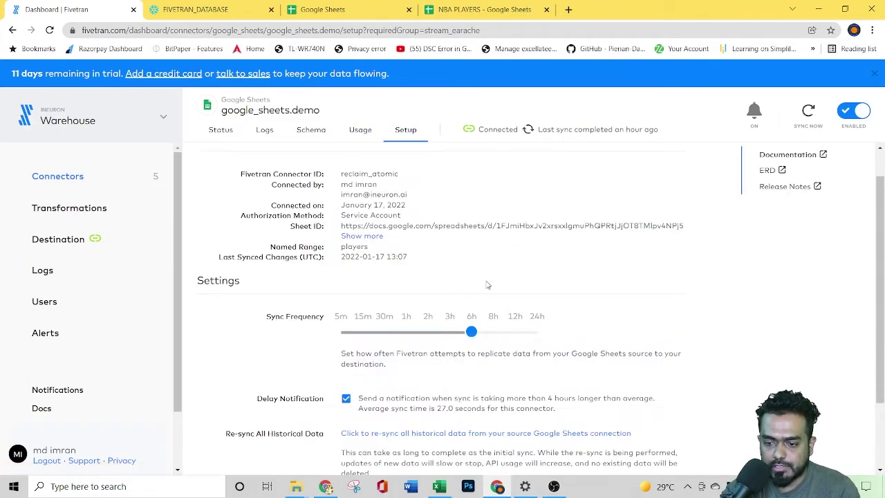
scroll(519, 334, "down", 2)
scroll(518, 334, "up", 2)
scroll(557, 340, "down", 2)
scroll(555, 341, "up", 2)
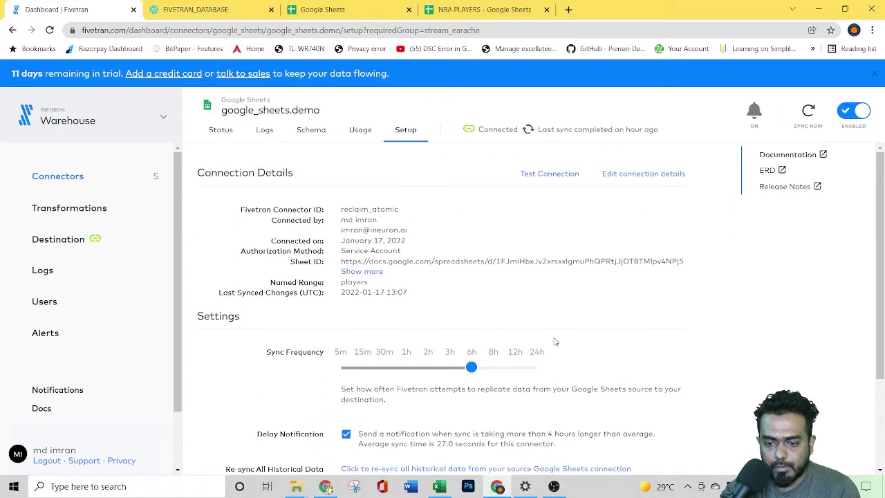
left_click_drag(230, 174, 341, 183)
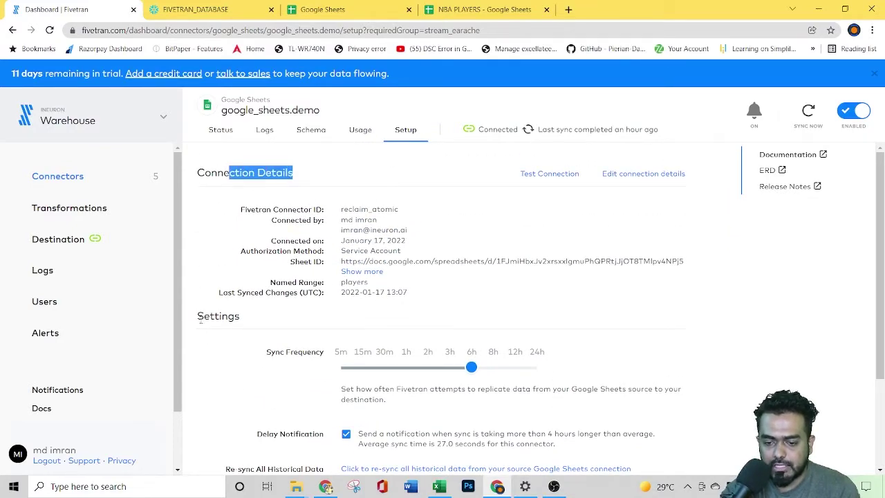
left_click_drag(200, 318, 269, 313)
scroll(361, 309, "down", 2)
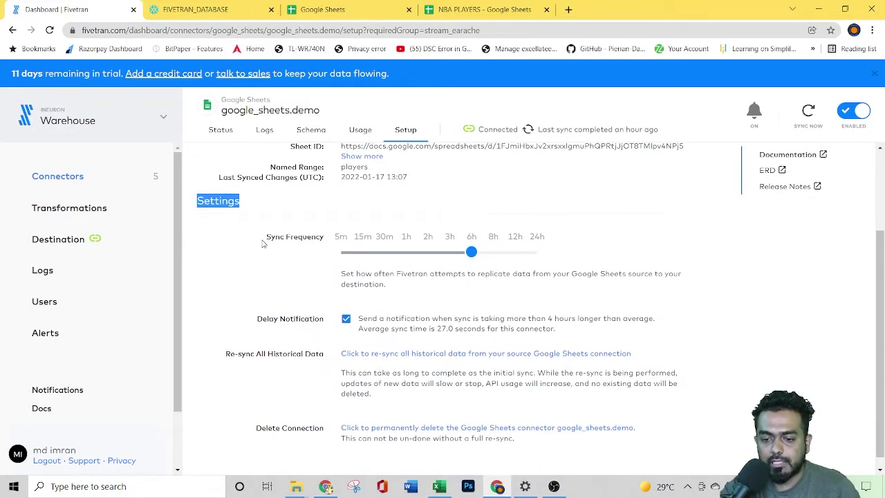
left_click_drag(262, 244, 316, 237)
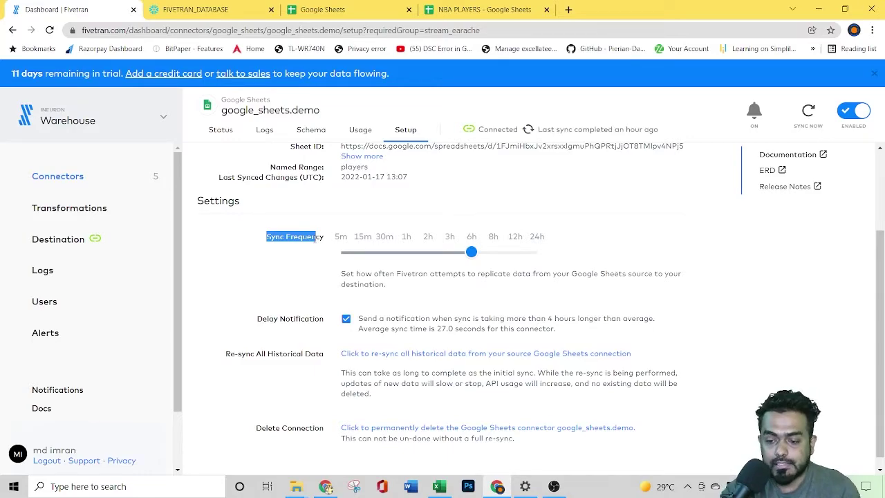
scroll(305, 294, "down", 1)
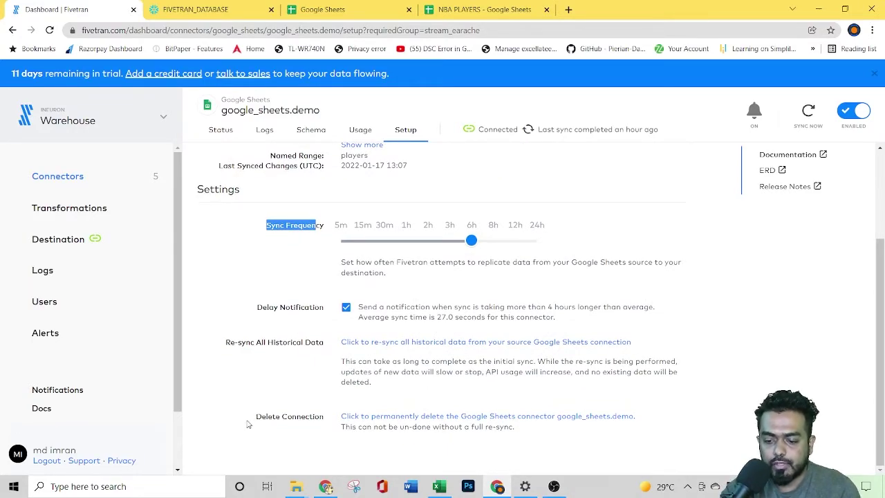
scroll(297, 417, "up", 2)
scroll(316, 417, "down", 2)
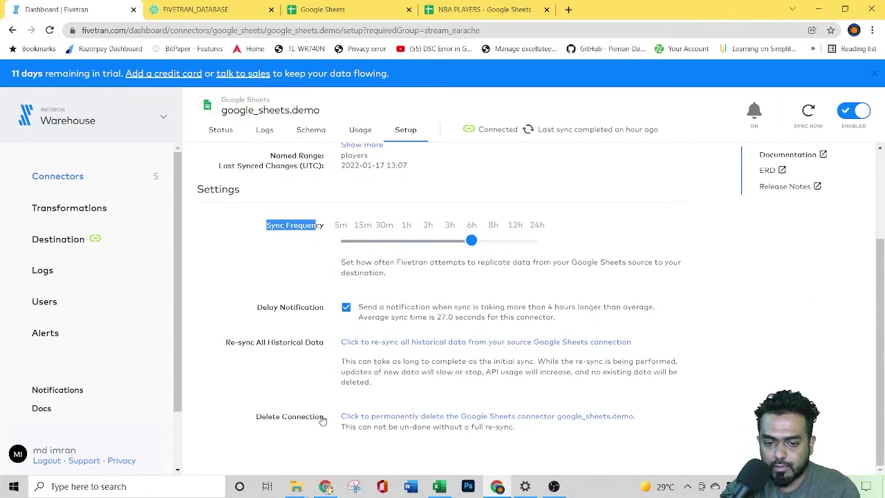
scroll(313, 183, "up", 3)
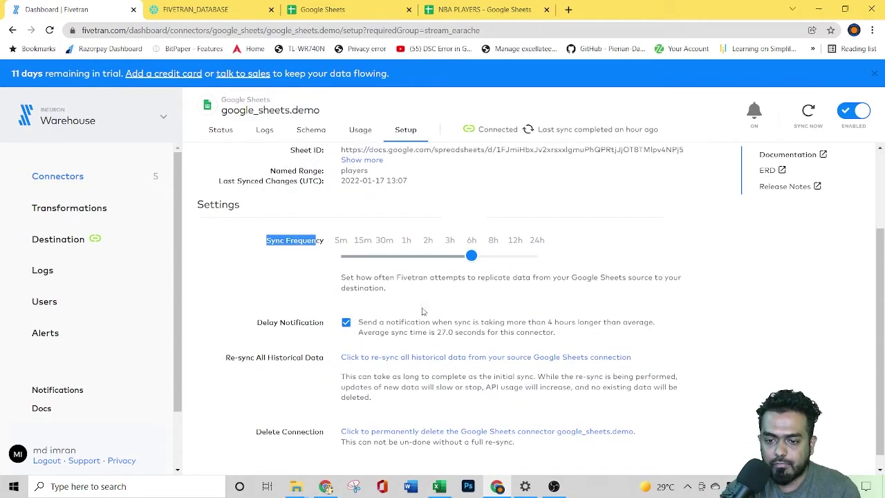
Step: Return to the connector's status view before opening the Transformations page
left_click(214, 130)
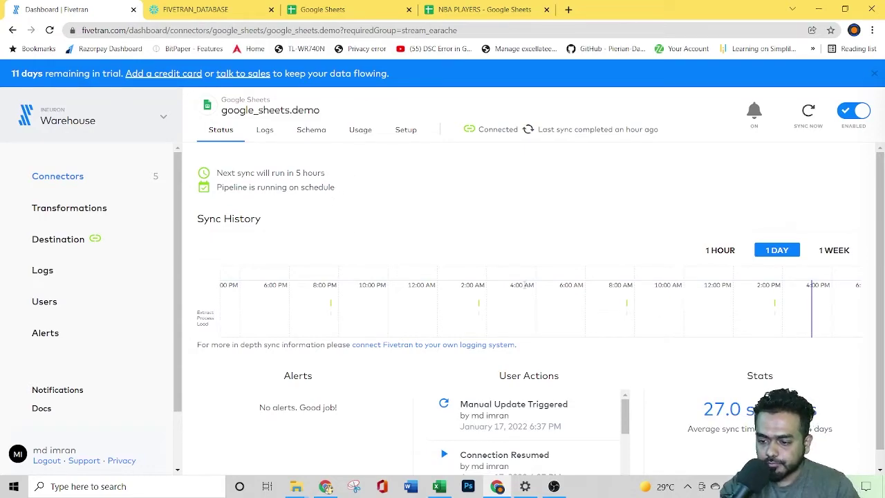
scroll(450, 377, "down", 1)
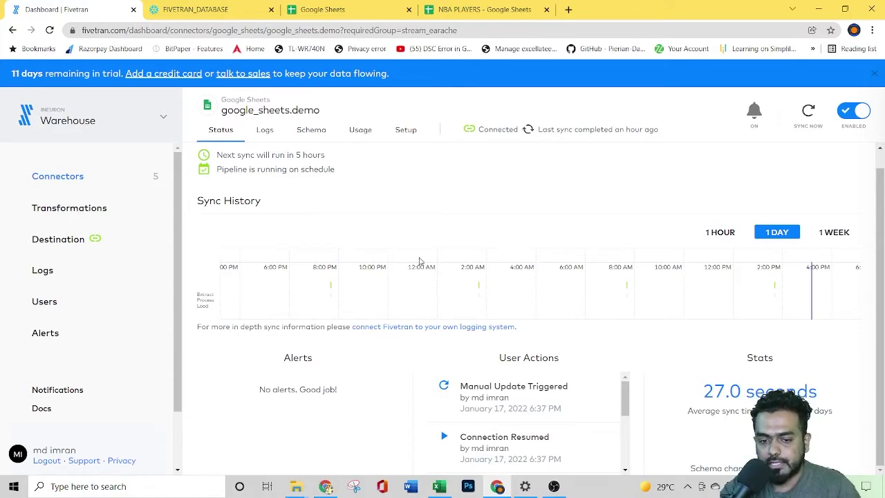
left_click(58, 209)
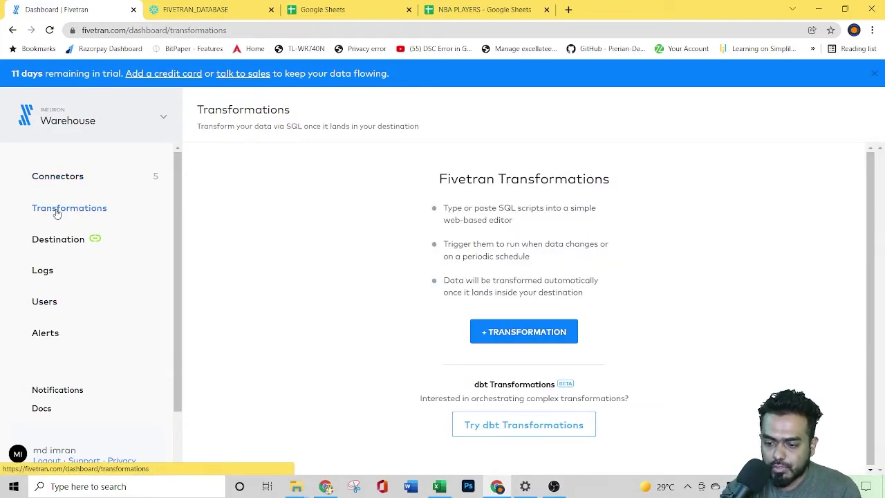
Step: Browse the Destination, Logs, Users and Alerts pages, then the Connectors list
left_click(60, 240)
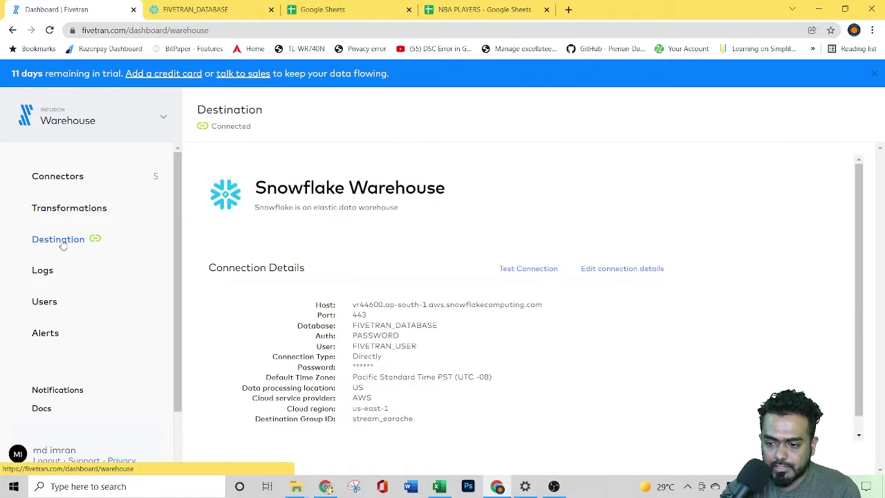
scroll(458, 316, "down", 1)
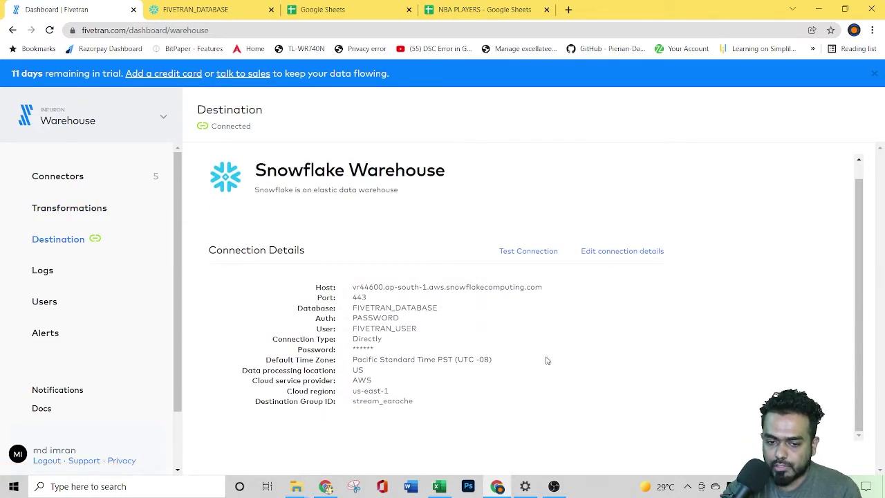
left_click(82, 269)
left_click(57, 310)
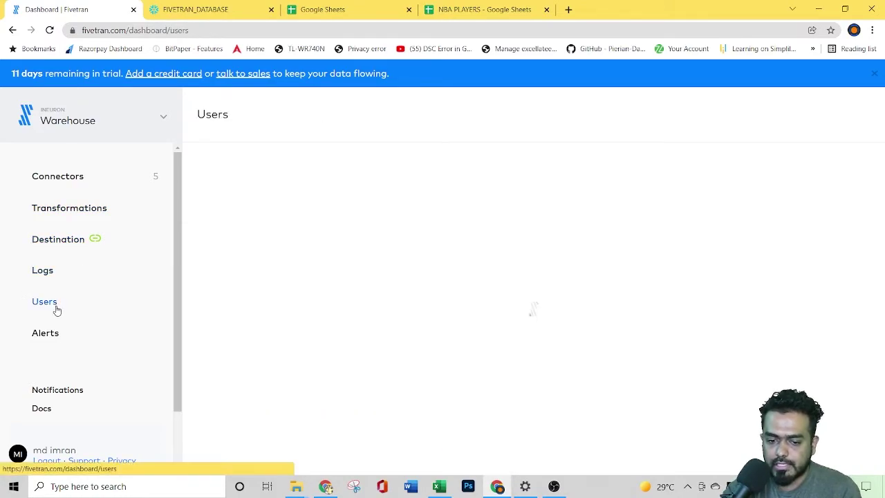
left_click(52, 334)
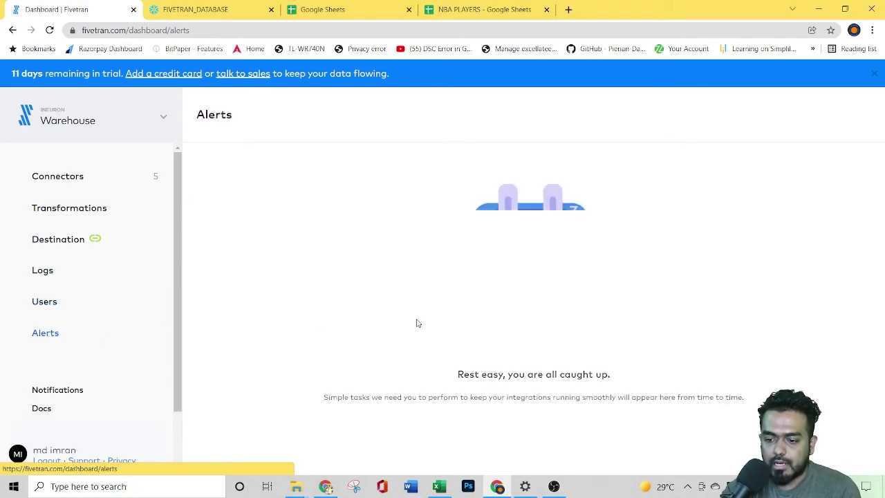
left_click(69, 176)
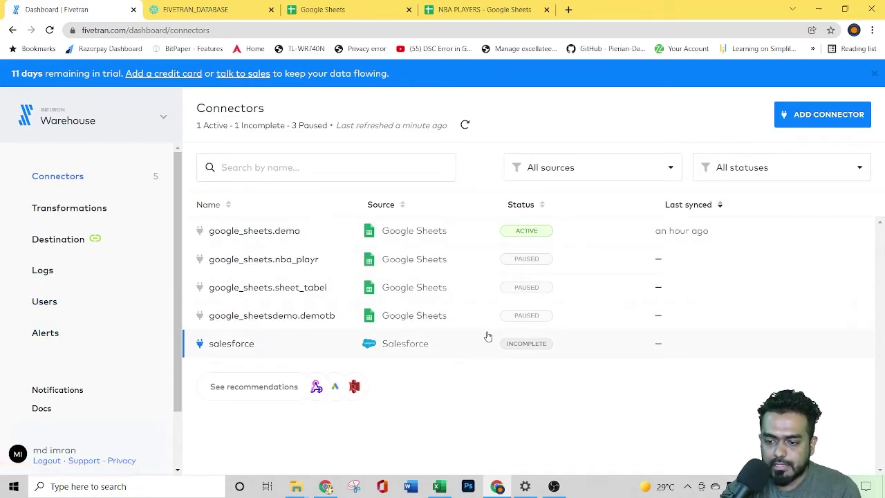
Step: Open google_sheets.demo's status, glance at the syllabus workbook, and return to the data source list
left_click(246, 233)
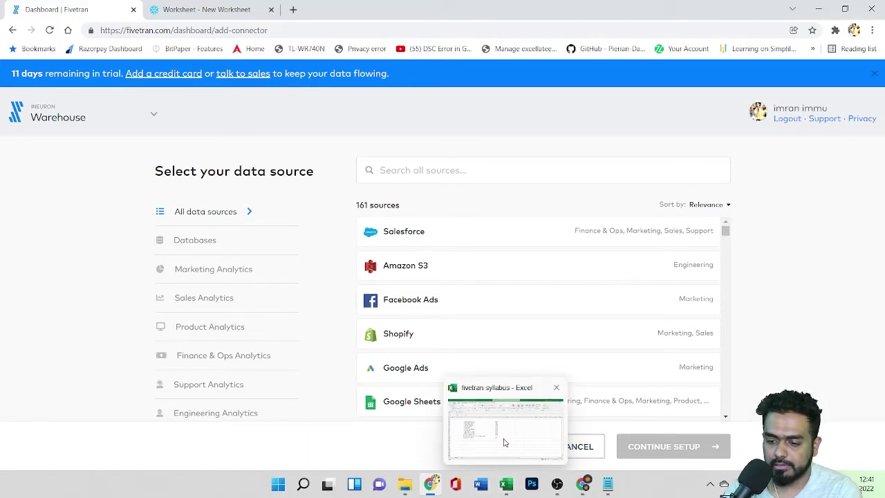
left_click(504, 441)
left_click(505, 441)
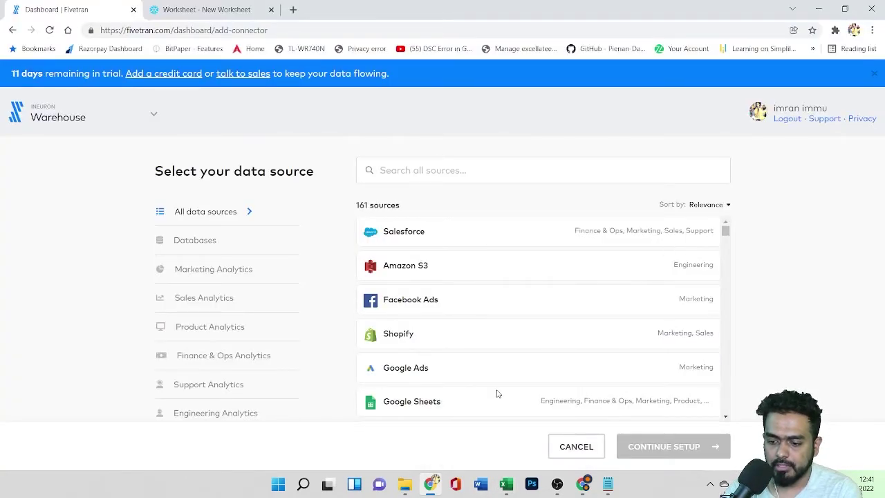
Step: Open the avengers workbook in Excel from File Explorer's Downloads folder
mouse_move(408, 482)
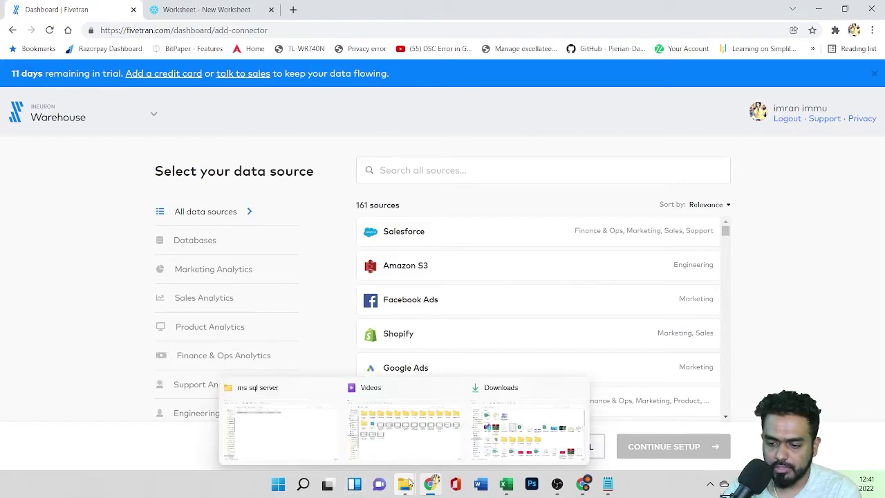
left_click(527, 434)
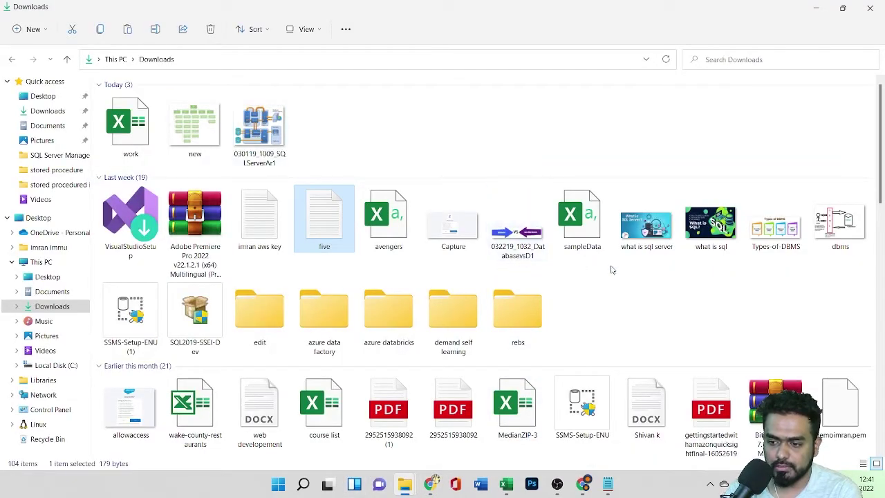
left_click(374, 233)
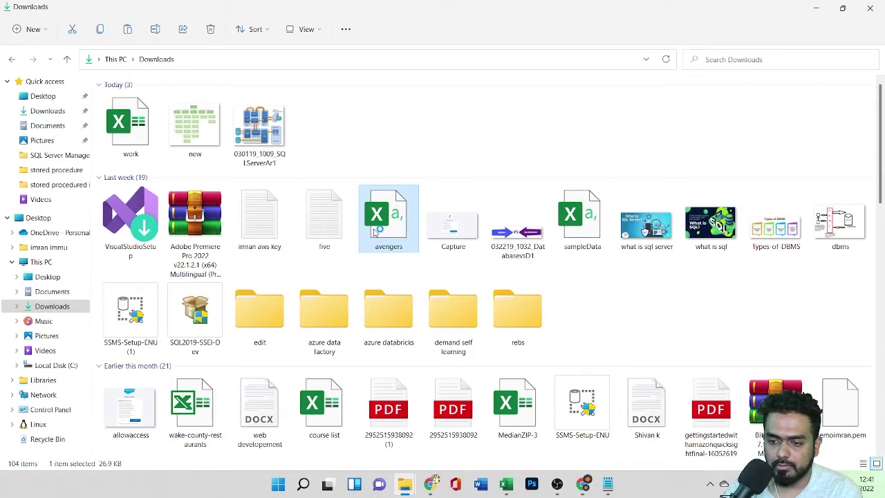
double_click(374, 233)
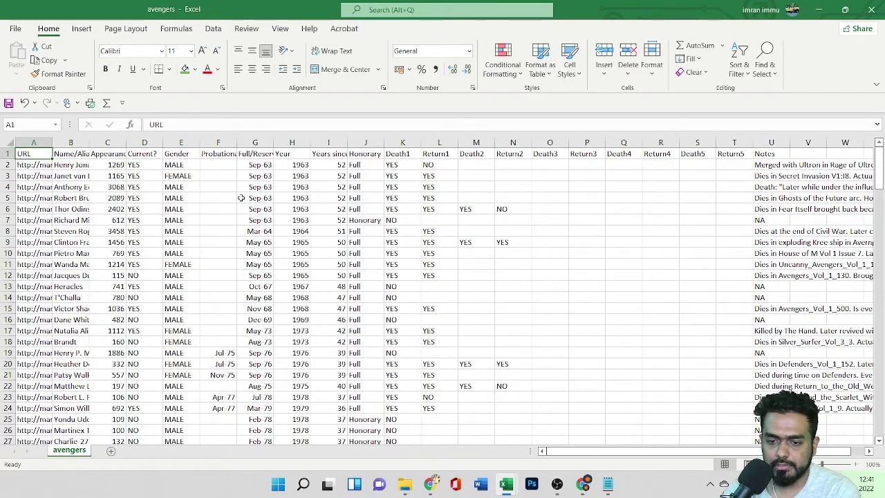
Step: Scroll through the avengers data in Excel, then bring up the Google Sheets home page
scroll(535, 304, "down", 6)
scroll(534, 305, "up", 6)
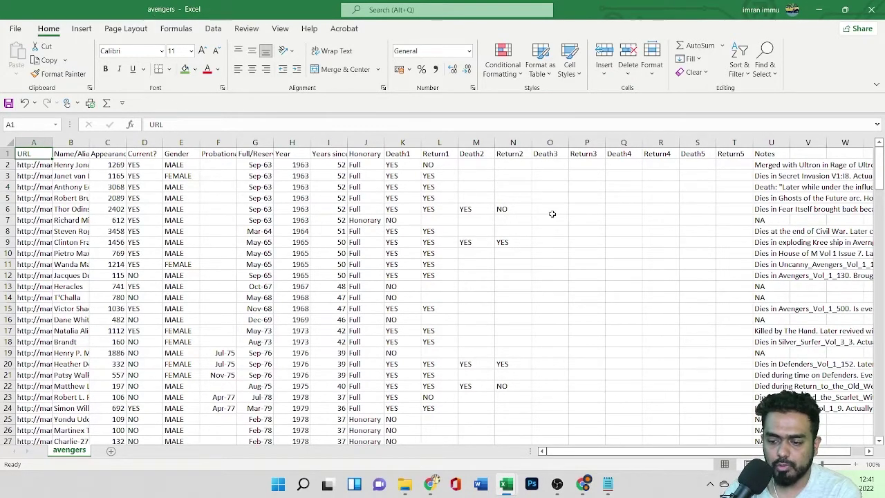
left_click(583, 486)
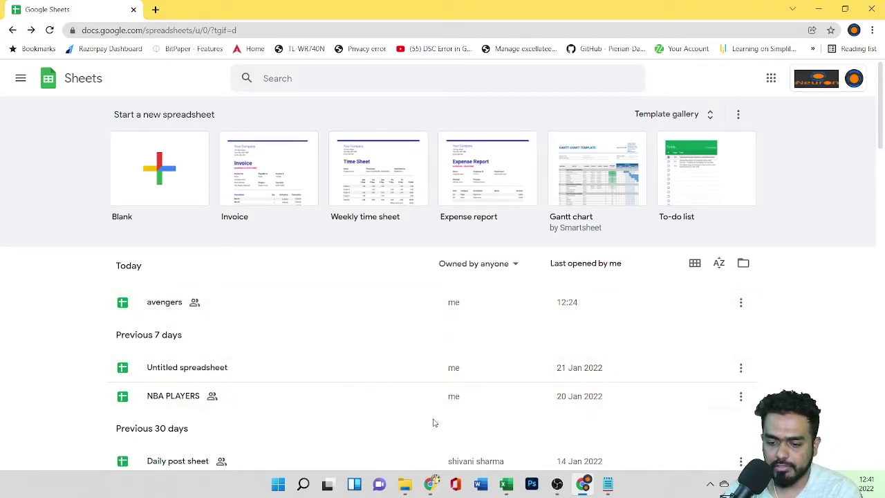
Step: Check the avengers.avengers_tabel connector's sync status from Fivetran's dashboard, then switch to Snowflake
left_click(432, 483)
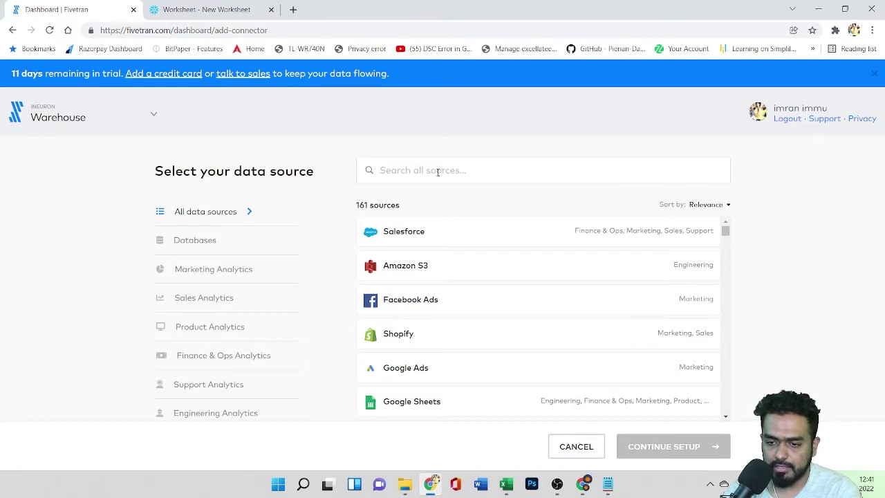
scroll(484, 408, "down", 2)
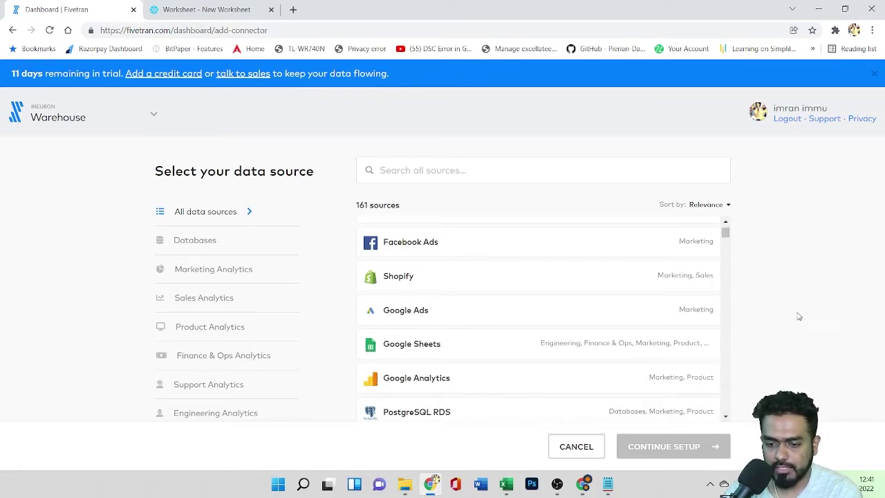
left_click(17, 115)
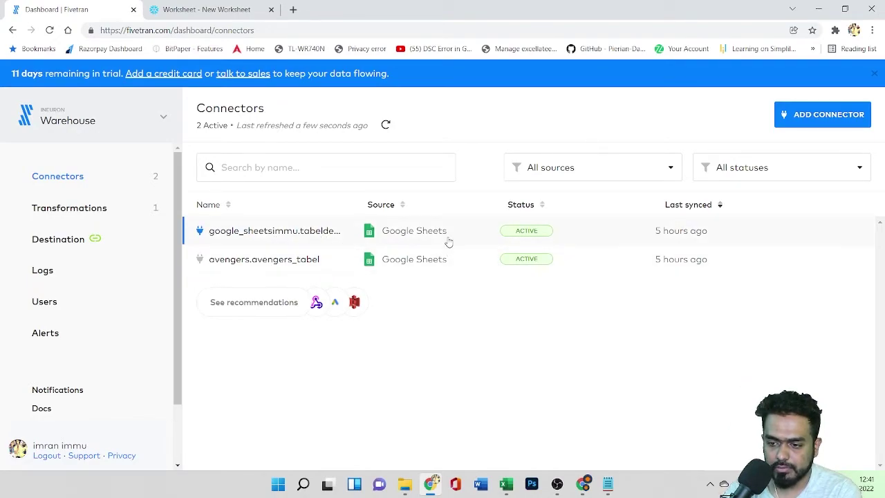
left_click(259, 265)
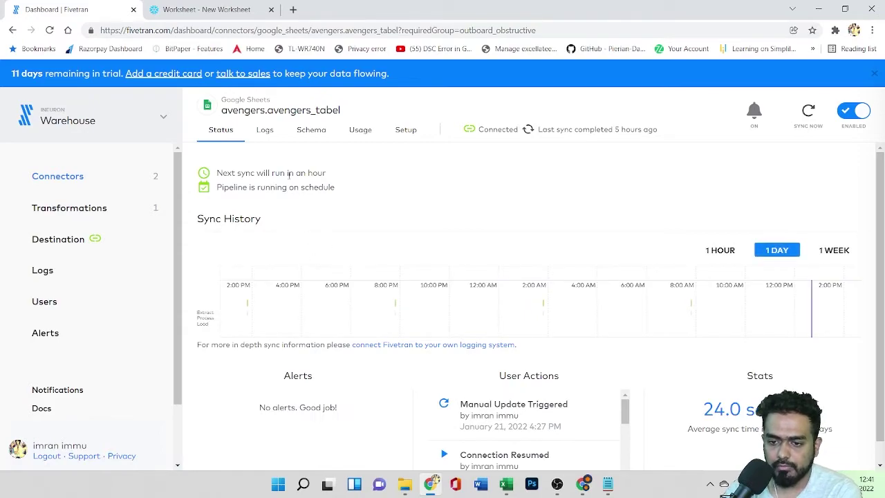
left_click(211, 11)
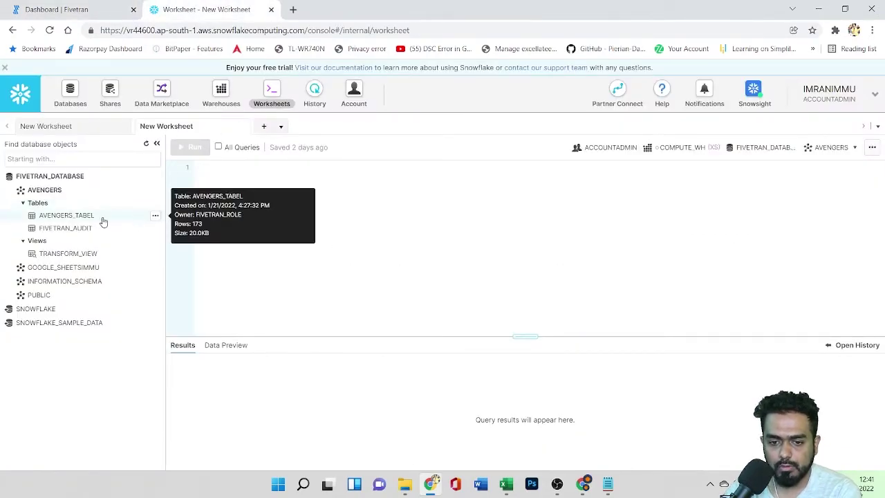
Step: Preview the 173 synced rows of AVENGERS_TABEL in Snowflake, then return to Fivetran
left_click(62, 220)
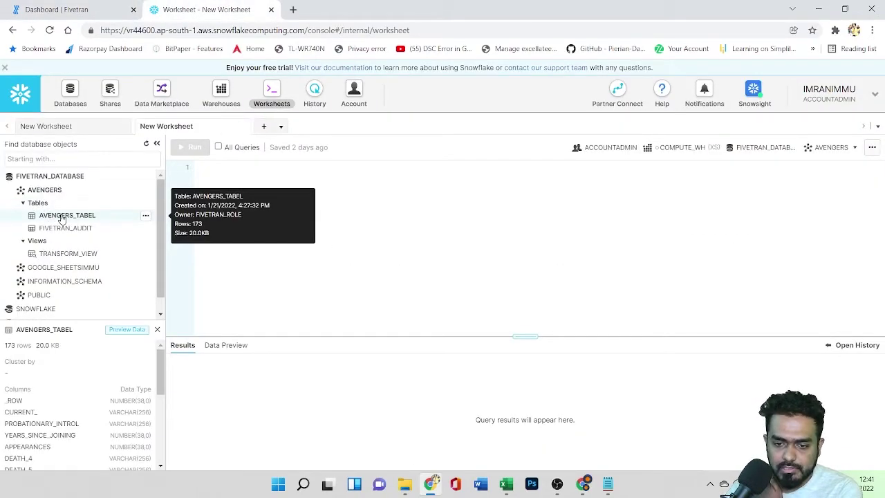
left_click(146, 216)
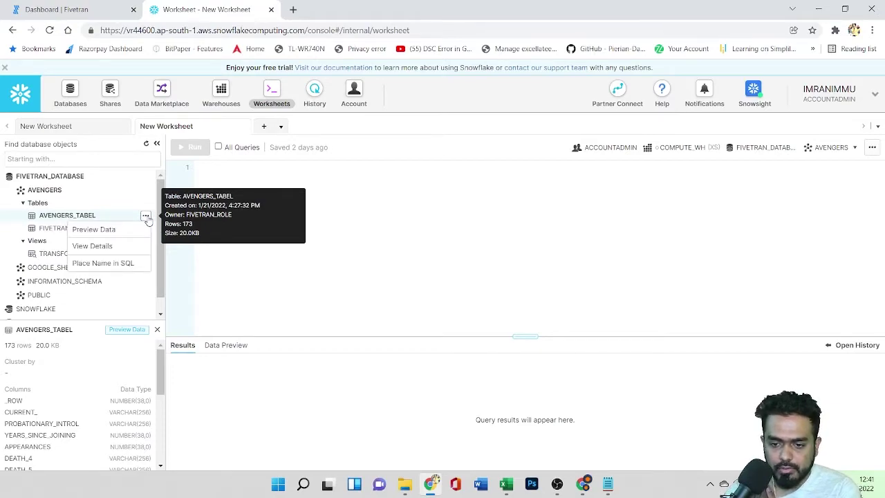
left_click(119, 233)
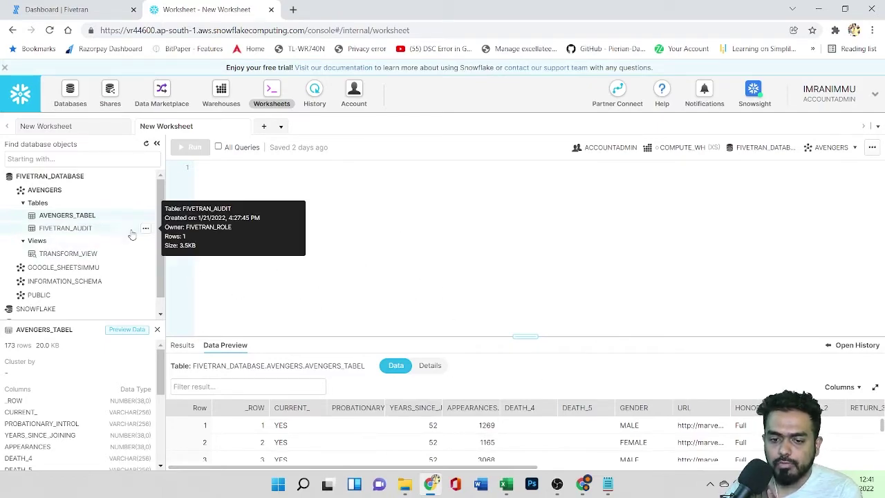
left_click(73, 5)
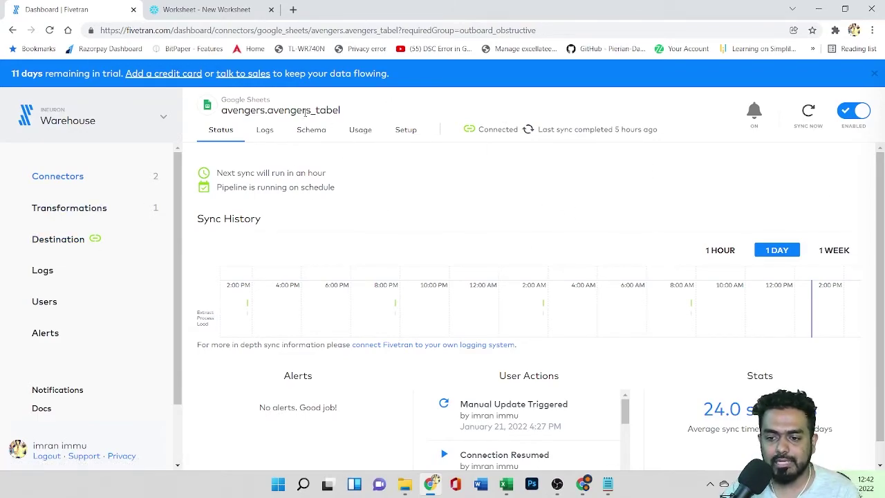
Step: Check create_avenges_view's successful 01/23/2022 run, then start a blank new transformation
left_click(65, 239)
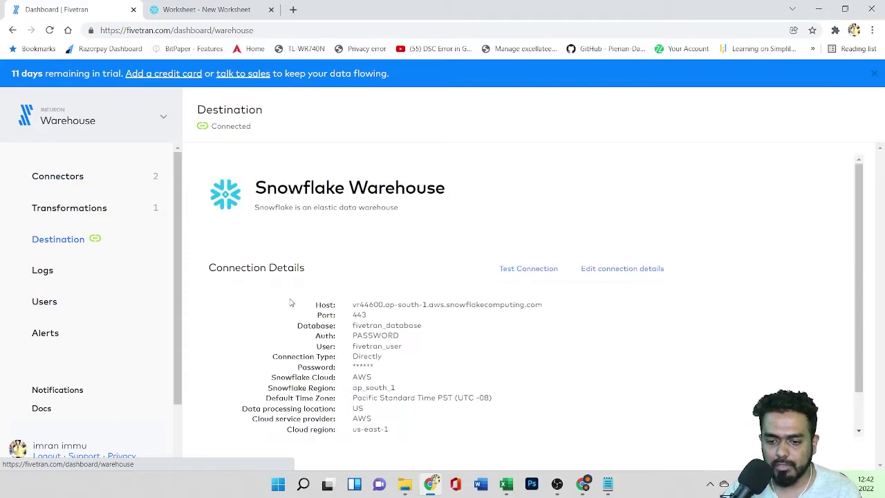
left_click(61, 211)
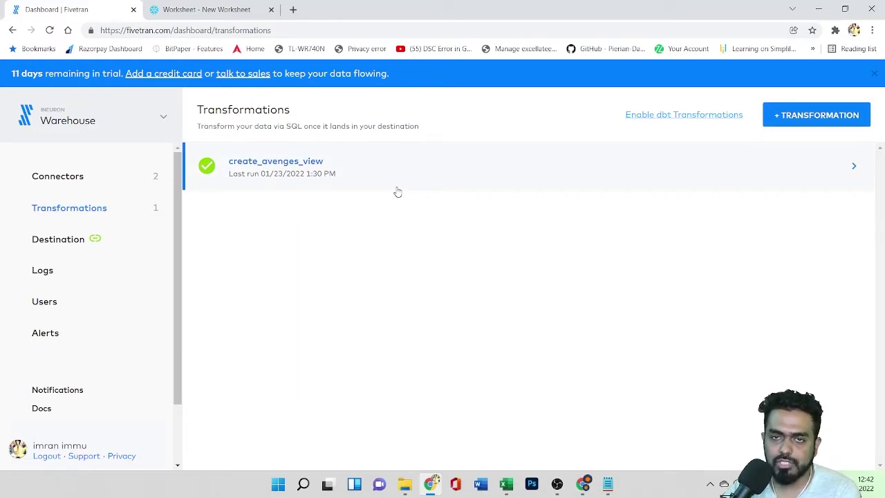
left_click(443, 173)
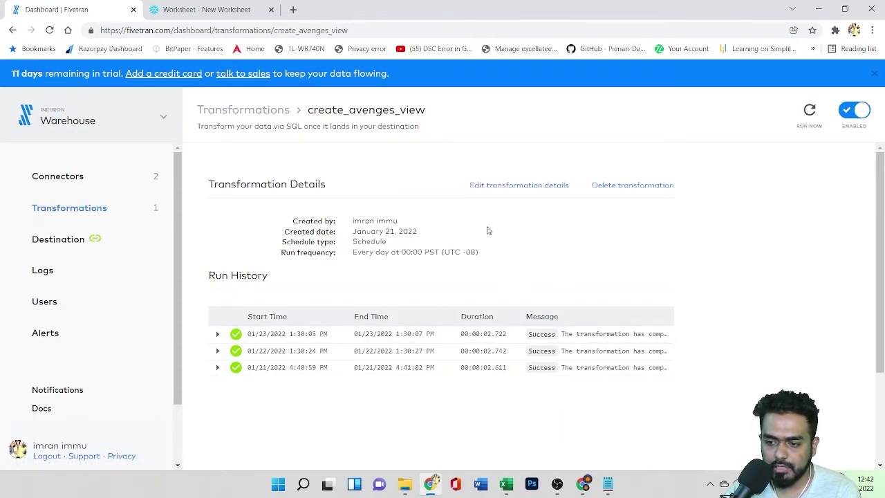
left_click(13, 30)
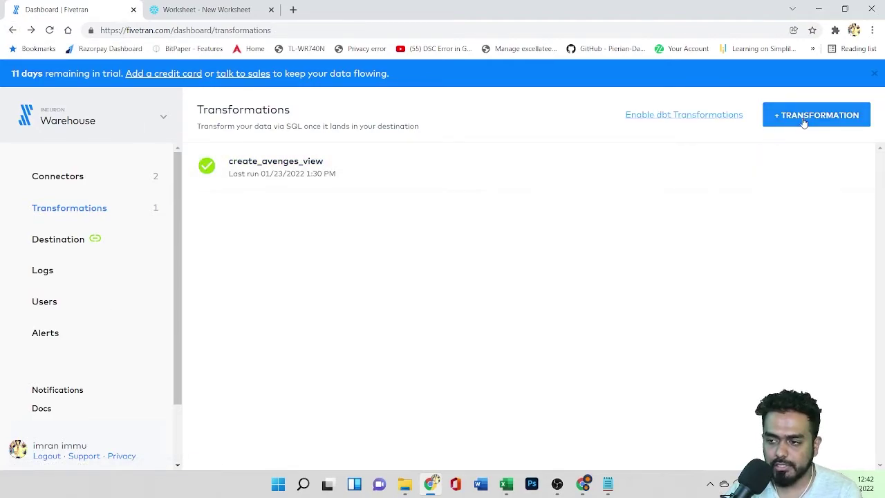
left_click(802, 122)
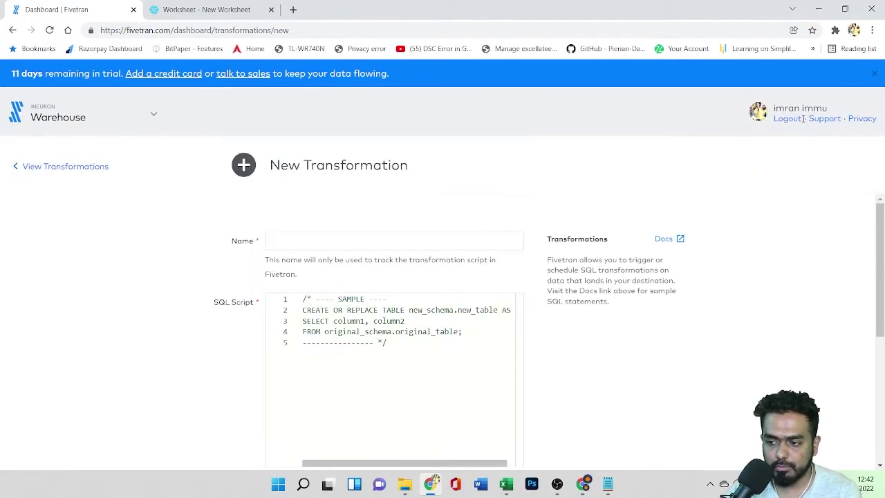
Step: Glance over the empty form's Name and Schedule Type fields, then abandon it
left_click(323, 243)
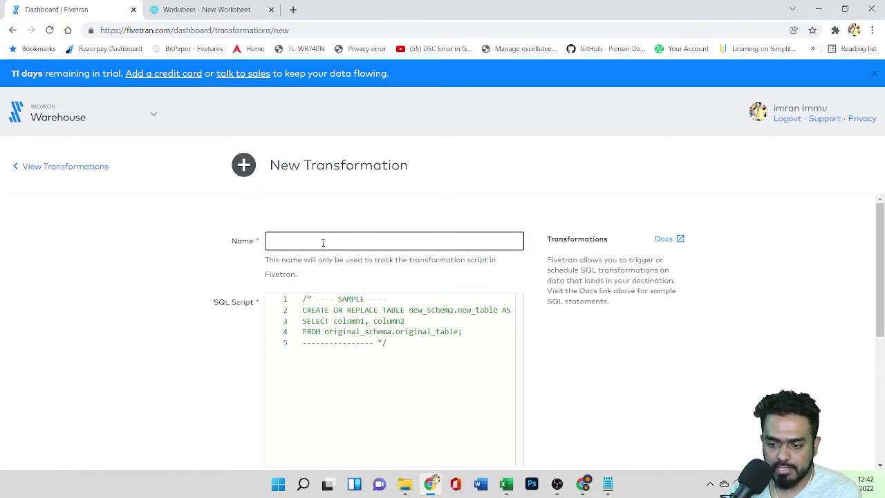
scroll(616, 345, "down", 5)
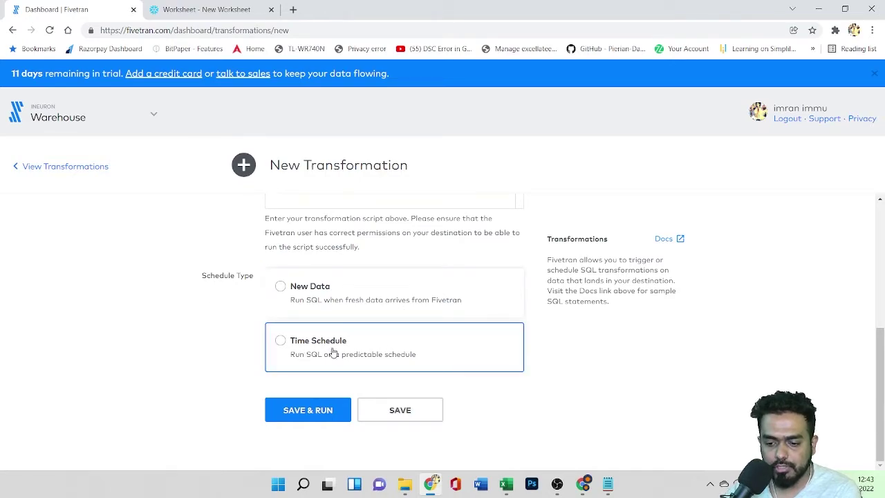
scroll(449, 285, "up", 5)
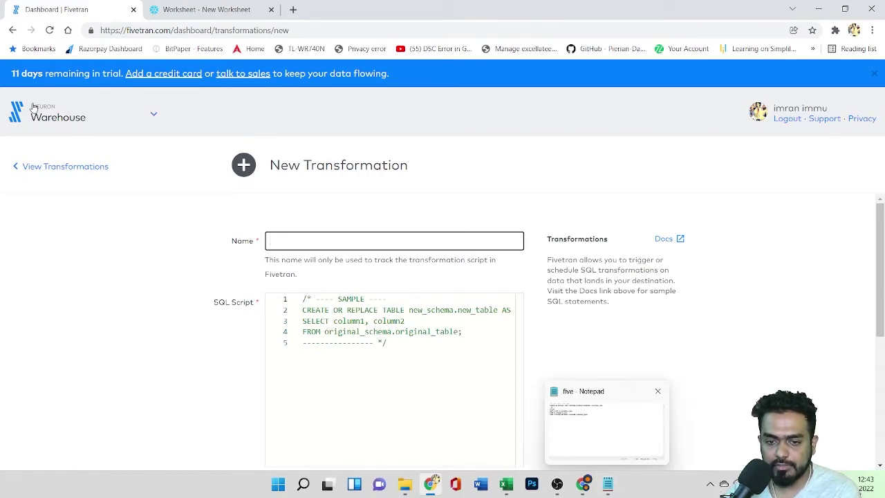
left_click(12, 30)
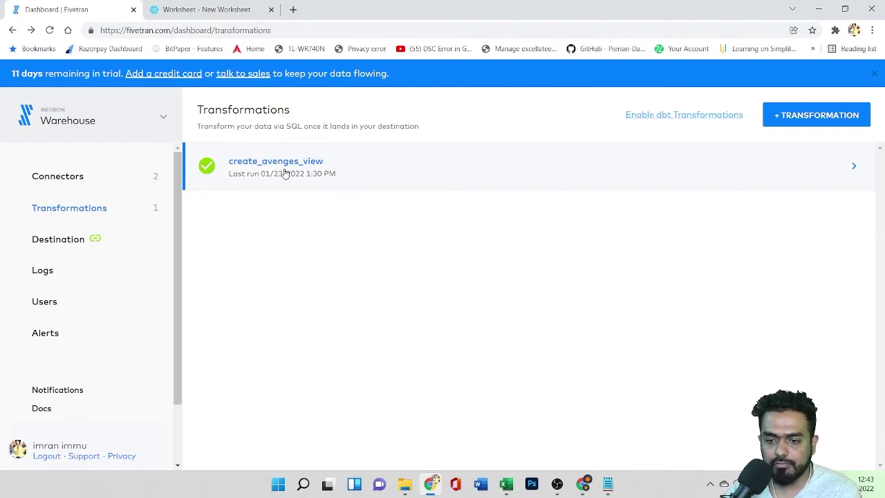
Step: Open create_avenges_view for editing and highlight its avengers_name and avengers_year SQL aliases
left_click(361, 170)
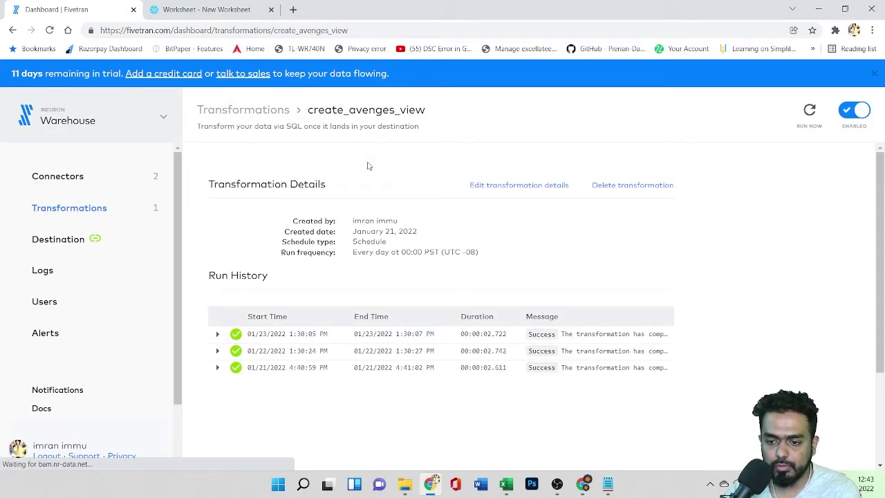
left_click(510, 185)
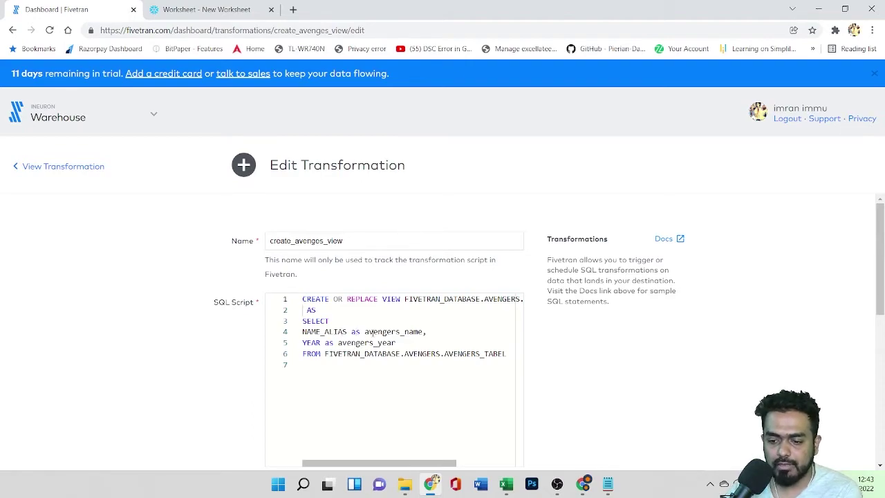
left_click_drag(373, 332, 428, 332)
left_click_drag(338, 343, 397, 343)
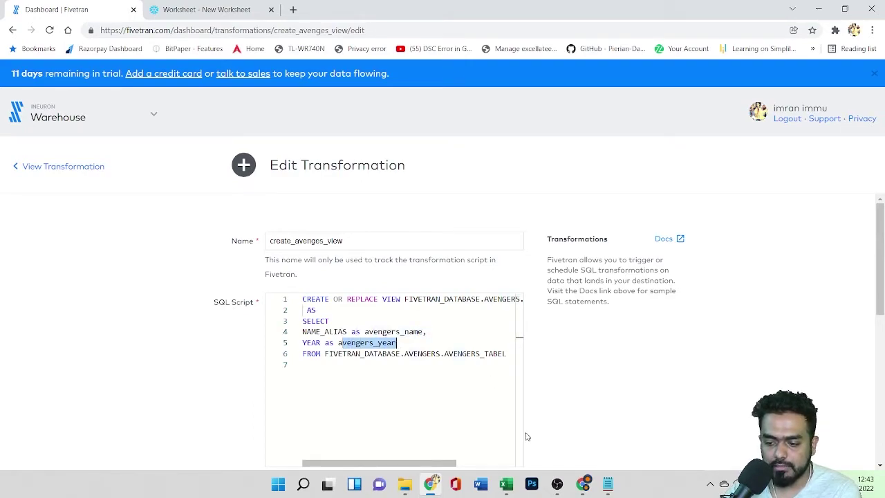
left_click(204, 9)
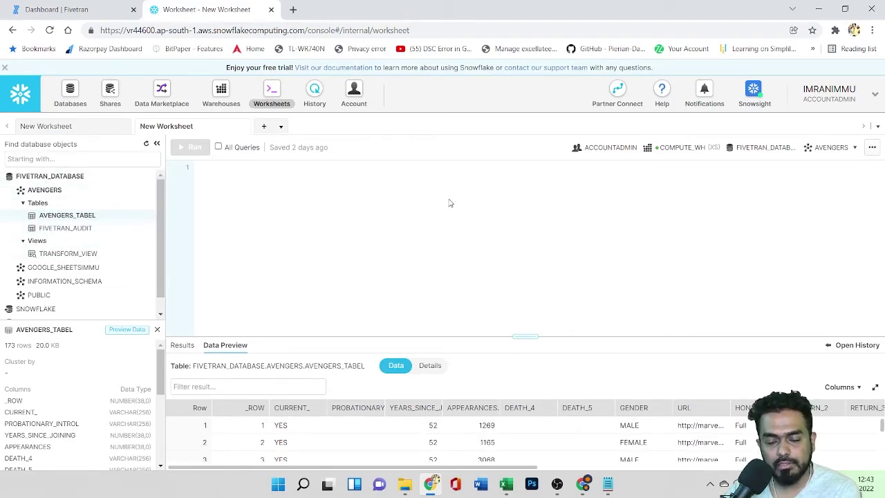
Step: Expand TRANSFORM_VIEW's columns in the object tree and sort the open preview by NAME_ALIAS
mouse_move(91, 254)
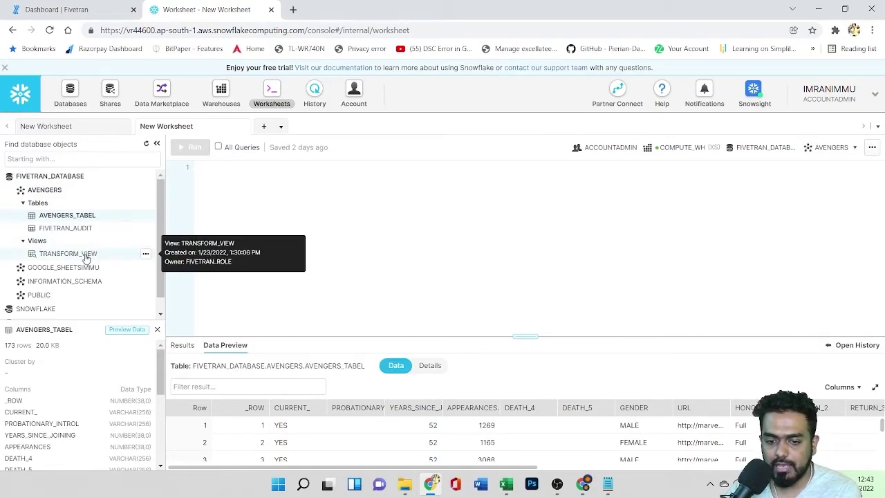
left_click(83, 255)
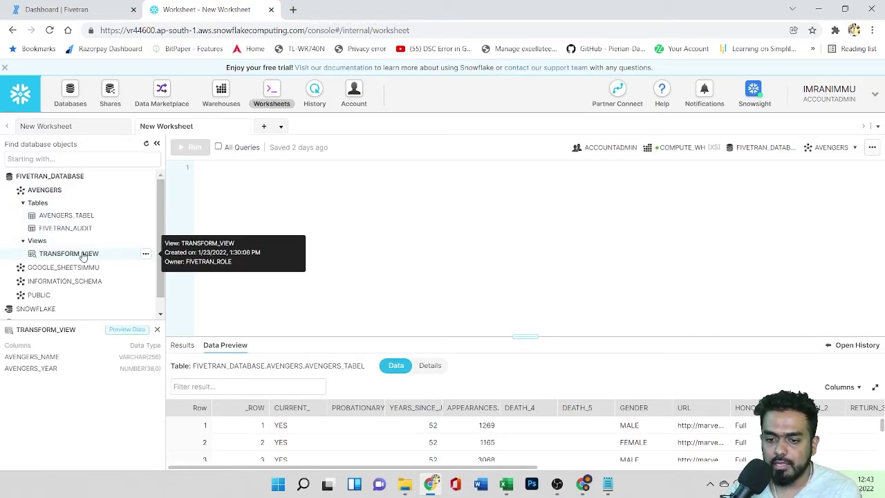
left_click(145, 254)
left_click(154, 265)
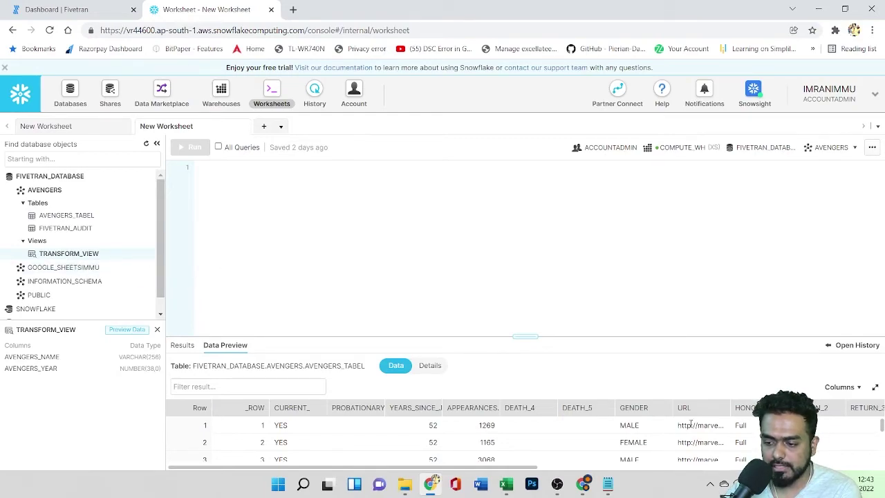
left_click_drag(536, 466, 650, 465)
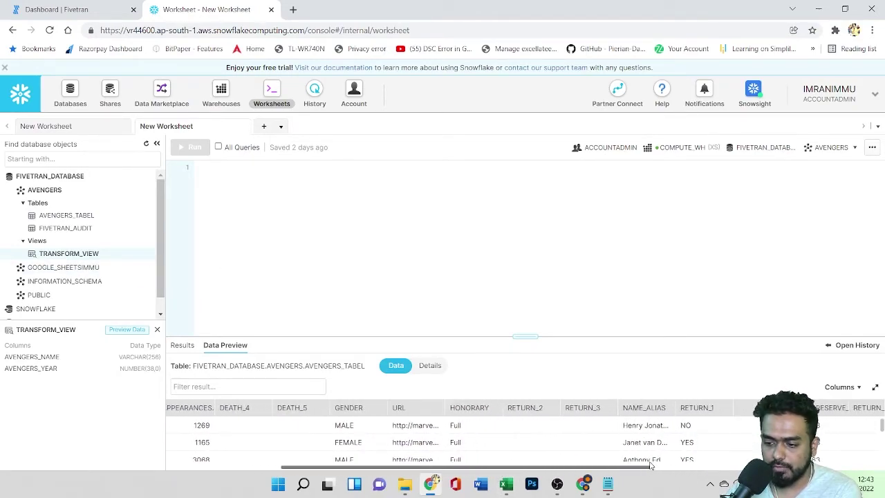
left_click(643, 408)
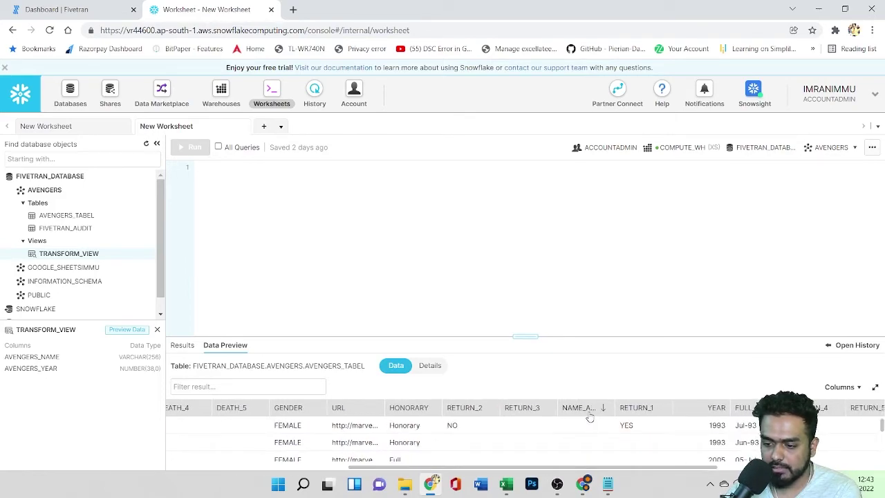
left_click_drag(640, 467, 784, 467)
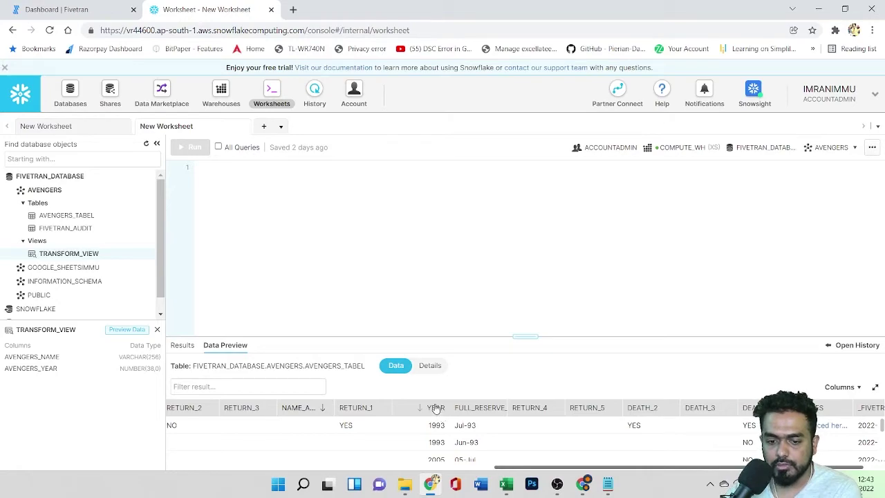
Step: Preview TRANSFORM_VIEW's data and sort its rows by AVENGERS_NAME
left_click(146, 254)
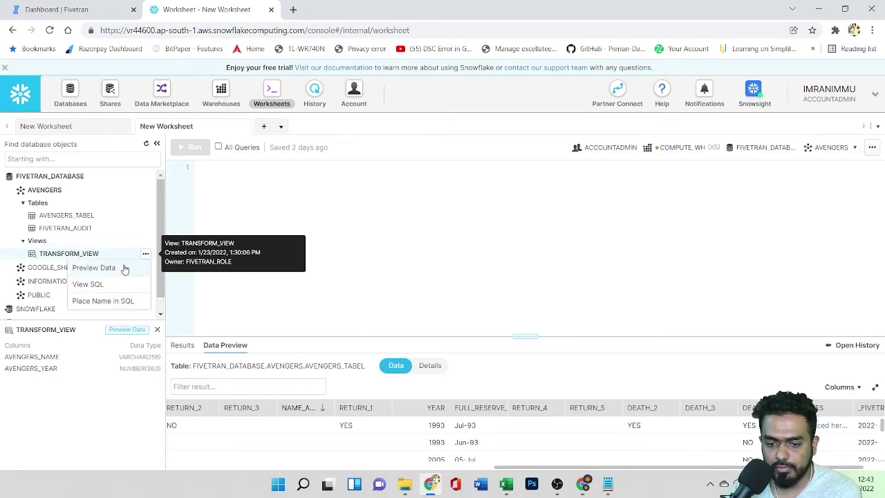
left_click(94, 268)
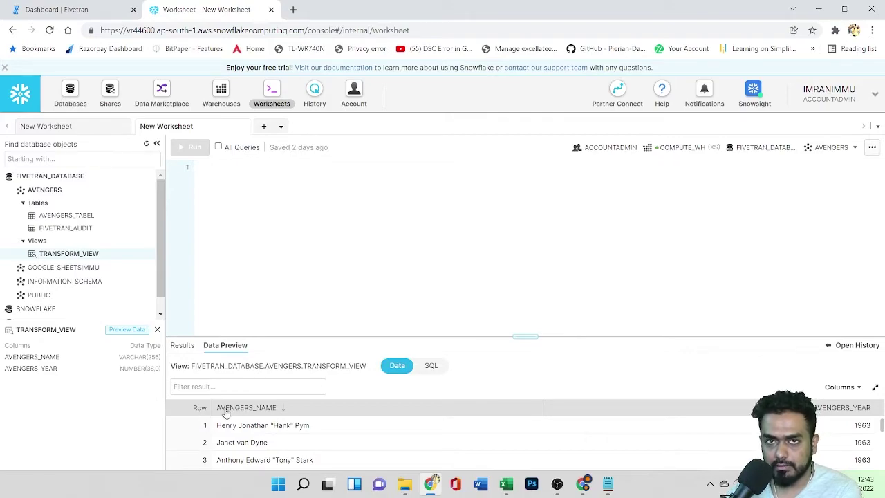
left_click_drag(224, 413, 418, 429)
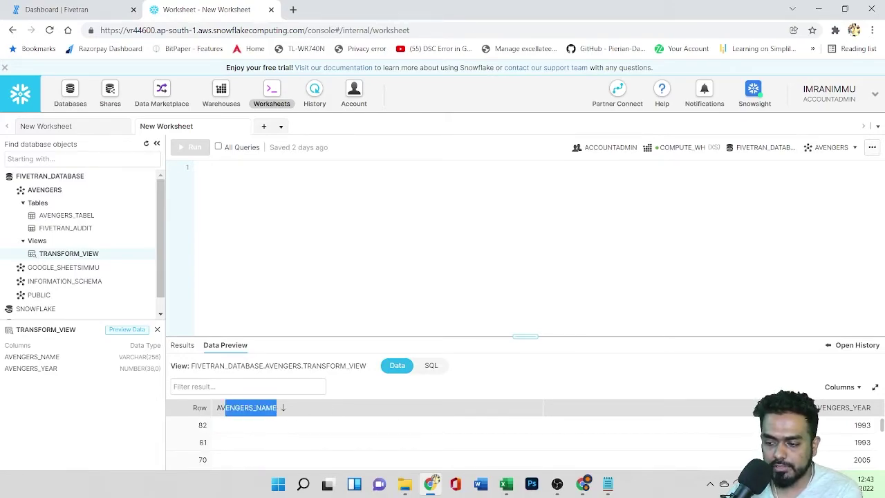
left_click(57, 10)
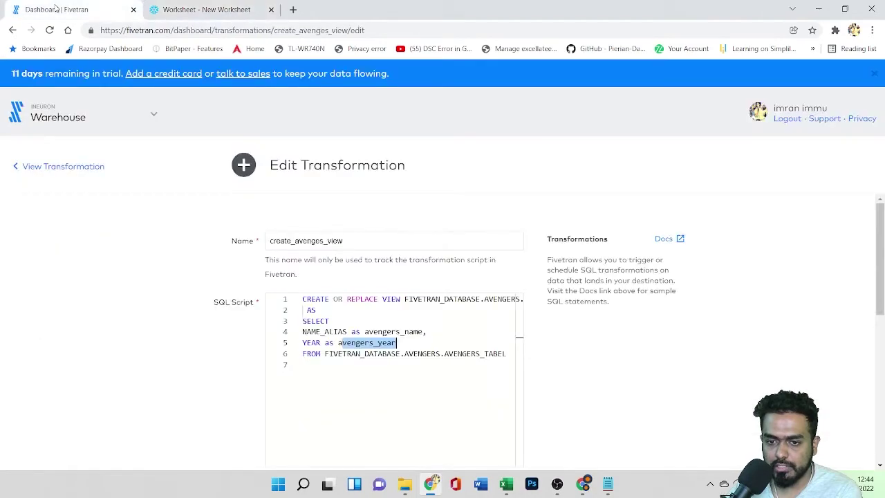
left_click(431, 375)
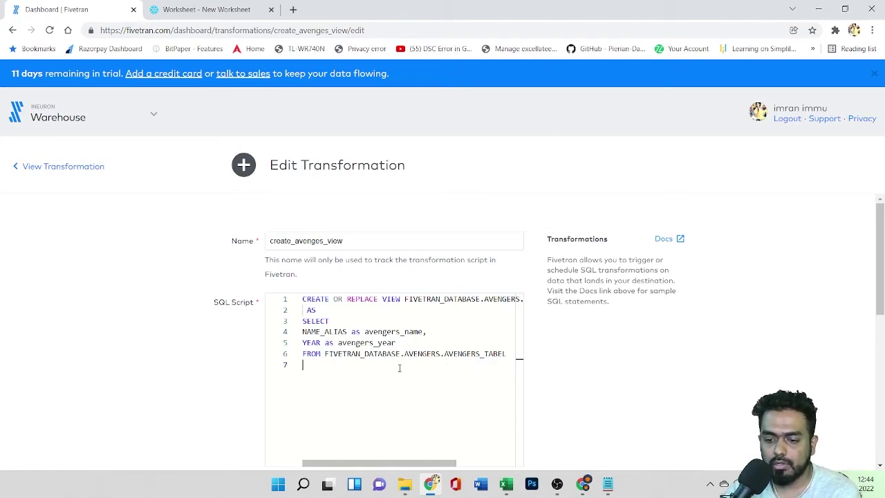
left_click(187, 9)
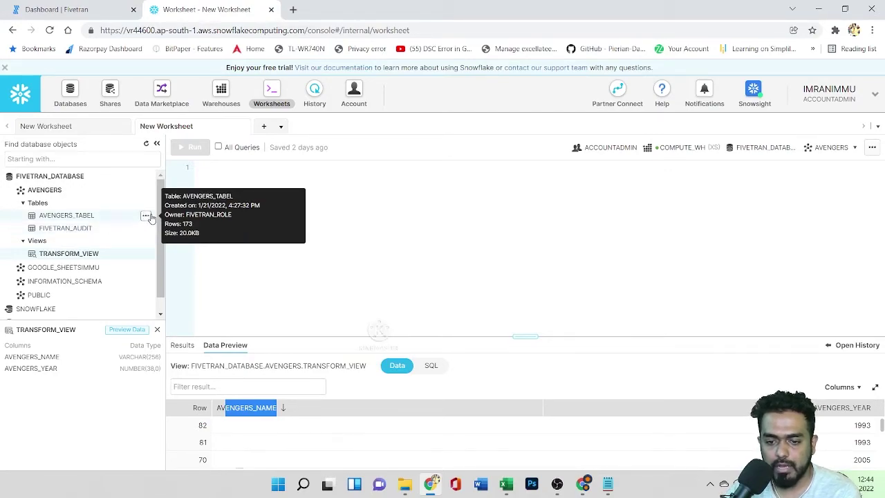
Step: View AVENGERS_TABEL's column details, then go back to the Fivetran transformation editor
left_click(146, 216)
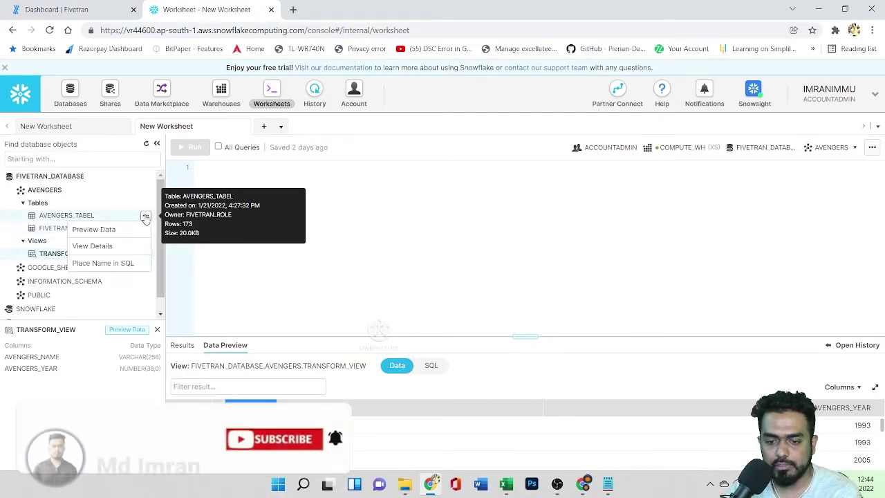
left_click(126, 246)
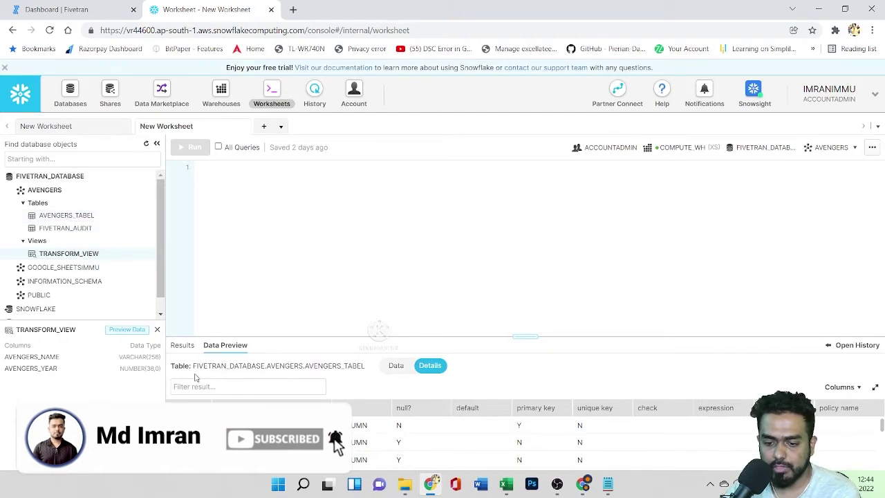
left_click_drag(194, 365, 365, 366)
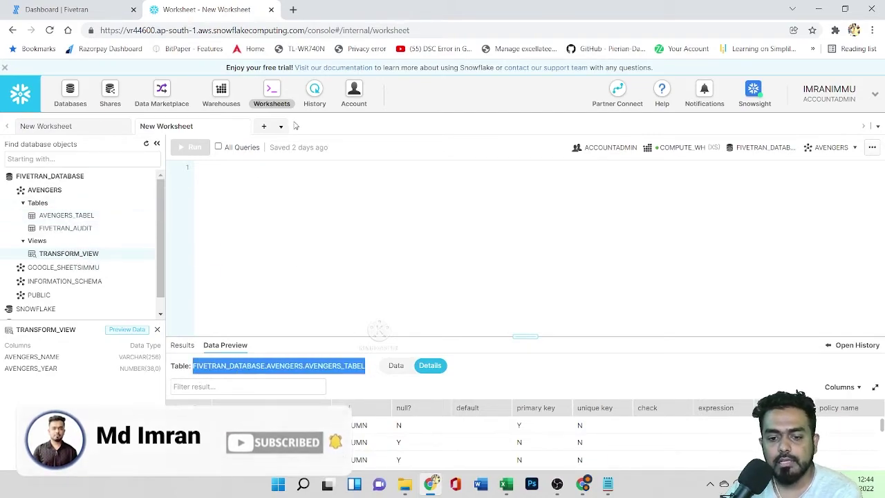
left_click(78, 8)
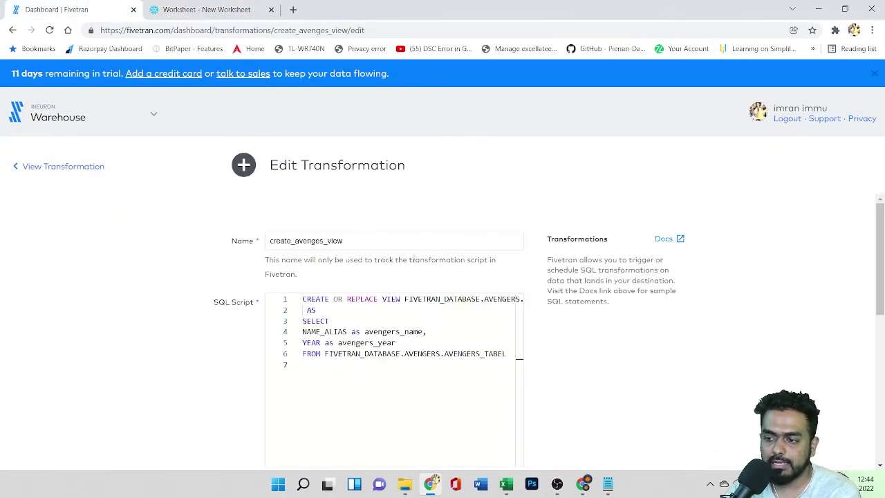
Step: Check create_avenges_view's run history, then go through the dashboard and avengers connector to Transformations
left_click(36, 168)
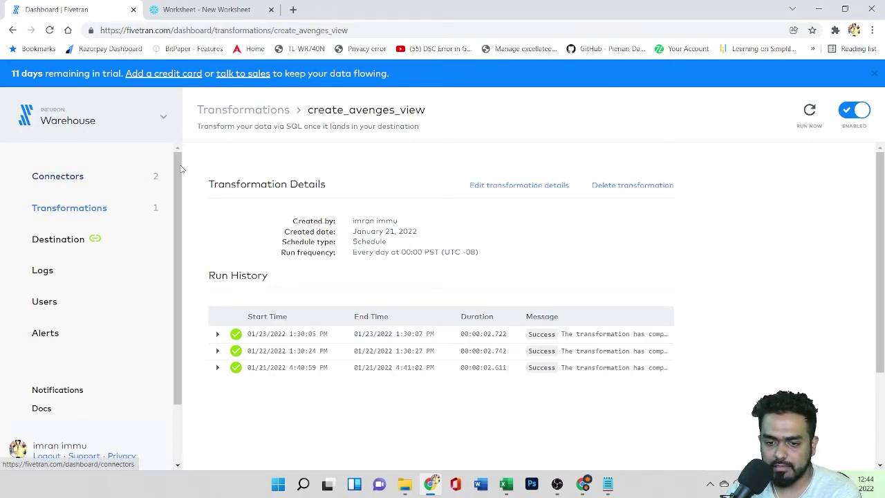
left_click(13, 31)
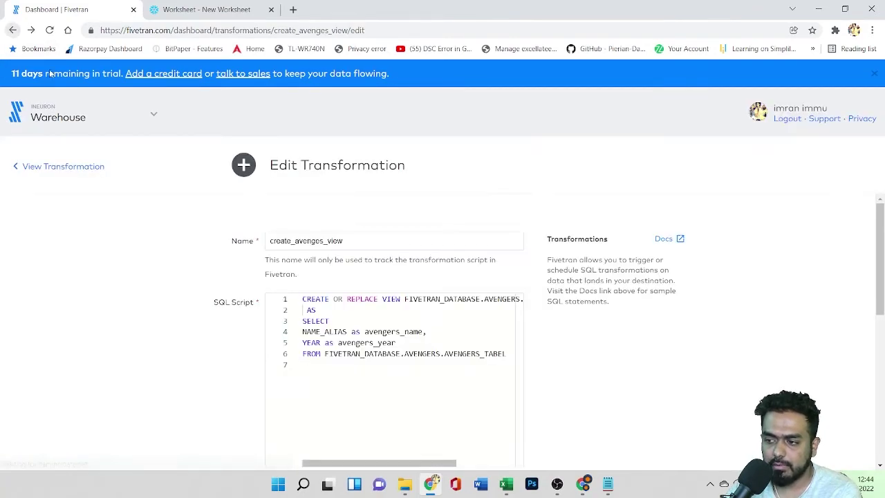
left_click(60, 119)
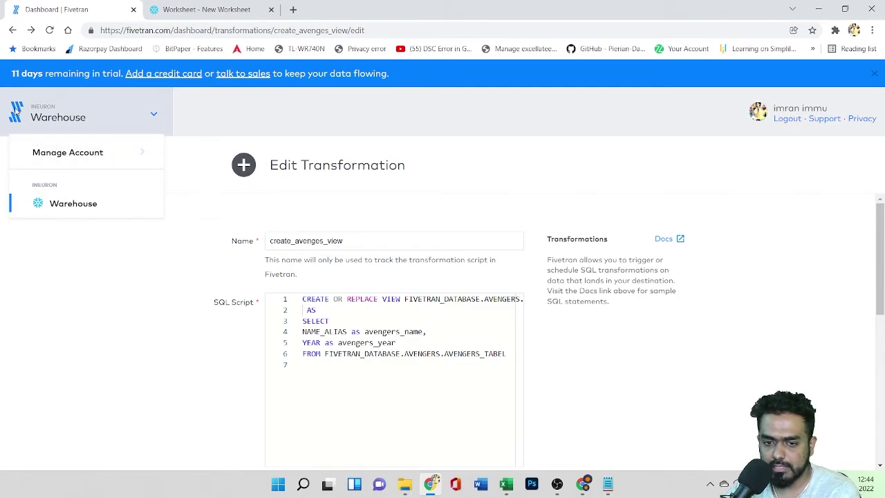
left_click(16, 111)
left_click(15, 111)
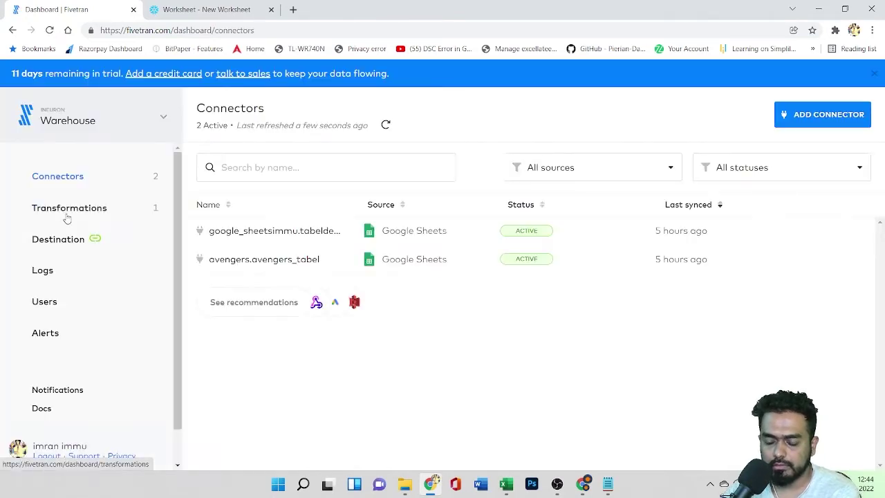
left_click(272, 258)
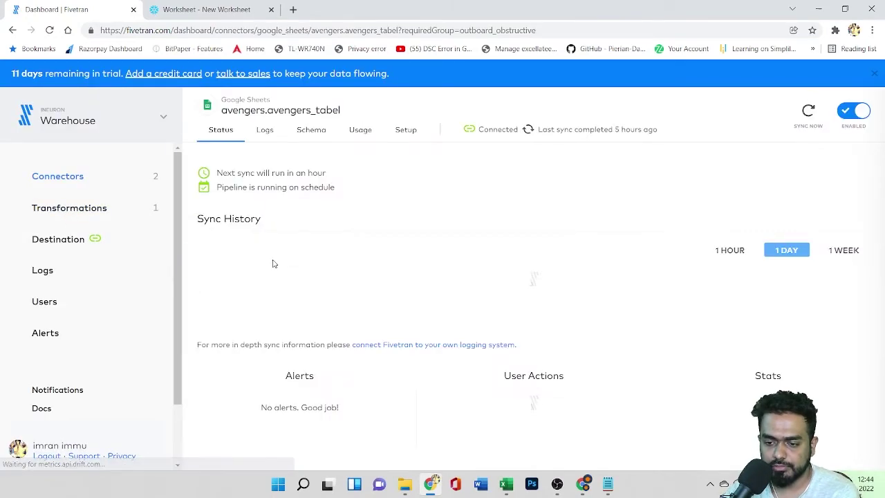
left_click(66, 206)
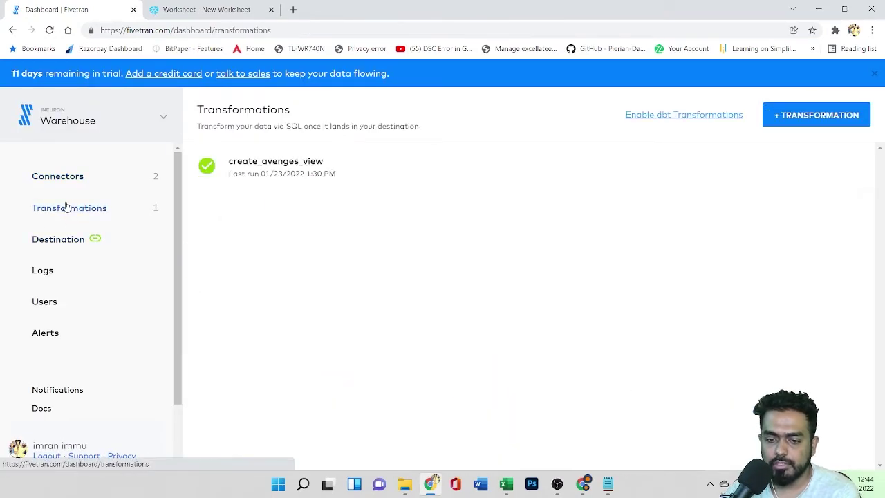
left_click(799, 116)
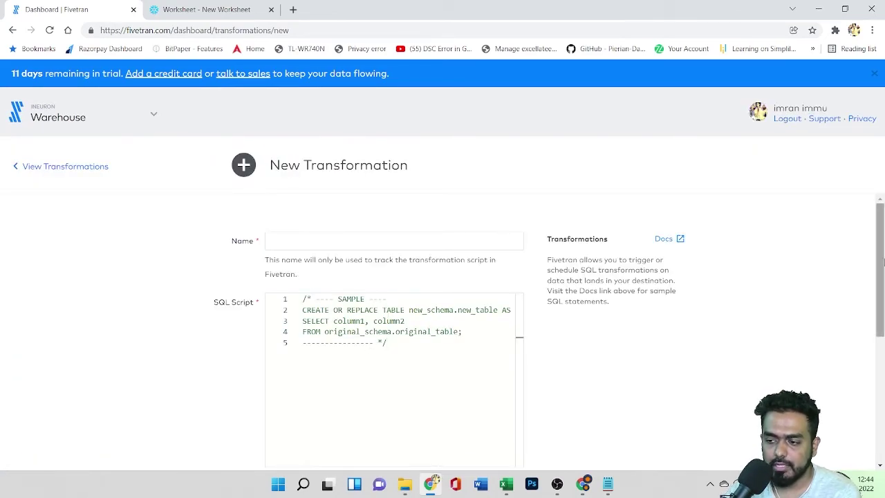
Step: Look over the blank form's schedule options, then return to the Transformations list
scroll(880, 311, "down", 5)
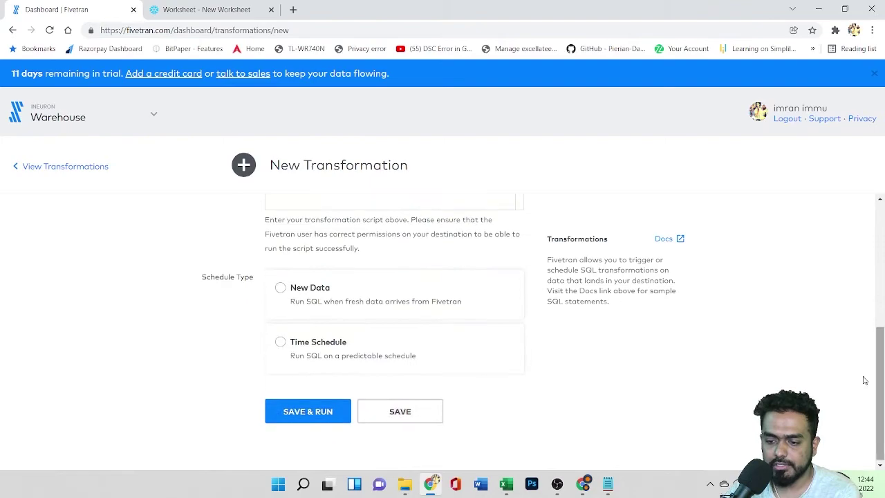
left_click(13, 30)
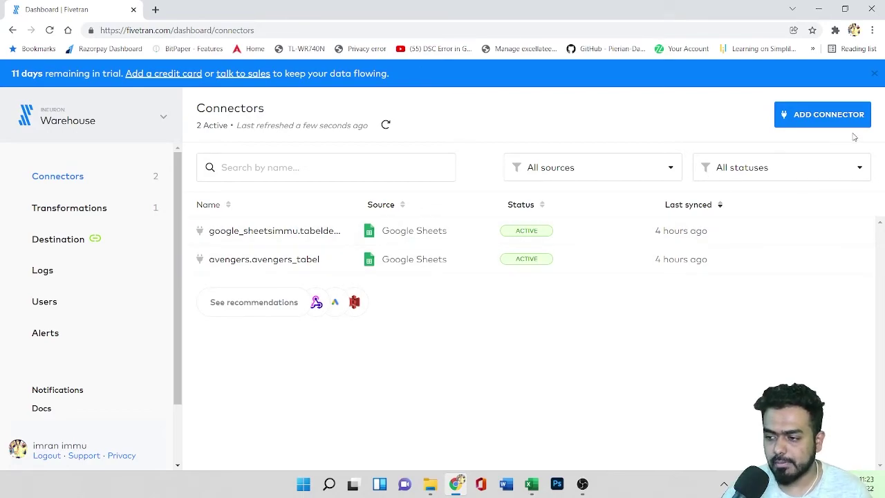
Step: Search 'sa' among the data sources, pick Salesforce and continue its setup
left_click(816, 119)
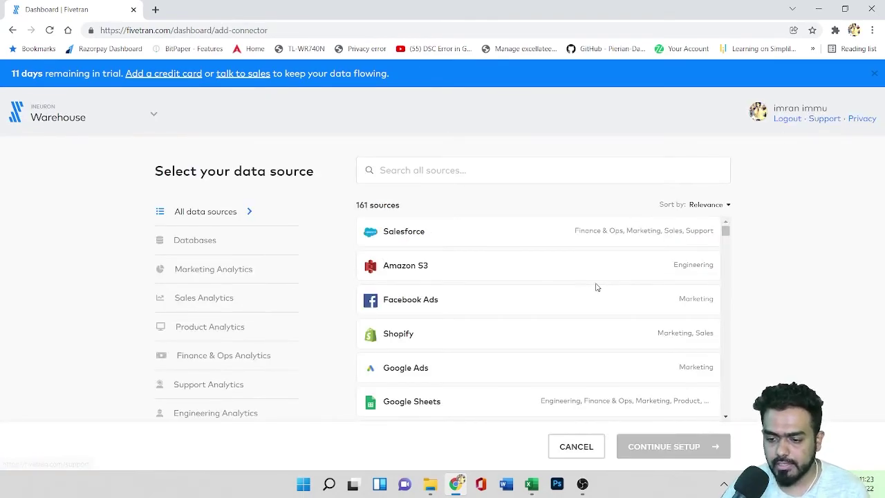
scroll(558, 286, "down", 5)
scroll(553, 282, "down", 4)
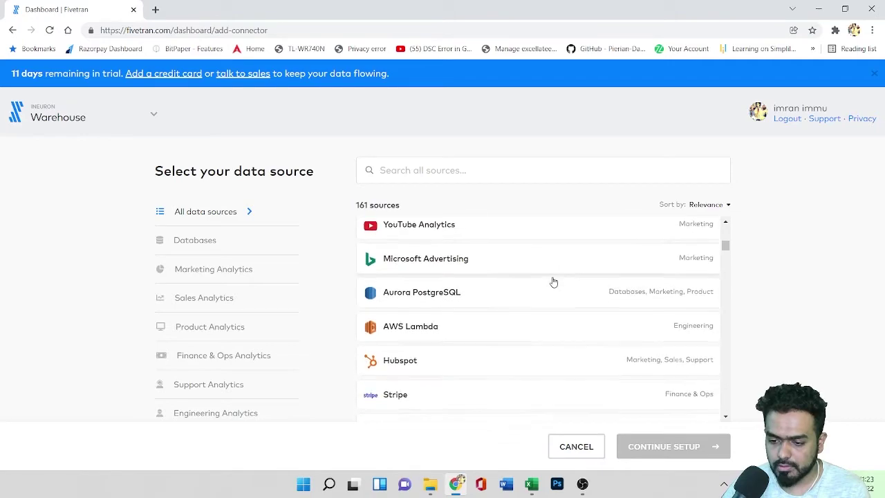
scroll(554, 282, "up", 1)
scroll(553, 281, "up", 10)
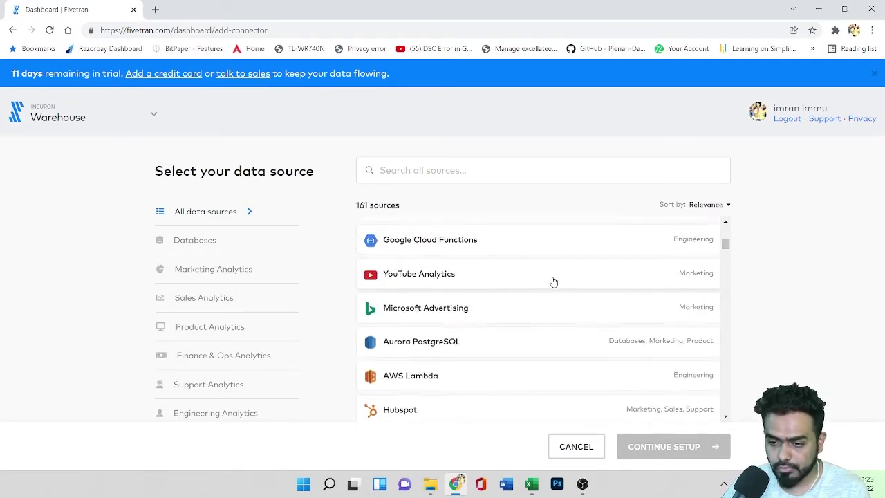
scroll(553, 281, "down", 5)
scroll(551, 281, "up", 2)
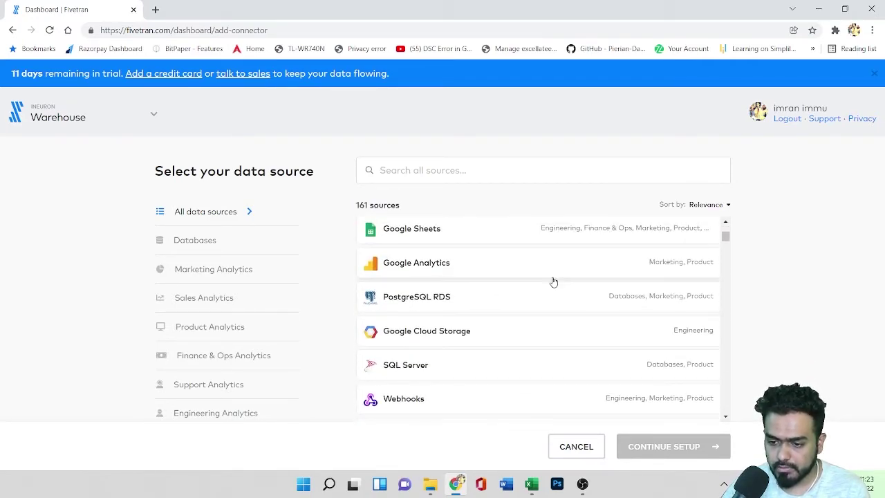
scroll(551, 280, "down", 2)
type("sa")
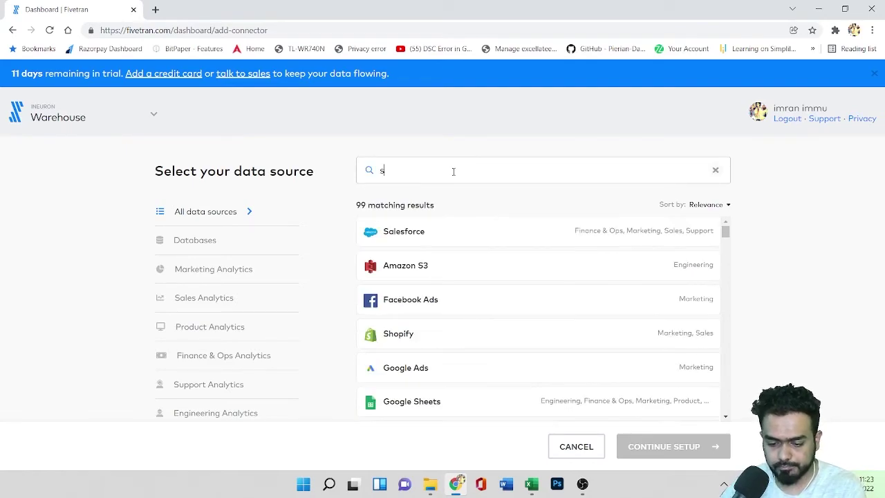
left_click(466, 229)
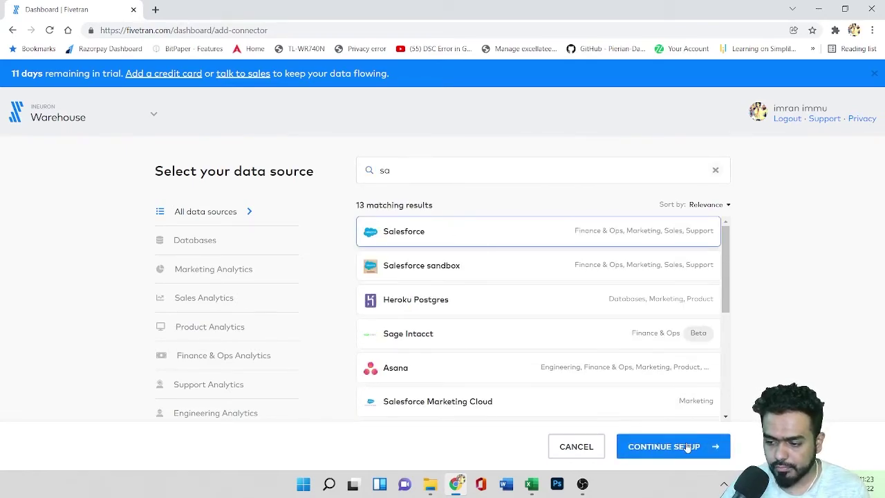
left_click(688, 448)
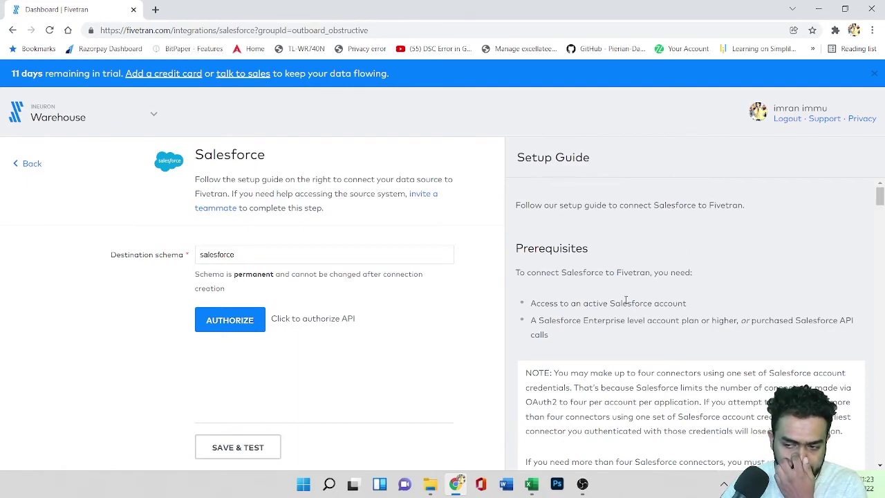
Step: Highlight Salesforce prerequisites: Enterprise plan or purchased API calls, field history tracking, disabling session IP locking
left_click_drag(582, 320, 671, 321)
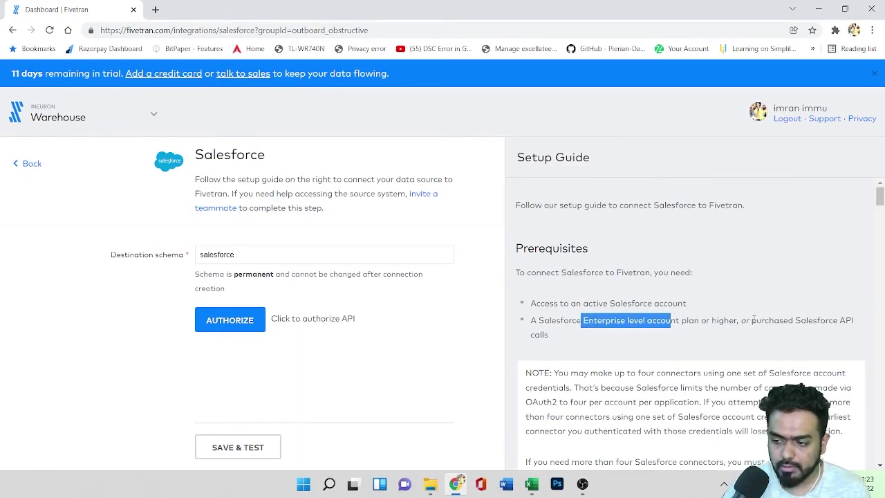
left_click_drag(752, 320, 847, 320)
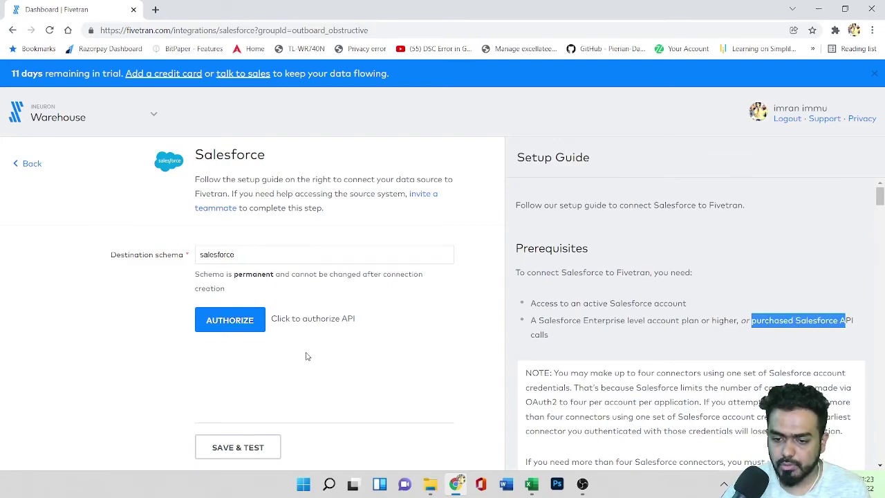
scroll(574, 297, "down", 4)
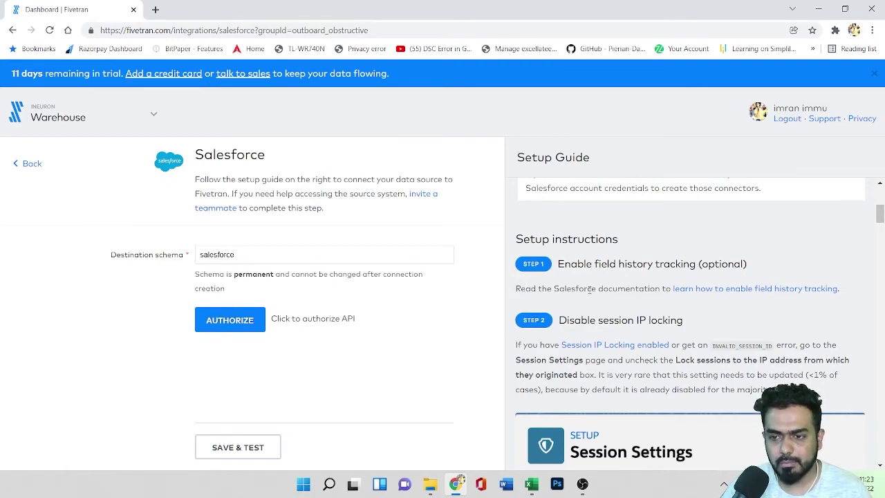
scroll(589, 289, "down", 1)
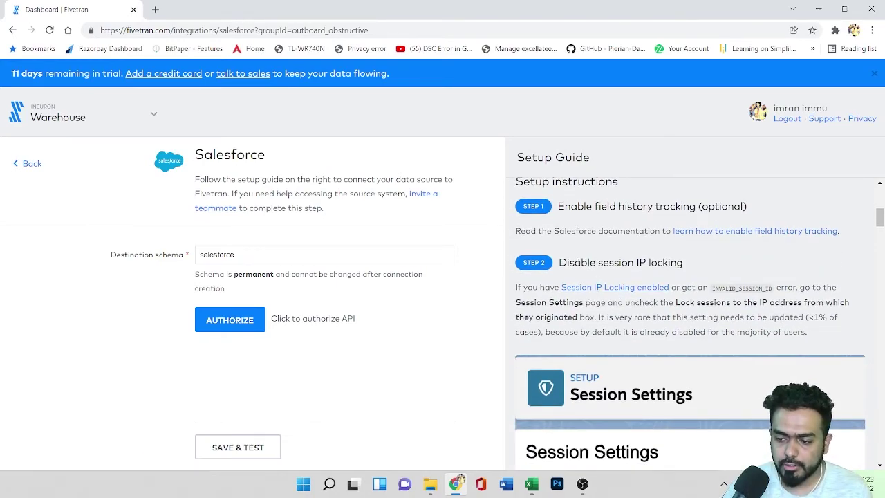
left_click_drag(574, 263, 659, 263)
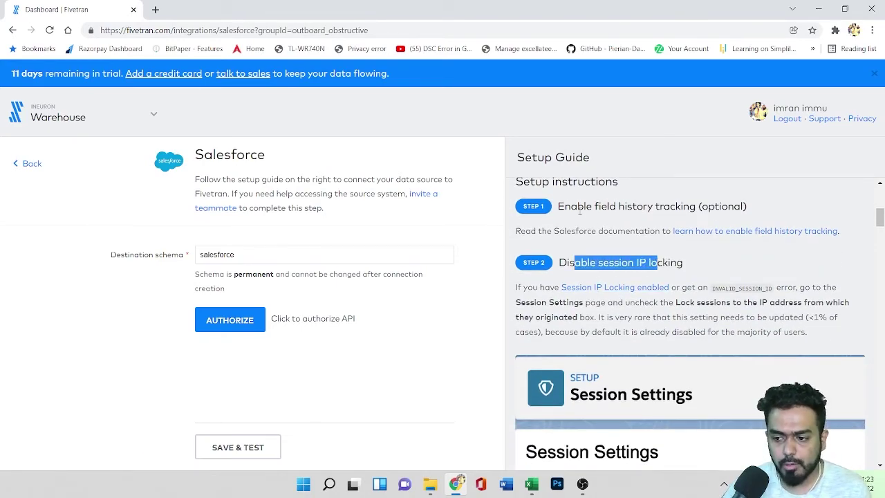
left_click_drag(571, 207, 664, 206)
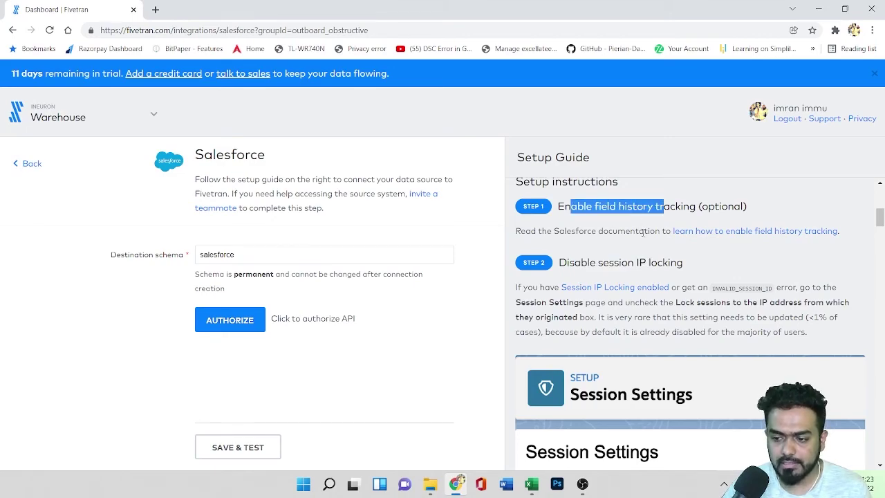
left_click_drag(575, 262, 684, 263)
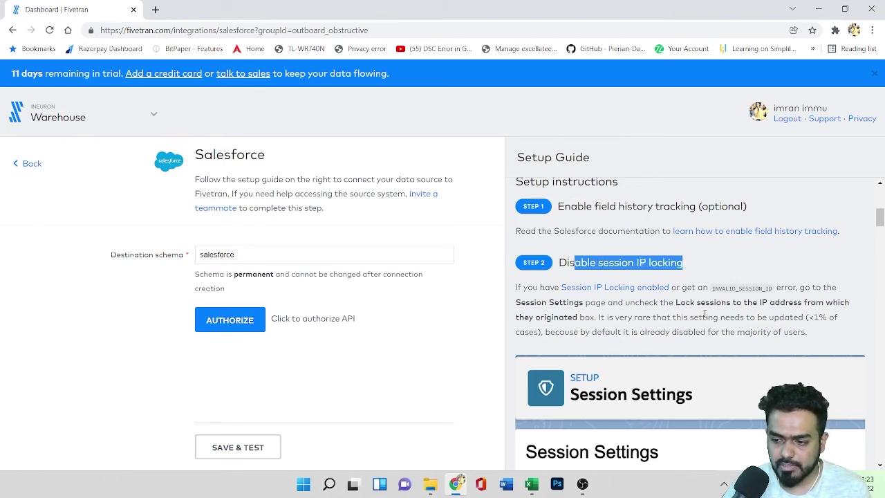
scroll(704, 315, "down", 10)
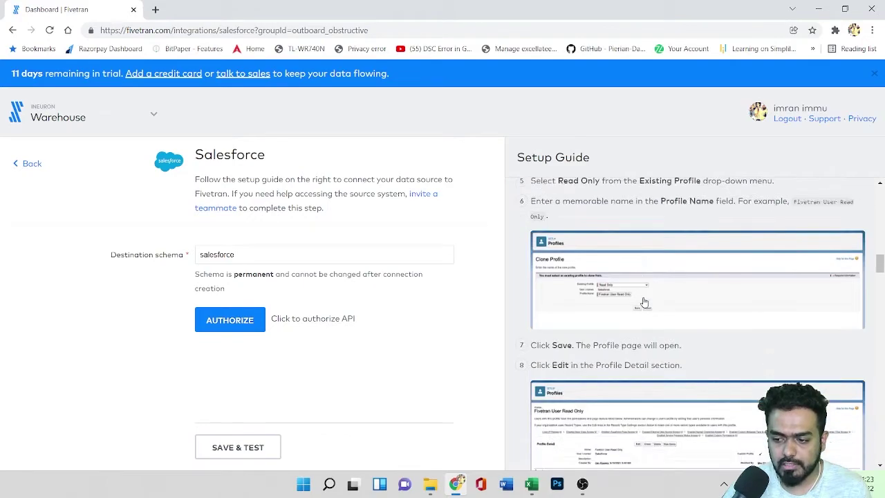
scroll(643, 302, "down", 3)
scroll(638, 295, "up", 6)
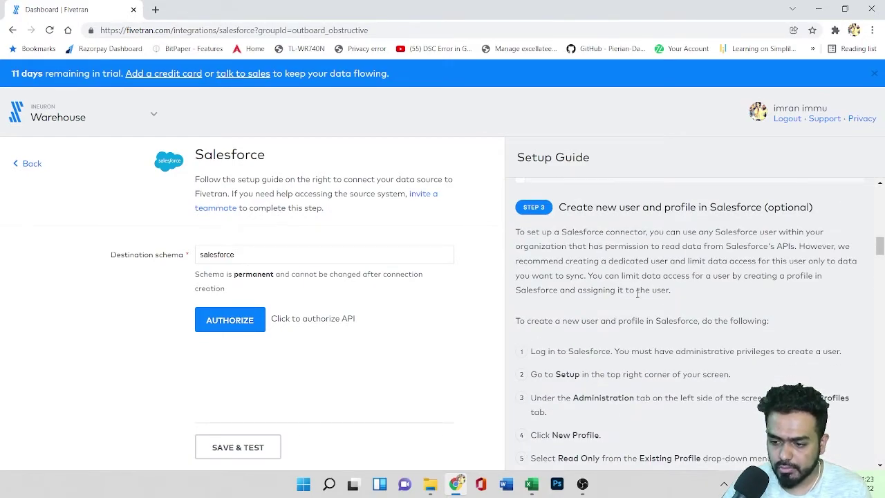
scroll(637, 293, "down", 1)
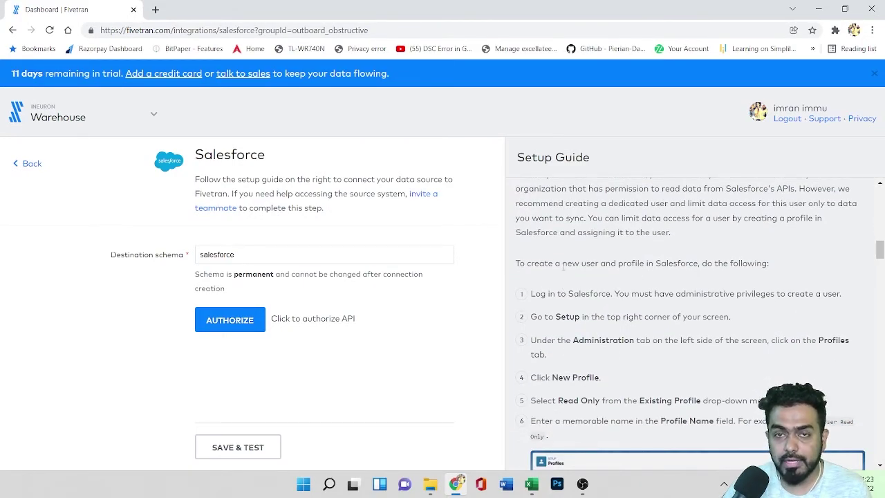
Step: Highlight the new user and profile steps (admin privileges, Setup, Profiles, New Profile), then go back
left_click_drag(573, 266, 700, 262)
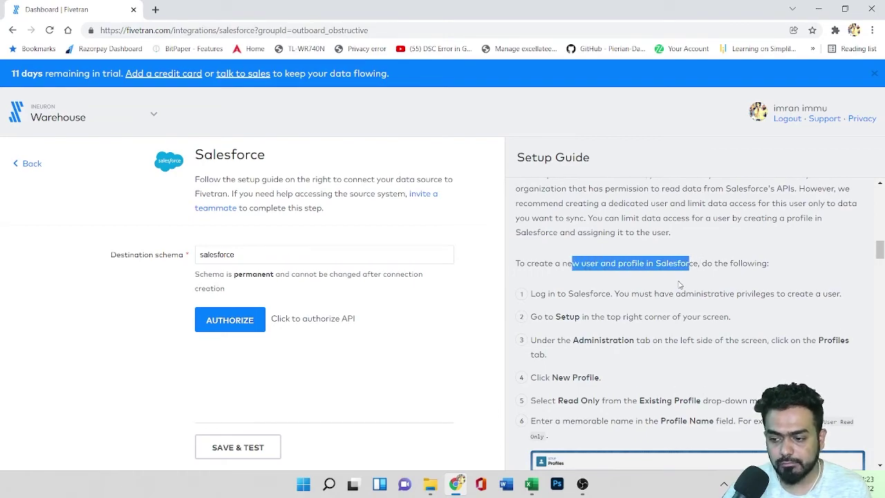
scroll(680, 285, "down", 1)
left_click_drag(580, 237, 631, 237)
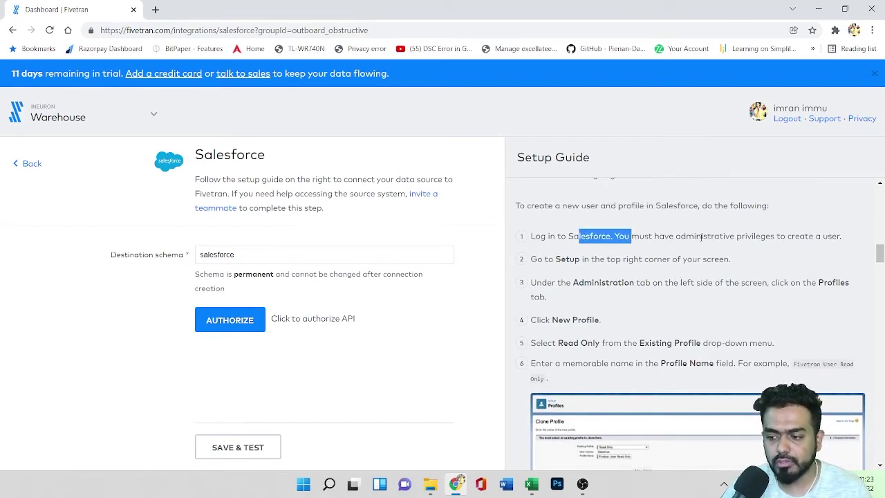
left_click_drag(695, 236, 833, 236)
left_click_drag(556, 260, 620, 282)
left_click_drag(811, 282, 845, 282)
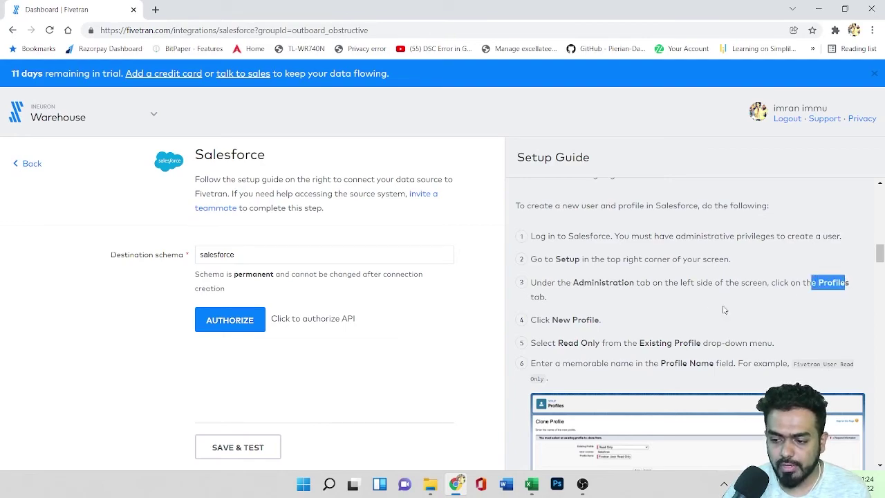
left_click_drag(552, 319, 608, 319)
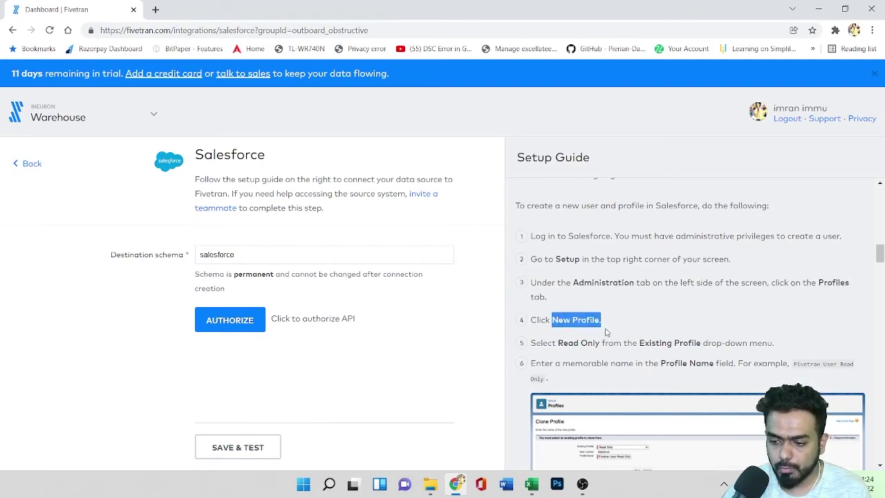
left_click_drag(560, 343, 602, 343)
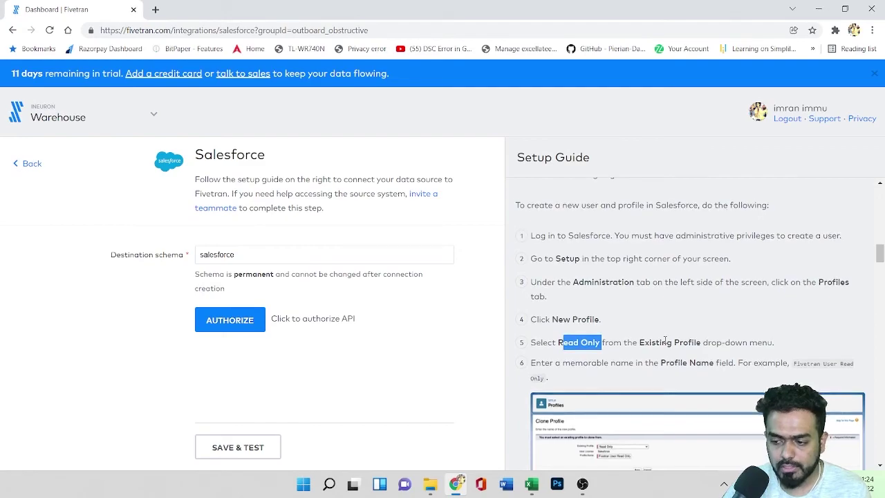
scroll(653, 328, "down", 2)
scroll(653, 327, "down", 15)
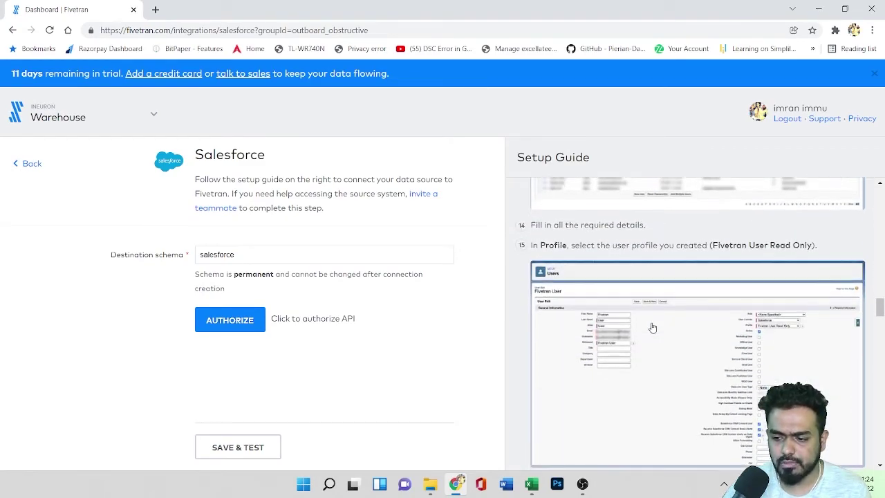
scroll(653, 328, "down", 12)
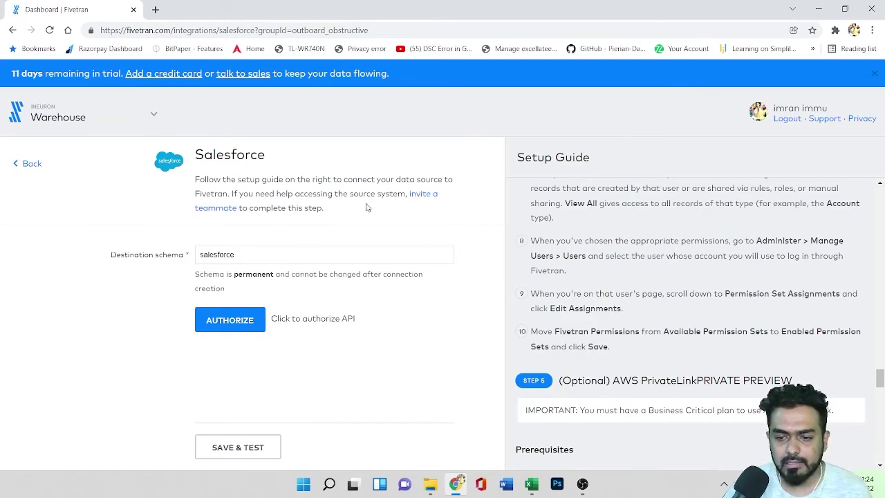
scroll(614, 276, "up", 10)
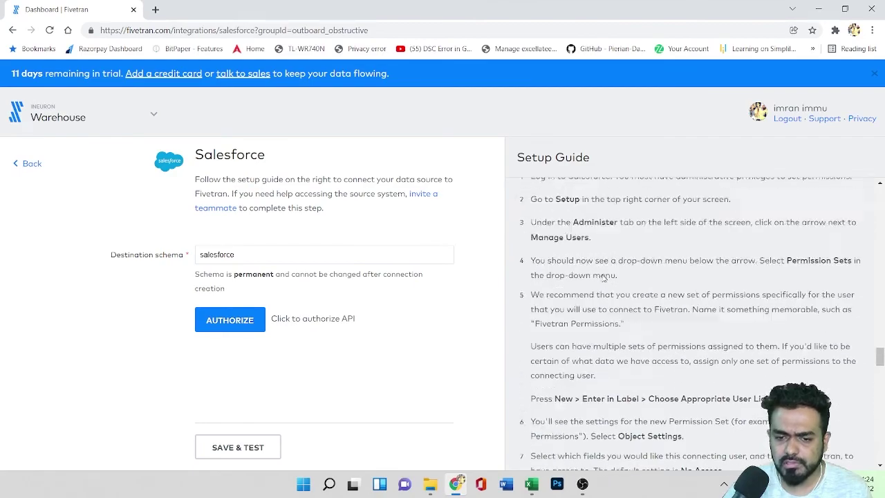
left_click(30, 169)
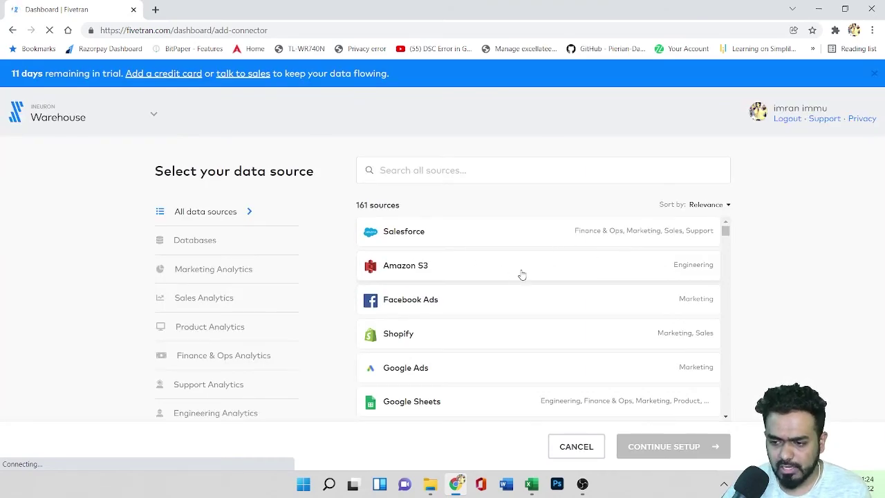
Step: Pick Amazon S3 and highlight its prerequisites: supported file types, encrypted buckets, bucket read permission
left_click(519, 271)
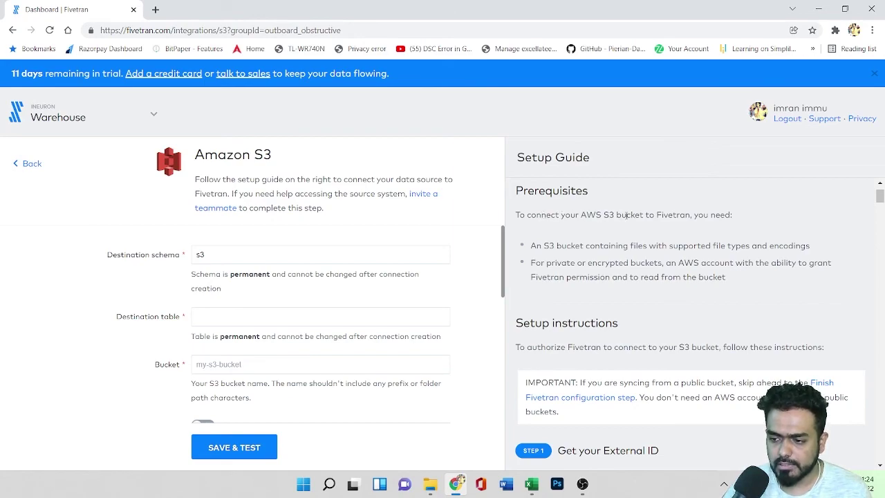
left_click_drag(554, 246, 802, 247)
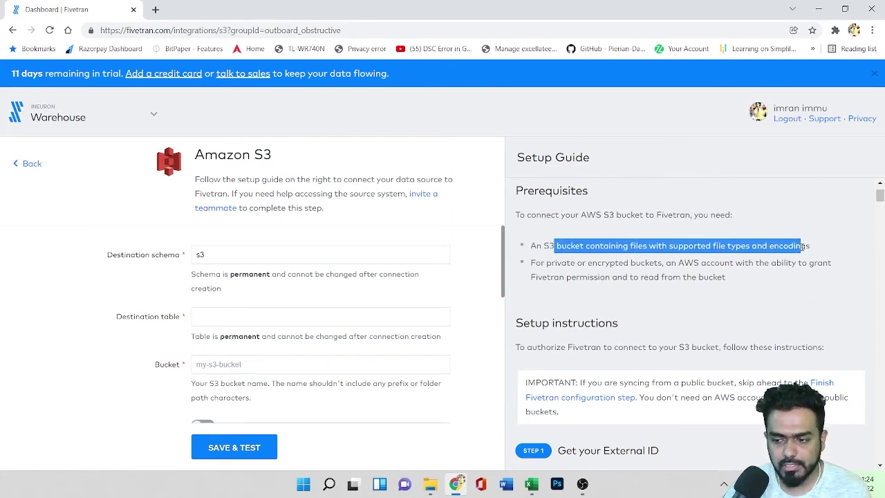
left_click_drag(591, 263, 804, 263)
left_click(575, 282)
left_click_drag(574, 283, 701, 276)
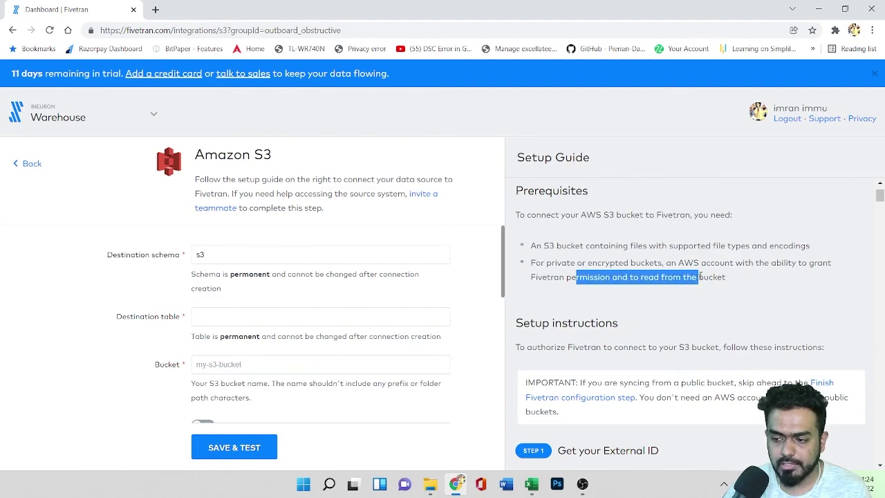
left_click_drag(565, 216, 633, 266)
left_click(663, 272)
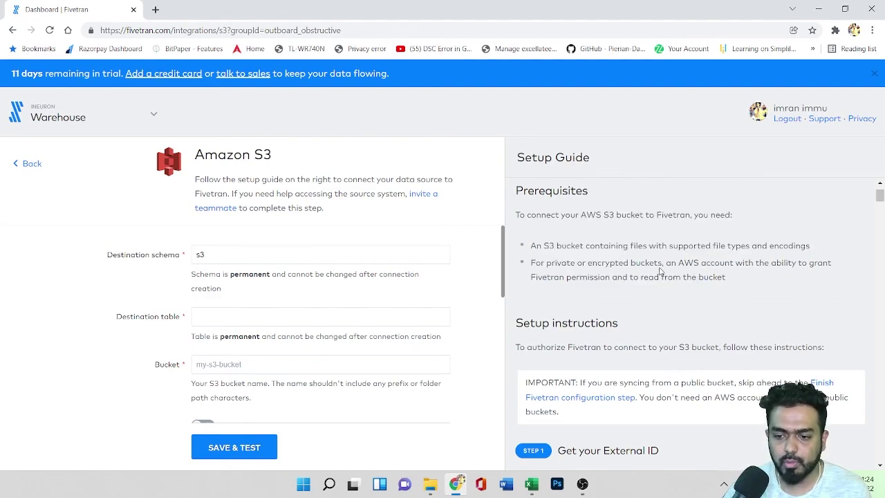
Step: Scroll through the S3 guide's IAM policy steps, then go back to data source selection
scroll(601, 398, "down", 8)
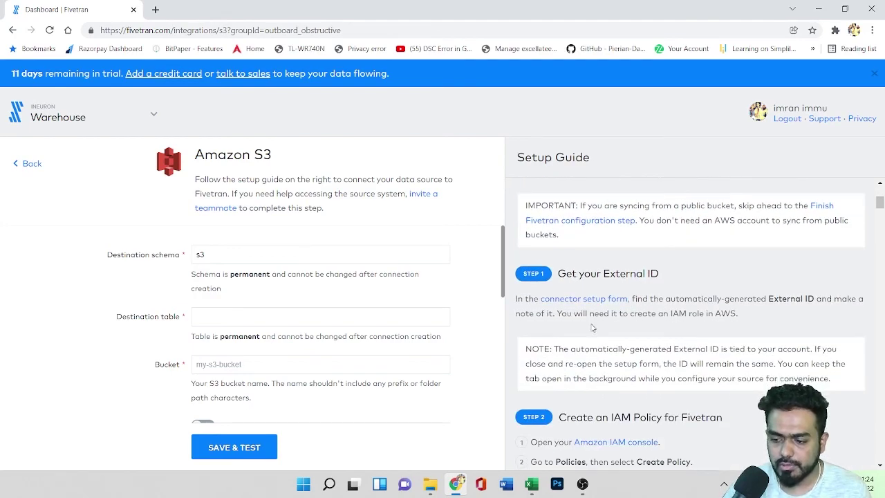
scroll(592, 329, "down", 1)
scroll(592, 329, "up", 1)
scroll(592, 328, "down", 4)
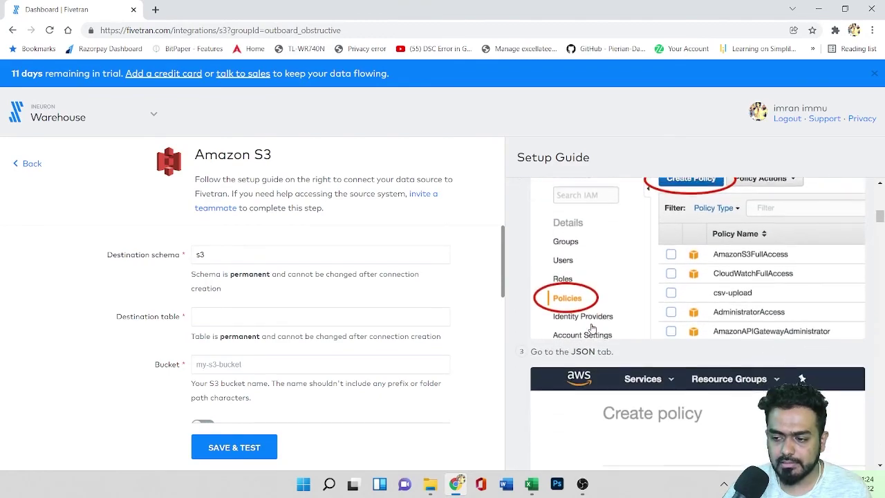
scroll(592, 328, "down", 12)
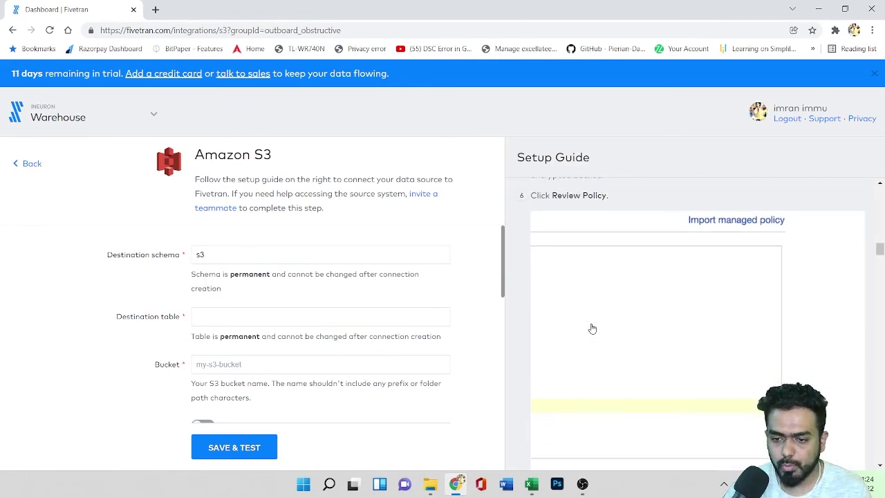
left_click(28, 164)
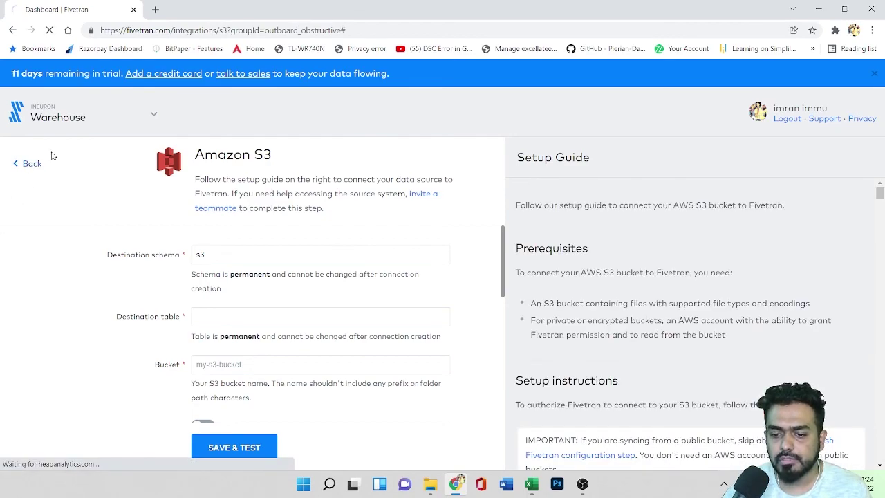